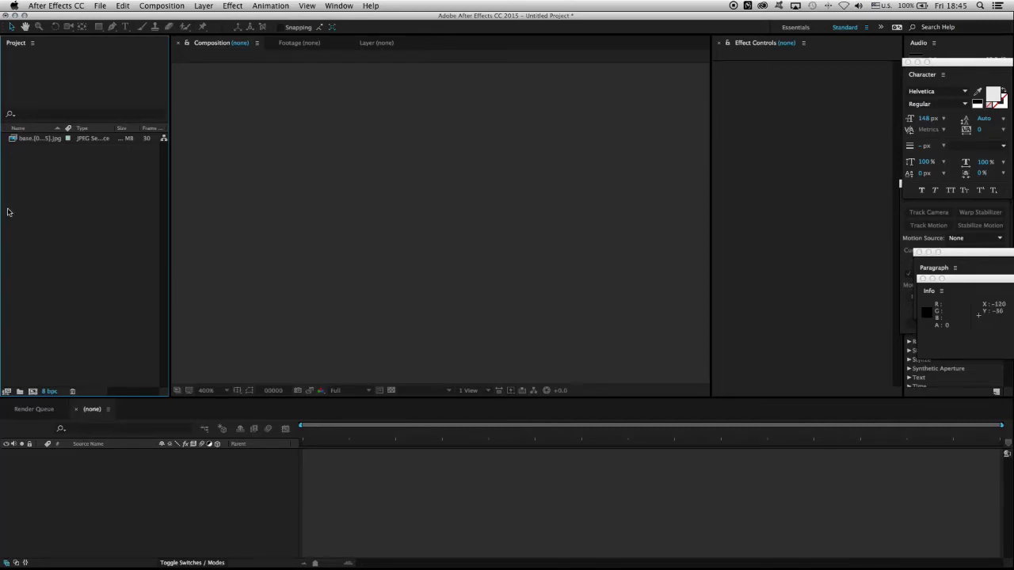
left_click(21, 141)
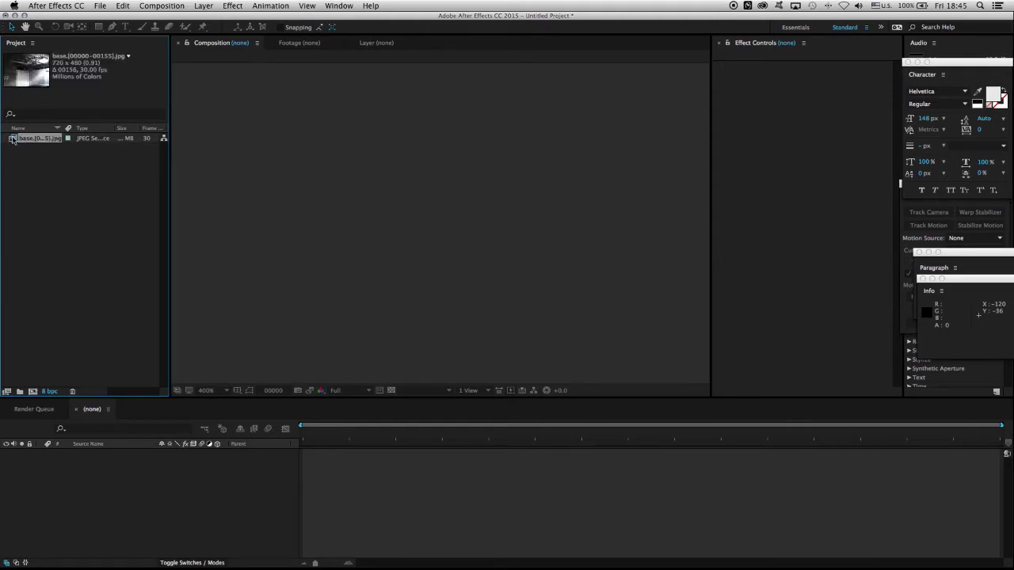
left_click_drag(13, 141, 37, 393)
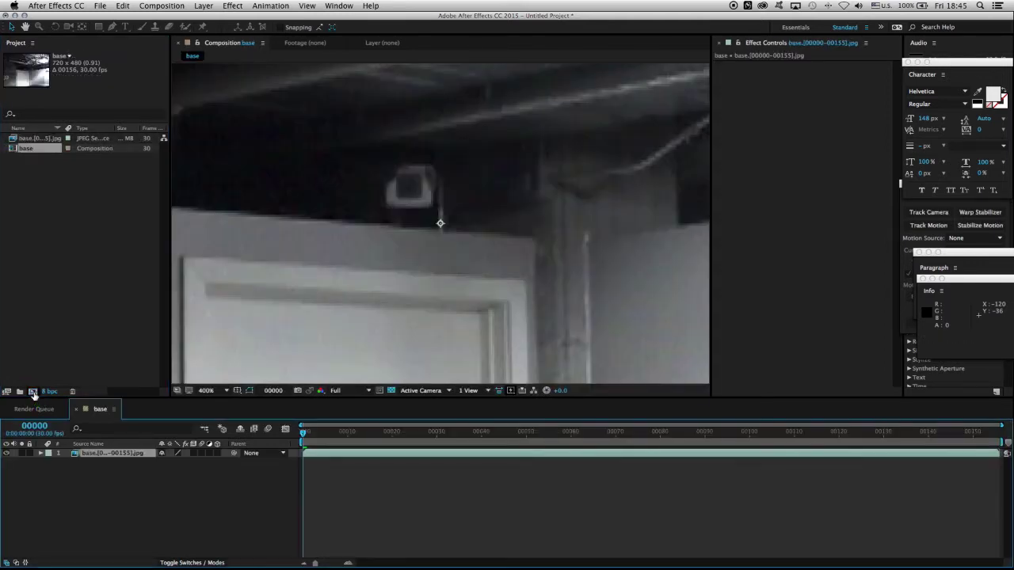
scroll(415, 281, "down", 3)
scroll(415, 281, "up", 1)
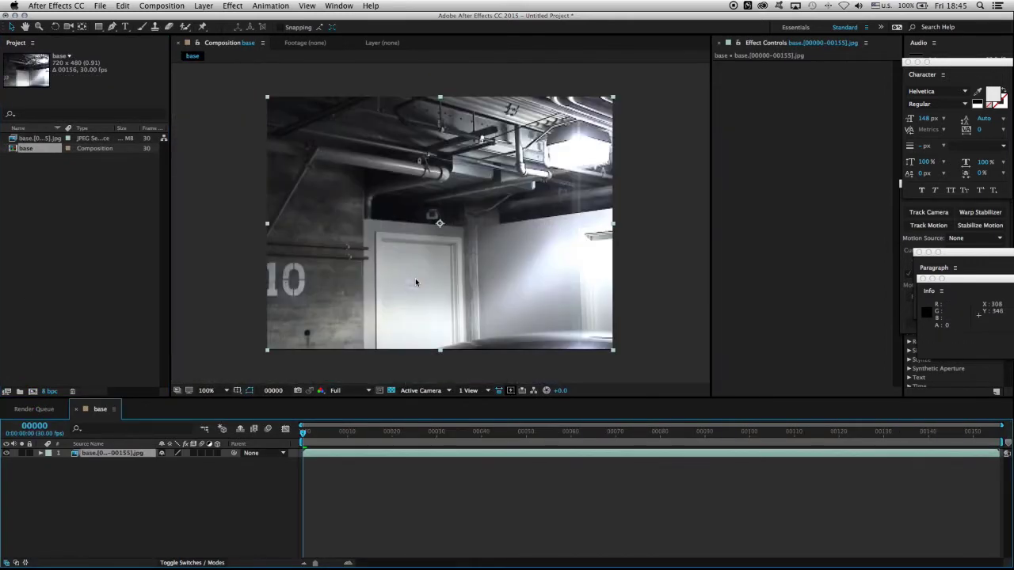
left_click_drag(331, 442, 247, 440)
Import the ball_000000.tga file from the CG color folder as a Targa sequence
left_click(98, 192)
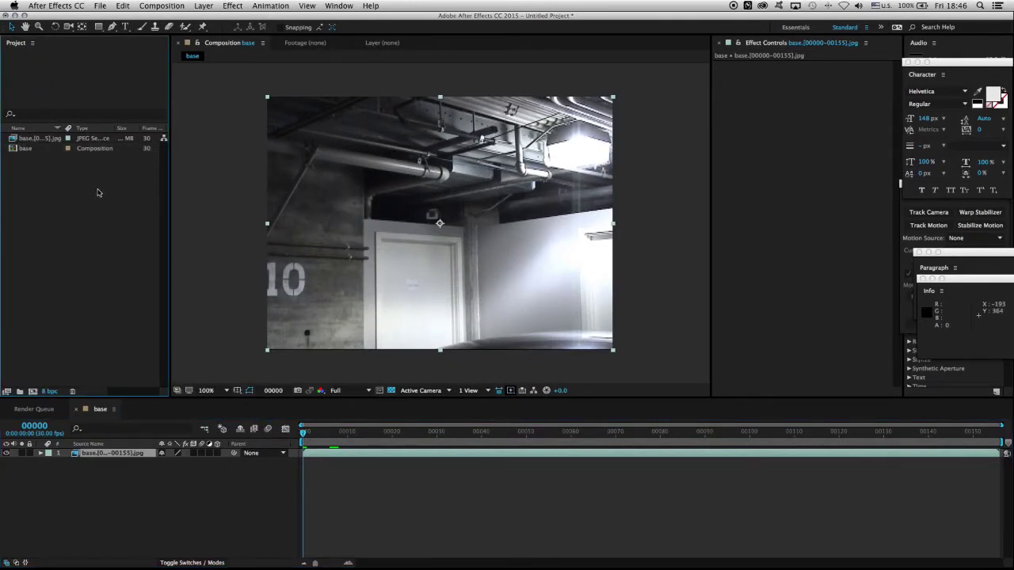
left_click(101, 6)
mouse_move(155, 144)
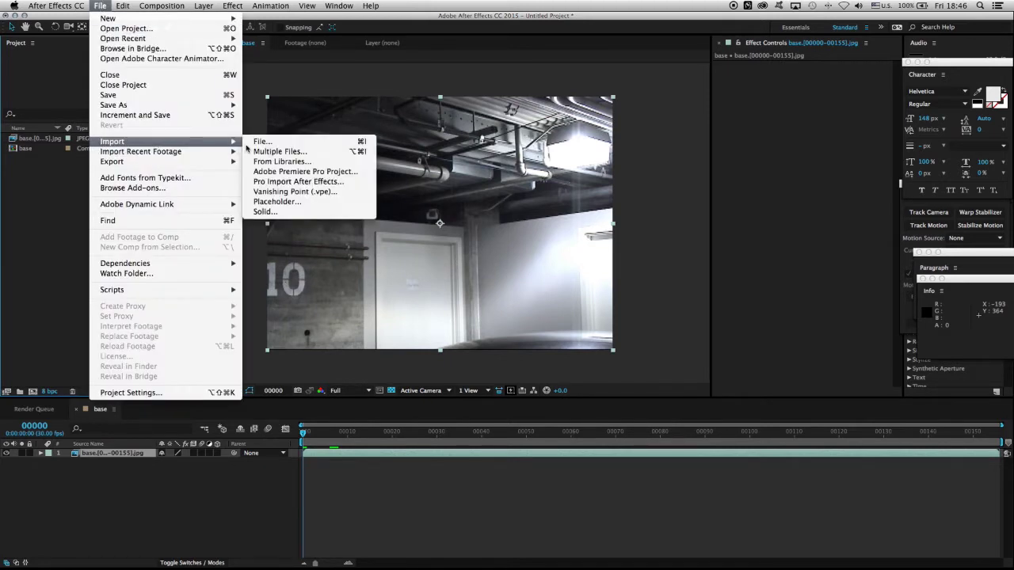
left_click(262, 142)
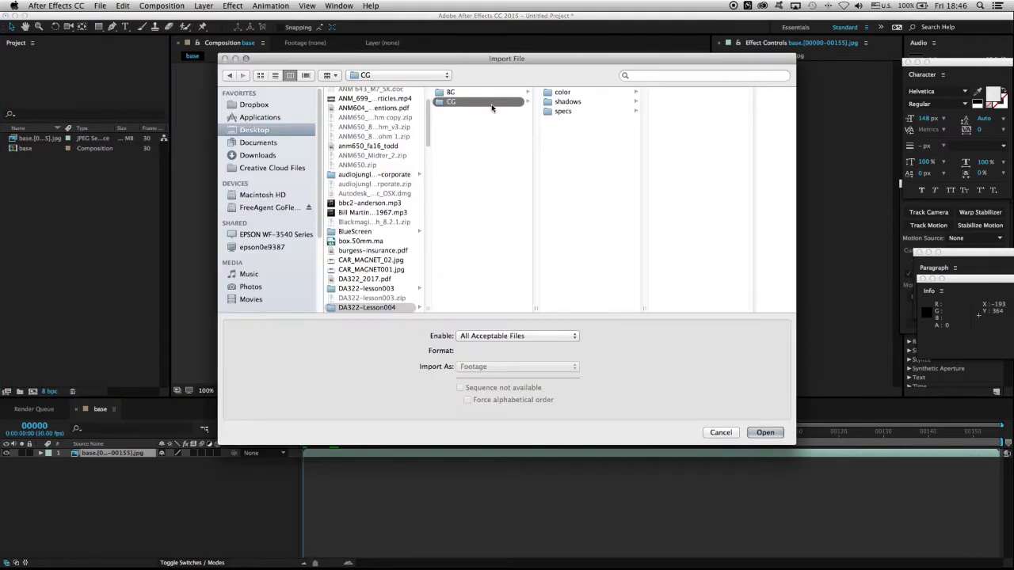
left_click(576, 94)
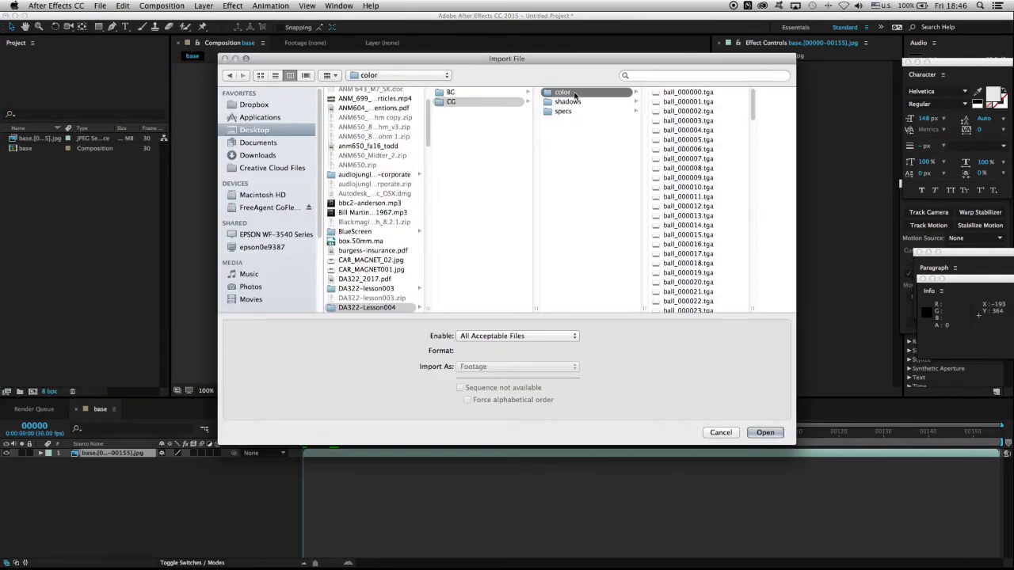
left_click(689, 93)
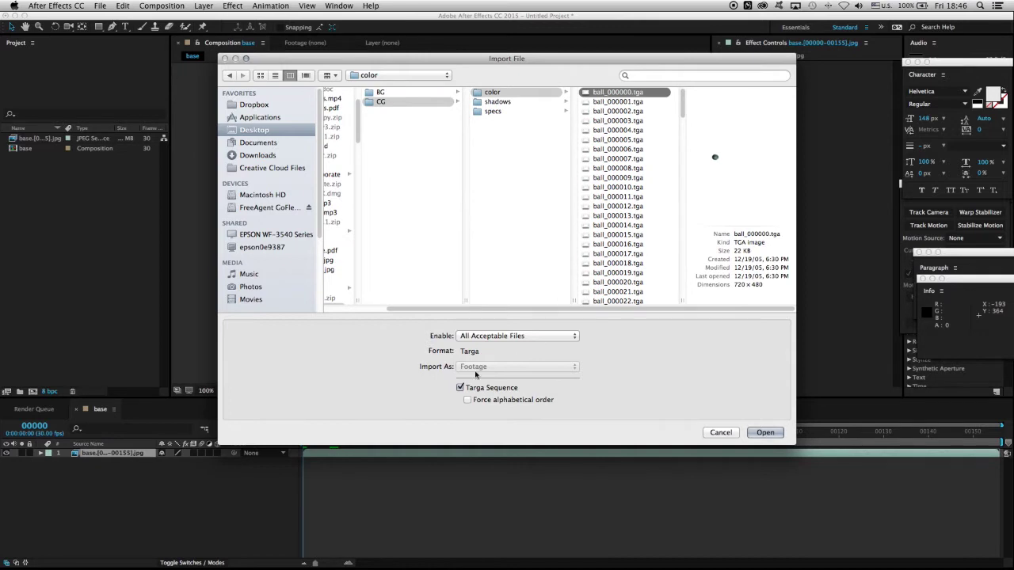
left_click(766, 433)
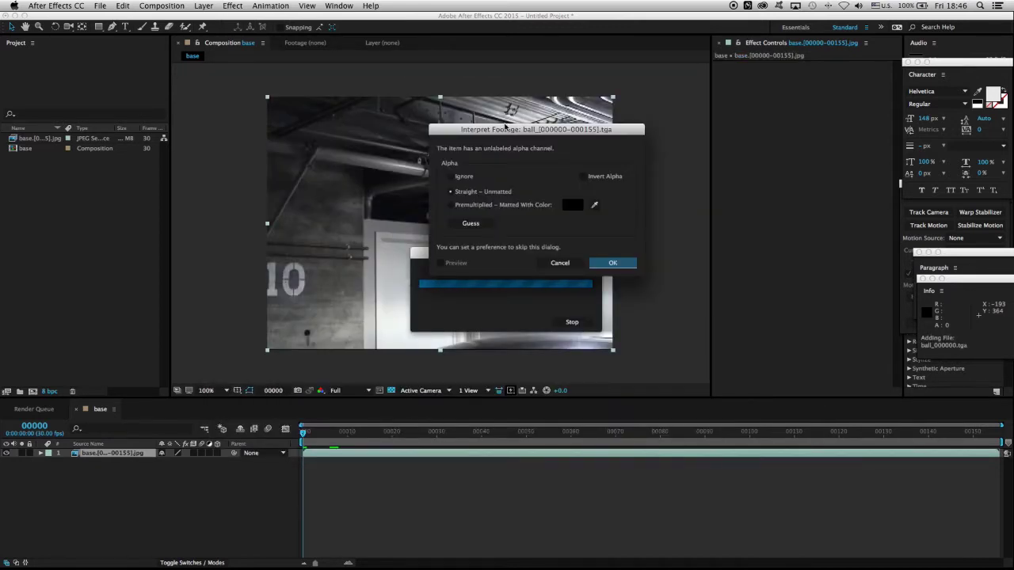
Interpret the ball sequence's alpha channel as Premultiplied, matted with black
left_click_drag(510, 133, 514, 117)
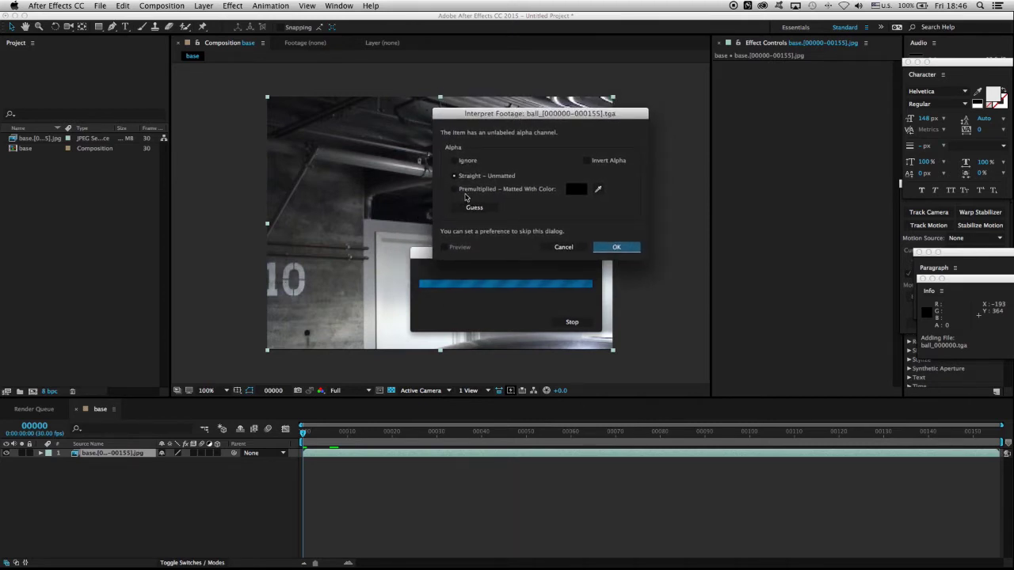
left_click(455, 190)
left_click(617, 247)
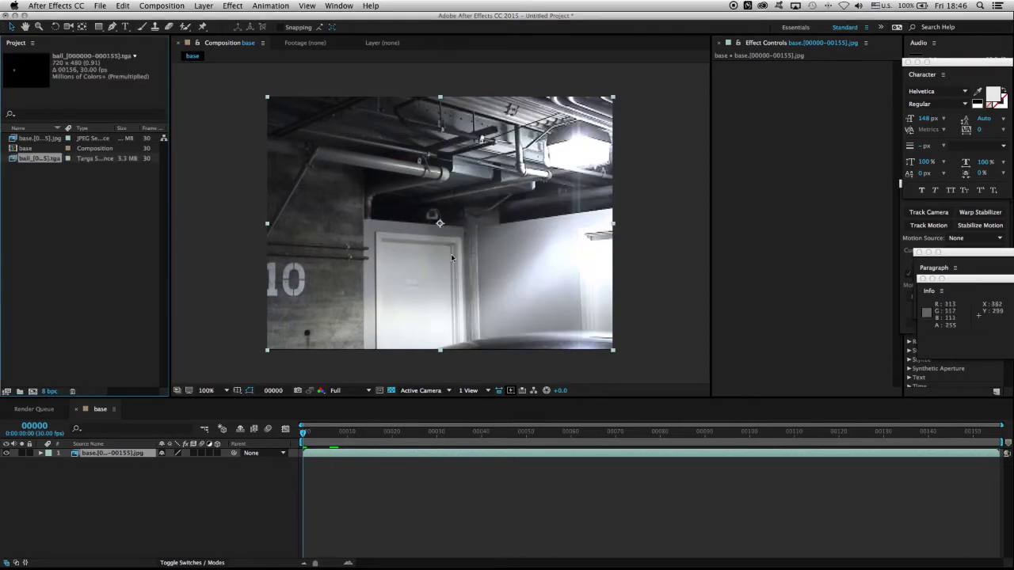
Place the ball sequence above the base footage in the composition and check the sphere against the concrete wall
left_click_drag(38, 158, 439, 223)
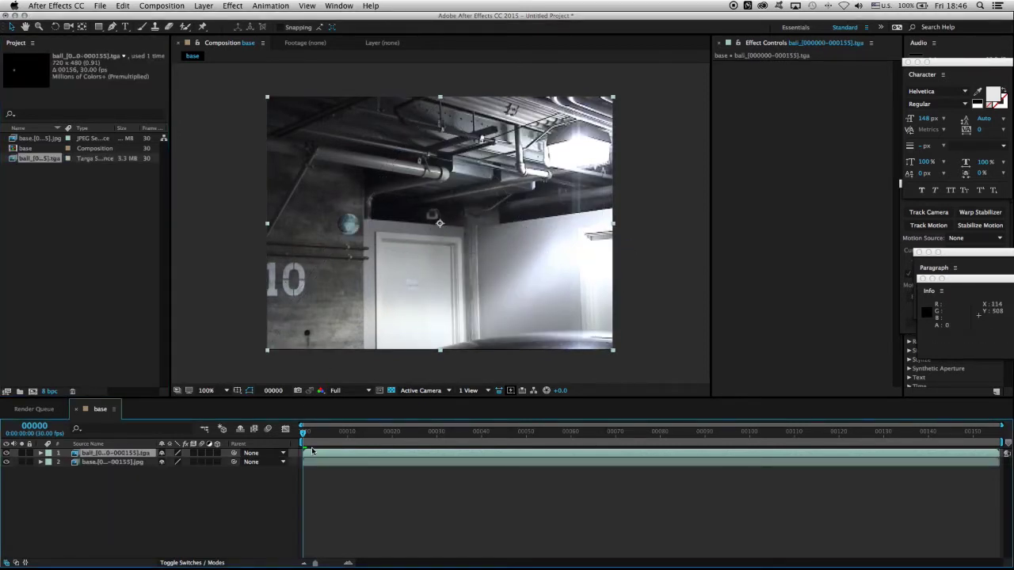
left_click_drag(304, 432, 266, 453)
scroll(363, 223, "up", 1)
left_click_drag(305, 213, 465, 240)
scroll(466, 237, "up", 1)
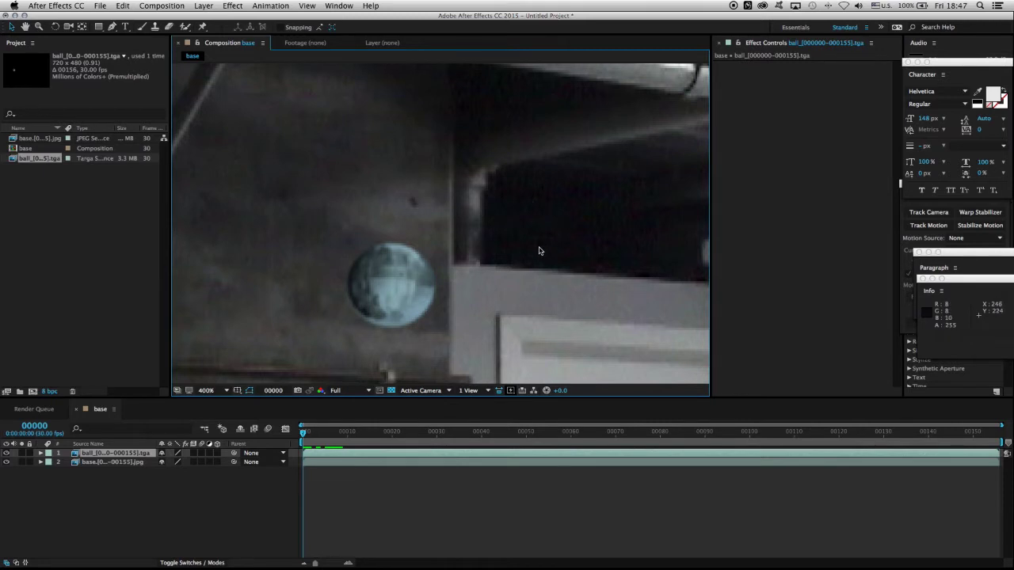
key("comma")
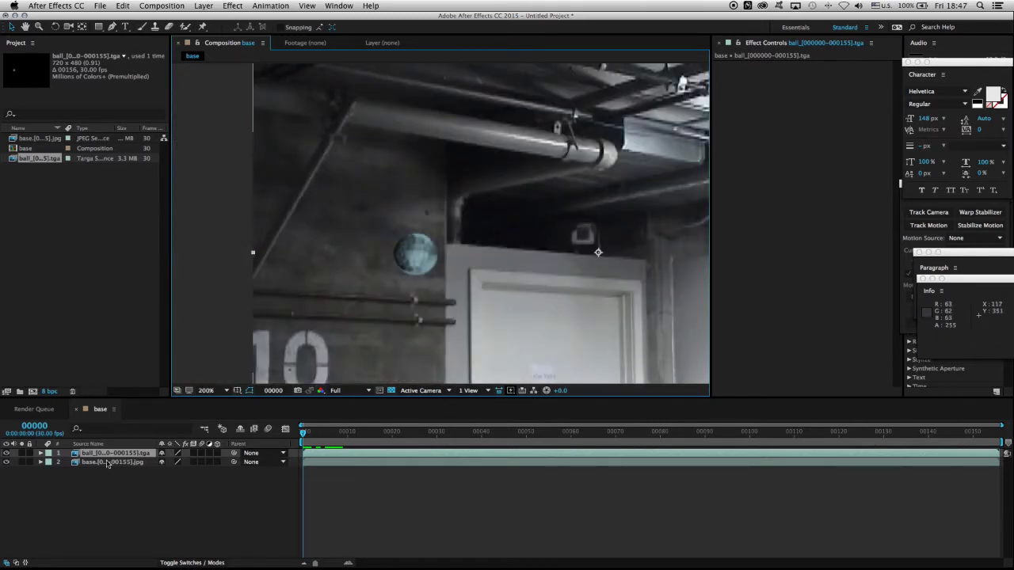
Rename the base footage layer as BG
left_click(108, 462)
key("Return")
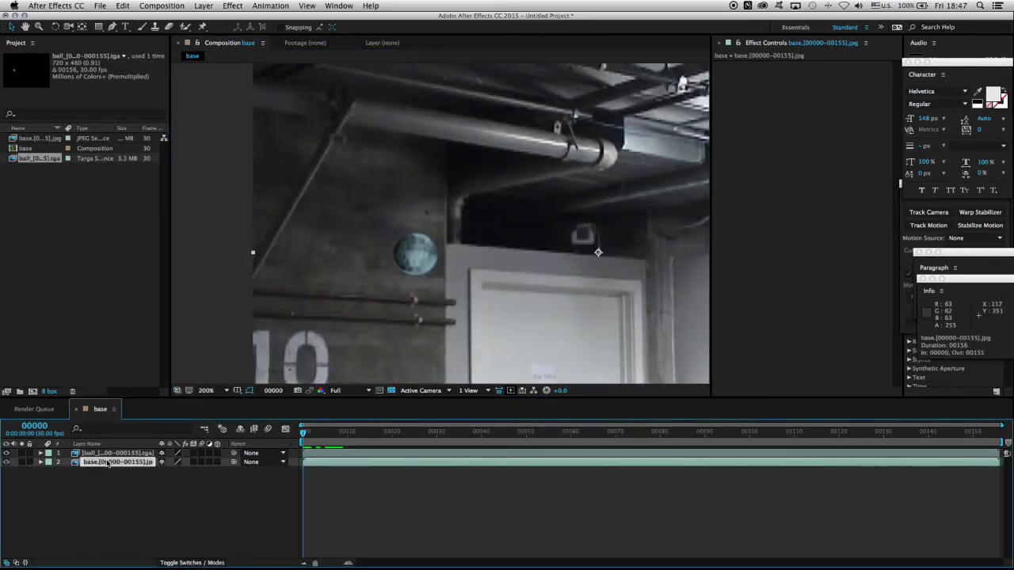
type("BG")
key("Return")
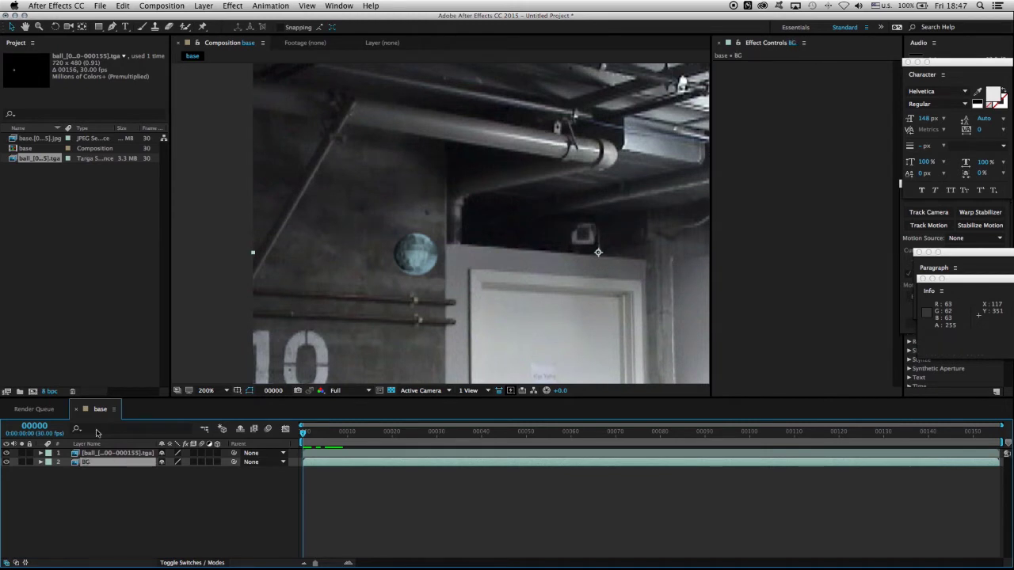
Rename the ball sequence layer as Sphere-Color
left_click(96, 453)
key("Return")
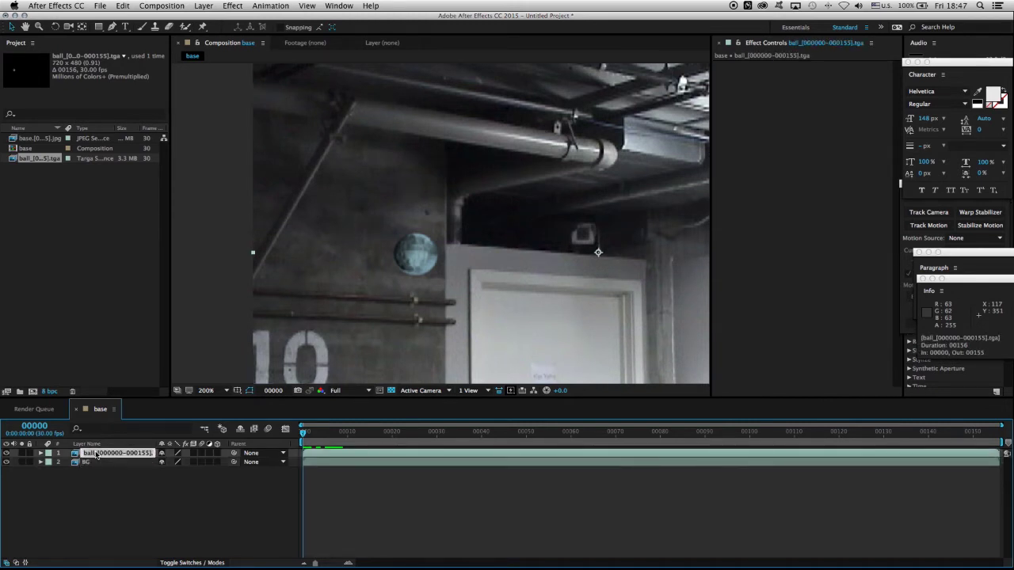
type("Sphere-Color")
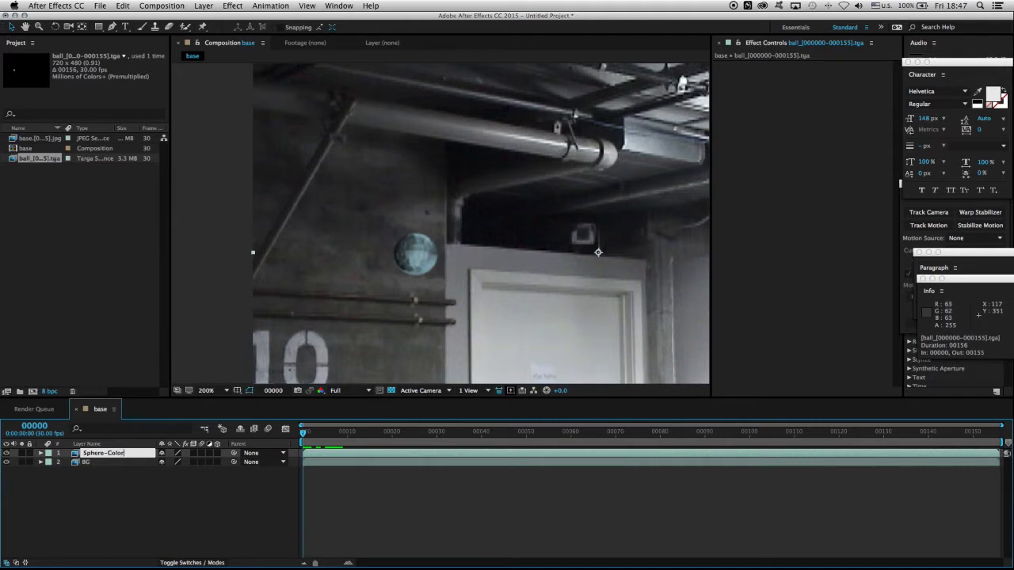
key("Return")
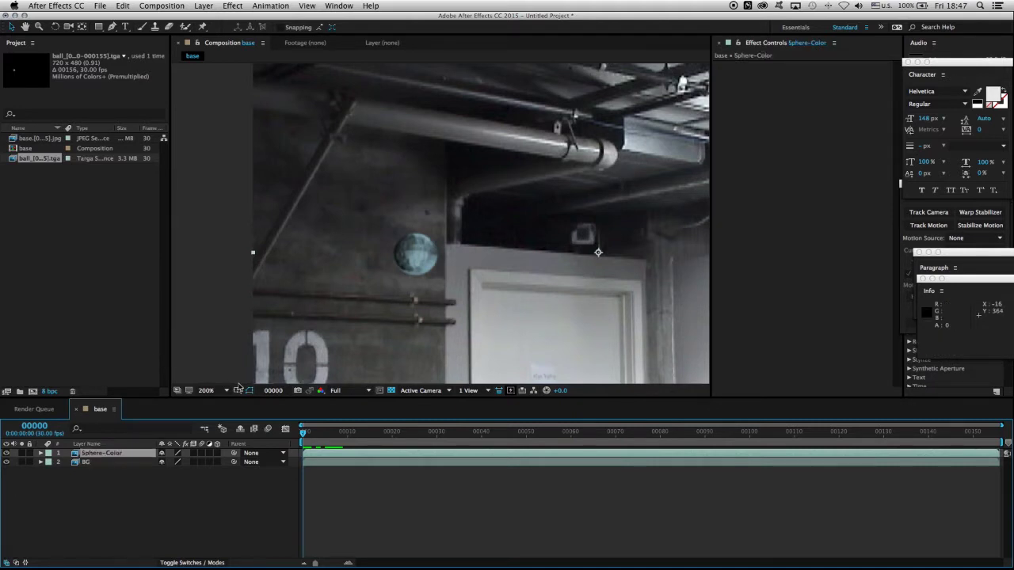
Create a white comp-size solid layer named D2L above the Sphere-Color layer
key("comma")
left_click_drag(626, 231, 573, 228)
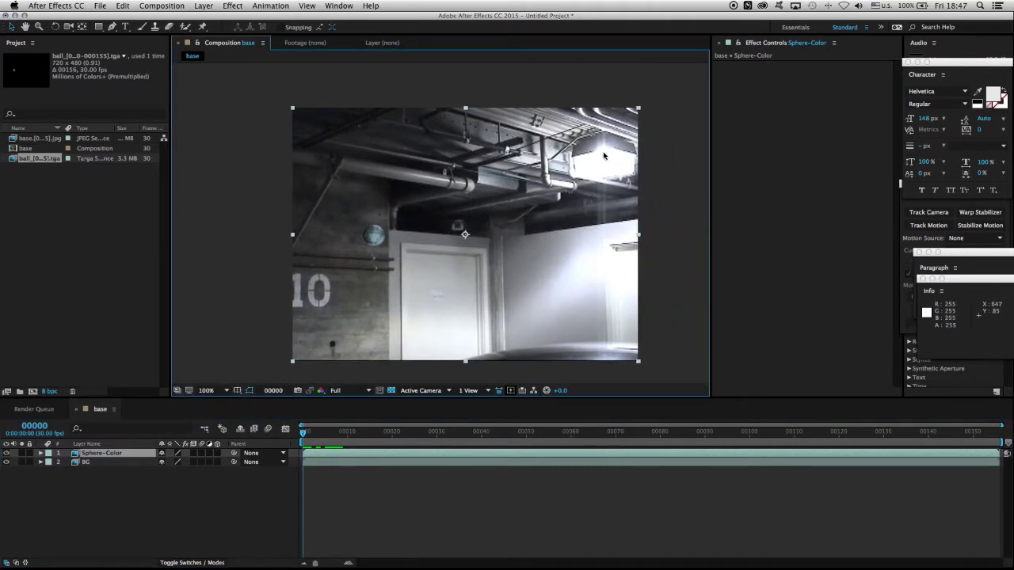
key("period")
left_click_drag(608, 156, 527, 174)
key("comma")
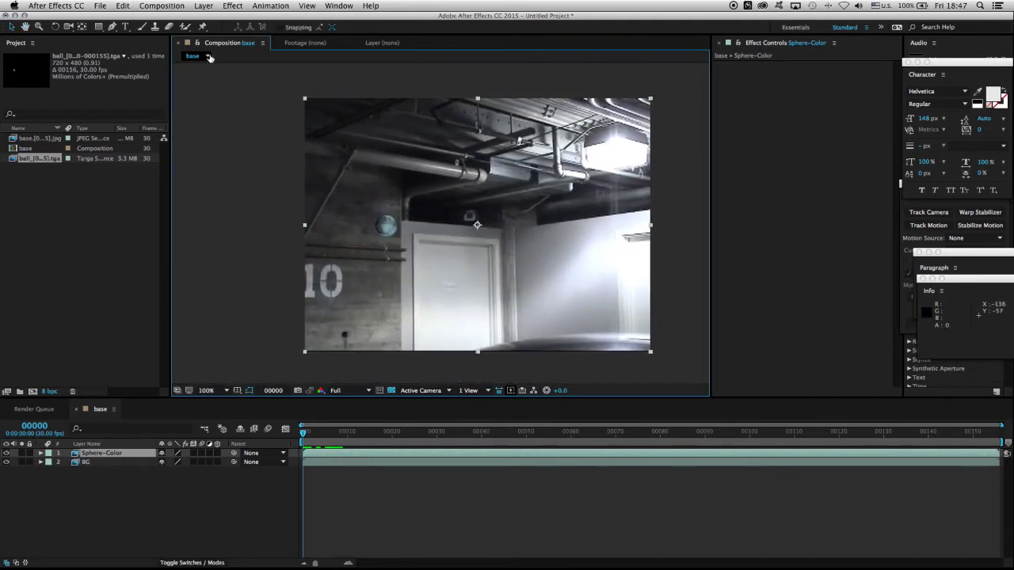
left_click(204, 5)
mouse_move(210, 18)
left_click(370, 36)
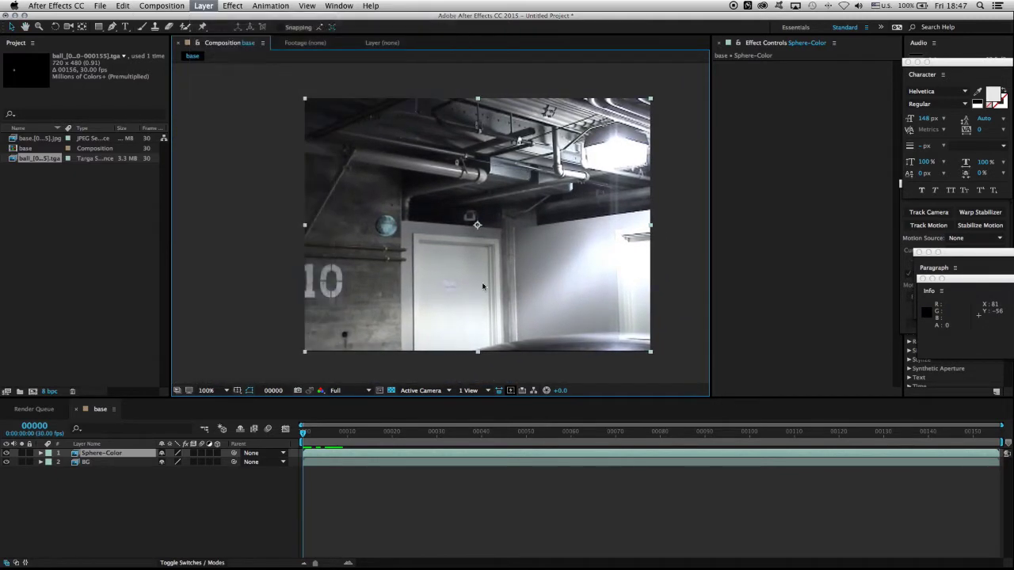
left_click_drag(744, 109, 643, 108)
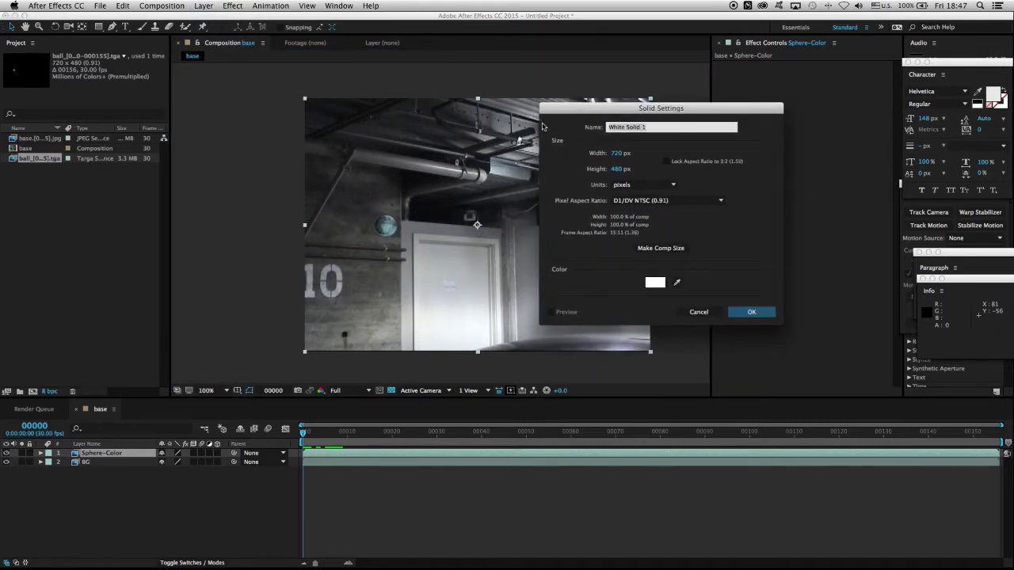
type("D2L")
left_click(664, 249)
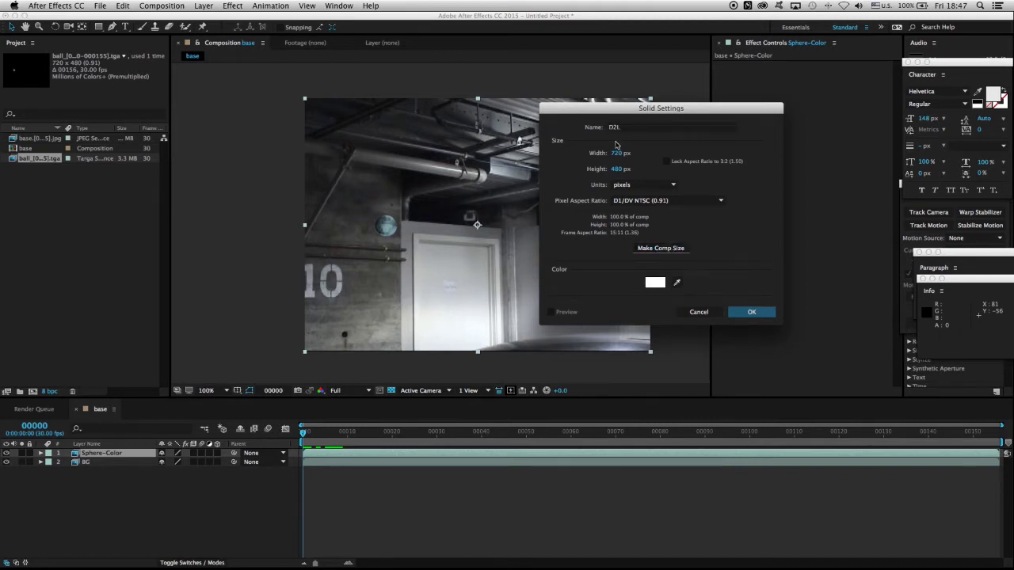
left_click(752, 311)
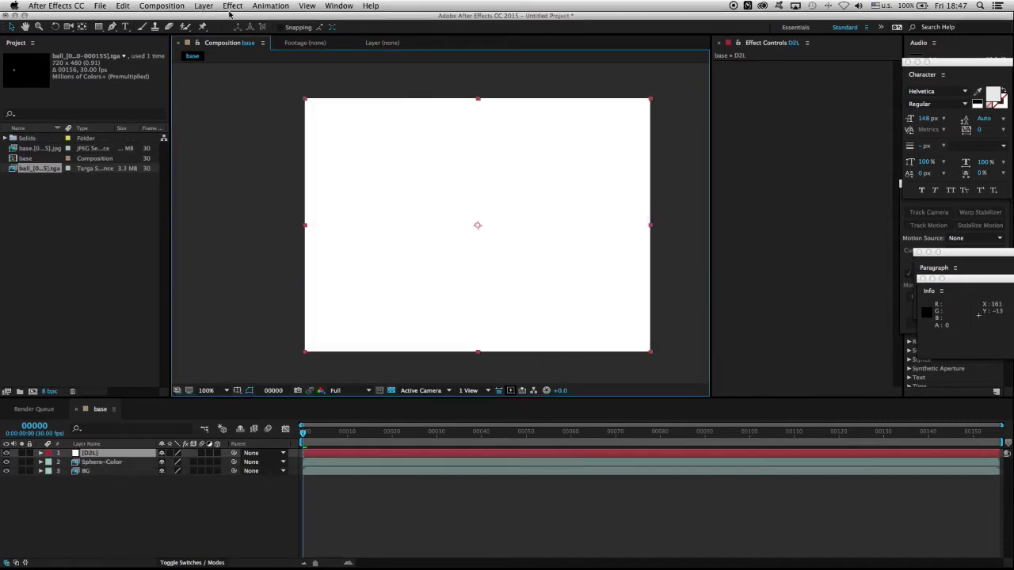
Apply the Gradient Ramp effect to the D2L solid
left_click(233, 6)
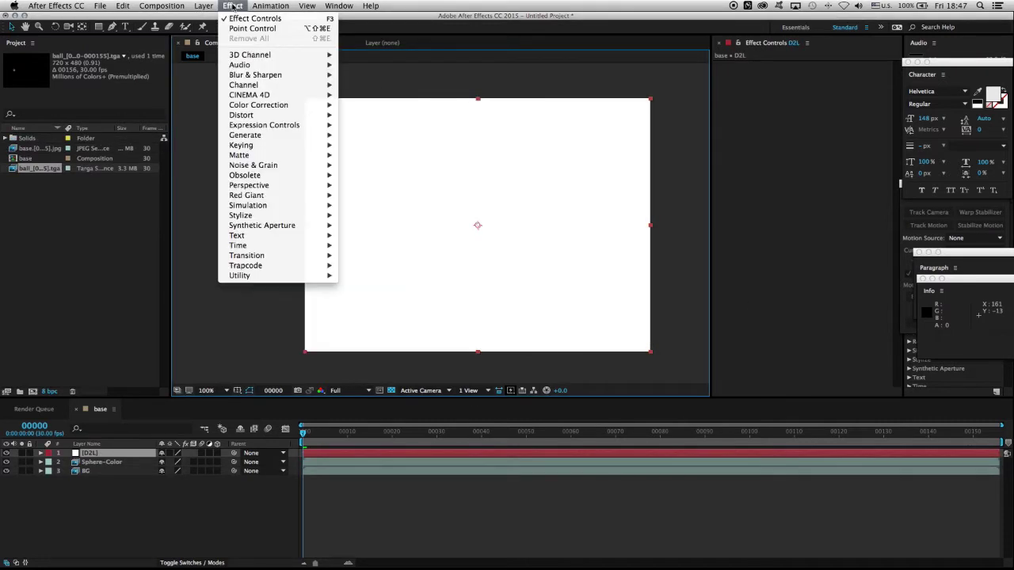
mouse_move(317, 135)
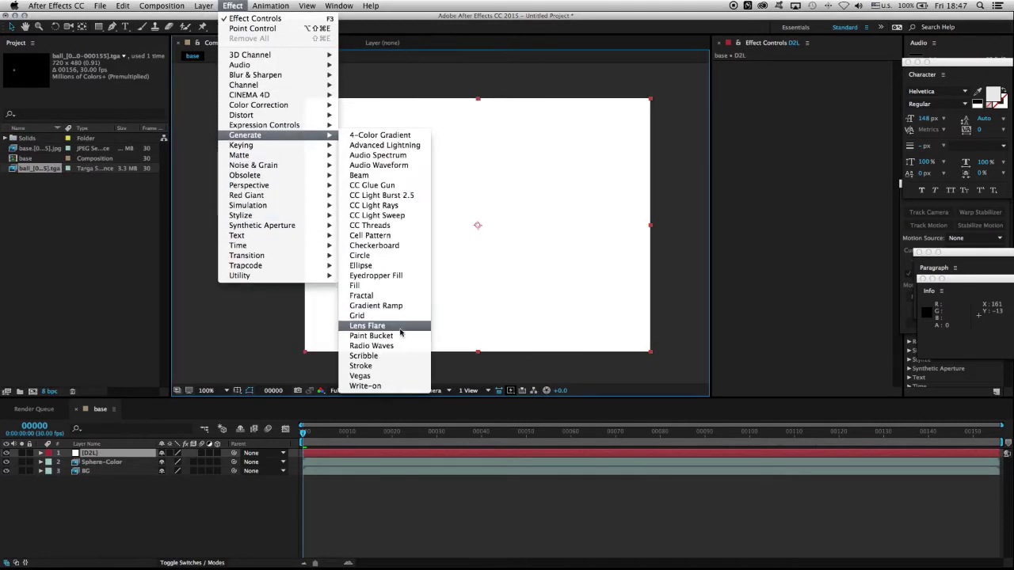
left_click(376, 305)
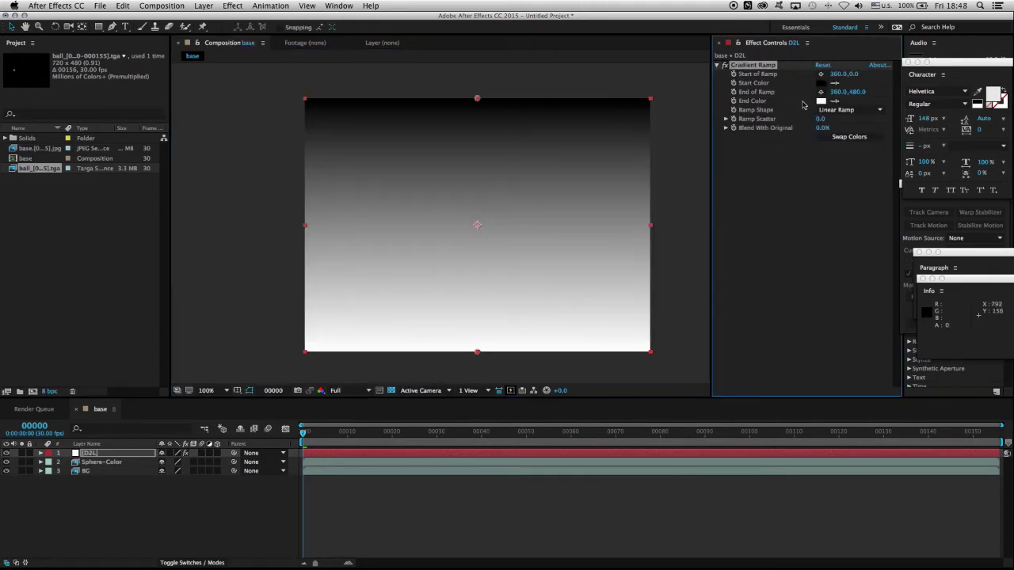
Set the gradient's start color to white, its end color to black, and its shape to Radial Ramp
left_click(821, 84)
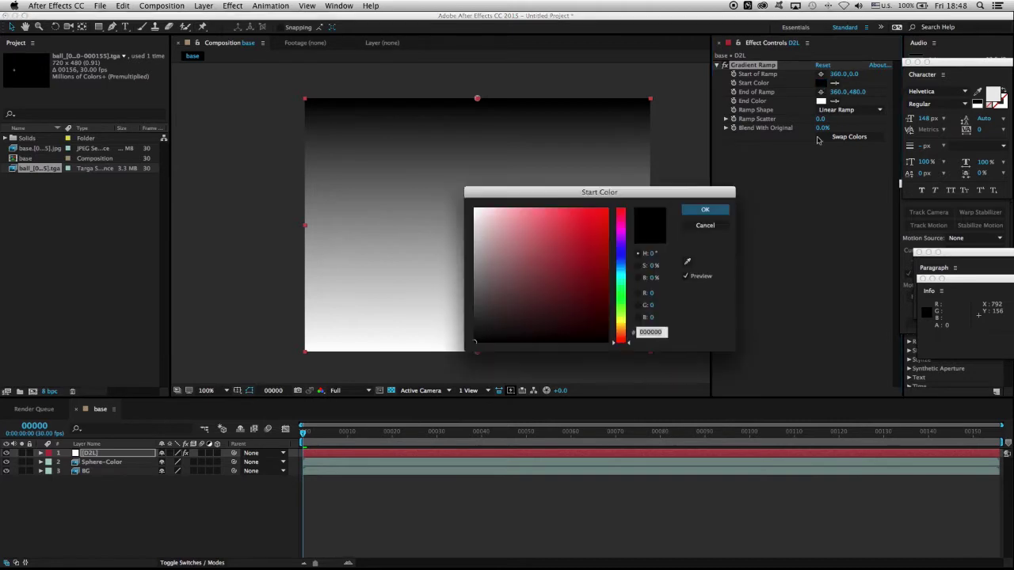
left_click_drag(555, 261, 475, 208)
left_click(705, 210)
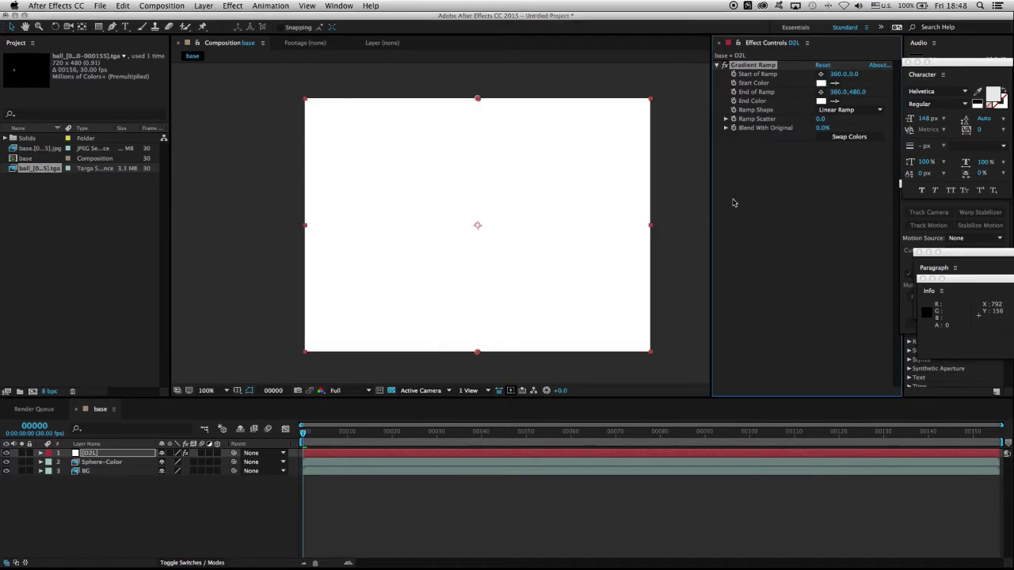
left_click(821, 101)
left_click_drag(512, 266, 709, 391)
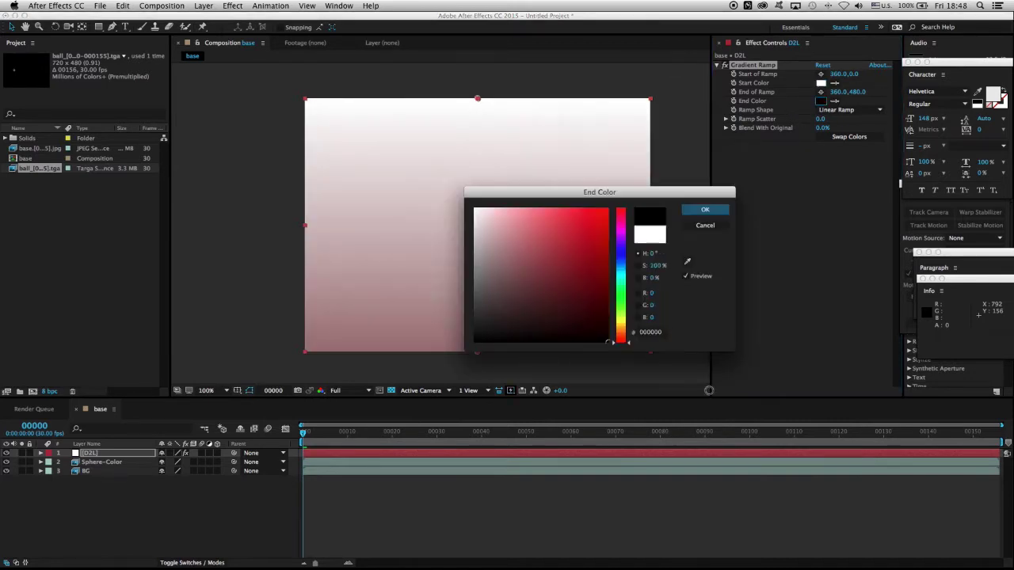
left_click(705, 210)
left_click(849, 110)
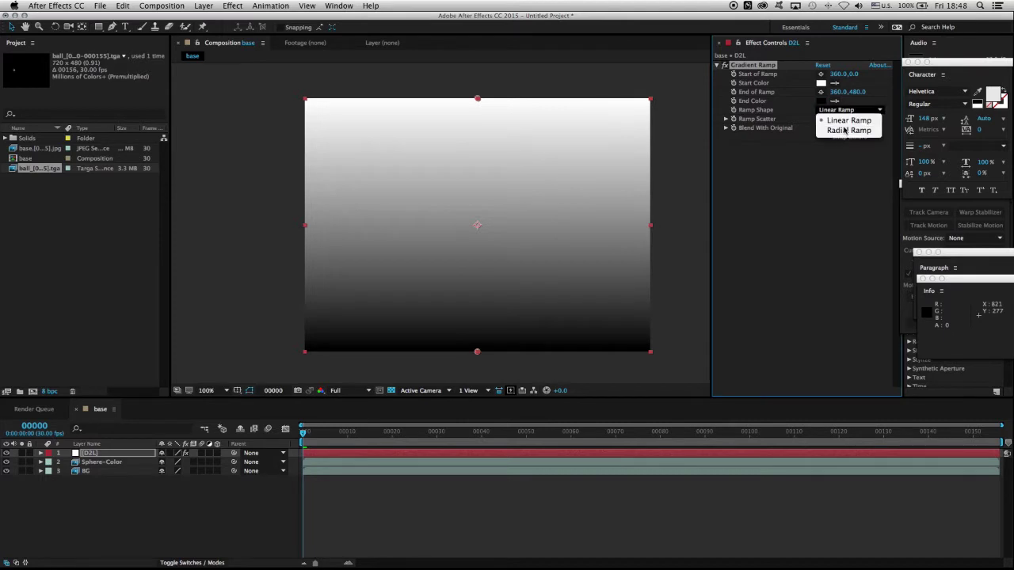
left_click(848, 129)
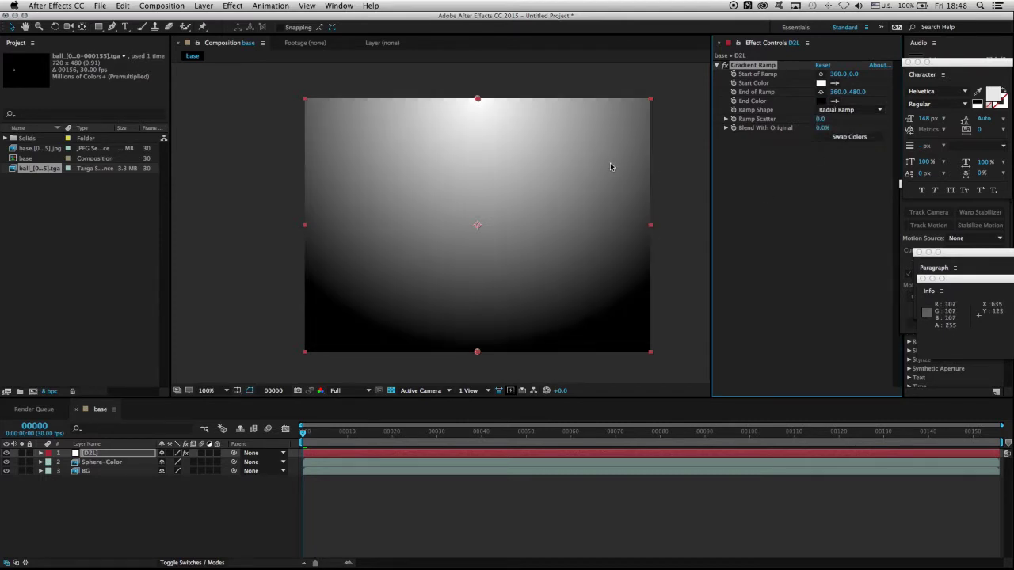
Set the D2L layer's opacity to 30%
left_click(41, 453)
left_click(50, 472)
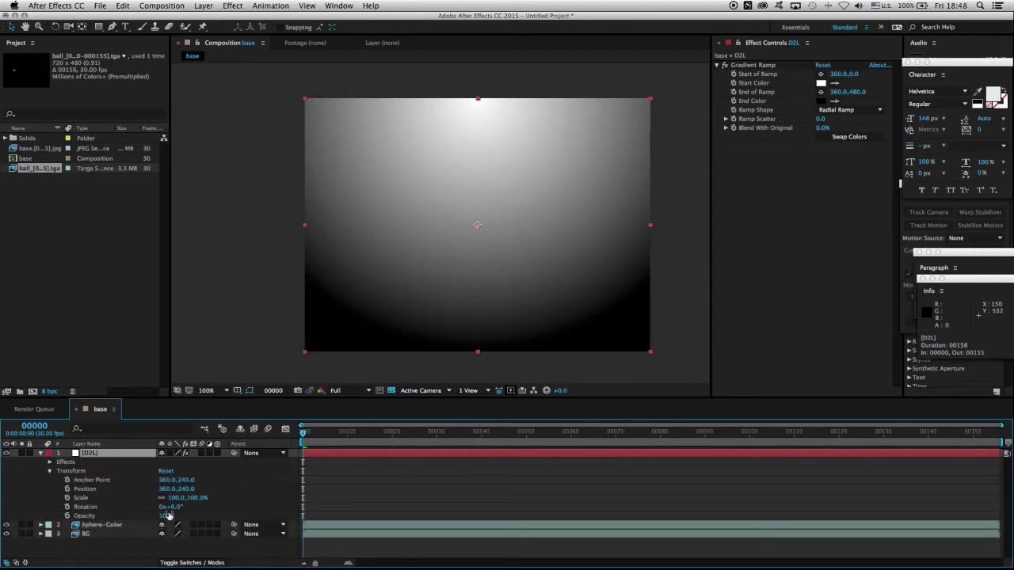
left_click(167, 516)
key("Return")
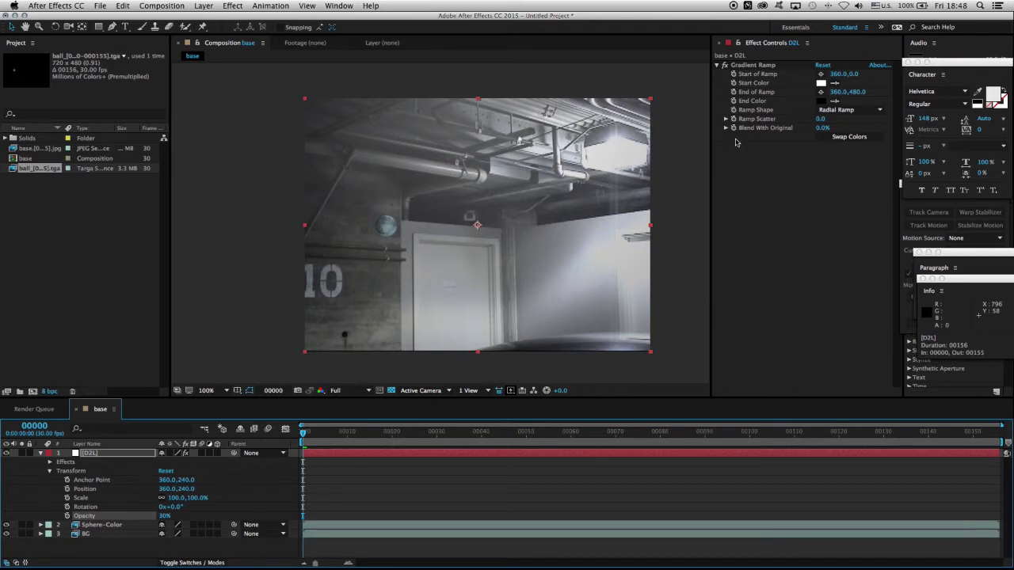
Place the D2L gradient's start point on the ceiling light at about 648, 98 and its end point above the door at about 299, 258
left_click(821, 74)
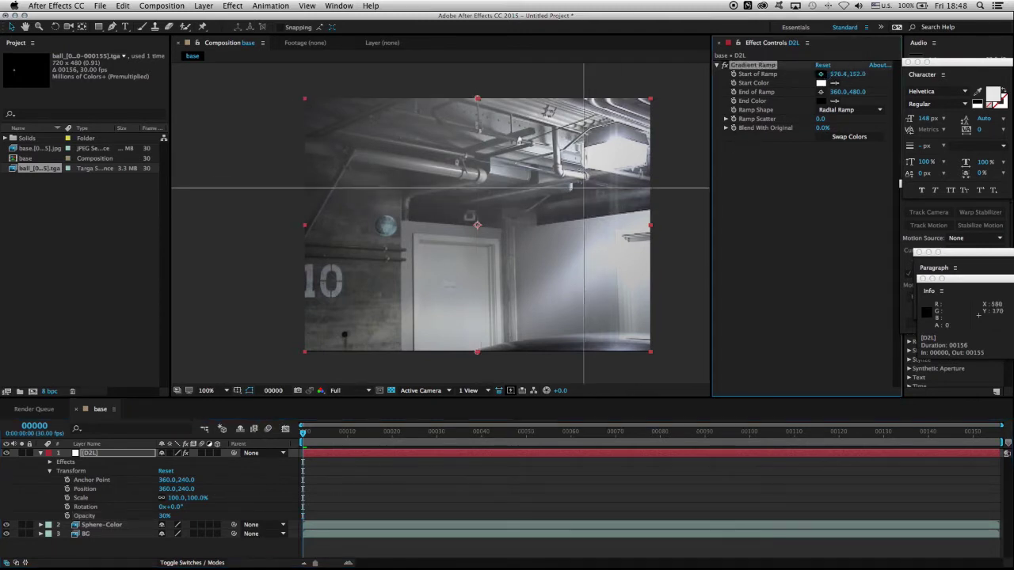
left_click(615, 149)
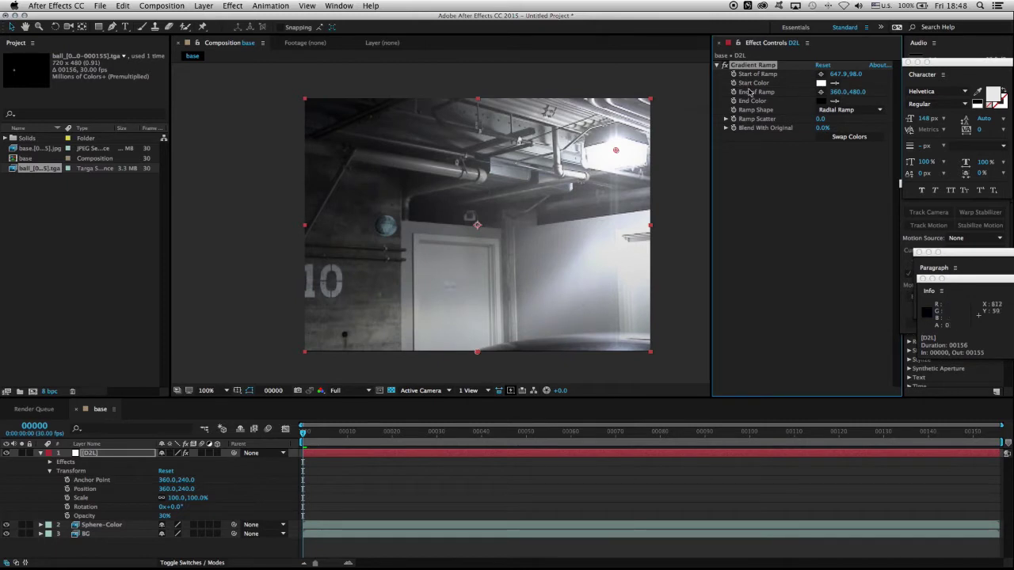
left_click(823, 93)
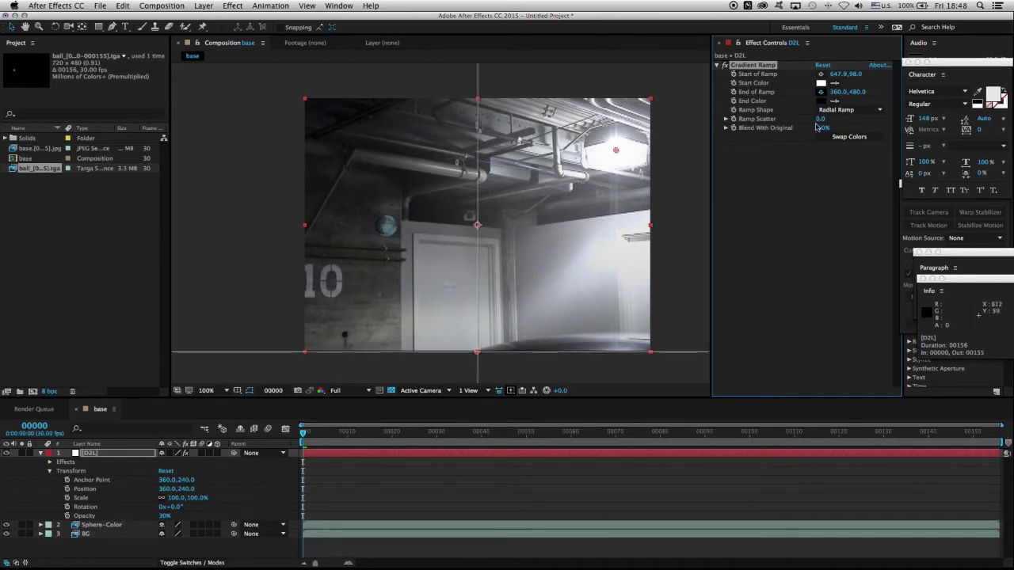
left_click(434, 229)
mouse_move(437, 231)
left_mouse_down()
mouse_move(448, 229)
mouse_move(419, 236)
mouse_move(448, 234)
left_mouse_up()
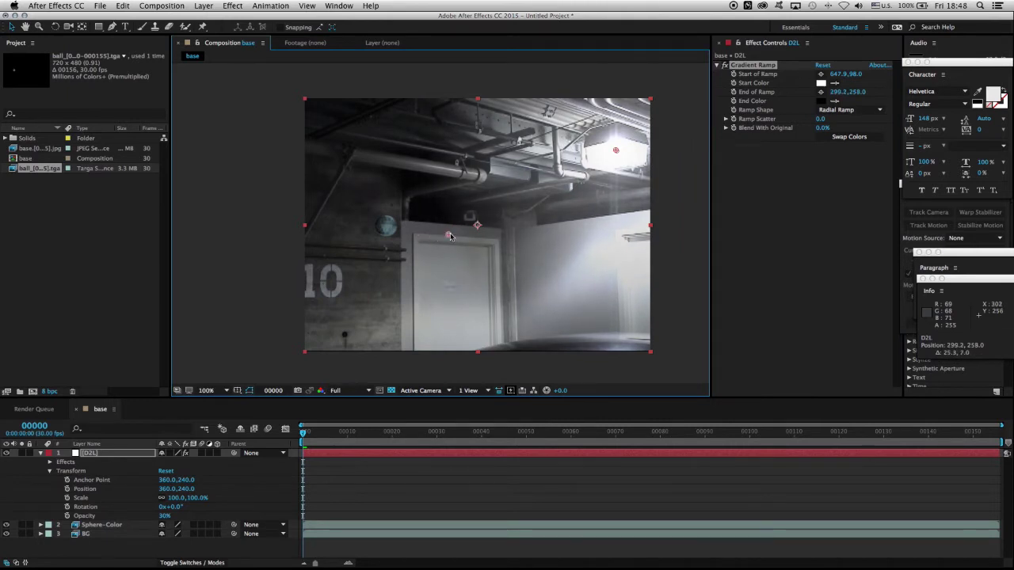
Set the D2L layer's opacity to 100%
left_click(114, 456)
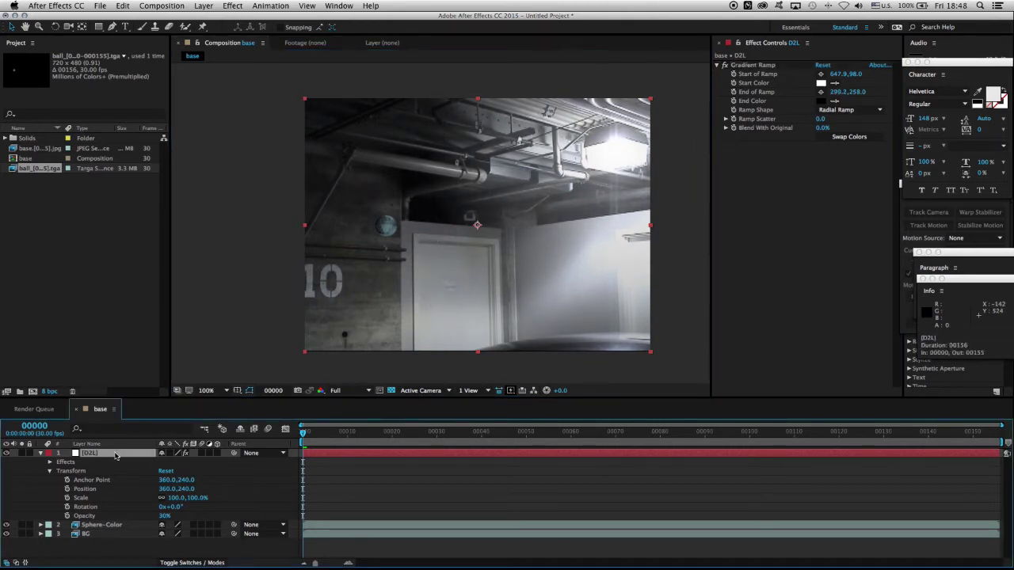
left_click(165, 515)
key("Return")
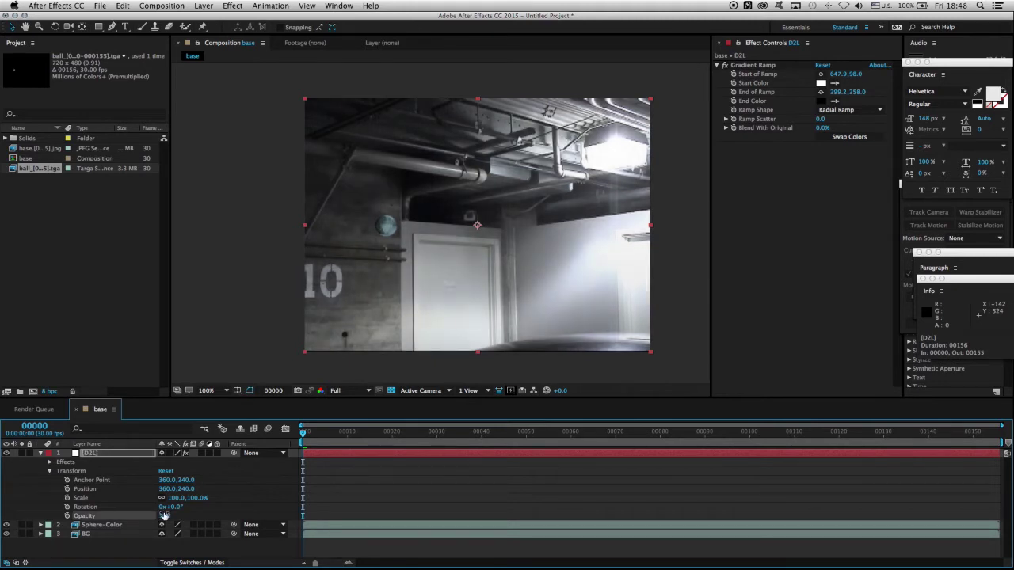
type("100")
key("Return")
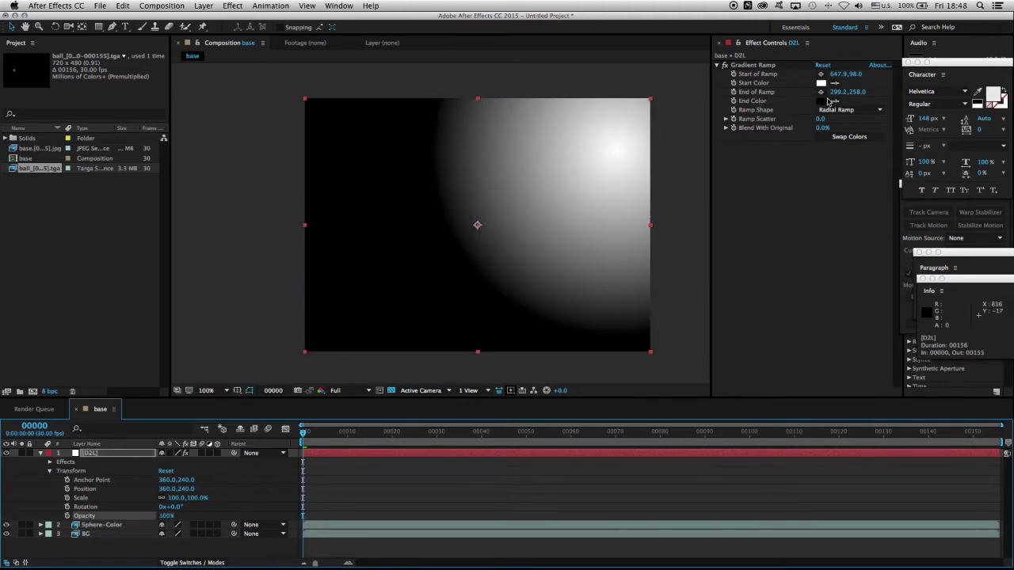
Move the D2L gradient's end point farther from the light, to about 256, 300
left_click(821, 92)
left_click(426, 244)
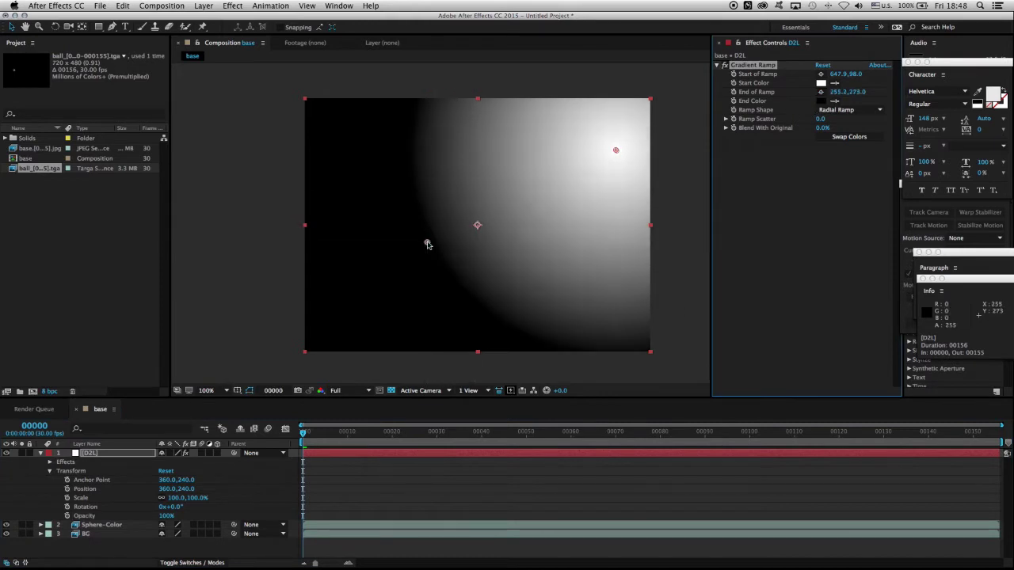
left_click_drag(427, 244, 428, 256)
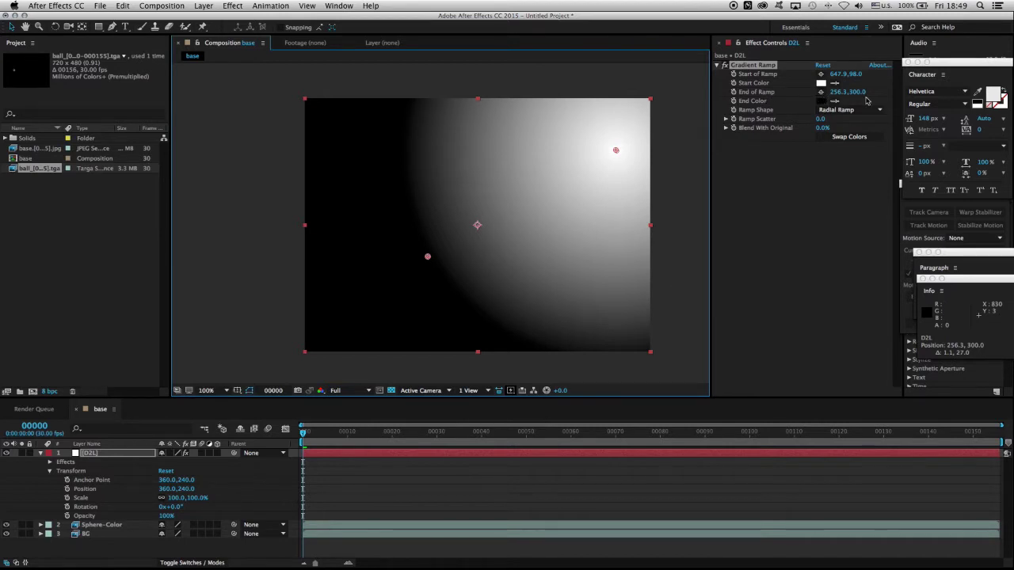
Hide the D2L layer and collapse its properties in the timeline
left_click(7, 454)
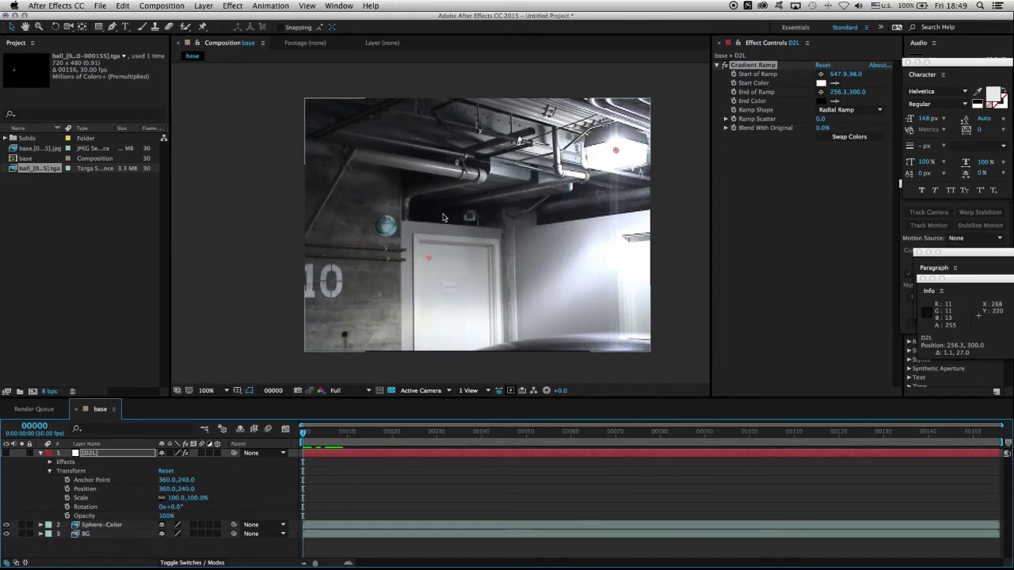
scroll(443, 217, "up", 1)
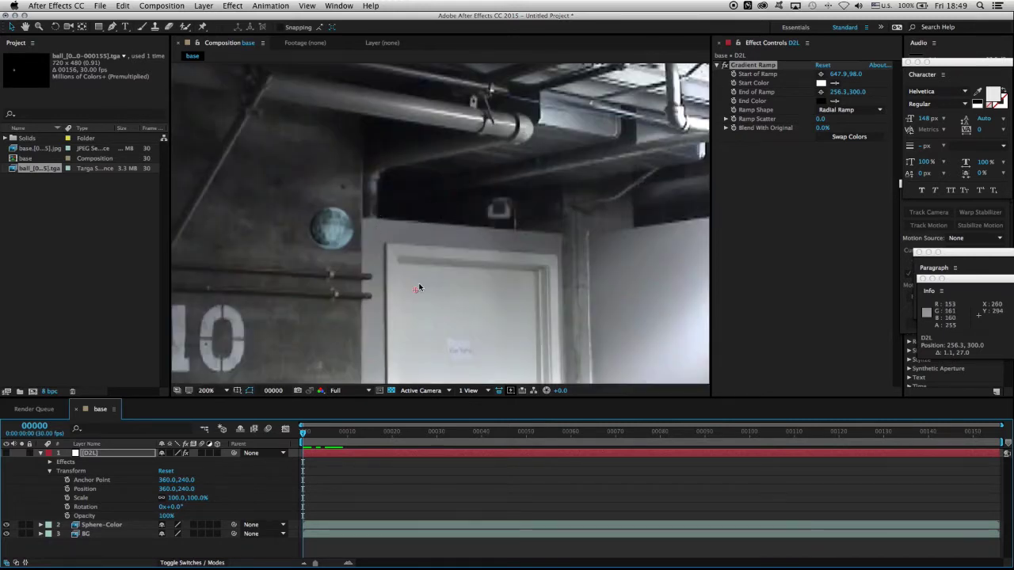
scroll(419, 288, "down", 1)
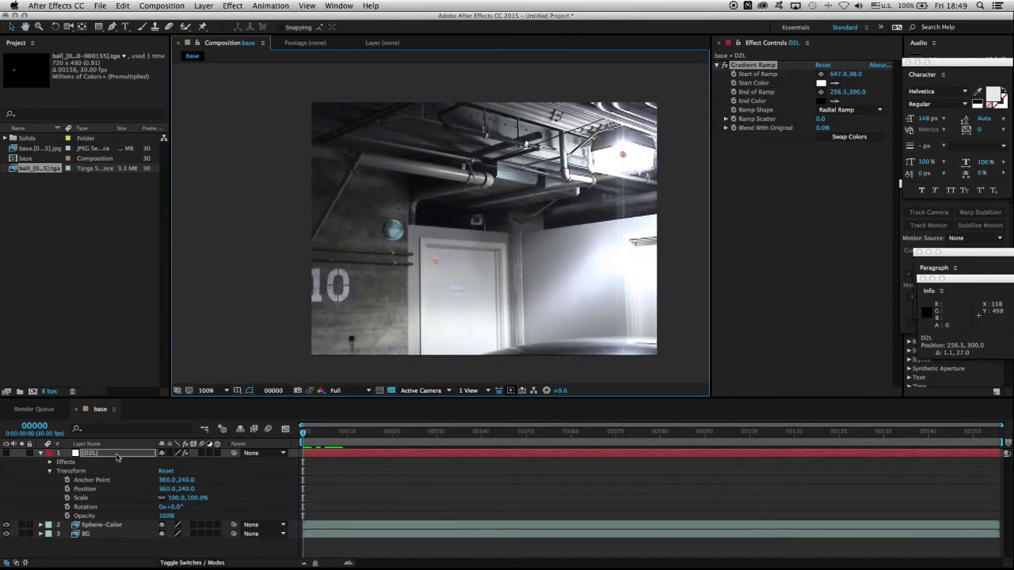
left_click(117, 455)
left_click(40, 453)
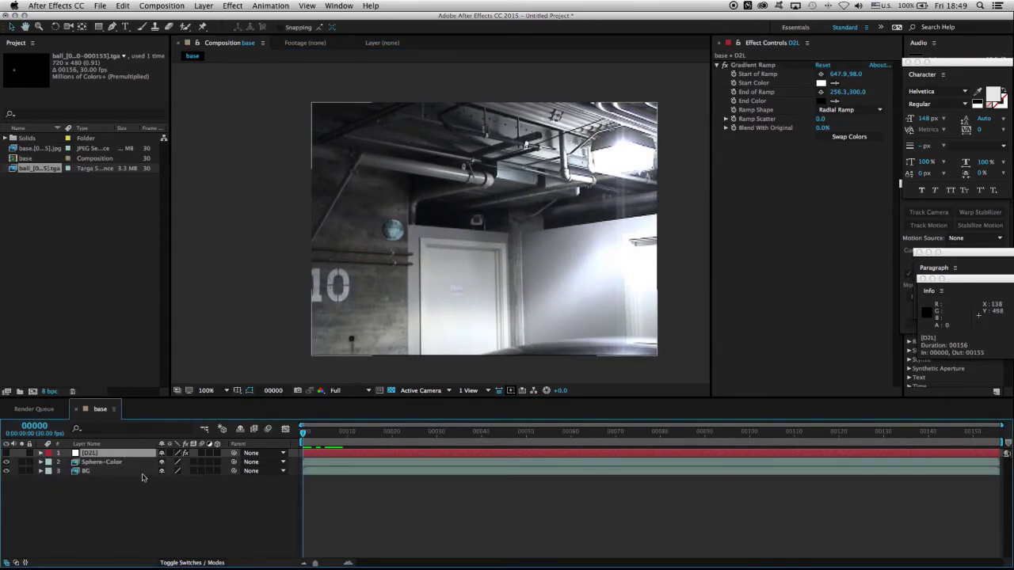
Duplicate the Sphere-Color layer, rename the copy D2L-ALPHA, and place it directly above the D2L layer
scroll(378, 235, "up", 1)
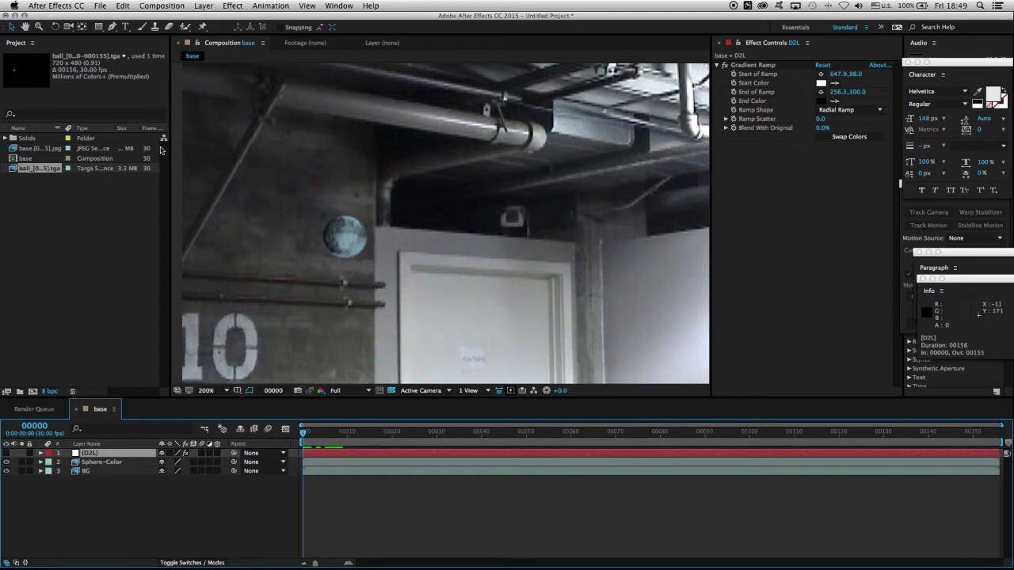
left_click(95, 464)
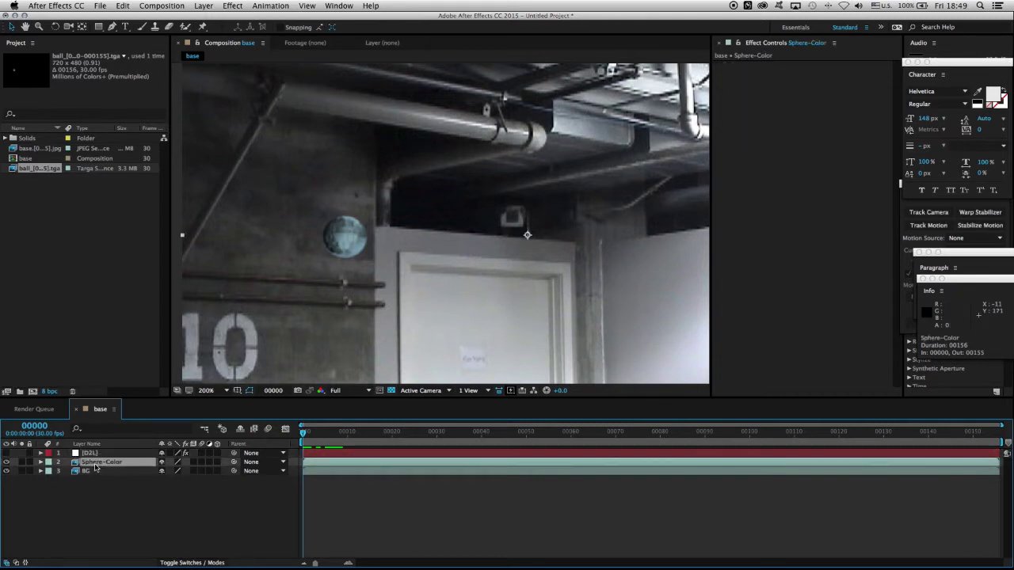
key("super+d")
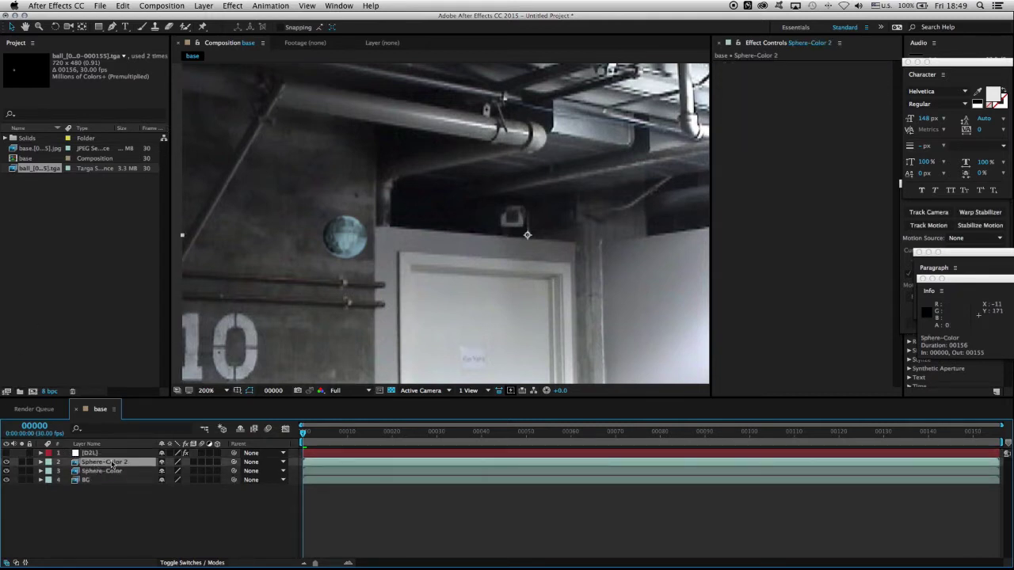
key("Return")
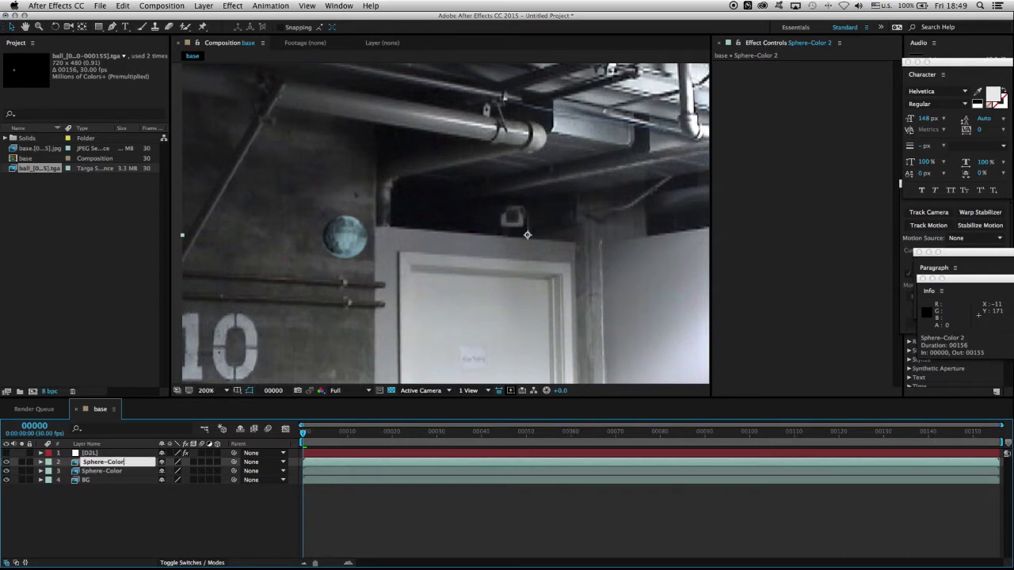
type("D2L-ALPHA")
key("Return")
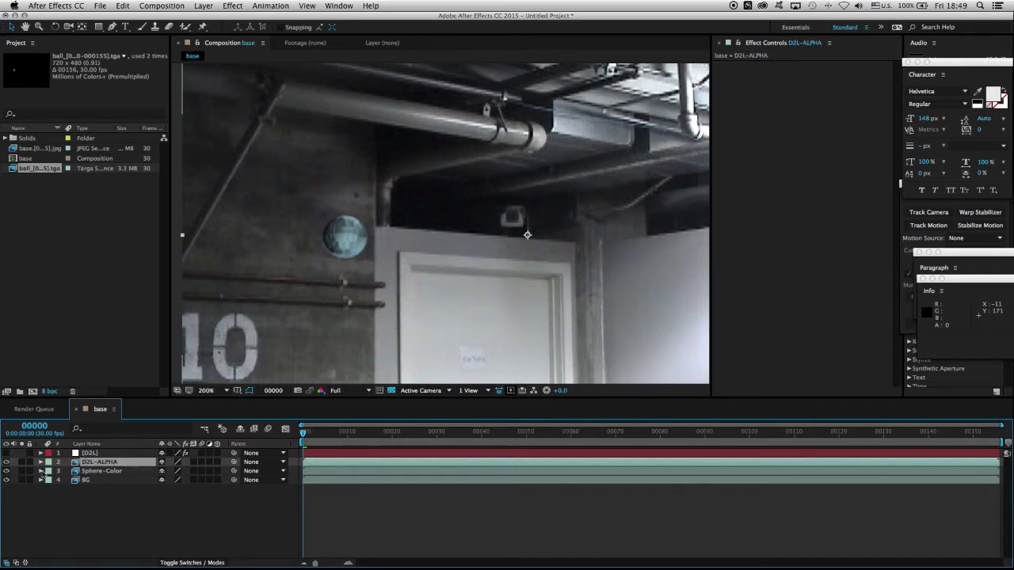
left_click_drag(111, 464, 111, 451)
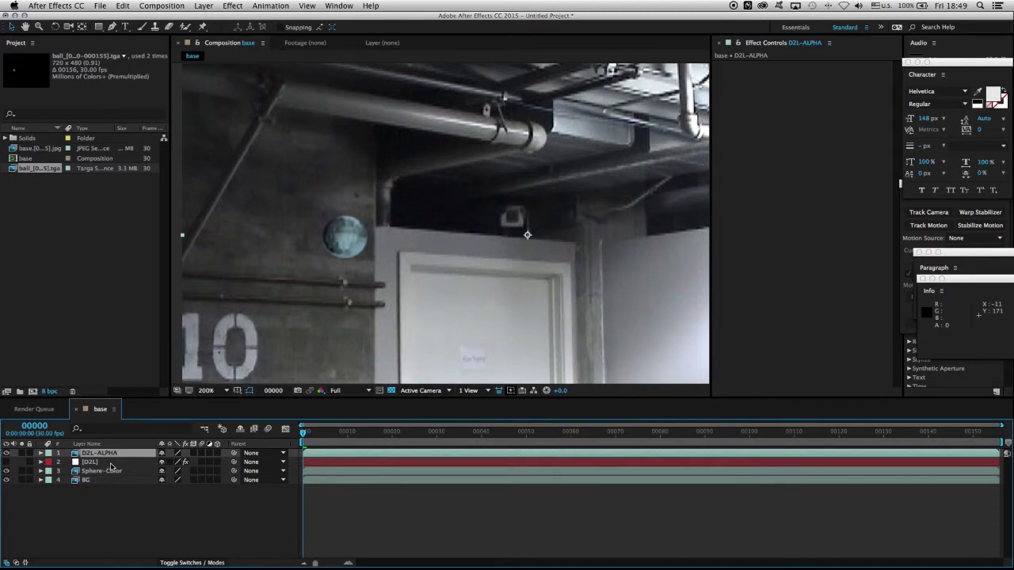
Set the D2L layer's track matte to Alpha Matte "D2L-ALPHA" and make D2L visible again
left_click(111, 464)
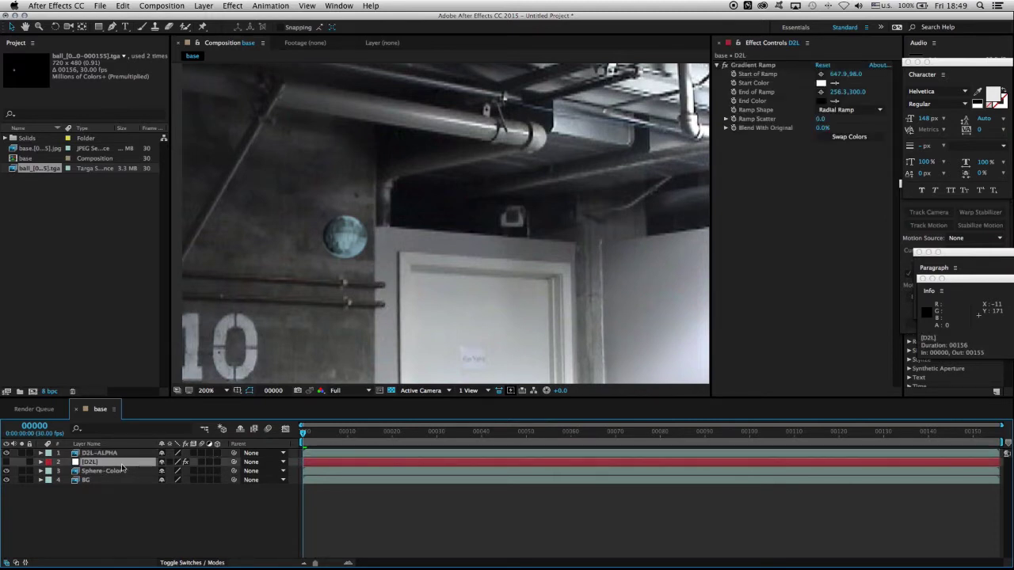
left_click(182, 563)
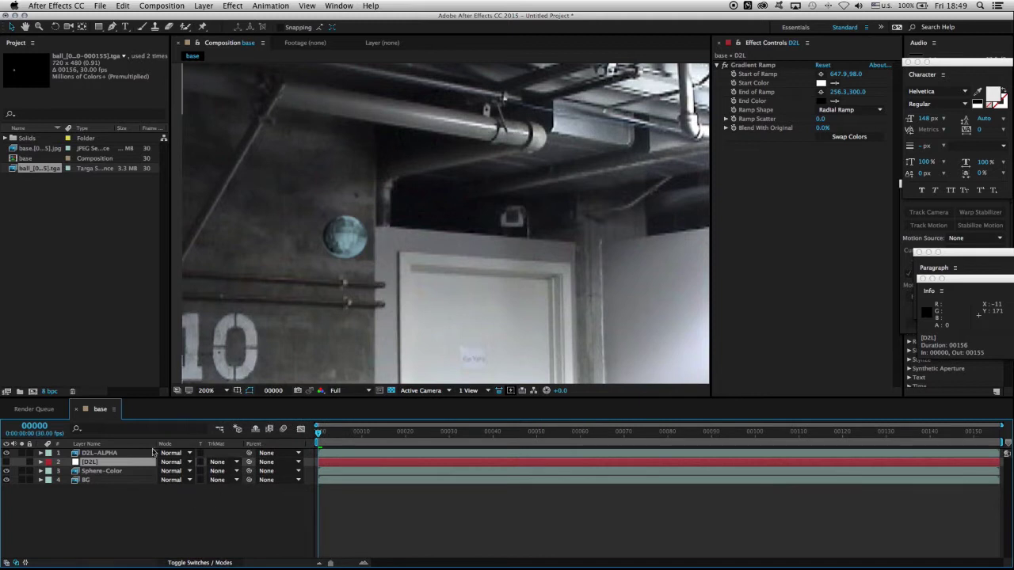
left_click(225, 463)
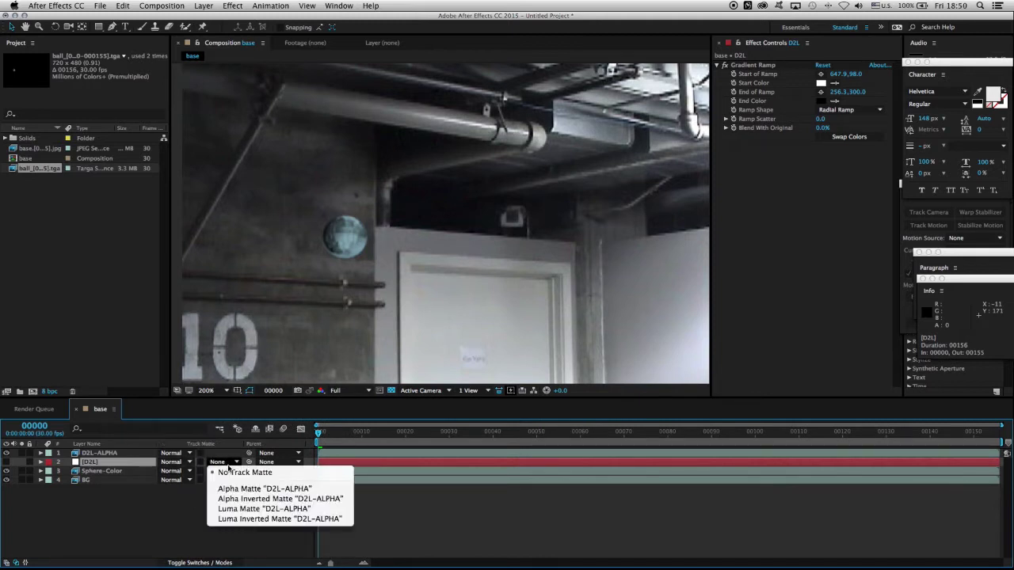
left_click(238, 488)
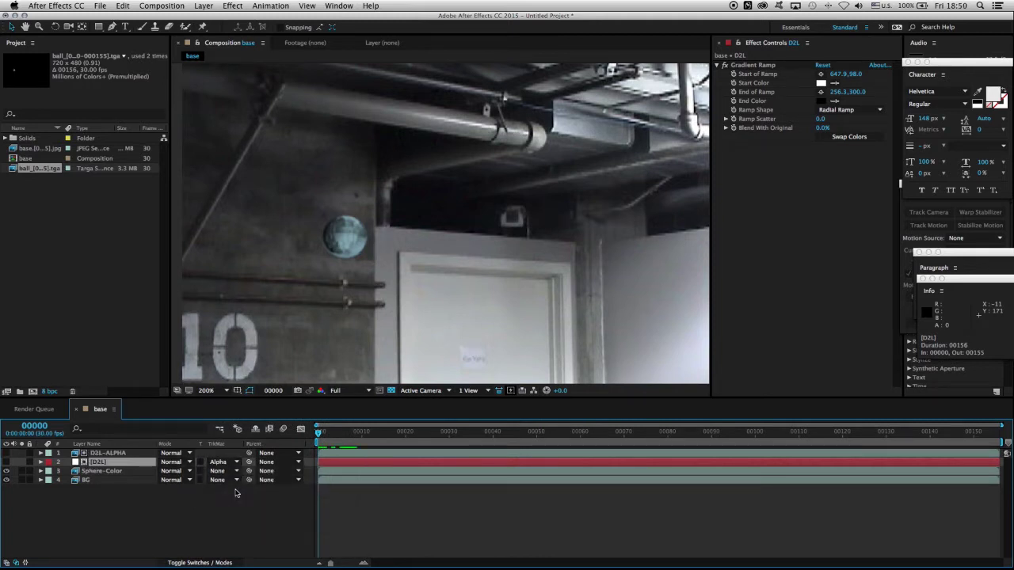
key("super+alt+shift+v")
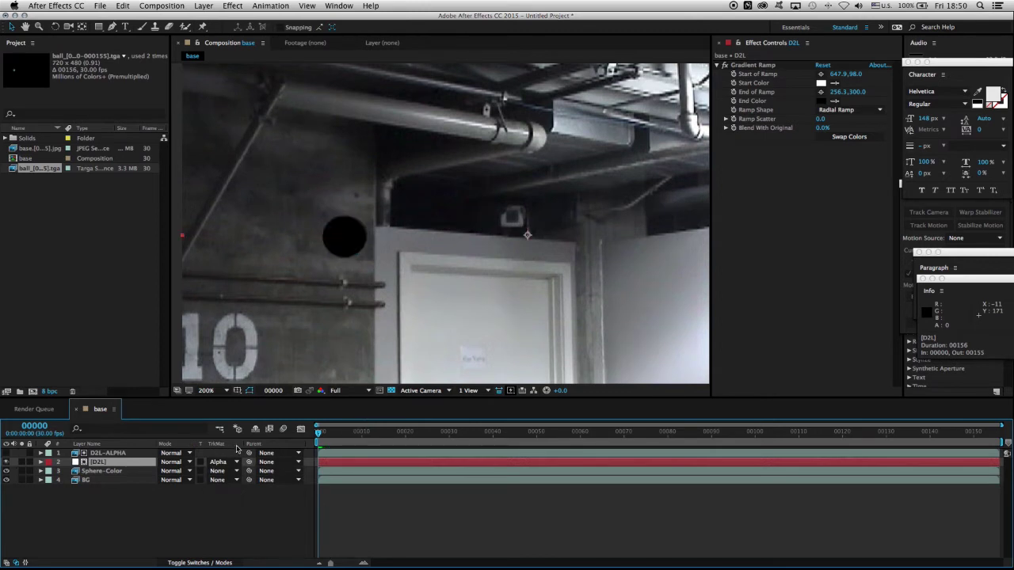
Go to frame 32 to check the matted sphere's edge and apply the Minimax effect to the D2L-ALPHA layer
left_click_drag(321, 434, 457, 464)
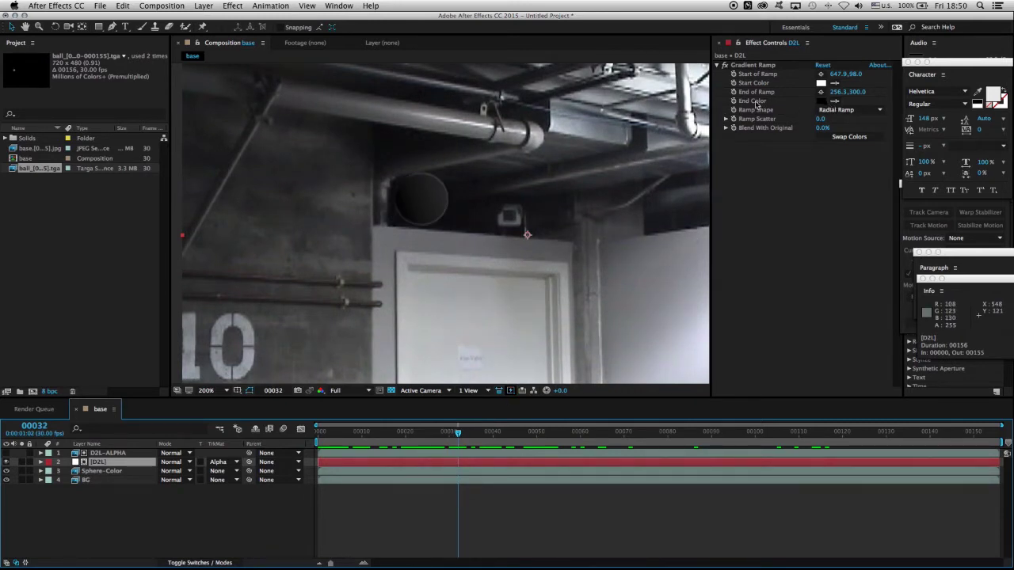
scroll(453, 196, "up", 2)
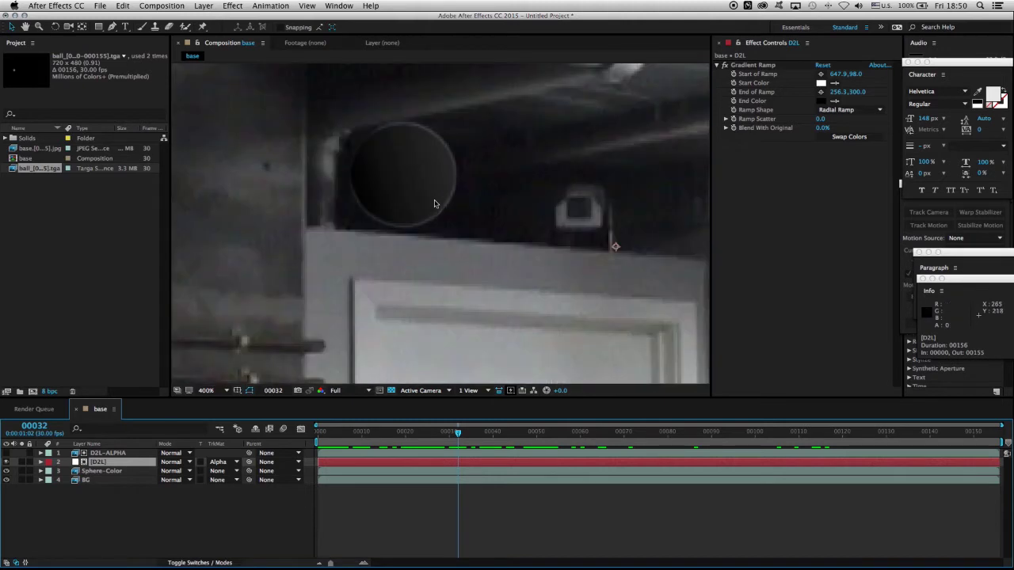
left_click_drag(441, 181, 578, 233)
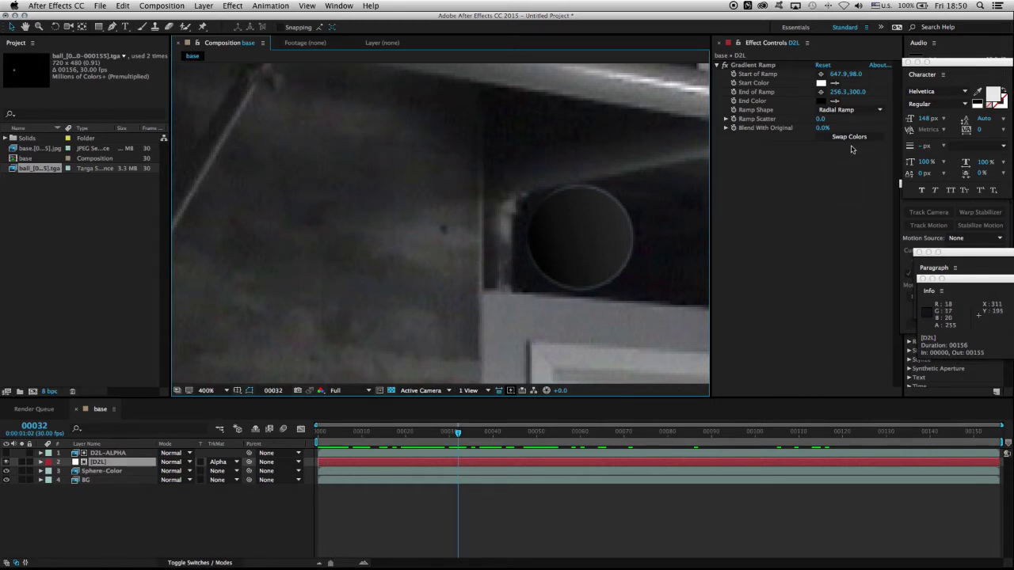
key("super+Up")
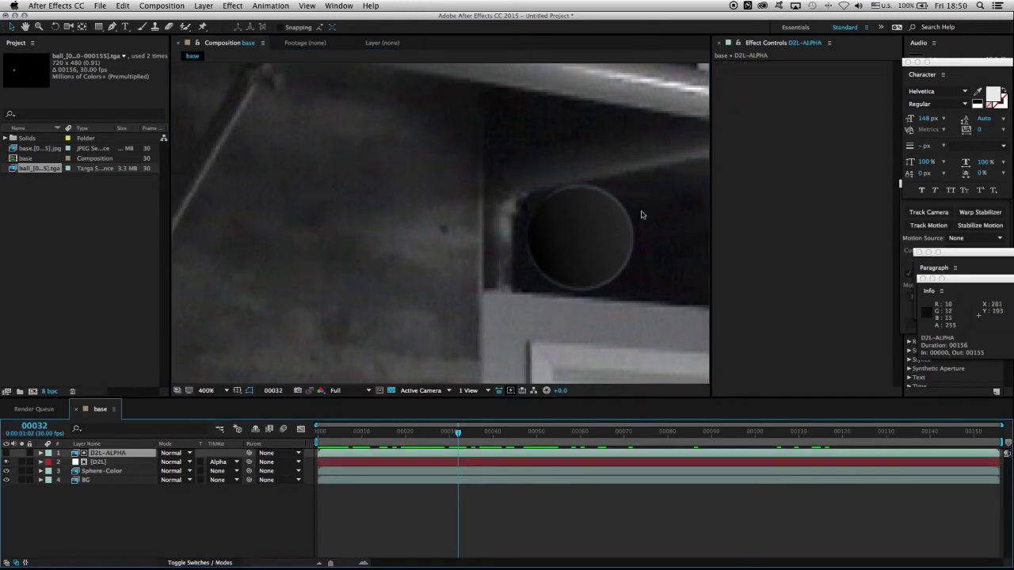
left_click(233, 6)
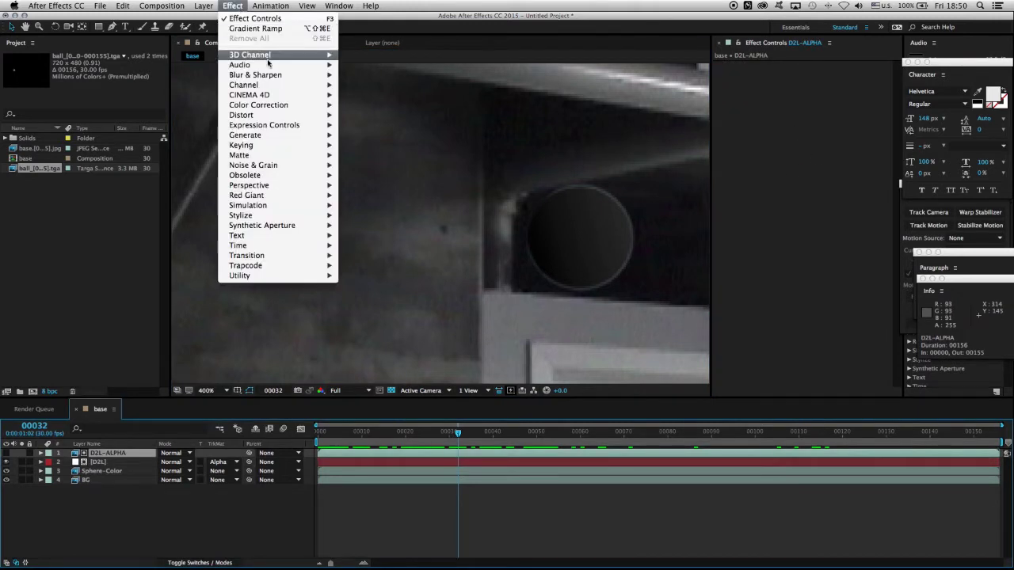
mouse_move(290, 85)
left_click(372, 144)
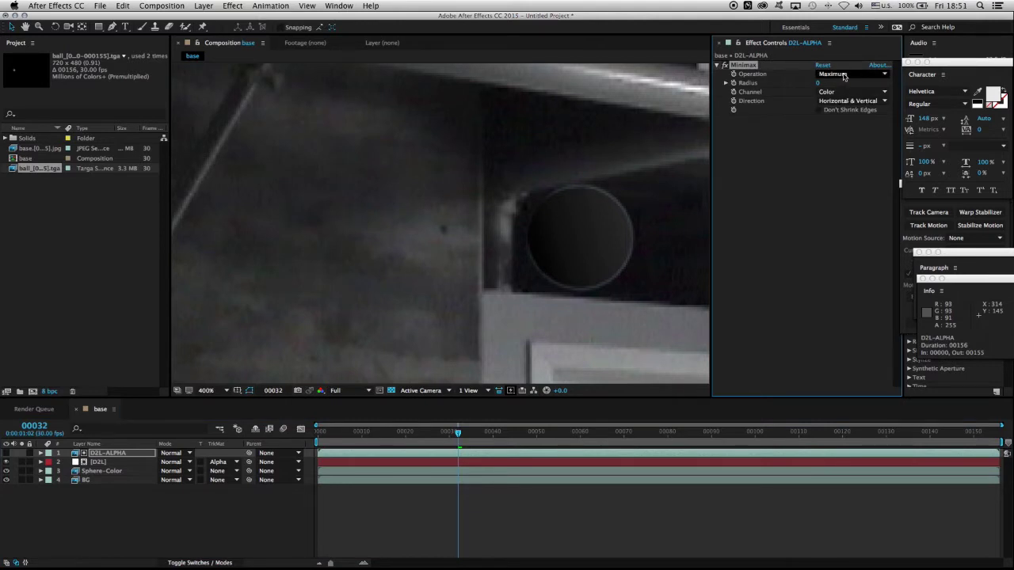
Set the Minimax radius to 1 and its channel to Alpha
left_click(820, 84)
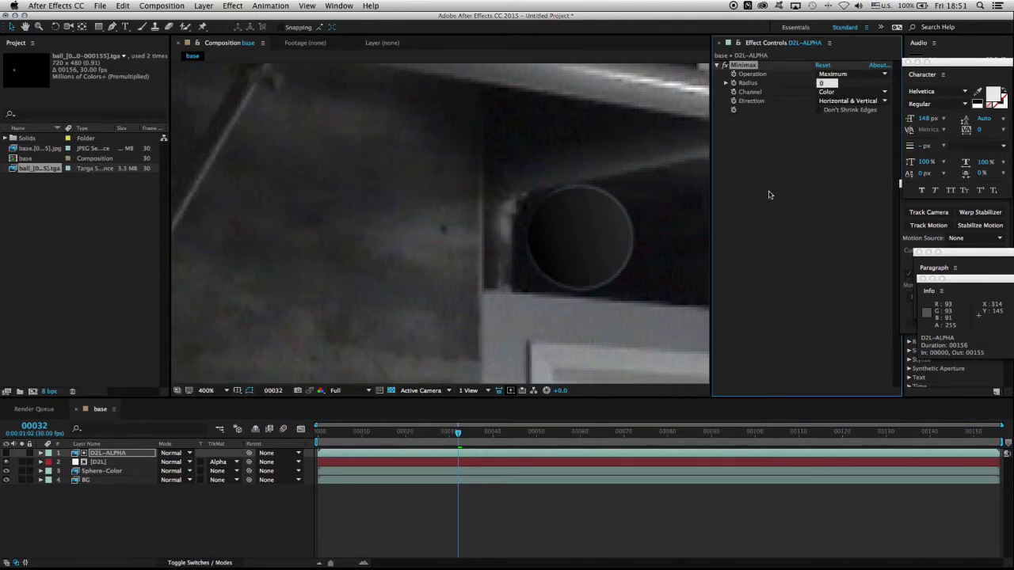
type("1")
key("Return")
left_click(840, 92)
left_click(841, 154)
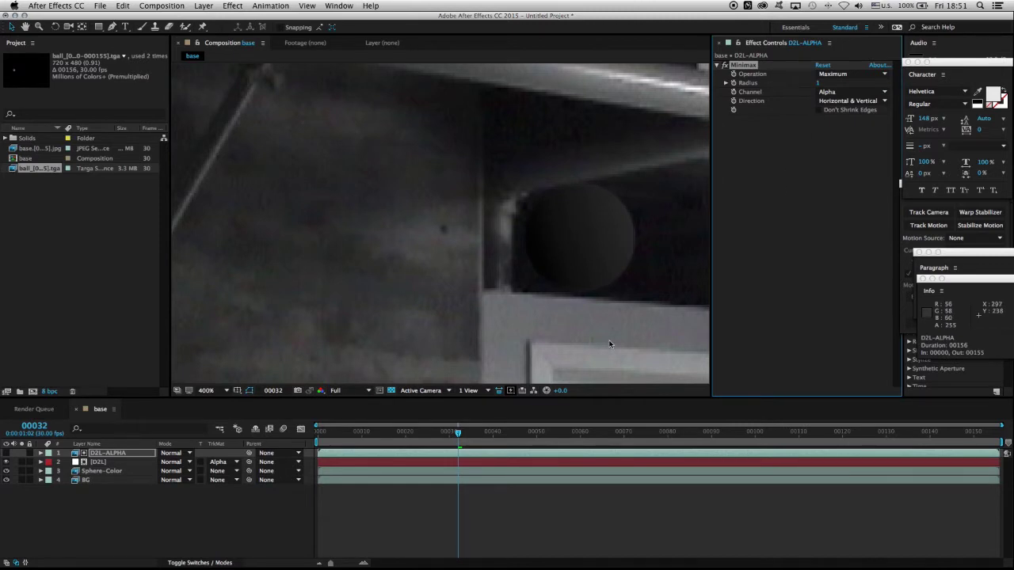
Set the D2L layer's blending mode to Multiply
left_click(99, 463)
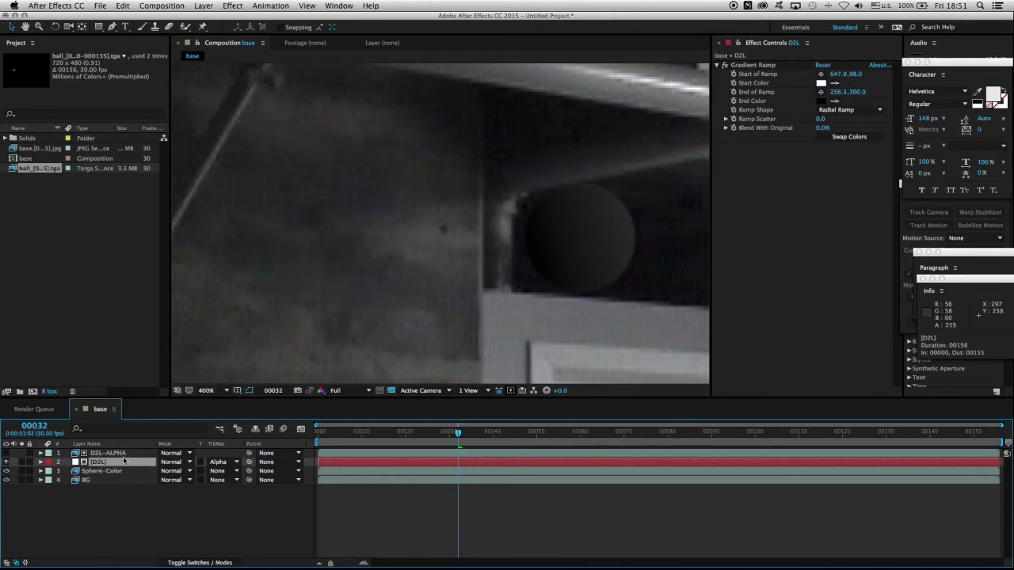
left_click(187, 466)
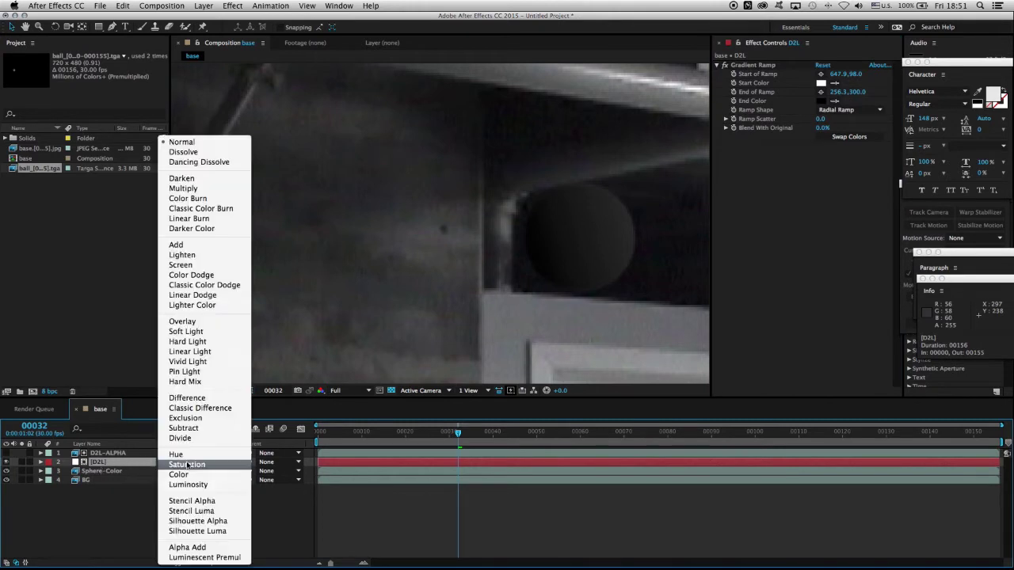
left_click(193, 189)
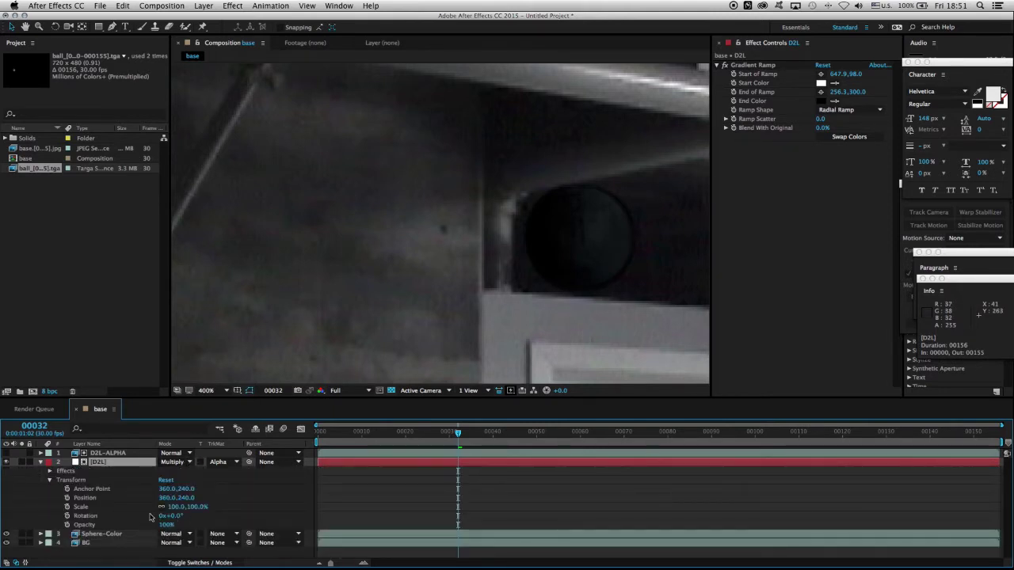
Play the composite from the first frame, then step back through frames 49 to 45 to examine the sphere's brightness near the light
scroll(486, 212, "down", 1)
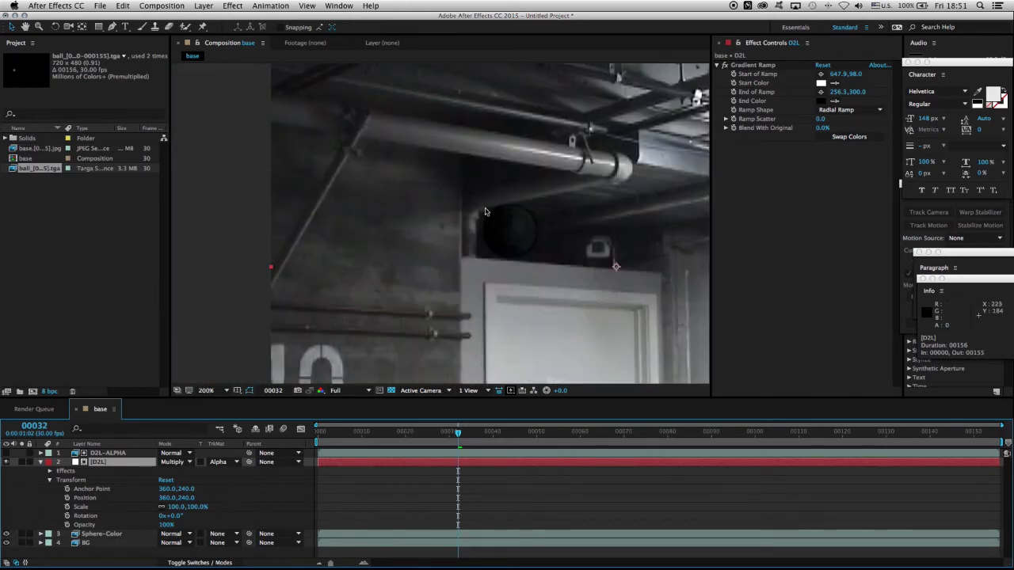
key("Home")
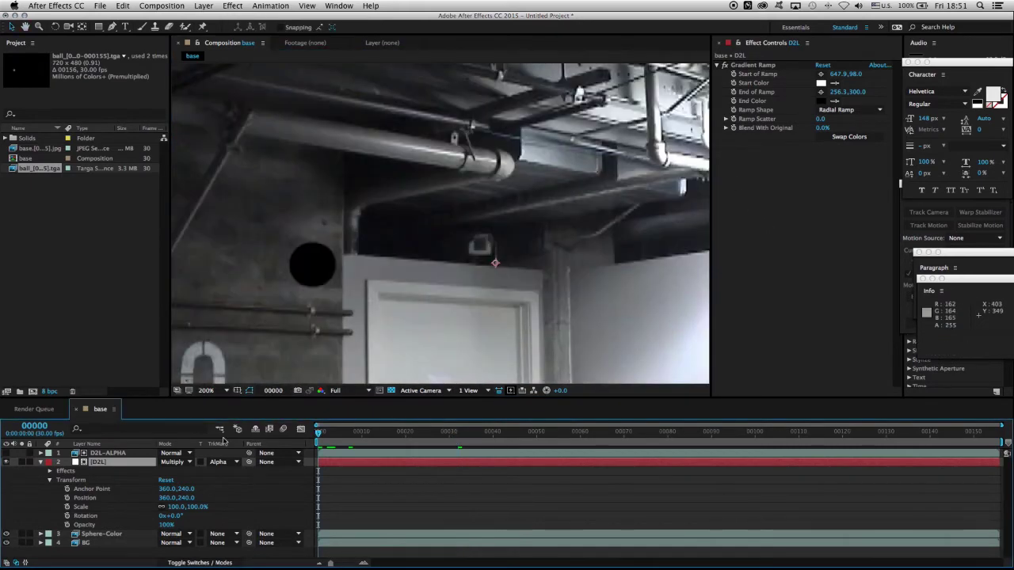
key("space")
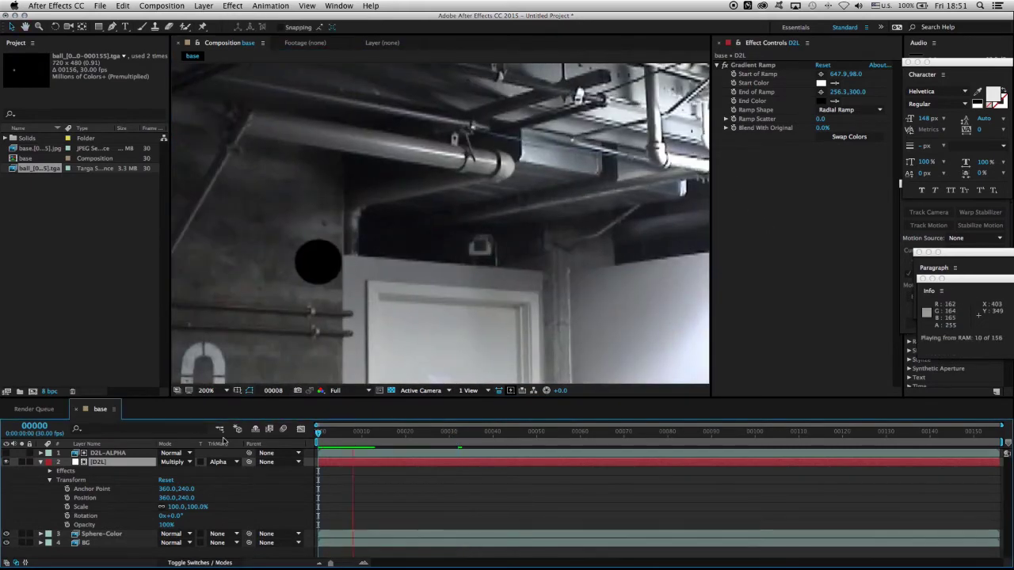
key("space")
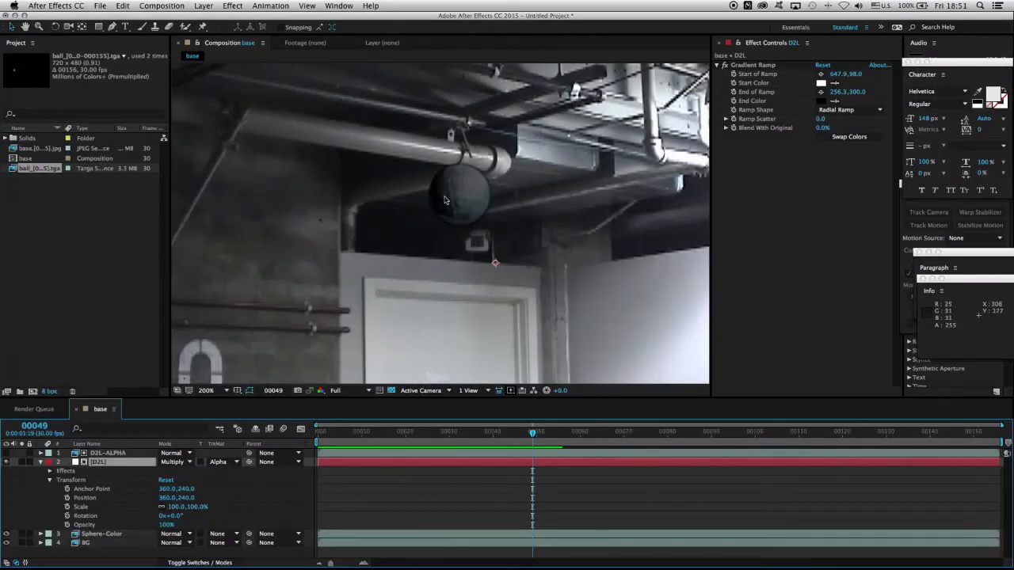
key("Page_Up")
key("Page_Up")
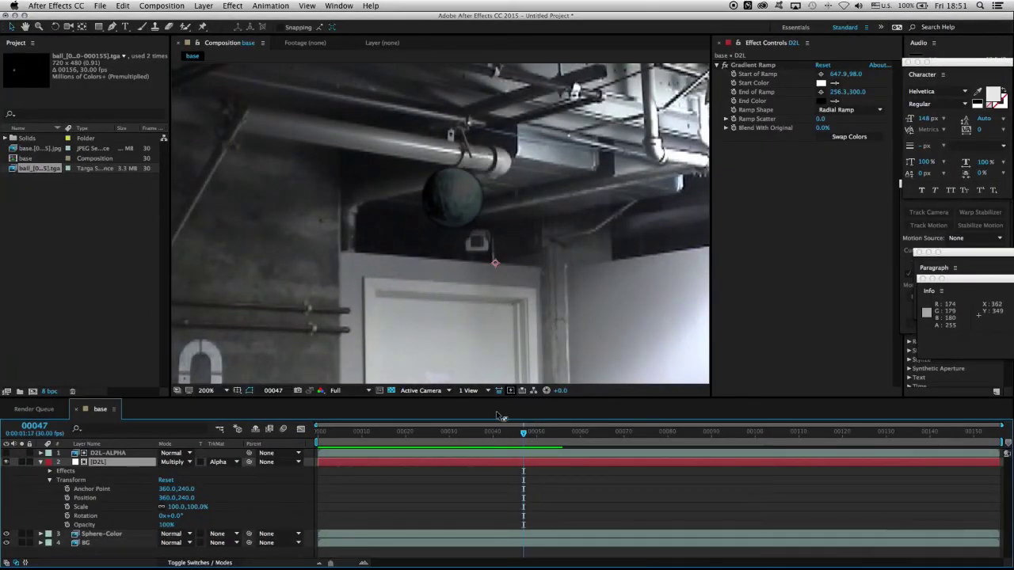
key("Page_Up")
key("Page_Up")
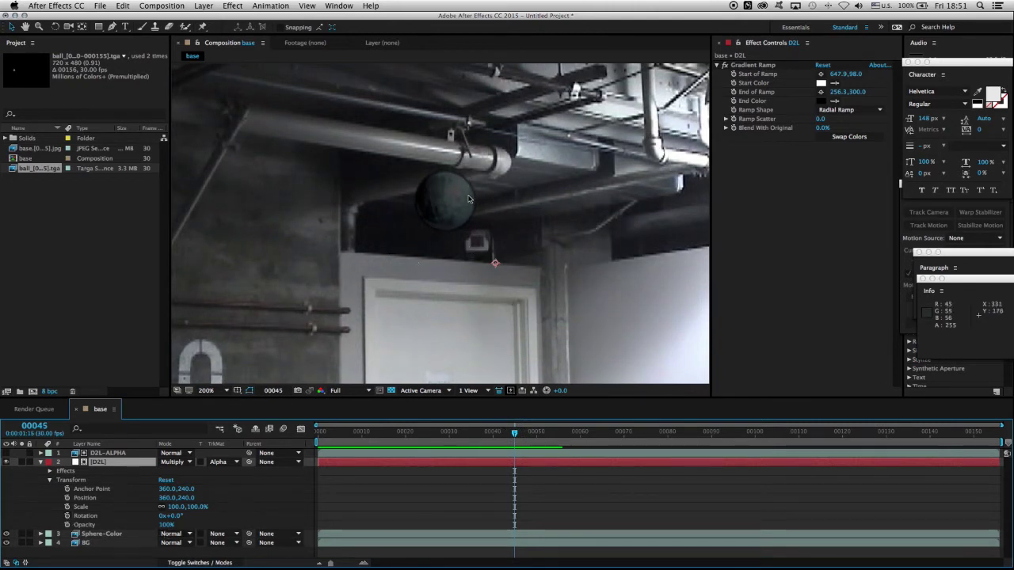
Add an Opacity keyframe to the D2L layer at frame 40
left_click(492, 432)
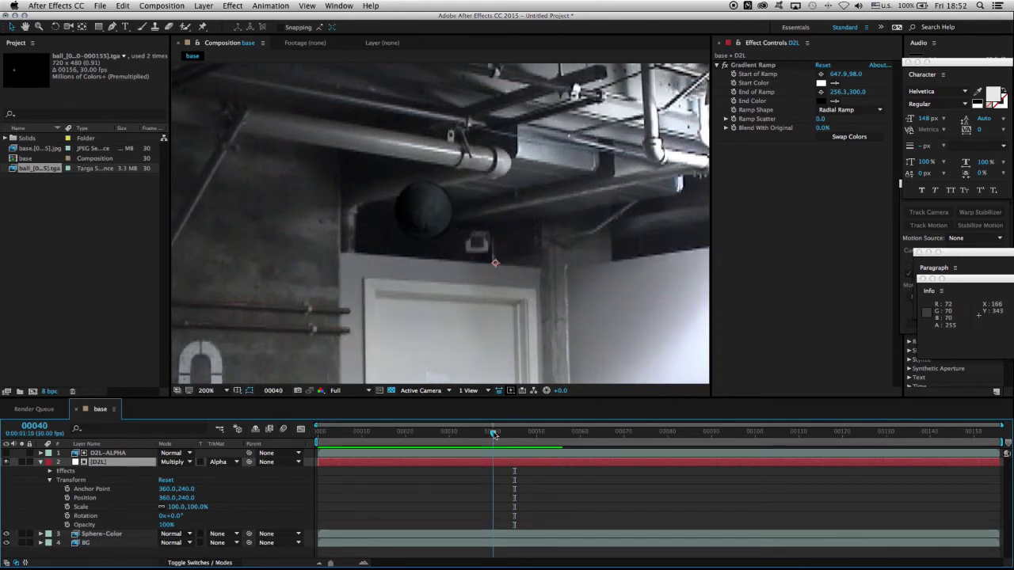
left_click(107, 526)
right_click(107, 528)
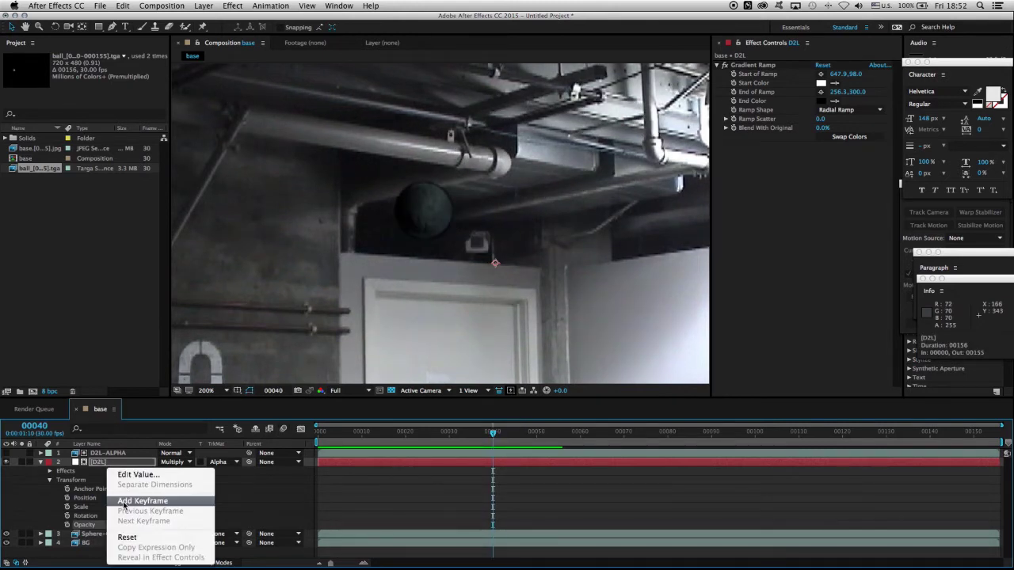
left_click(127, 501)
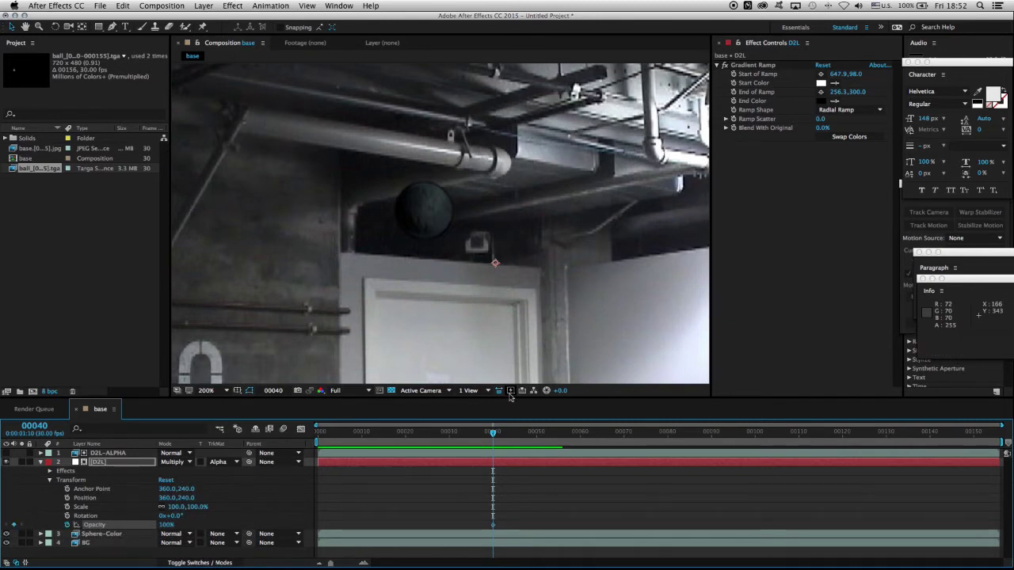
Go to frame 47 and set the D2L layer's Opacity to 0%
left_click(273, 390)
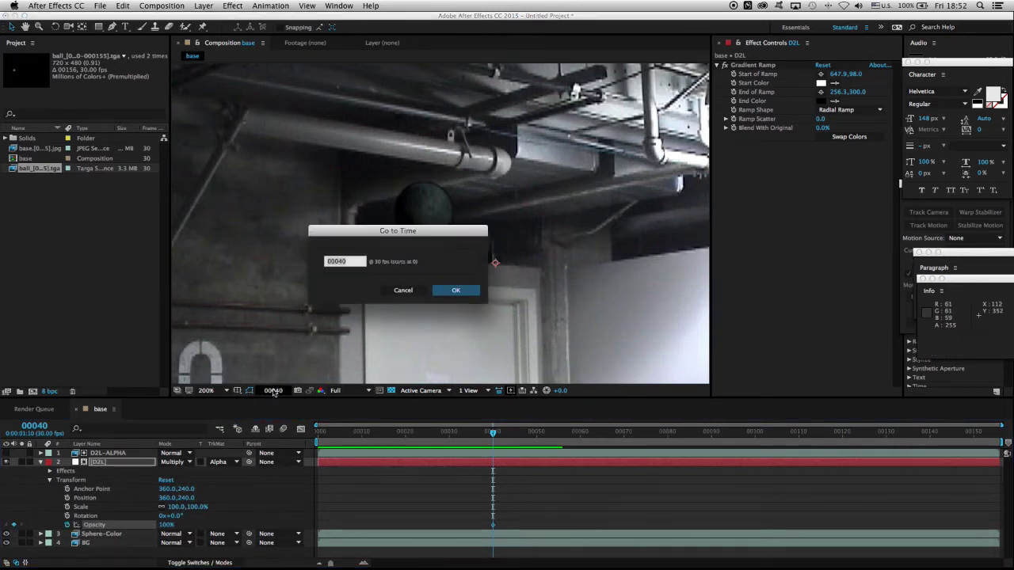
key("BackSpace")
type("47")
key("Return")
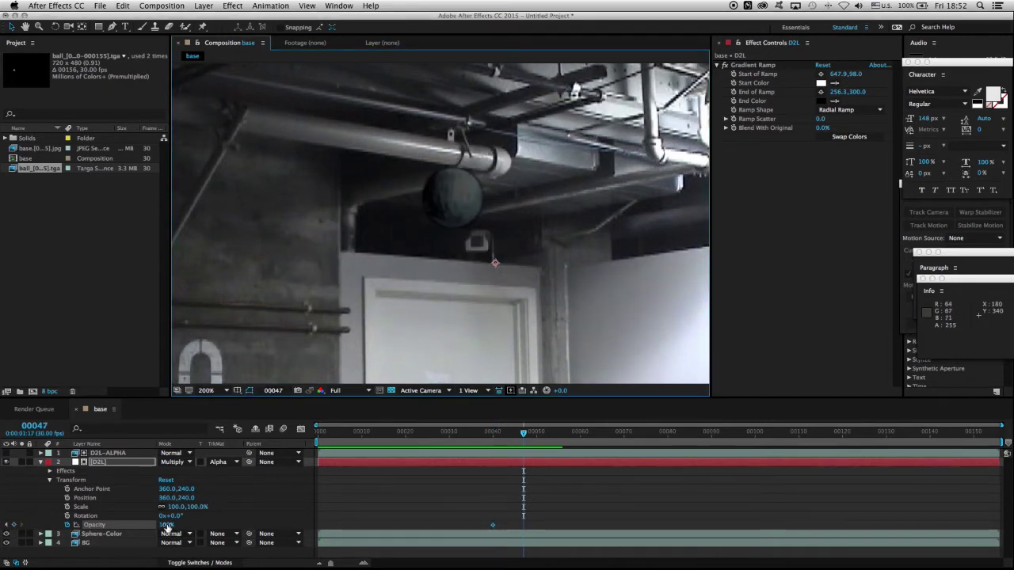
left_click_drag(166, 527, 36, 494)
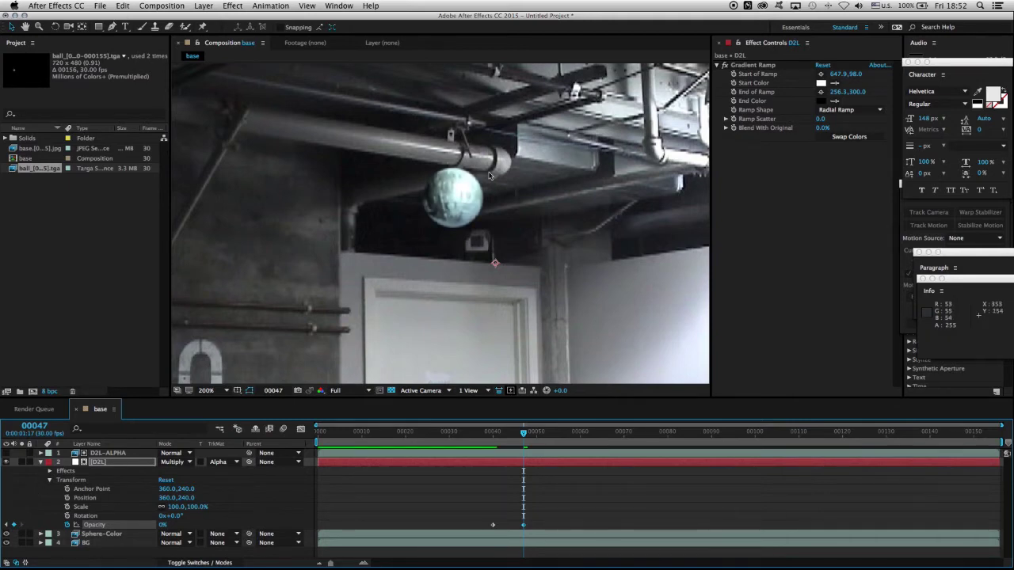
Play the composition from frame 0 to check the timing of the D2L opacity fade
left_click_drag(489, 176, 462, 201)
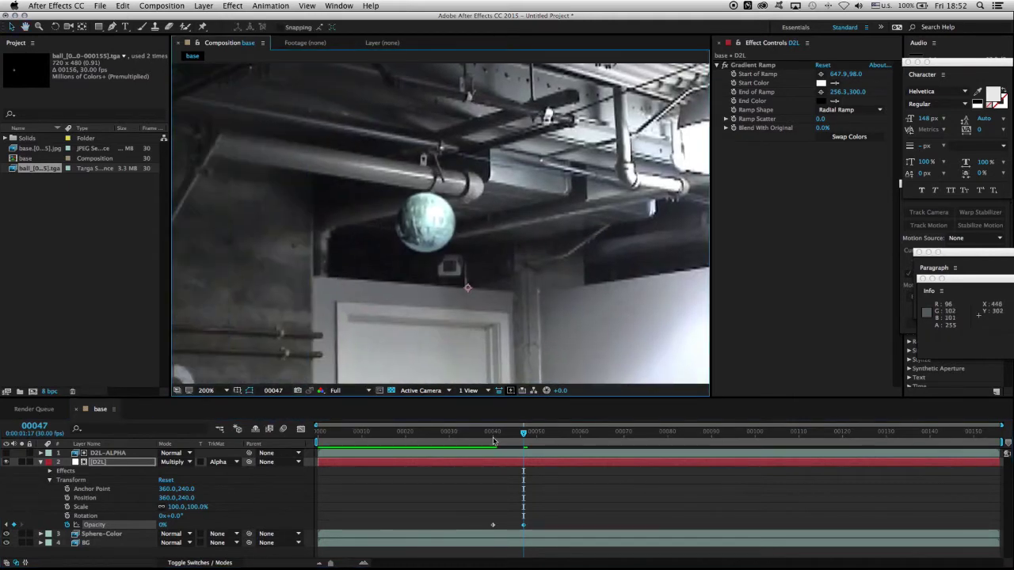
left_click_drag(493, 441, 317, 441)
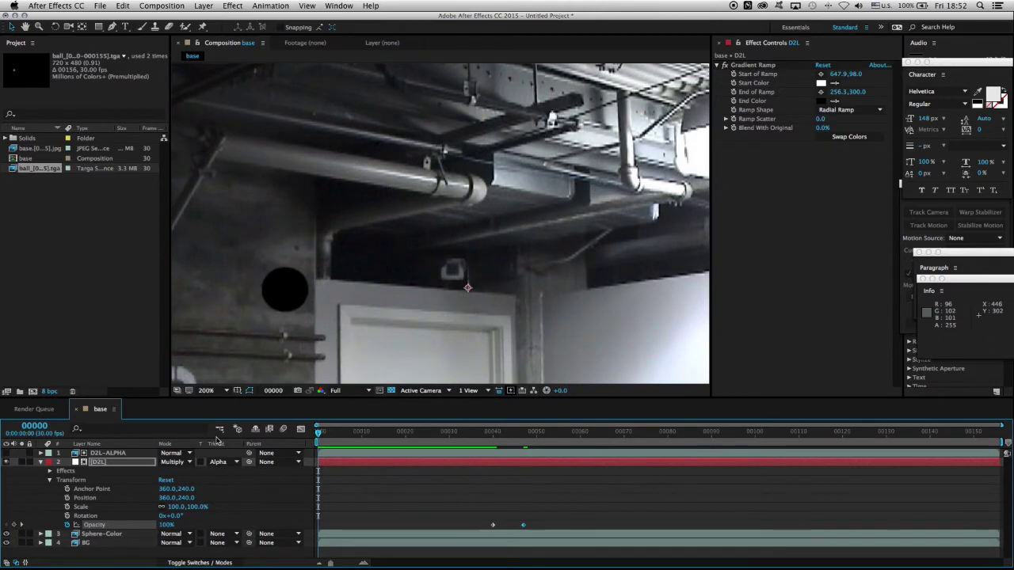
key("space")
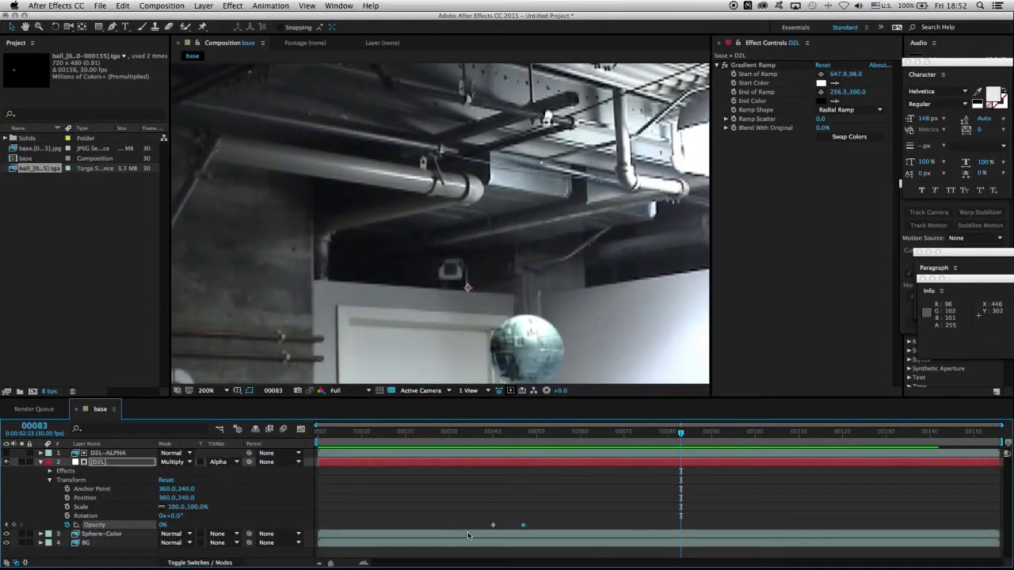
Shift both D2L Opacity keyframes three frames earlier, placing the last one at frame 44, and replay the animation
left_click_drag(475, 514, 524, 531)
left_click_drag(470, 504, 511, 529)
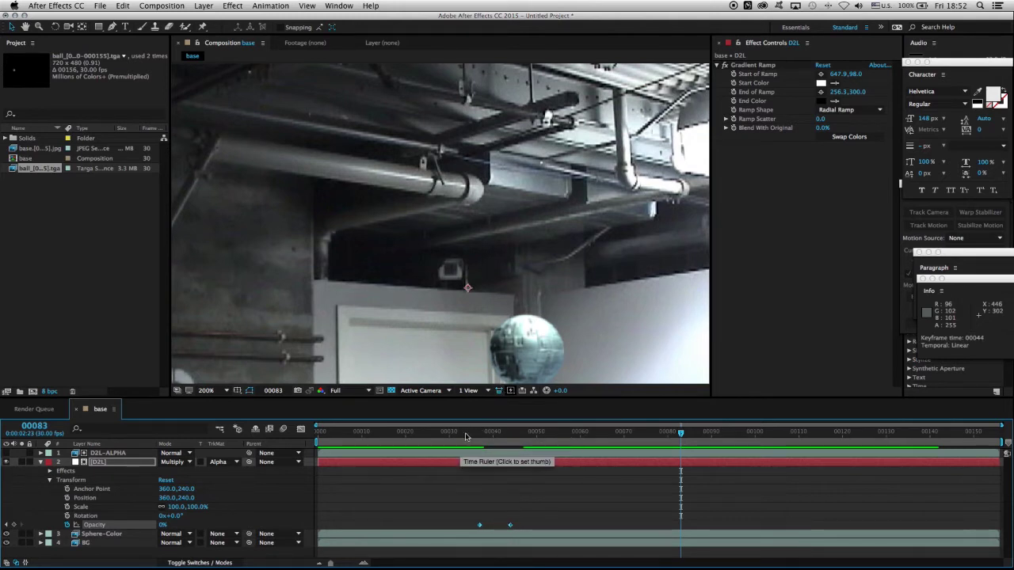
left_click_drag(470, 435, 418, 436)
key("space")
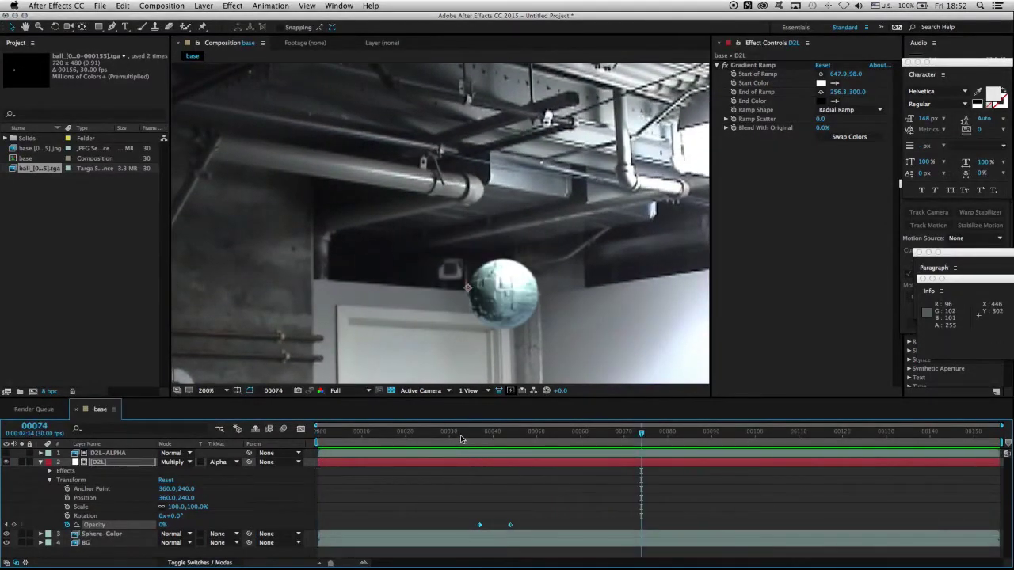
key("space")
key("space")
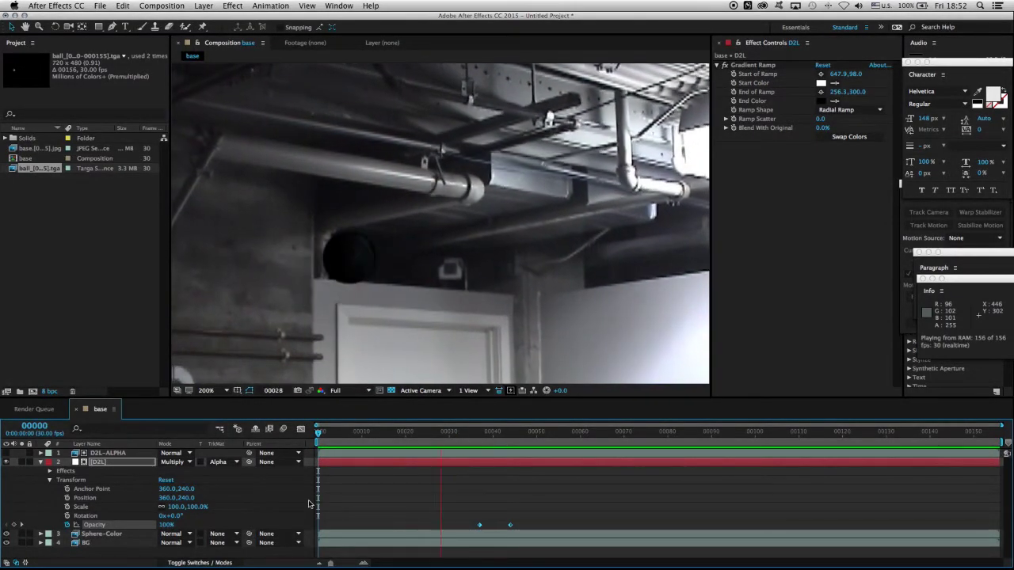
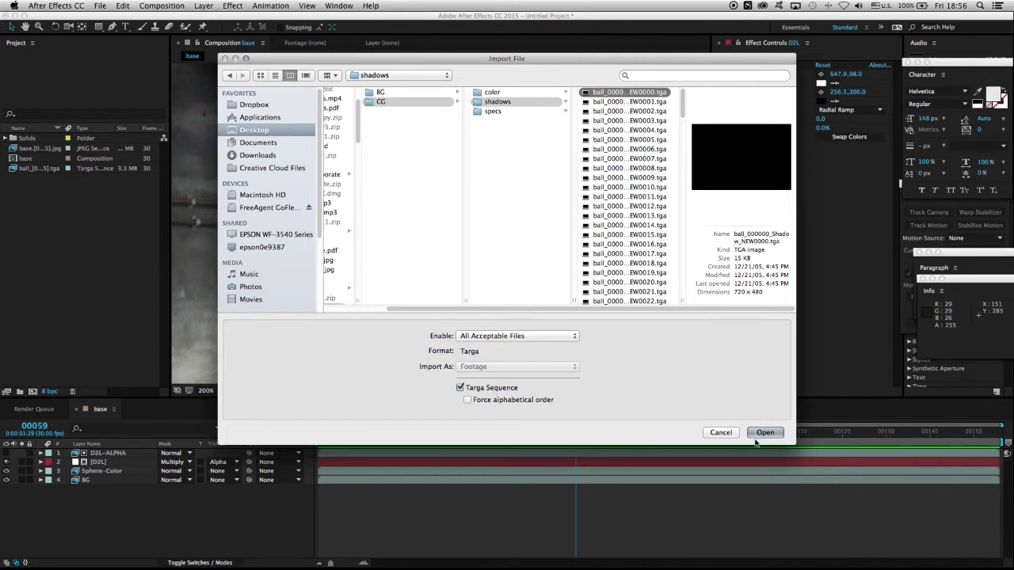
Import the ball shadow Targa sequence with premultiplied alpha matted with black and add it to the base composition as the uppermost layer
left_click(773, 433)
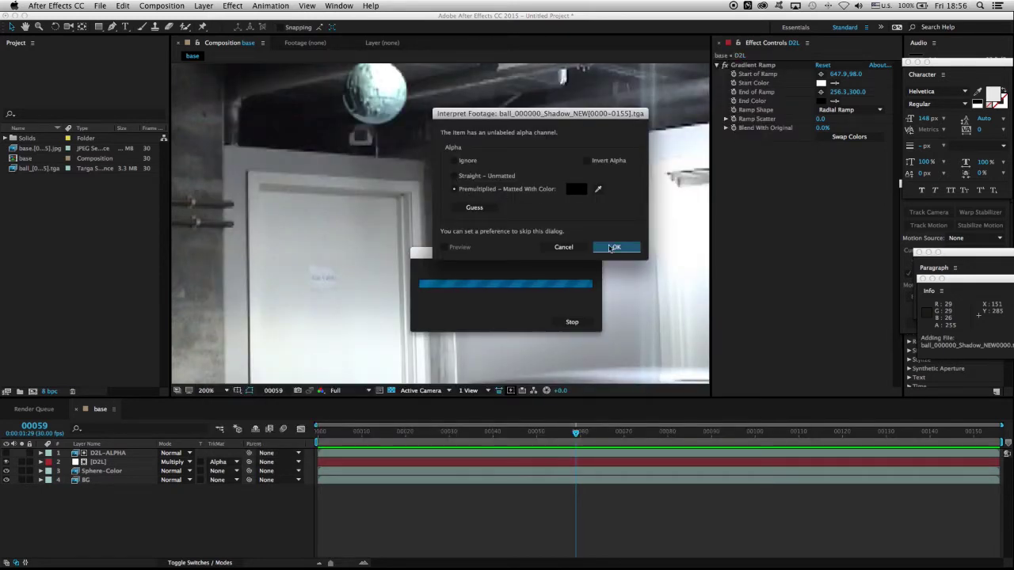
left_click(613, 249)
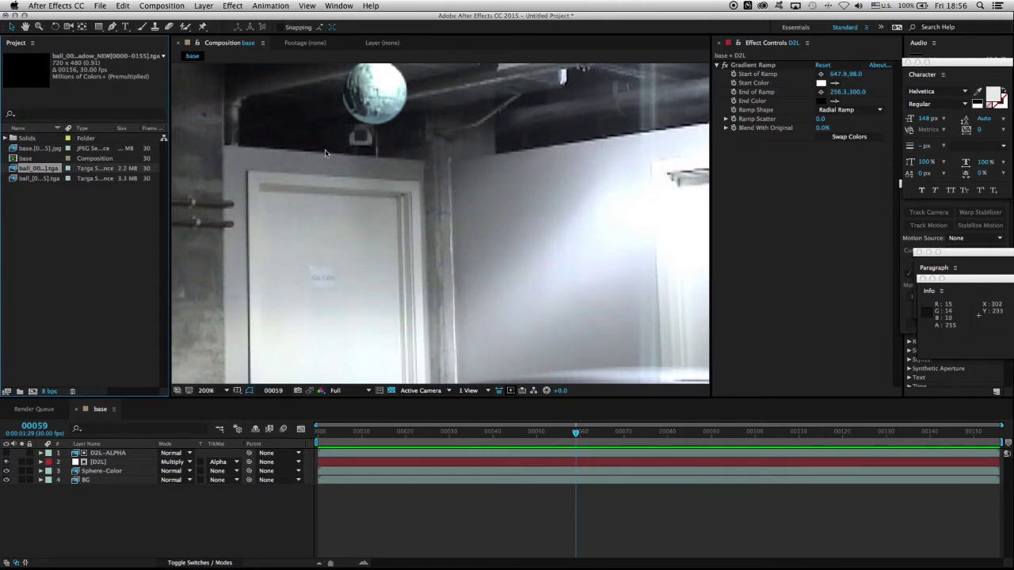
left_click_drag(16, 170, 425, 193)
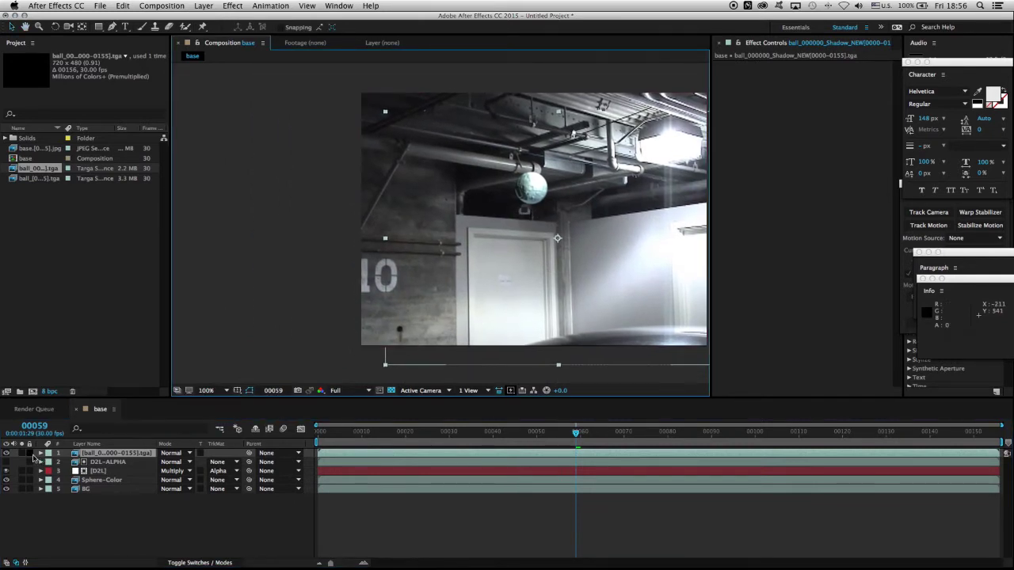
Expand the shadow layer's Transform properties and reset them to align the layer with the frame
left_click(41, 453)
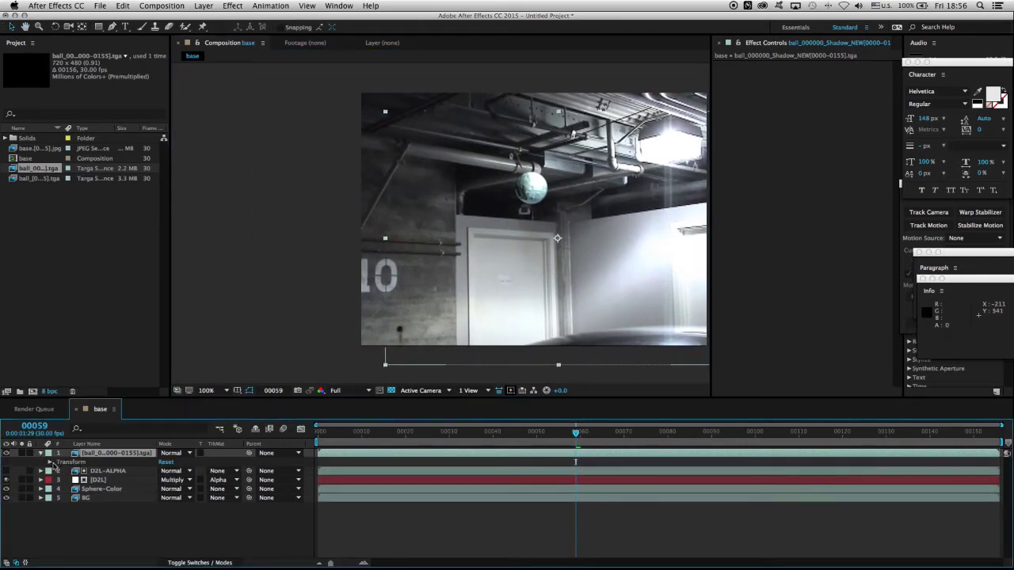
left_click(50, 462)
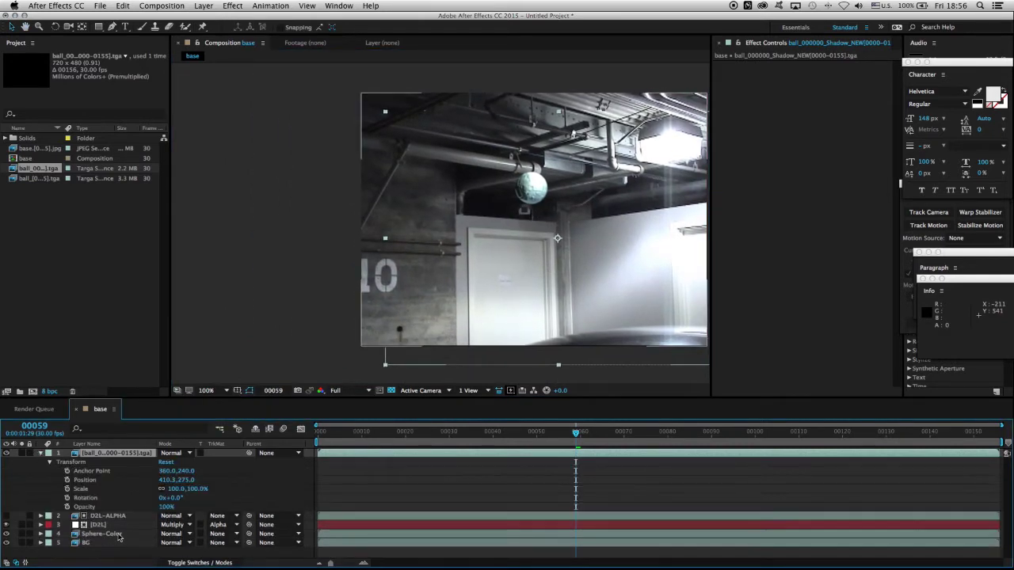
left_click(166, 462)
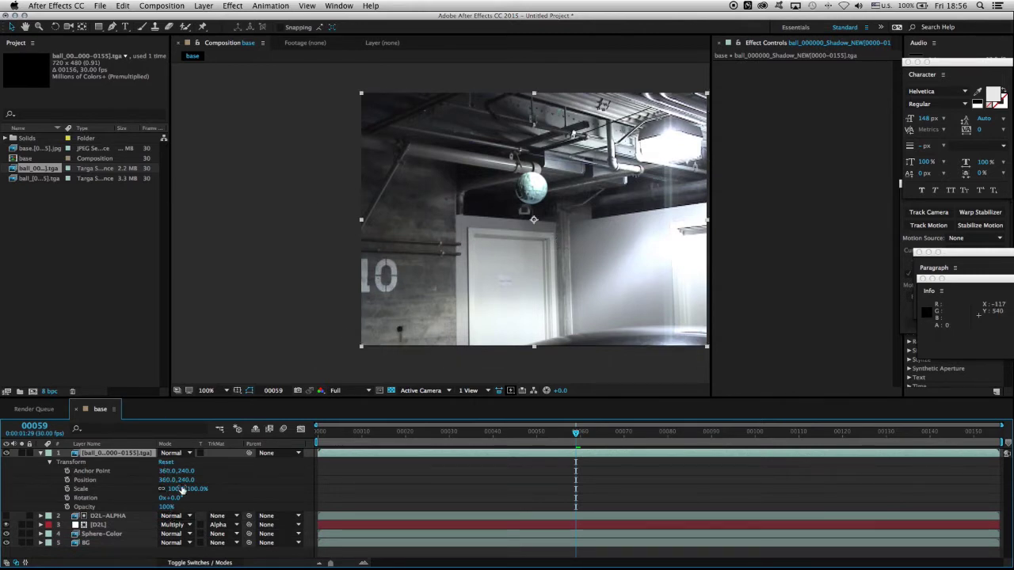
Go to frame 65 and examine the sphere's shadow on the door frame both close up and in the full view
left_click_drag(564, 435, 602, 444)
scroll(604, 243, "up", 2)
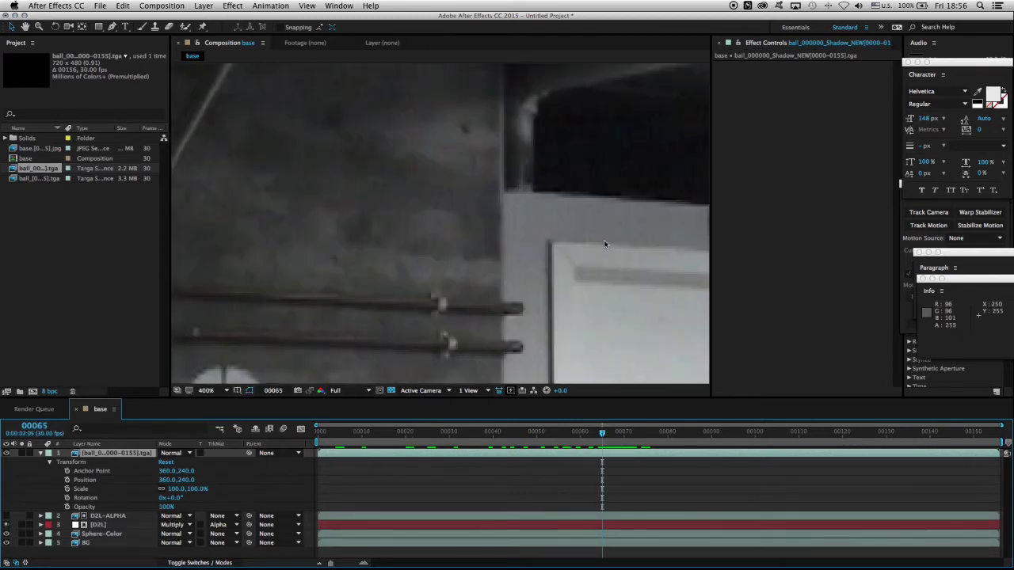
left_click_drag(603, 240, 180, 310)
left_click_drag(282, 307, 288, 256)
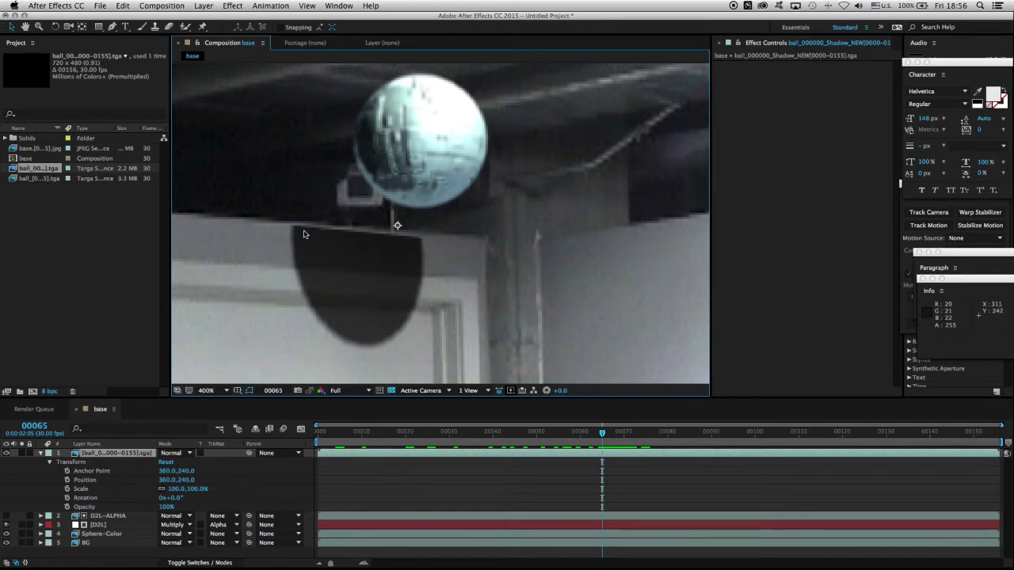
scroll(437, 224, "down", 2)
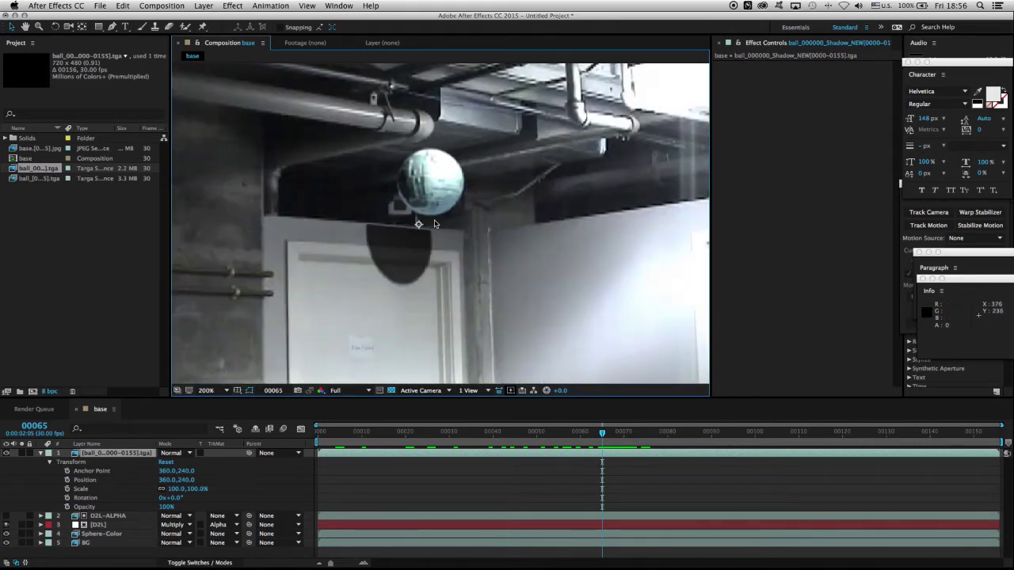
scroll(440, 257, "down", 1)
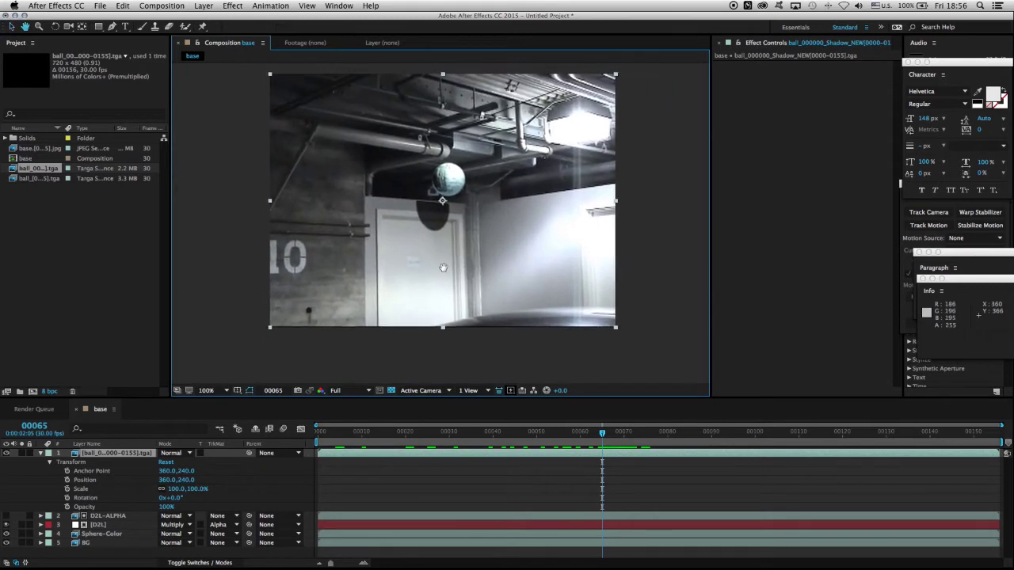
scroll(442, 221, "up", 1)
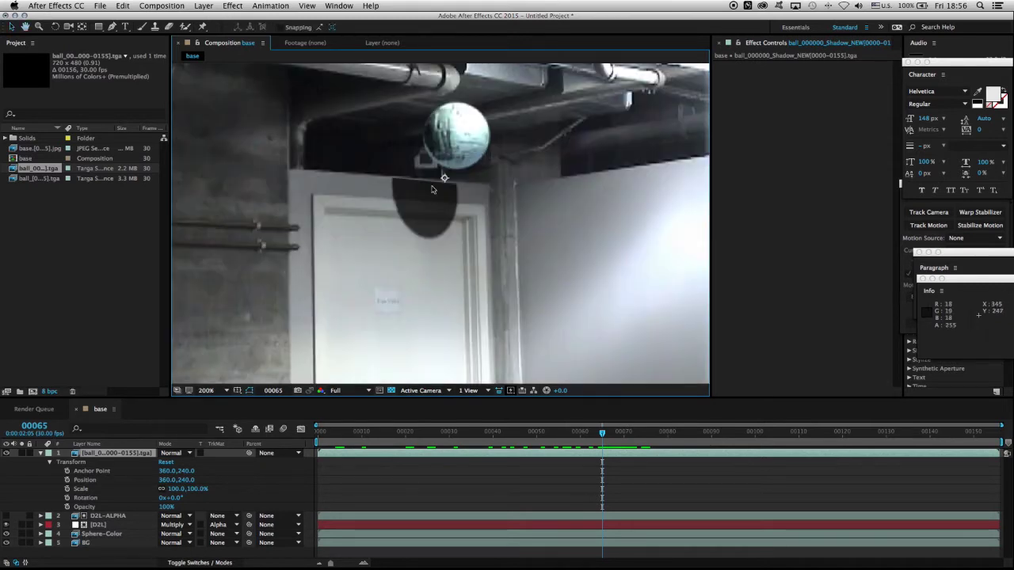
scroll(434, 256, "down", 1)
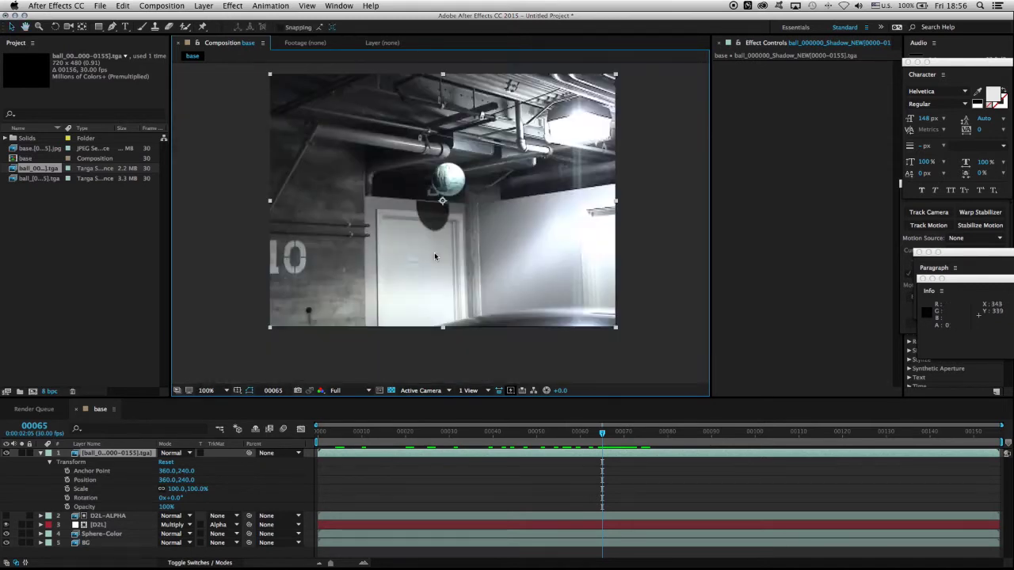
Go to frame 105 and examine the shadow cast on the curved surface beneath the sphere
left_click_drag(603, 433, 777, 450)
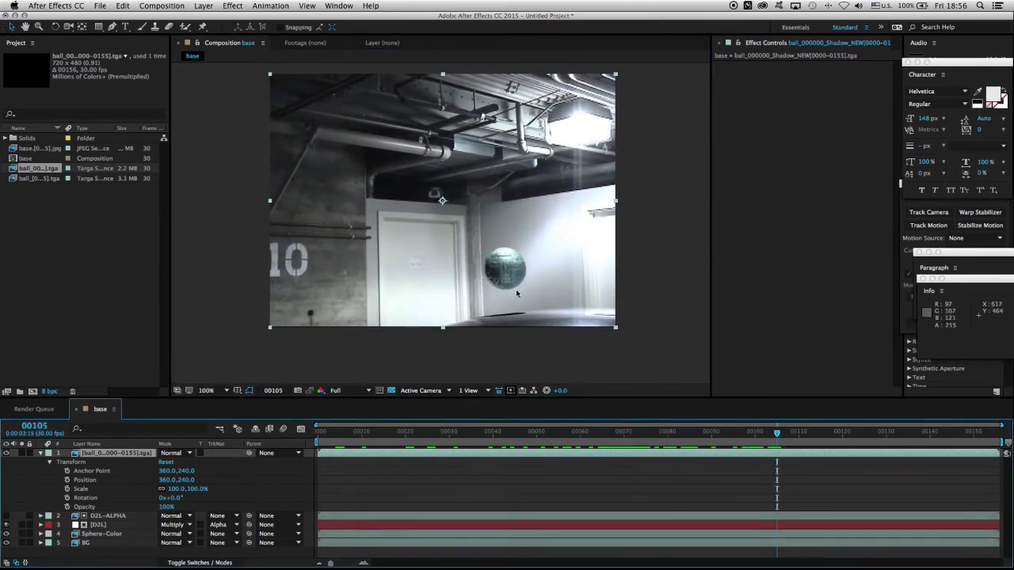
scroll(446, 260, "up", 4)
left_click_drag(447, 260, 202, 6)
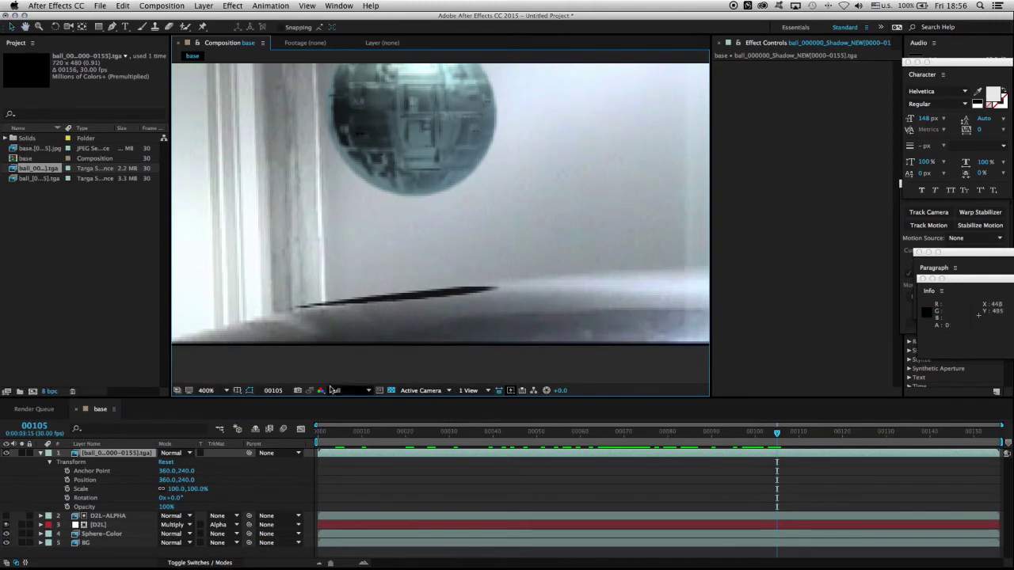
scroll(444, 309, "down", 1)
left_click_drag(488, 343, 462, 256)
Rename the ball shadow layer as shadows001
left_click(116, 456)
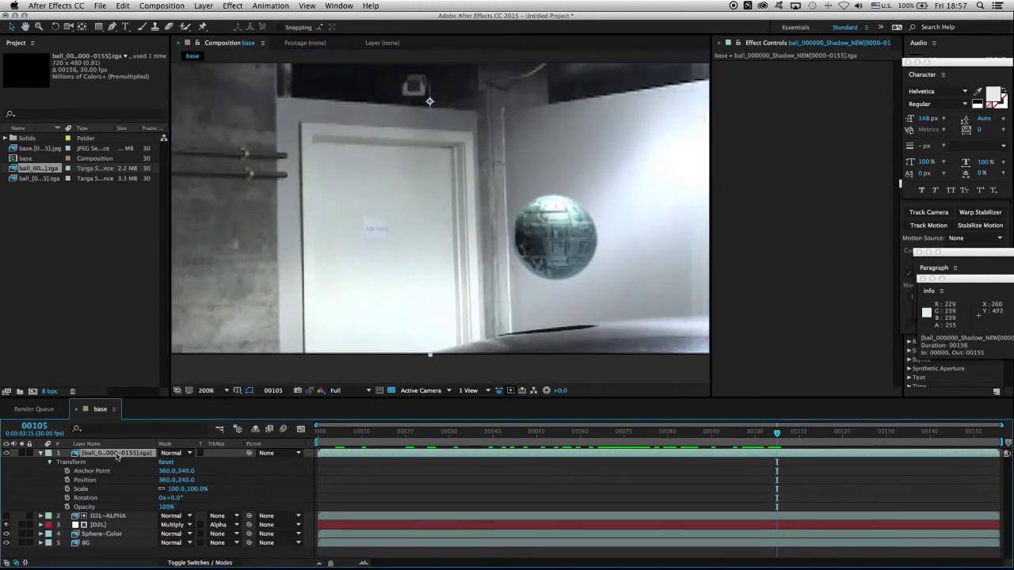
key("Return")
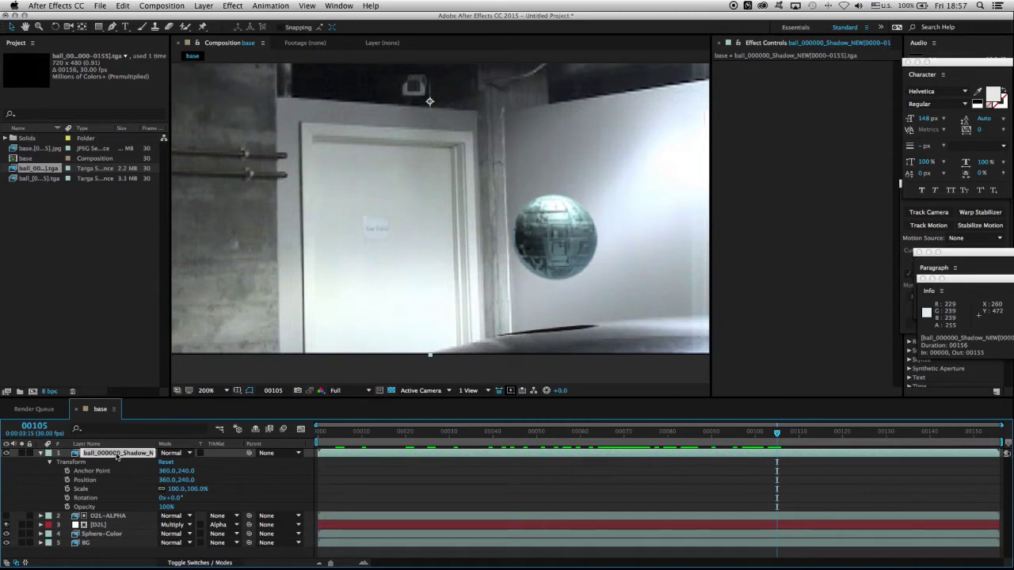
type("shadows001")
key("Return")
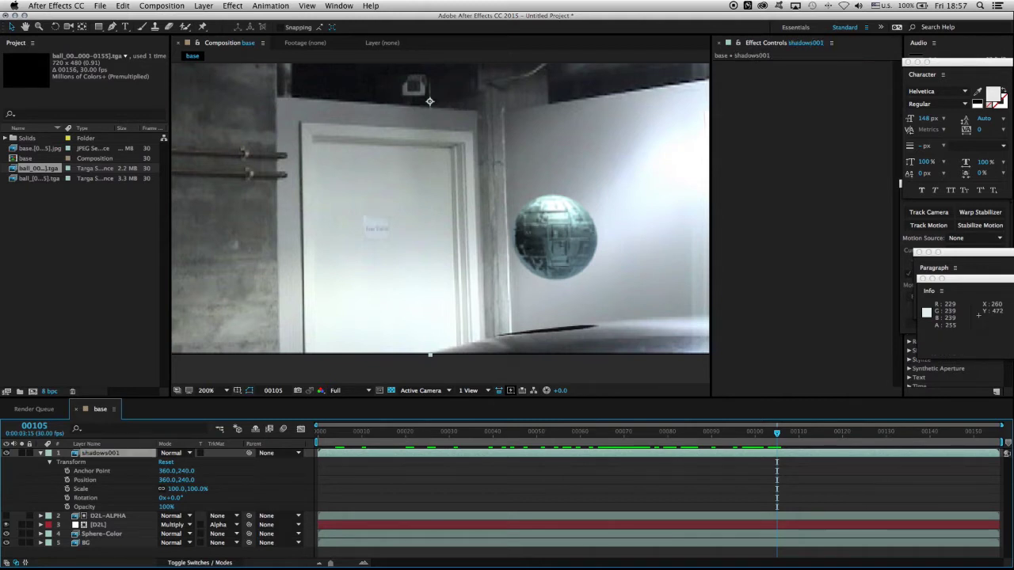
Step through the frames around 88 to 95 close up to examine where the sphere's shadow leaves the base of the door
left_click(706, 433)
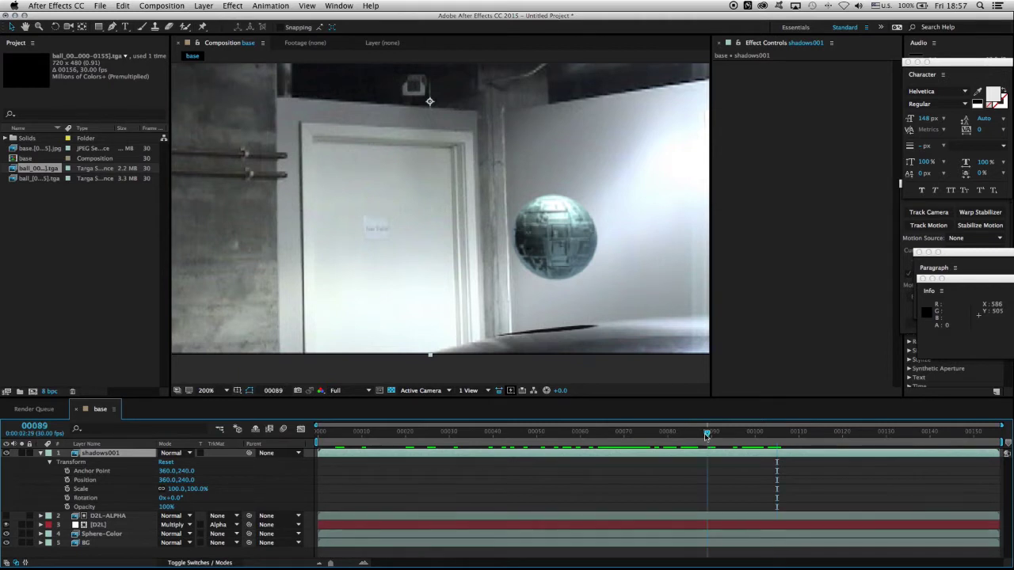
left_click_drag(705, 434, 681, 433)
scroll(547, 261, "up", 1)
key("Page_Down")
key("Page_Down")
key("Page_Down")
key("Page_Down")
key("Page_Down")
key("Page_Down")
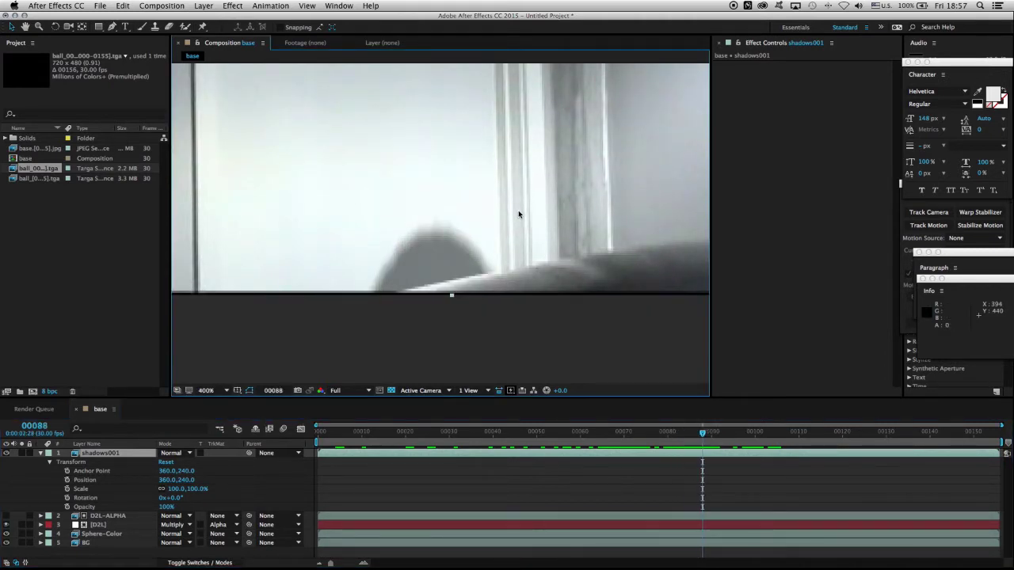
key("Page_Down")
key("Page_Down")
key("Page_Down")
key("Page_Down")
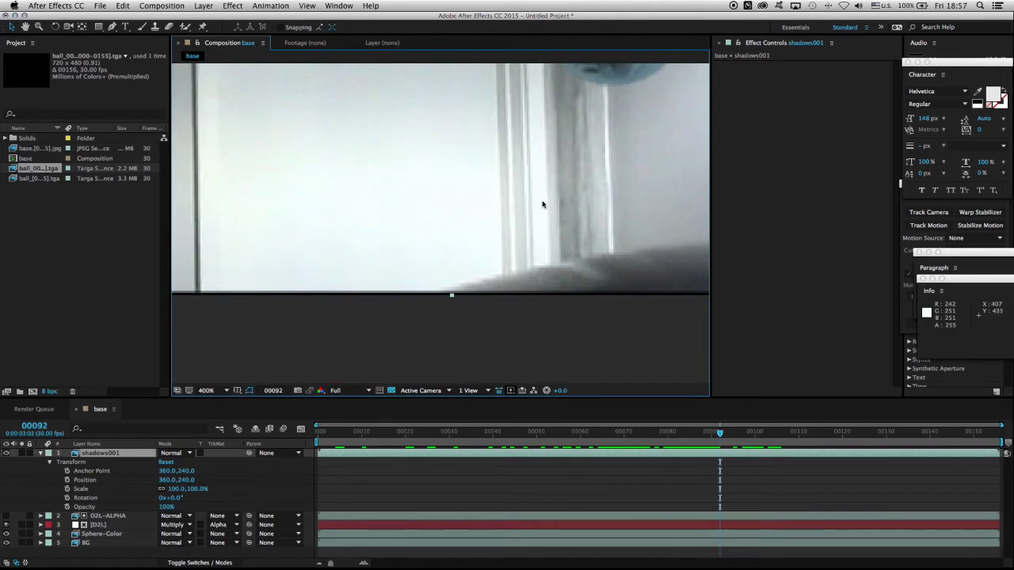
key("Page_Down")
key("Page_Down")
key("Page_Down")
left_click_drag(580, 208, 543, 217)
Split the shadows001 layer at frame 88 and collapse its properties
key("Page_Up")
key("Page_Up")
key("Page_Up")
key("Page_Up")
key("Page_Up")
key("Page_Up")
key("Page_Up")
key("Page_Up")
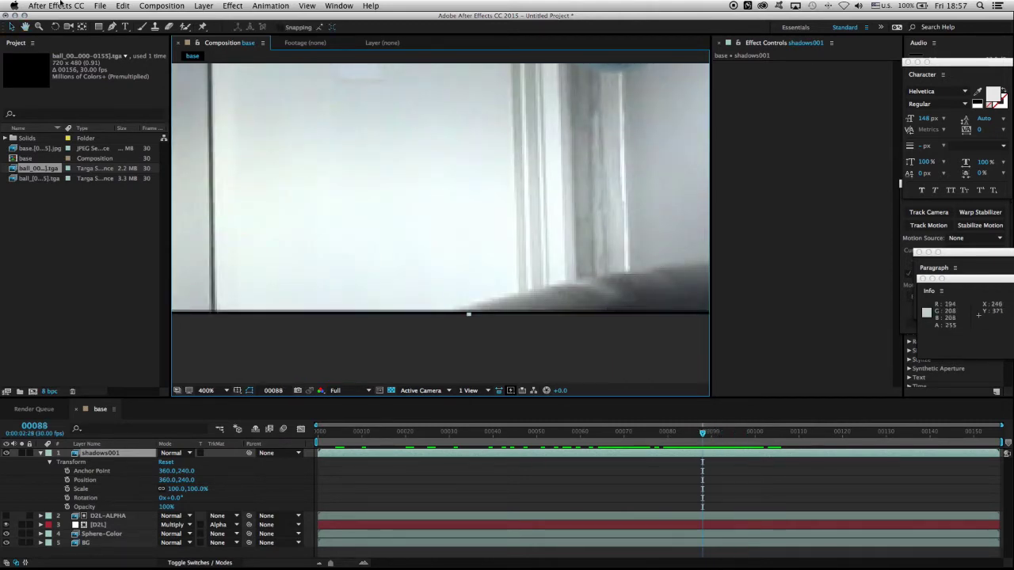
left_click(123, 6)
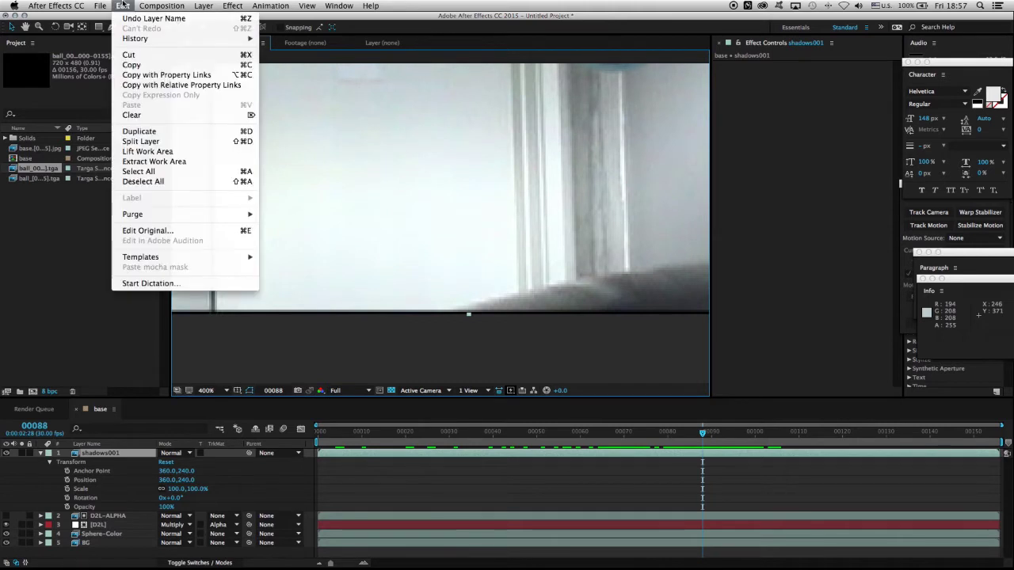
left_click(157, 142)
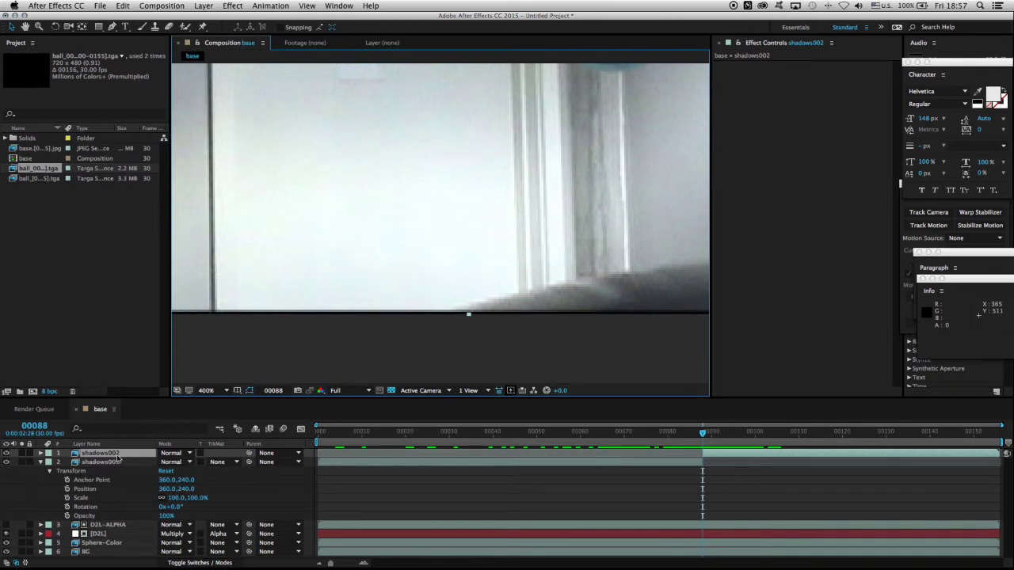
left_click(41, 462)
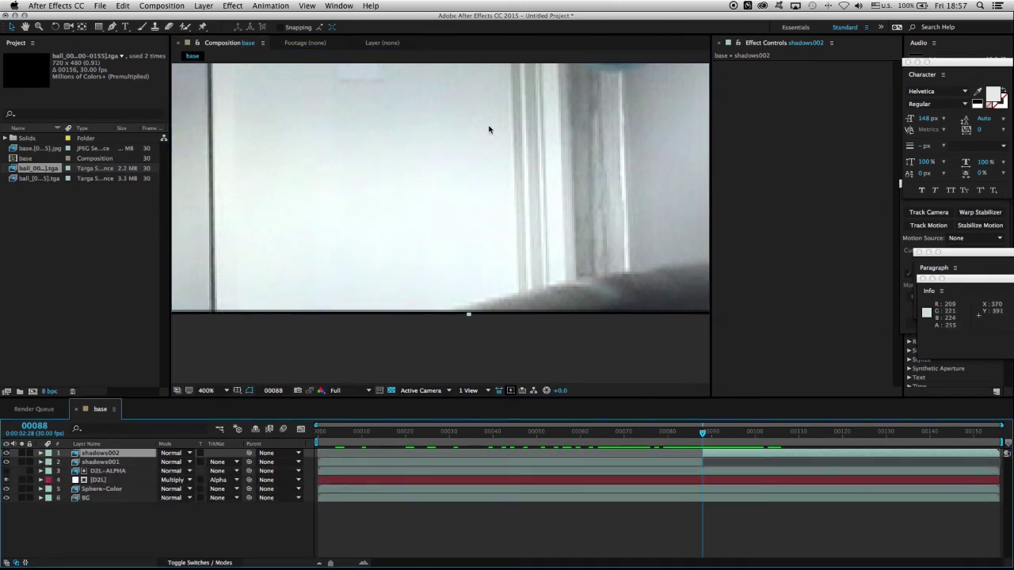
At frame 60, where the shadow first meets the door frame, keyframe the shadows001 layer's Position at 360.0, 237.5
left_click(100, 463)
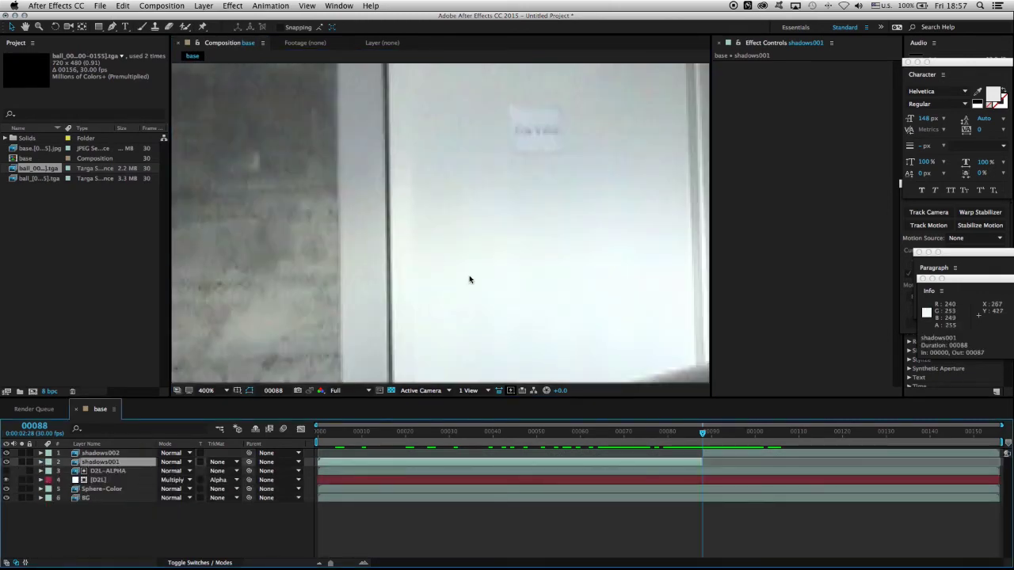
scroll(468, 278, "down", 2)
mouse_move(481, 439)
left_mouse_down()
mouse_move(397, 435)
mouse_move(468, 446)
left_mouse_up()
left_click_drag(468, 446, 517, 443)
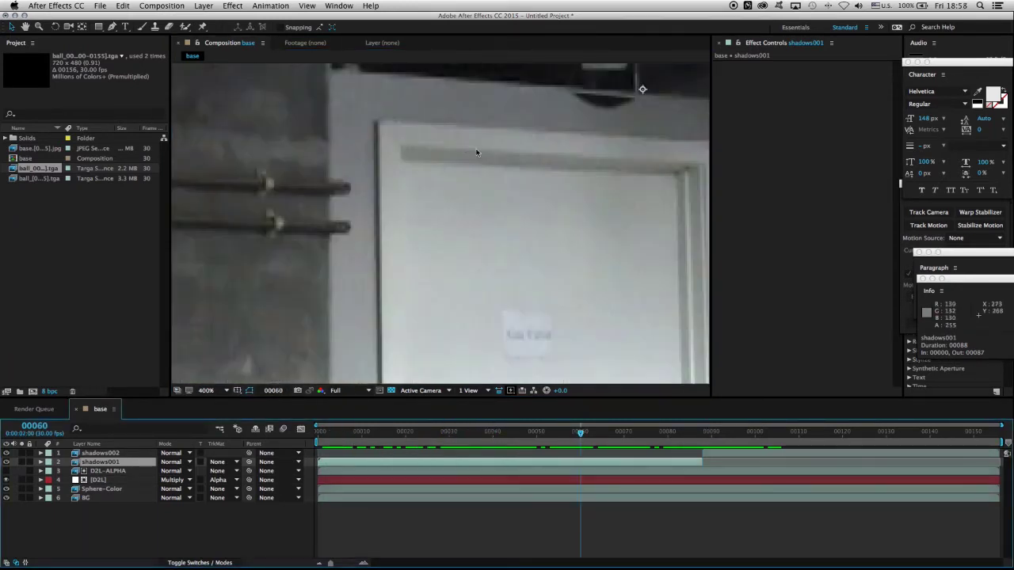
left_click_drag(535, 150, 423, 270)
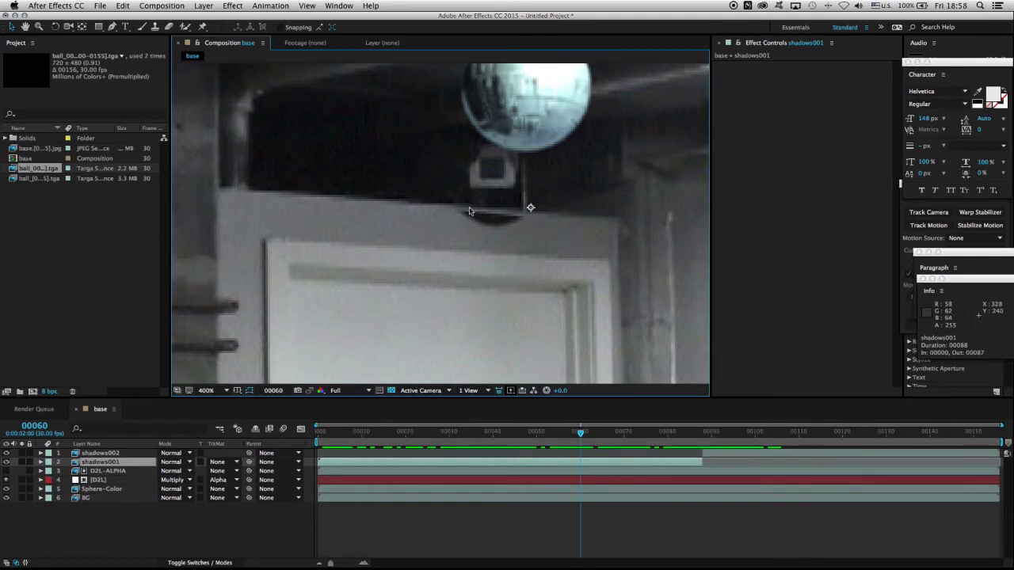
key("Page_Up")
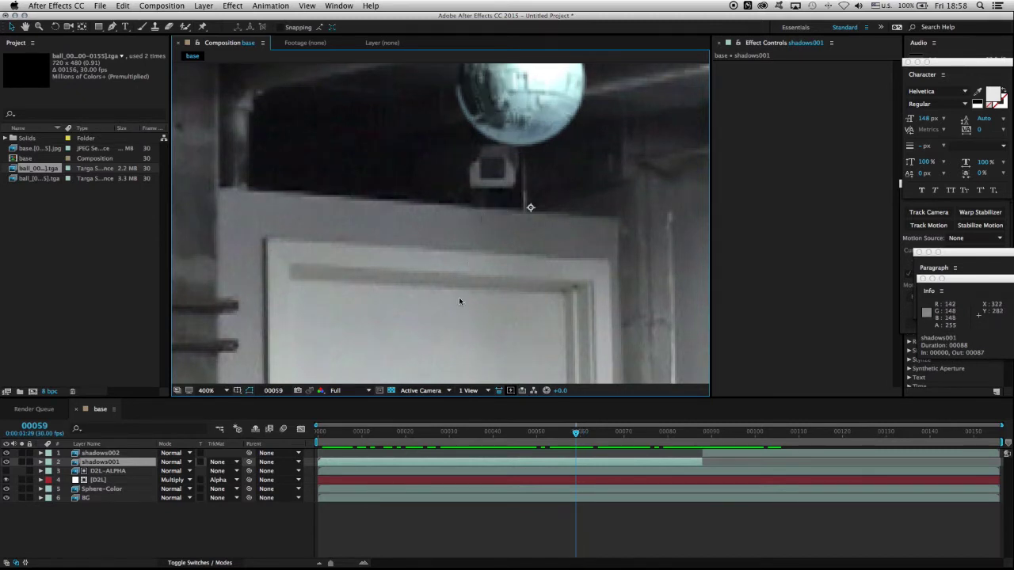
key("Page_Down")
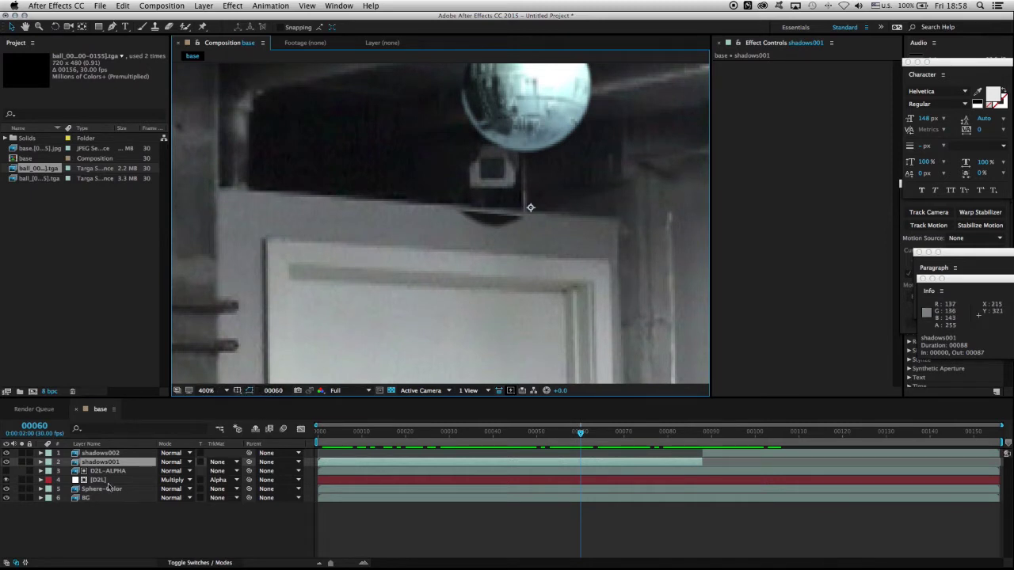
left_click(42, 462)
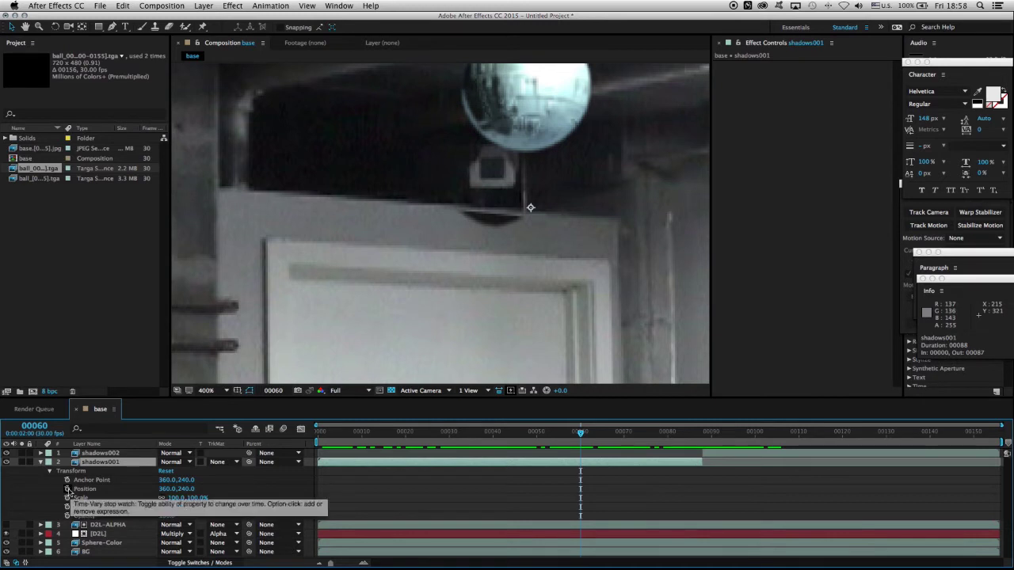
left_click(68, 489)
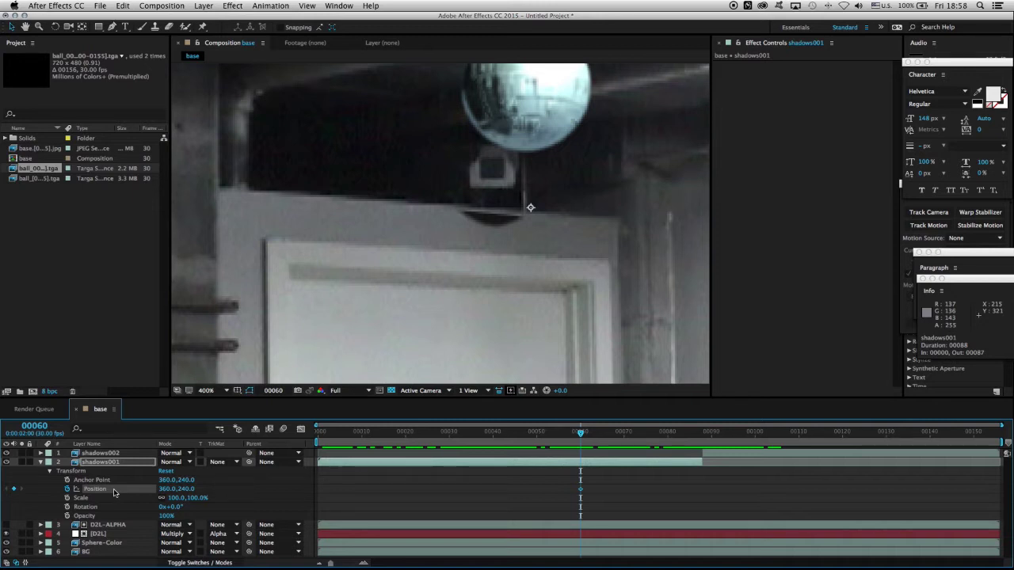
key("Up")
key("Up")
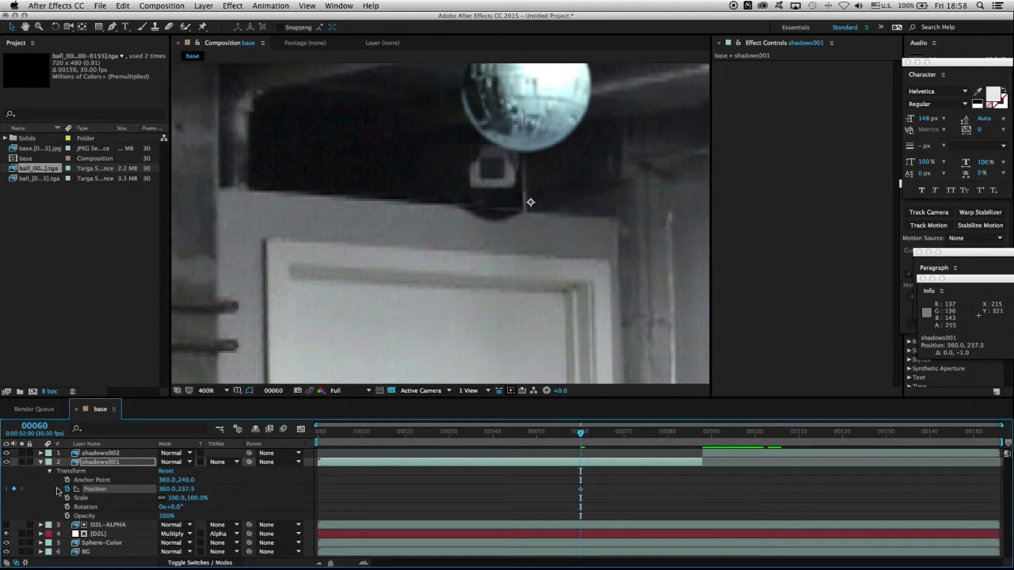
At frame 87, nudge shadows001 down to a Position of 360.0, 242.5 so the door shadow tucks behind the car hood
left_click_drag(447, 312, 426, 68)
left_click_drag(476, 372, 360, 239)
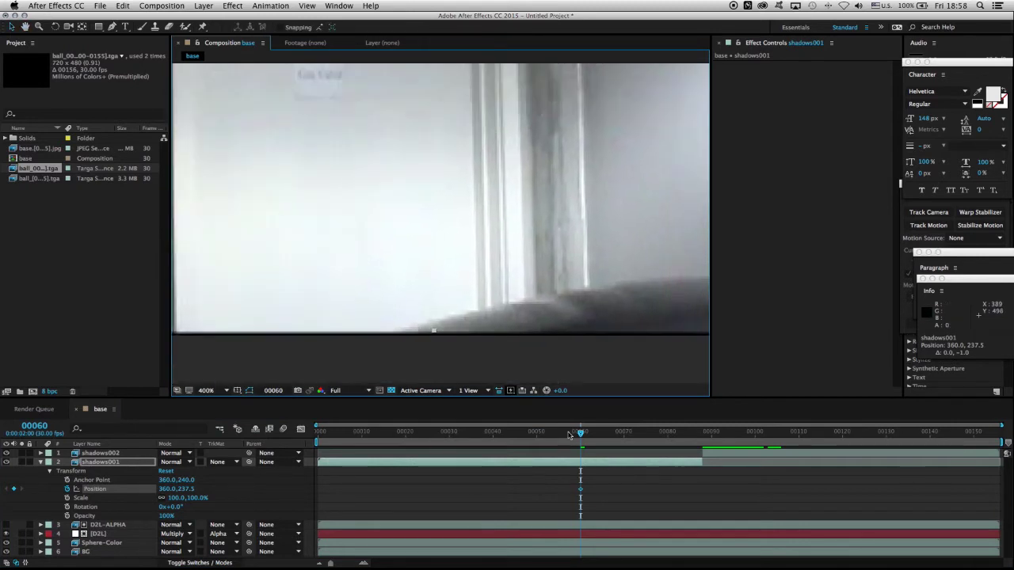
left_click_drag(583, 434, 668, 452)
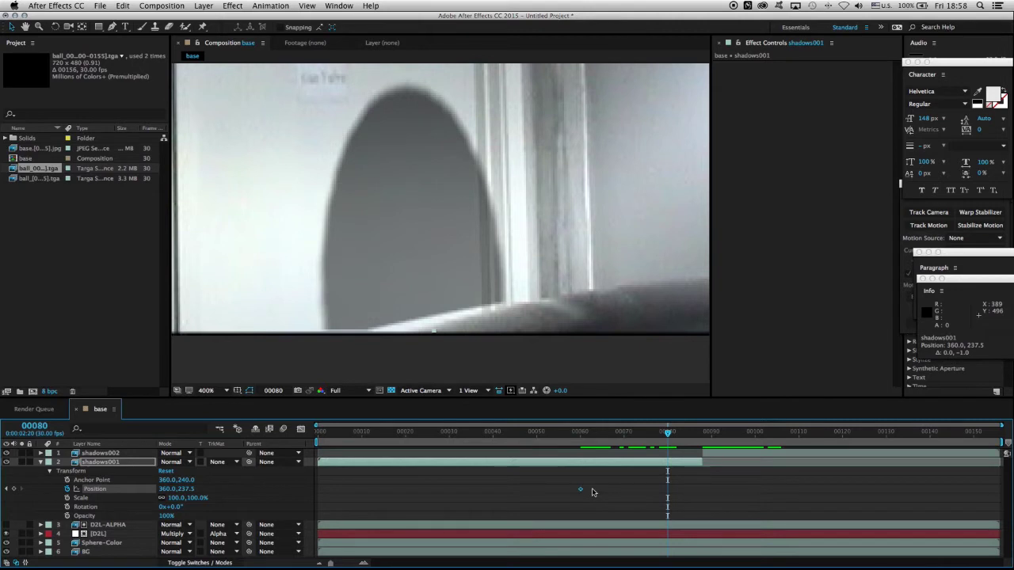
left_click_drag(668, 435, 700, 463)
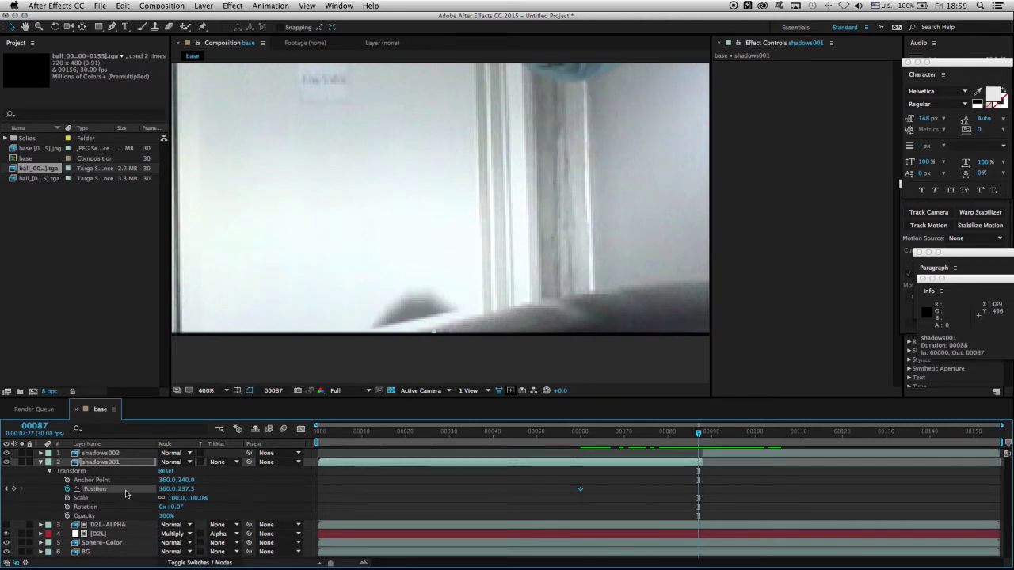
key("Down")
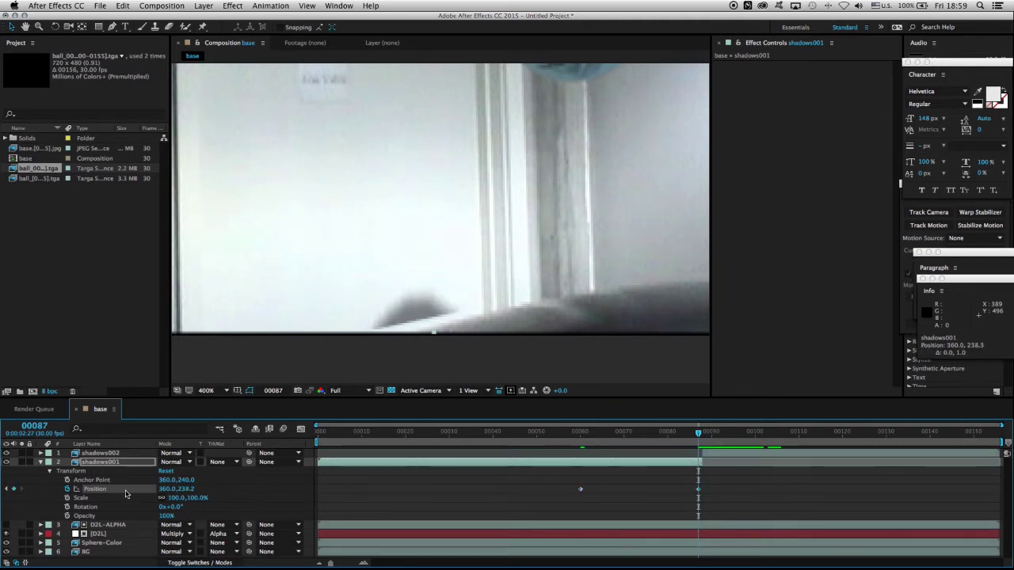
key("Down")
key("Down")
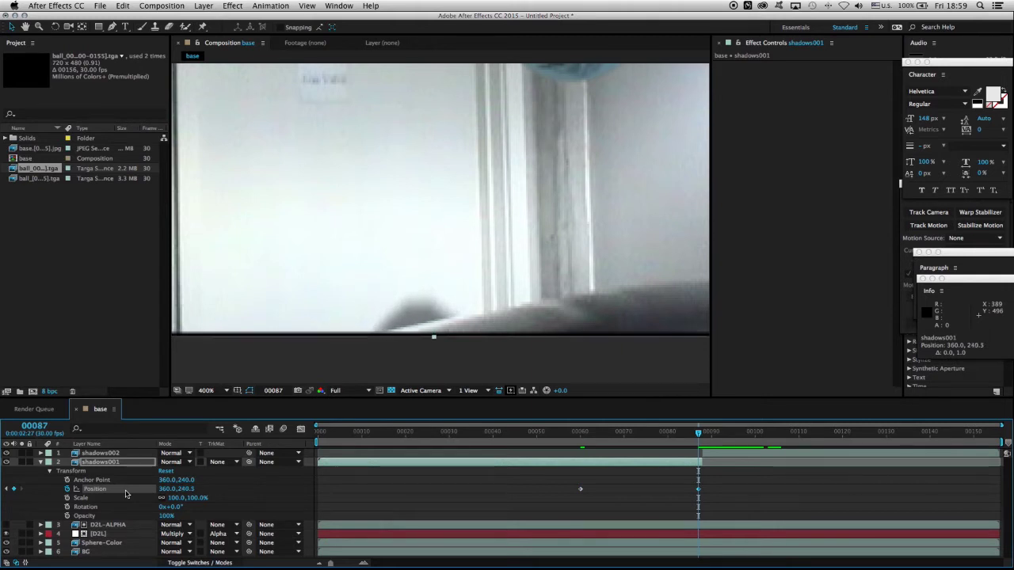
key("Down")
key("Down")
key("Down")
key("Down")
key("Down")
key("Down")
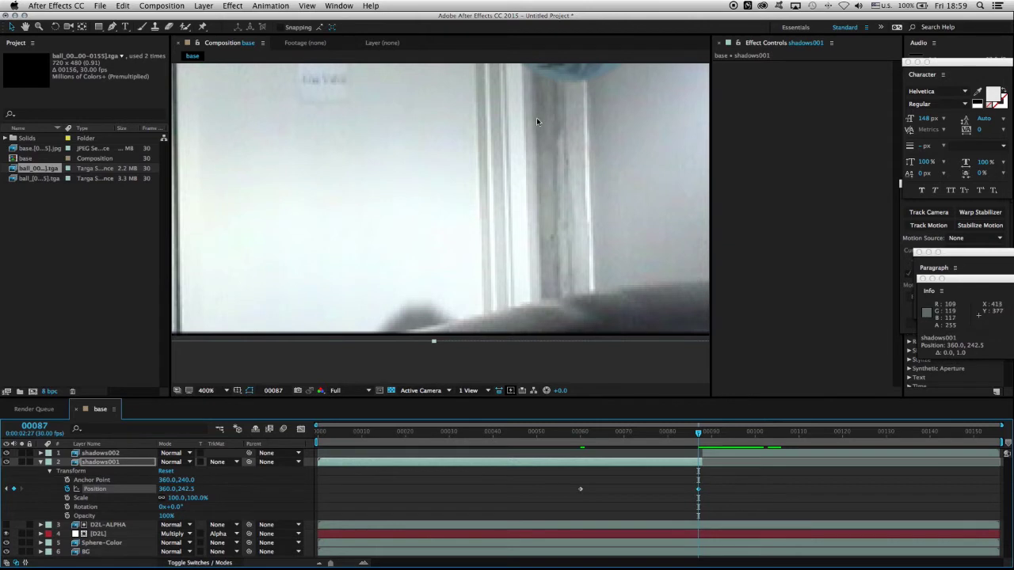
Go to frame 132 and examine the sphere's shadow on the car hood close up and in the wider view
scroll(427, 150, "down", 1)
left_click_drag(392, 106, 461, 236)
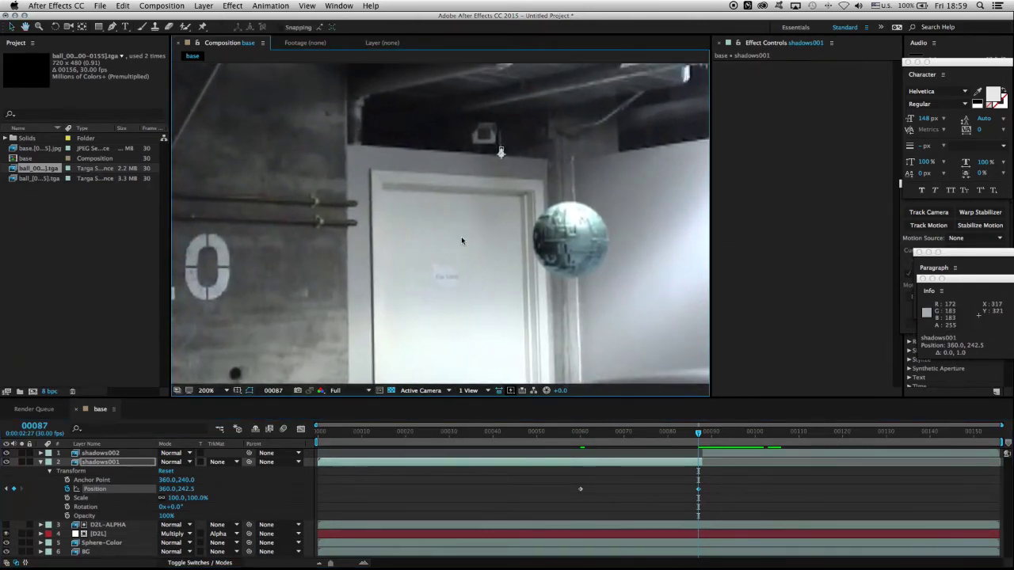
left_click_drag(697, 432, 895, 436)
left_click_drag(629, 309, 350, 184)
key("v")
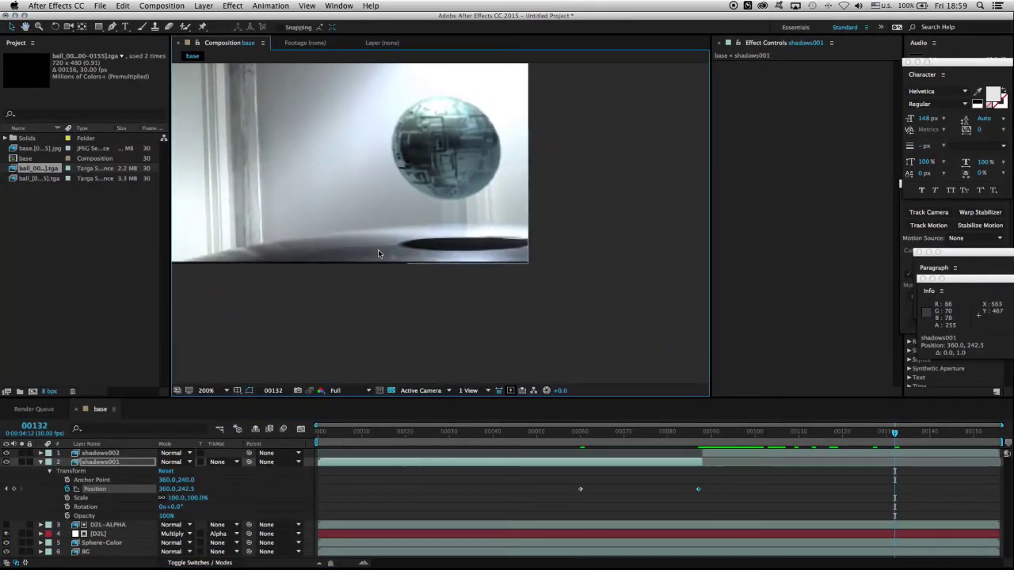
key("period")
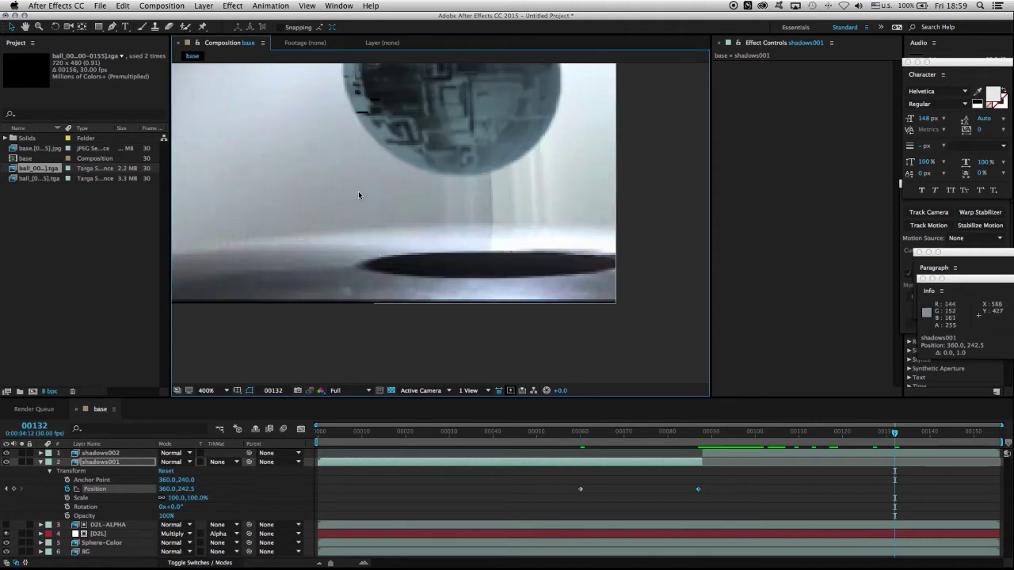
key("h")
left_click_drag(354, 236, 406, 274)
key("v")
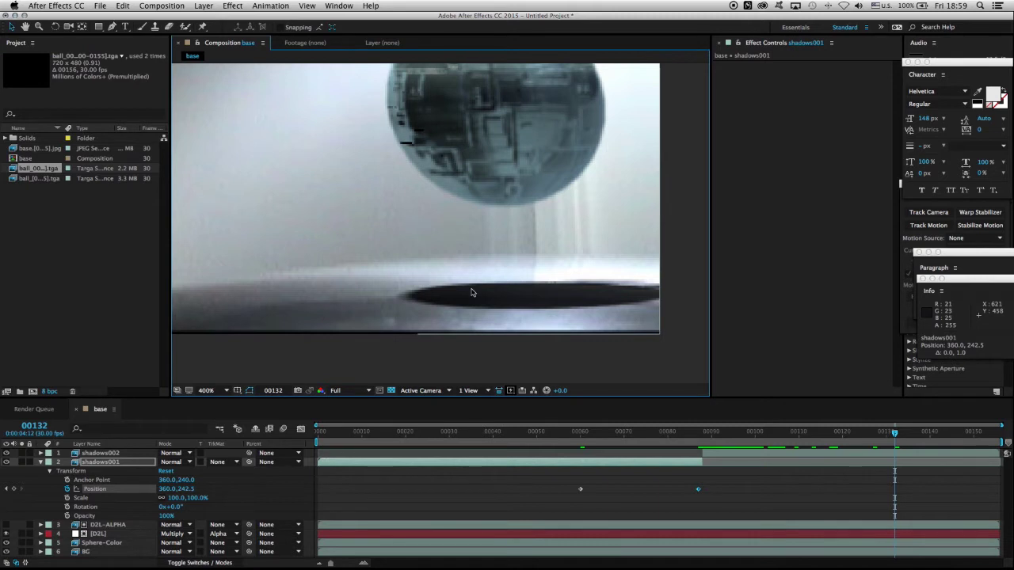
key("comma")
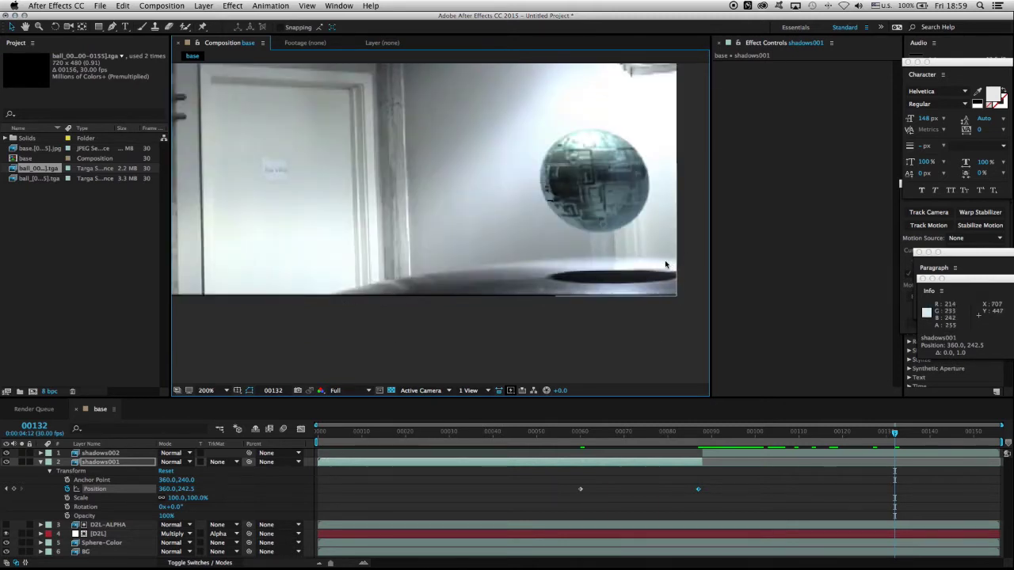
Collapse the shadows001 layer, duplicate the BG layer and rename the copy as hood-shadows
left_click(41, 463)
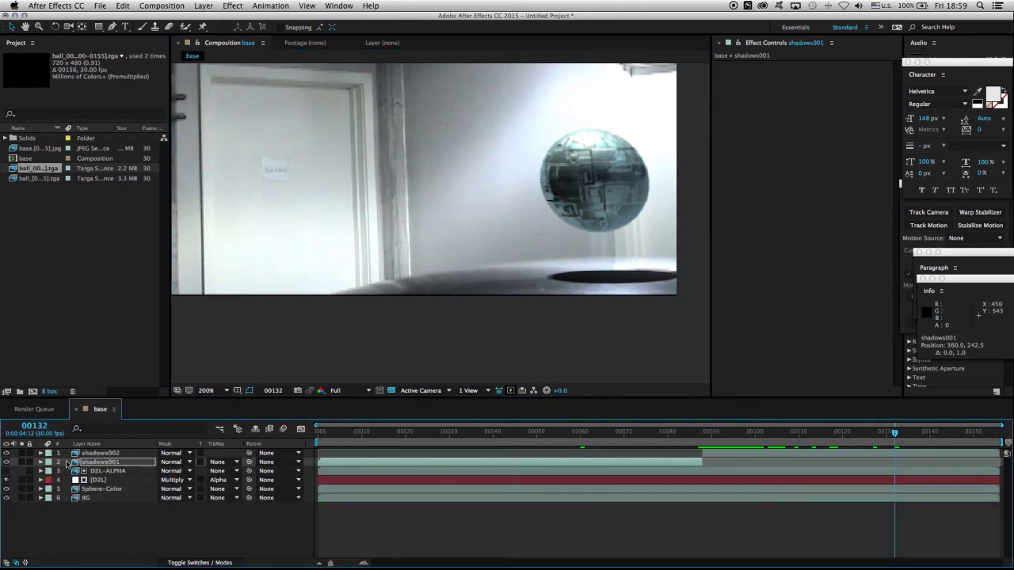
left_click(127, 466)
left_click(123, 454)
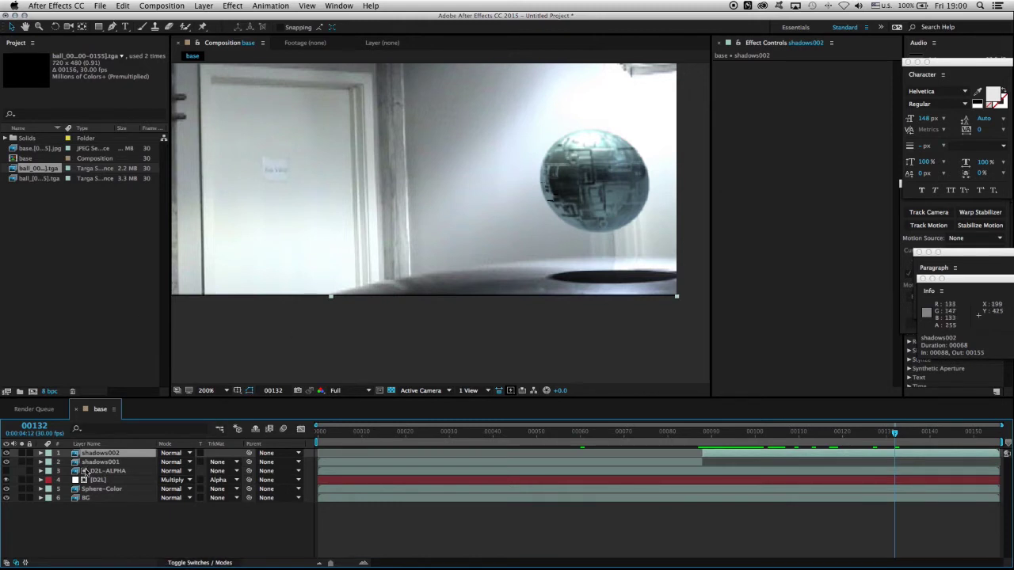
left_click(103, 500)
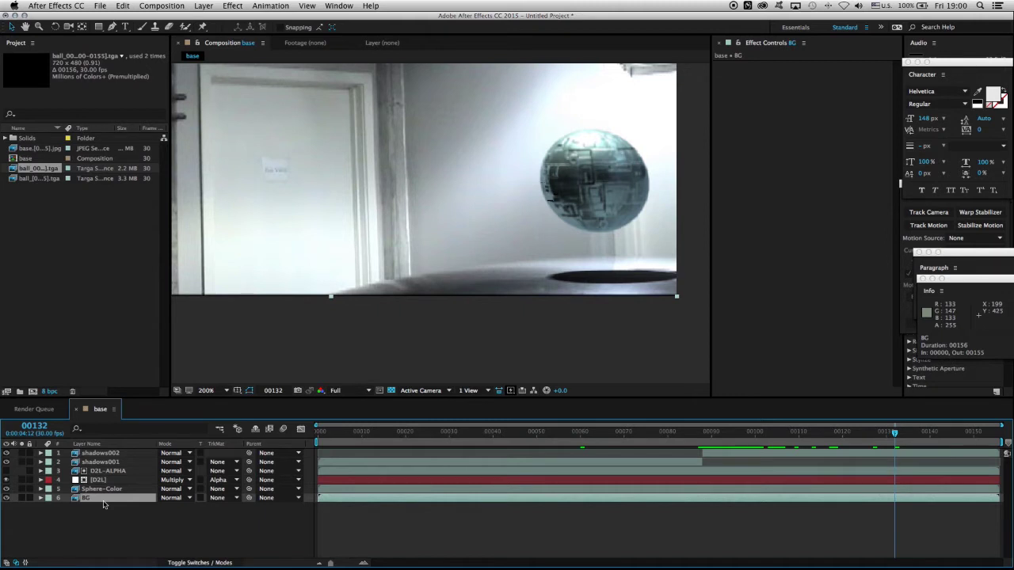
key("super+d")
key("Return")
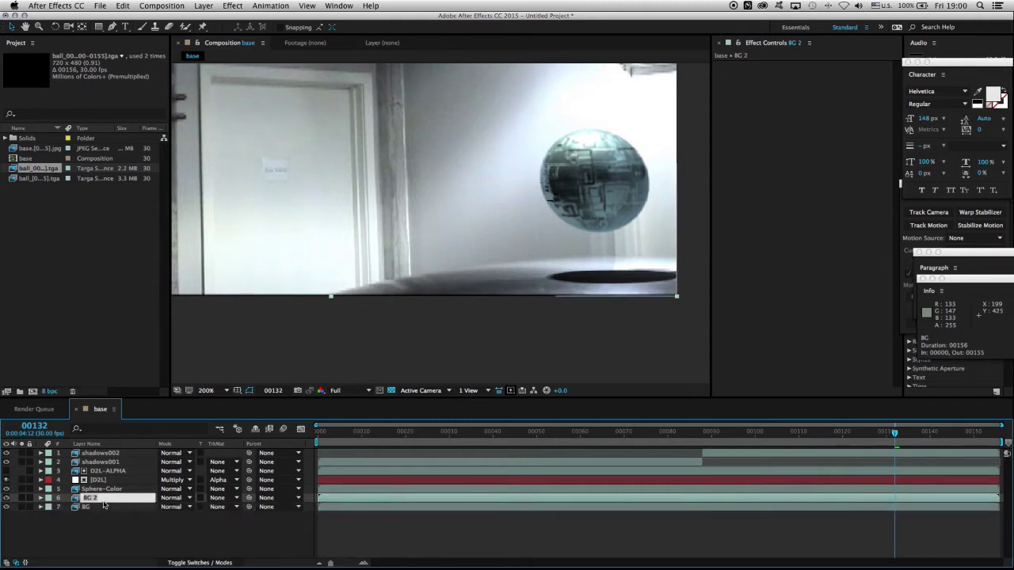
type("hoo")
key("Return")
Move hood-shadows directly beneath shadows002 and set its track matte to the alpha of shadows002
left_click_drag(102, 501, 106, 458)
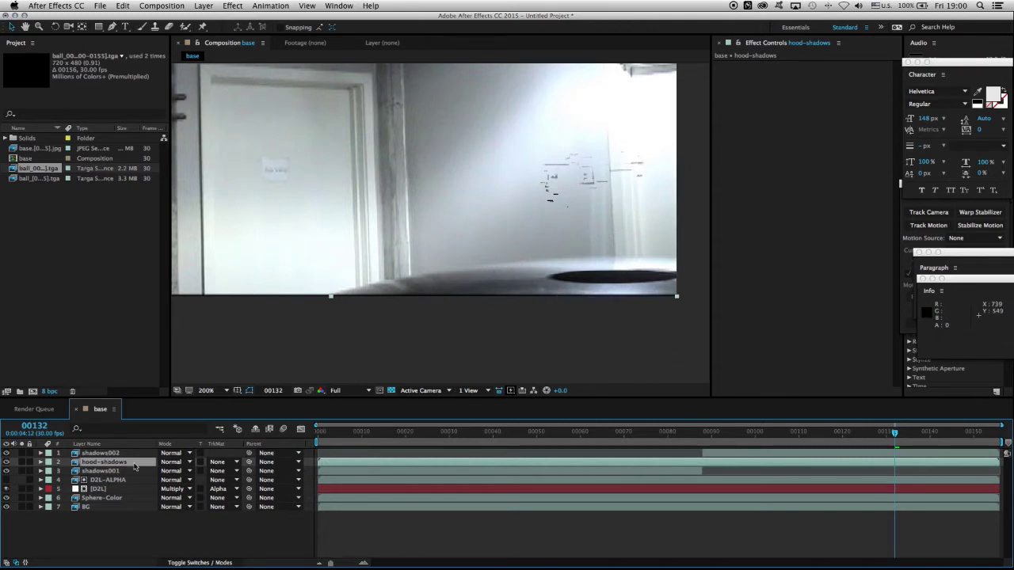
left_click(230, 461)
left_click(241, 489)
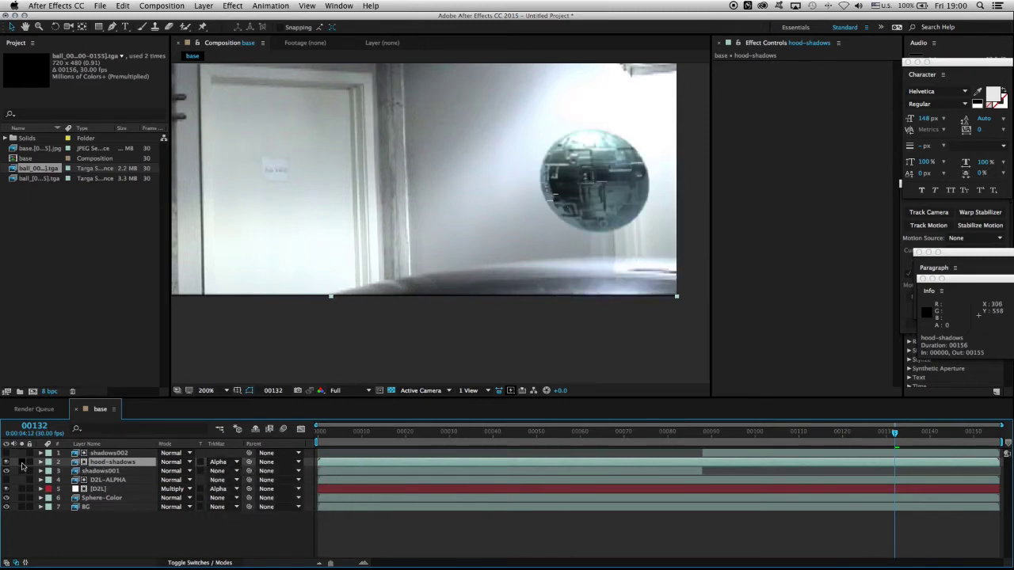
Solo hood-shadows, check its matted shape while scrubbing back to frame 126, and turn the solo off
left_click(23, 463)
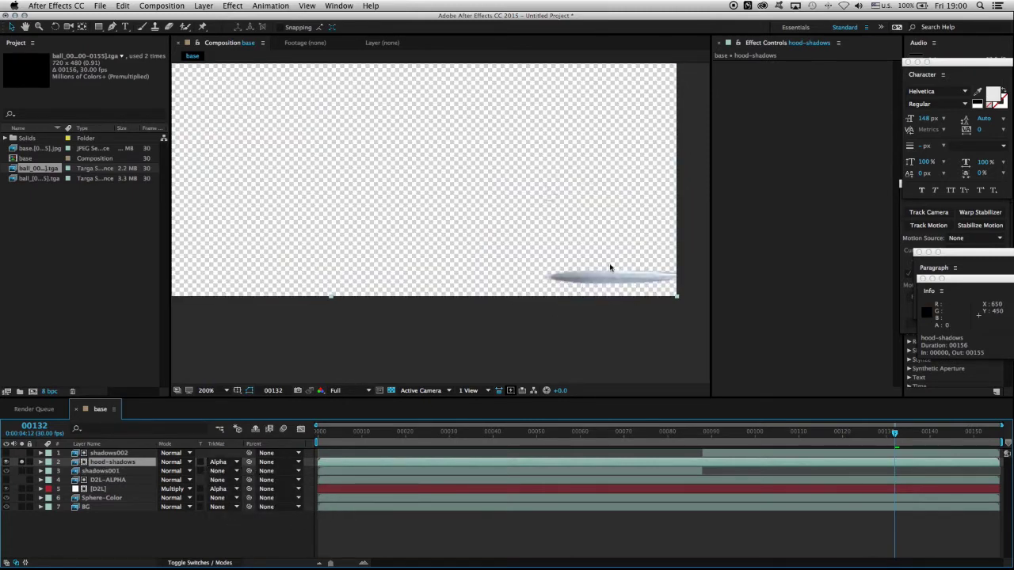
left_click_drag(855, 429, 775, 448)
left_click_drag(831, 442, 869, 440)
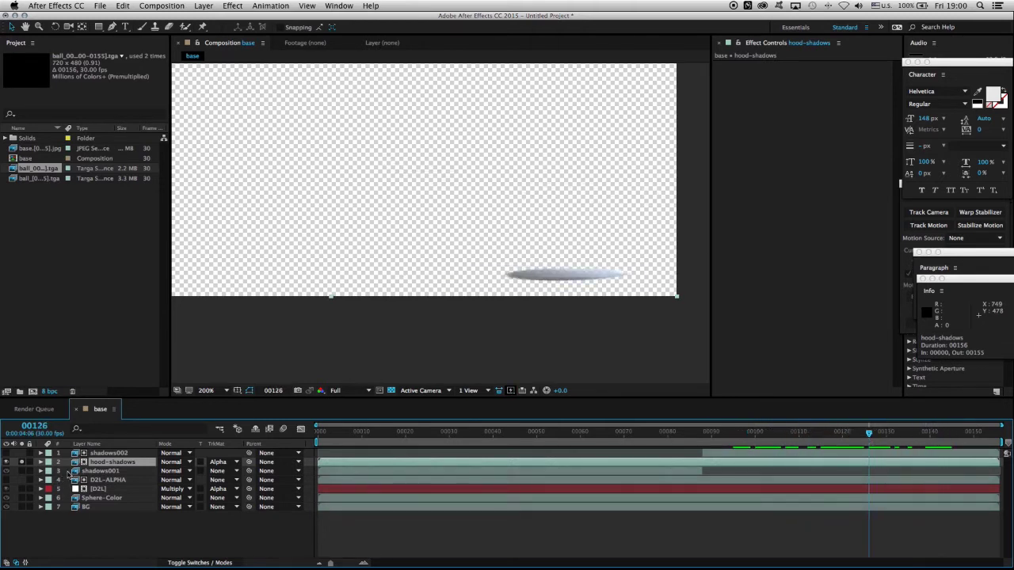
left_click(23, 465)
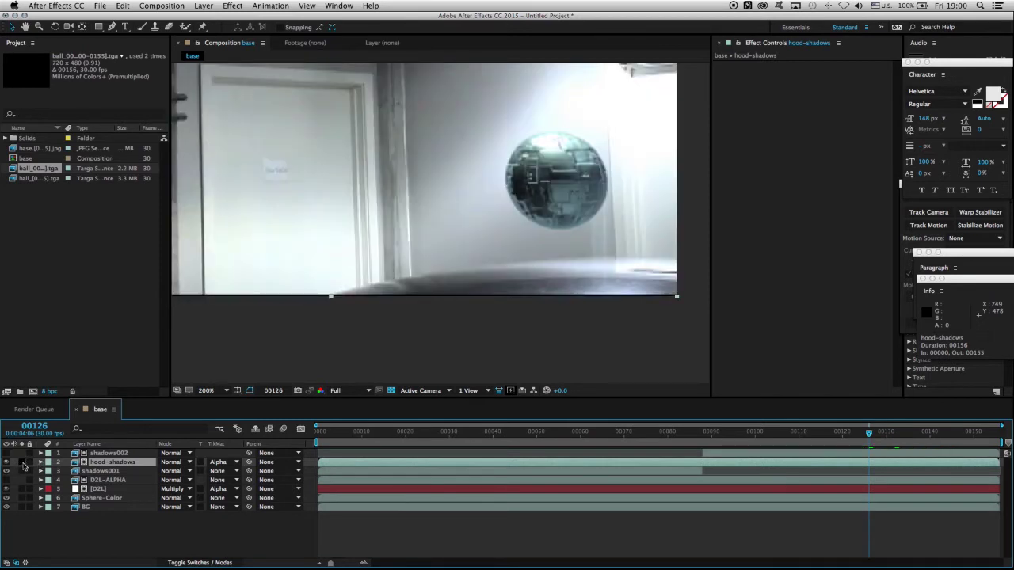
Rename the shadows002 layer as shadows002-ALPHA
left_click(119, 455)
key("Return")
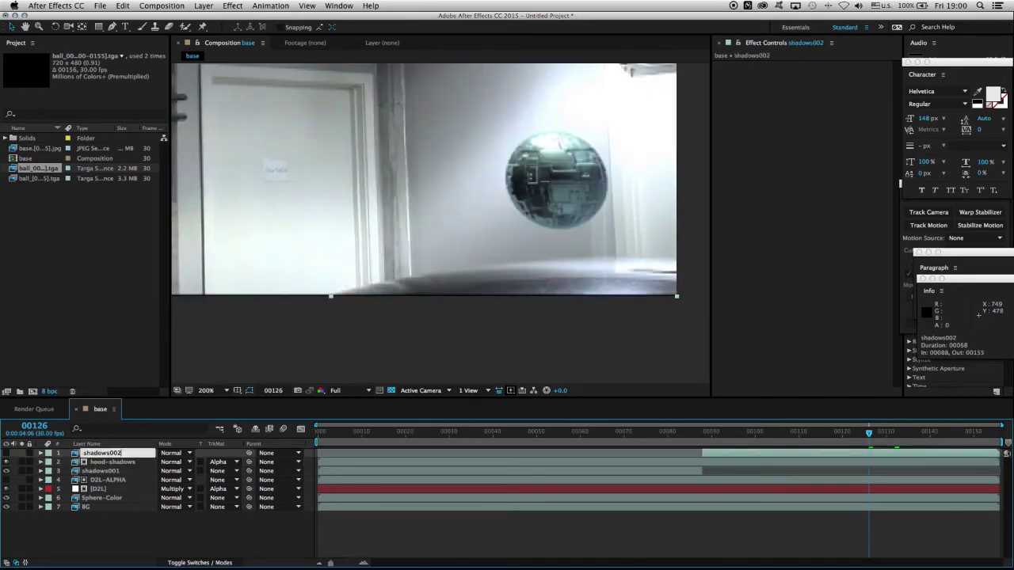
type("-ALPHA")
key("Return")
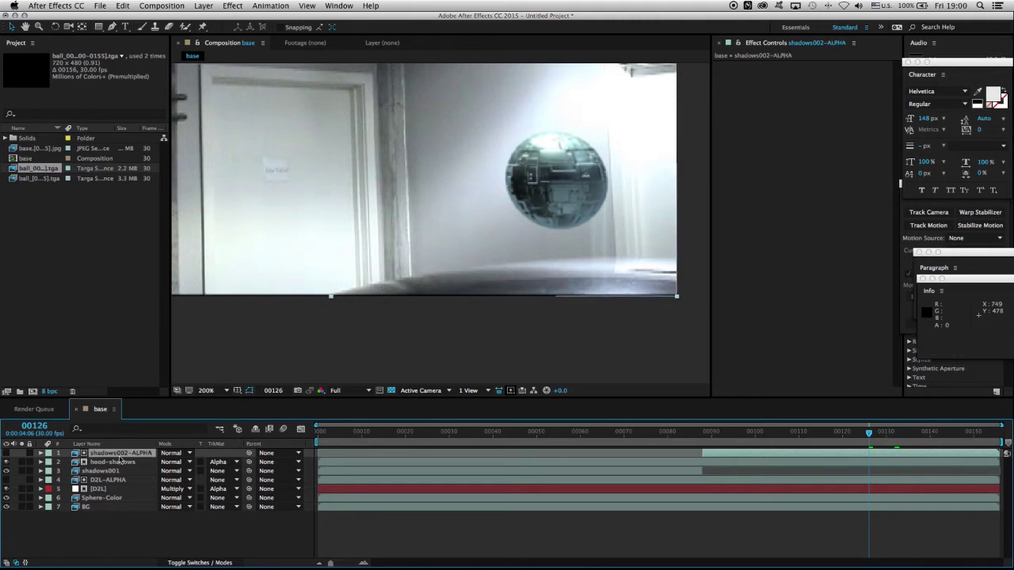
Set the hood-shadows blending mode to Multiply and check the shadow on the car hood up close
left_click(119, 463)
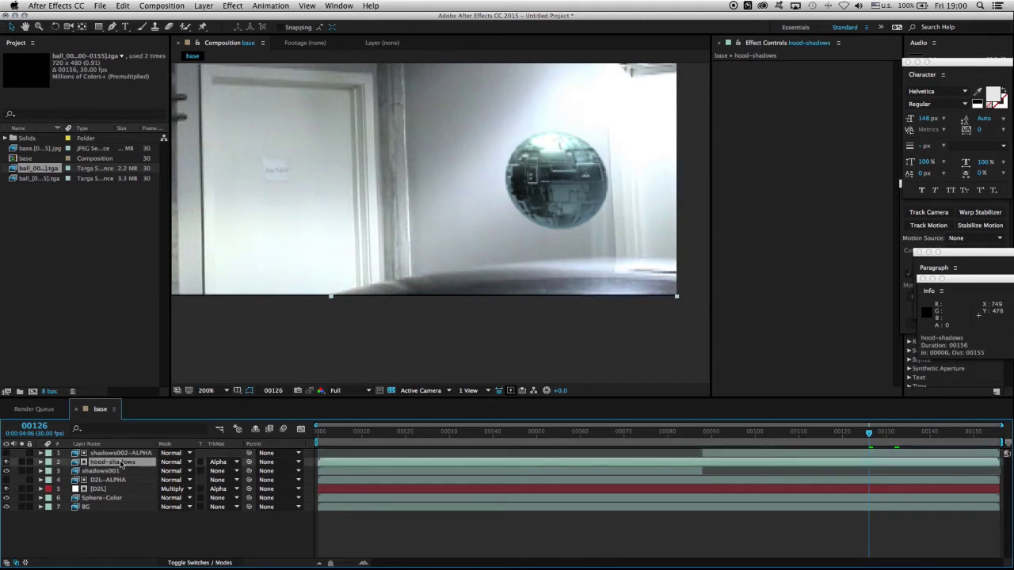
left_click(187, 463)
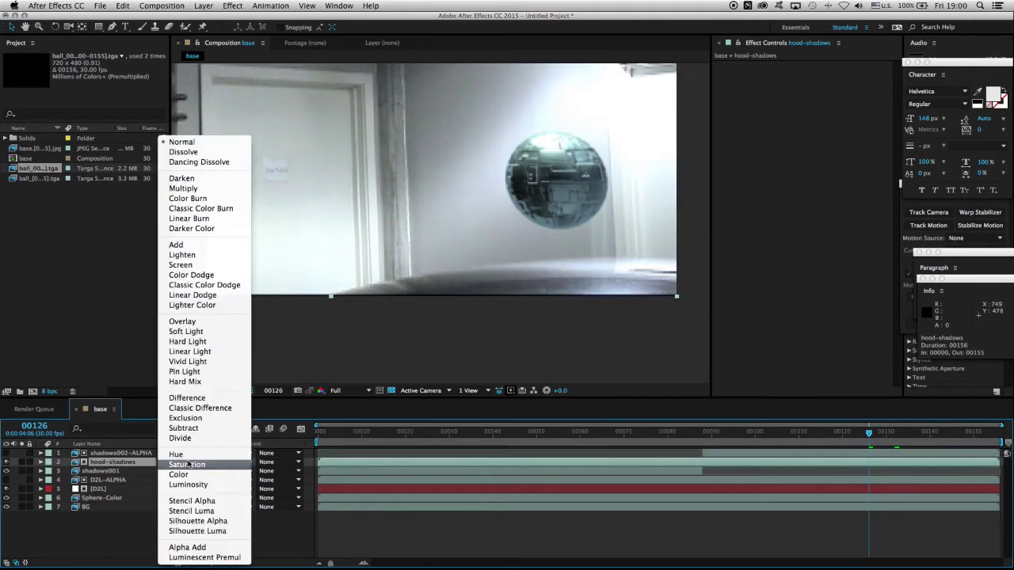
left_click(194, 189)
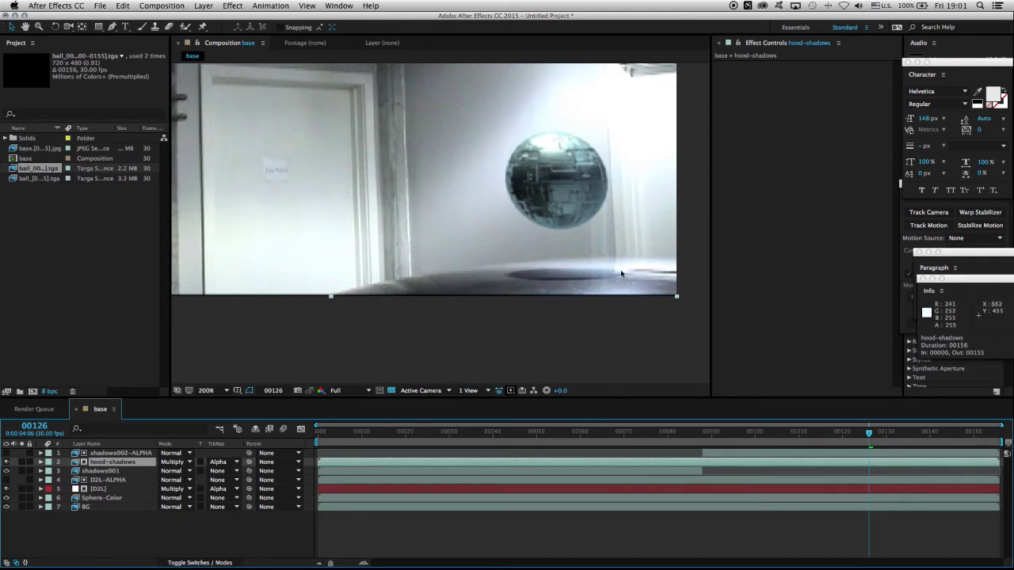
key("space")
left_click_drag(617, 212, 538, 278)
key("v")
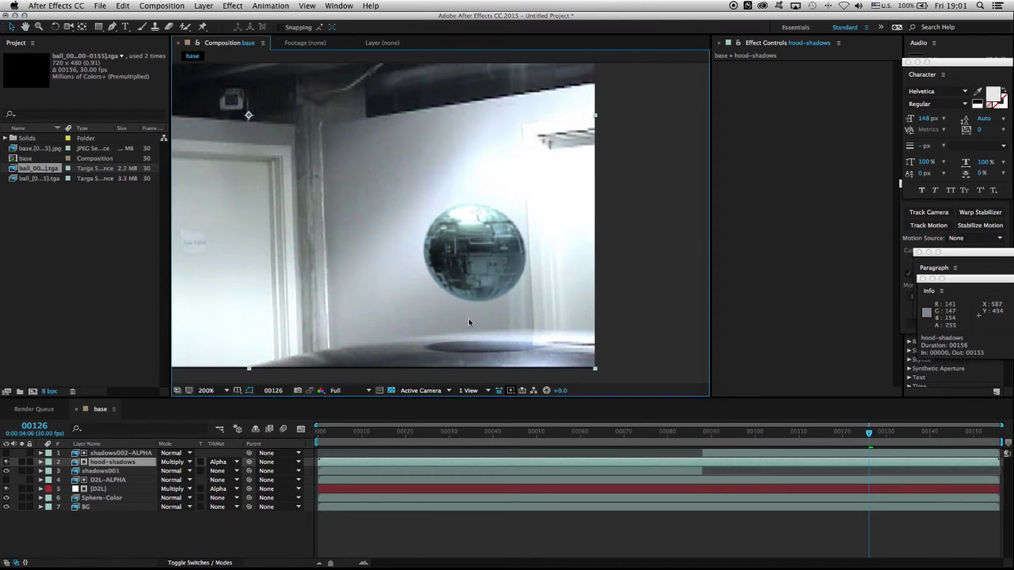
scroll(464, 320, "up", 2)
left_click_drag(456, 299, 433, 94)
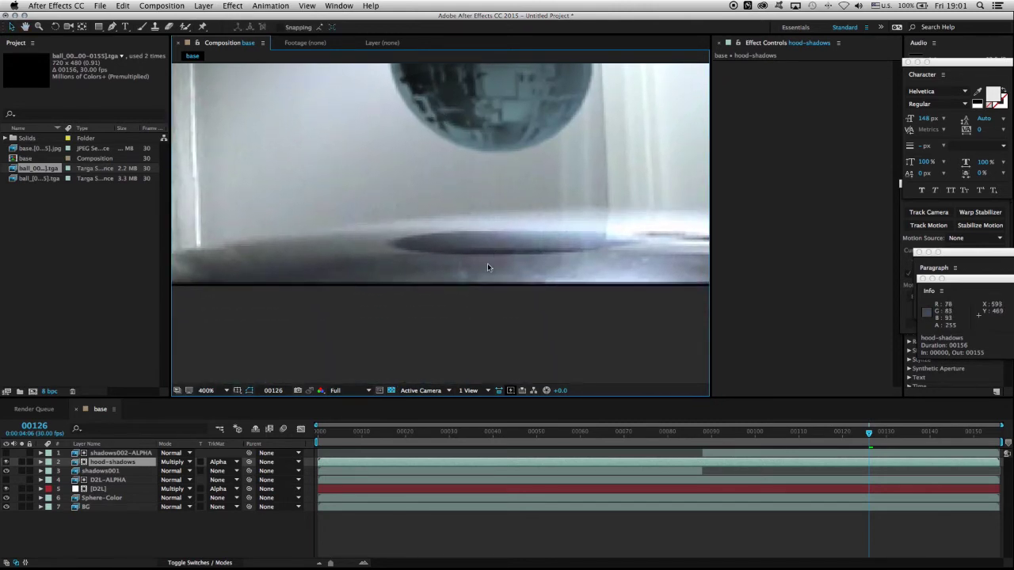
Apply a Curves effect to hood-shadows and pull the RGB curve's midpoint down slightly to darken the hood shadow
left_click(142, 463)
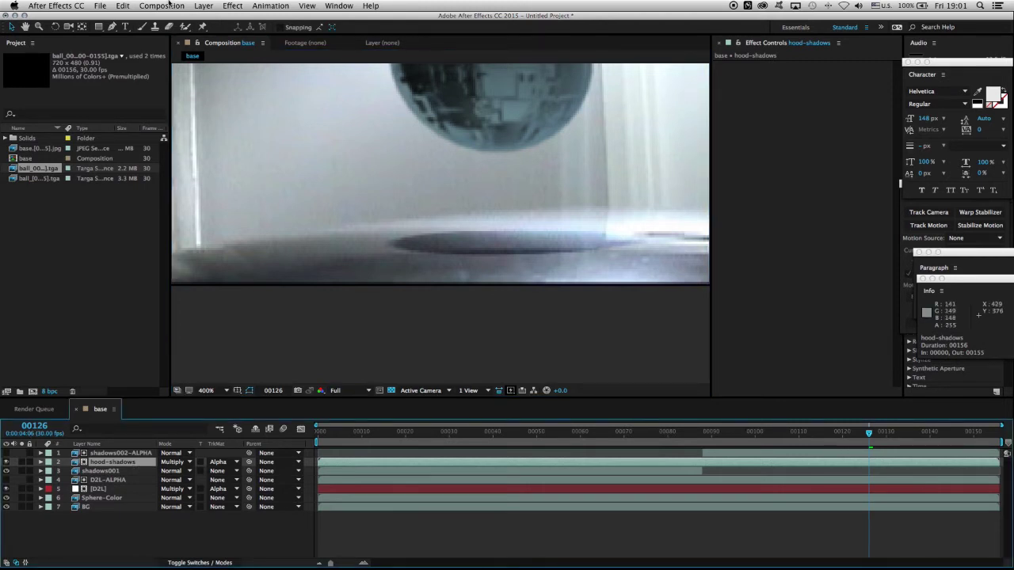
left_click(231, 6)
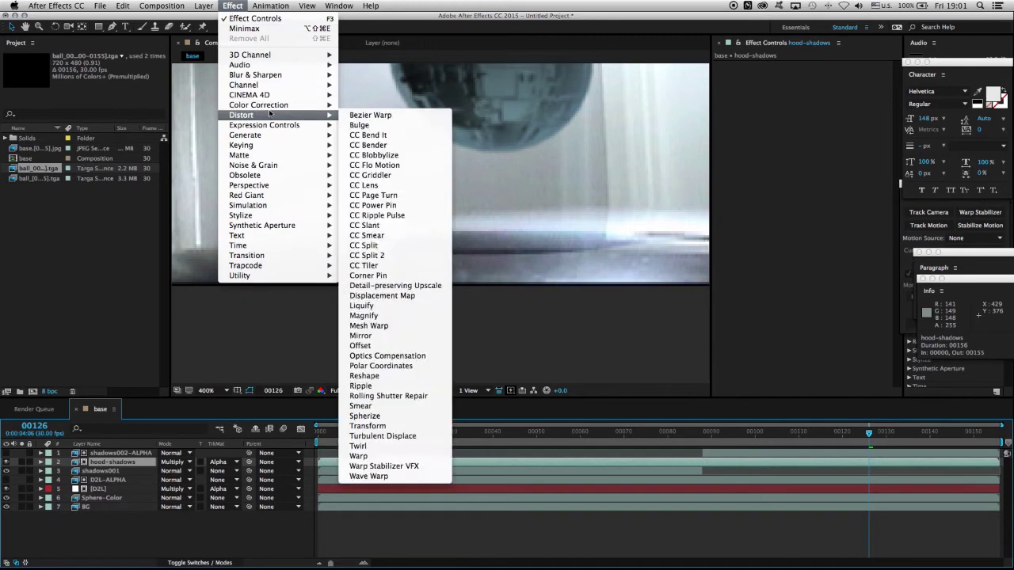
mouse_move(285, 105)
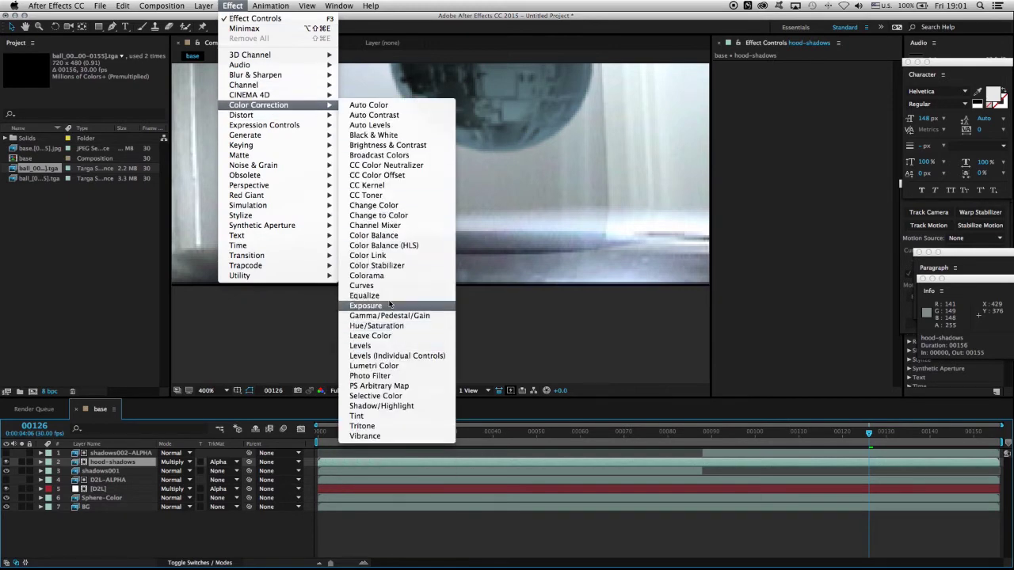
left_click(363, 285)
left_click_drag(800, 175, 809, 189)
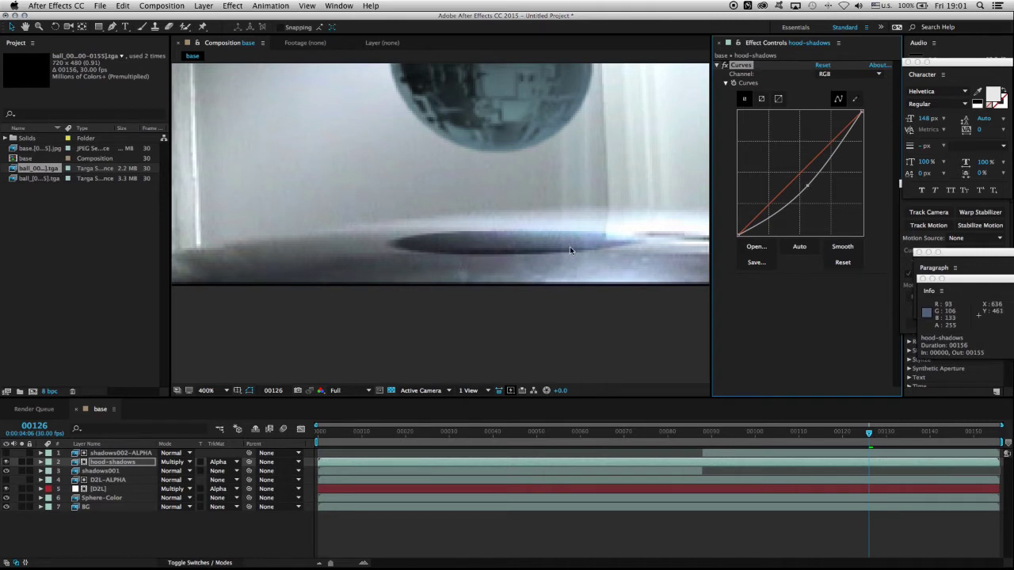
left_click(116, 465)
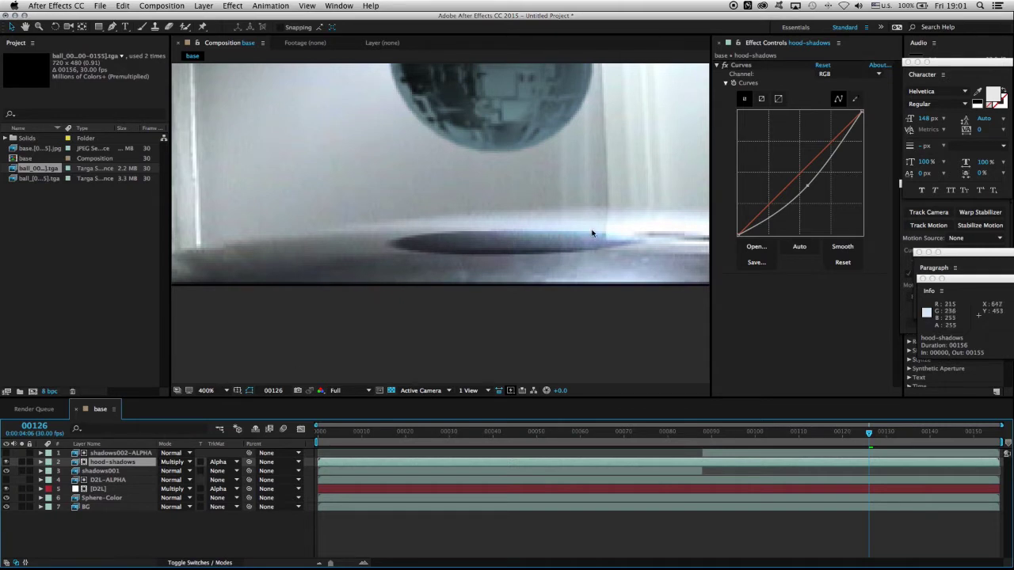
scroll(499, 233, "down", 1)
left_click_drag(404, 111, 493, 219)
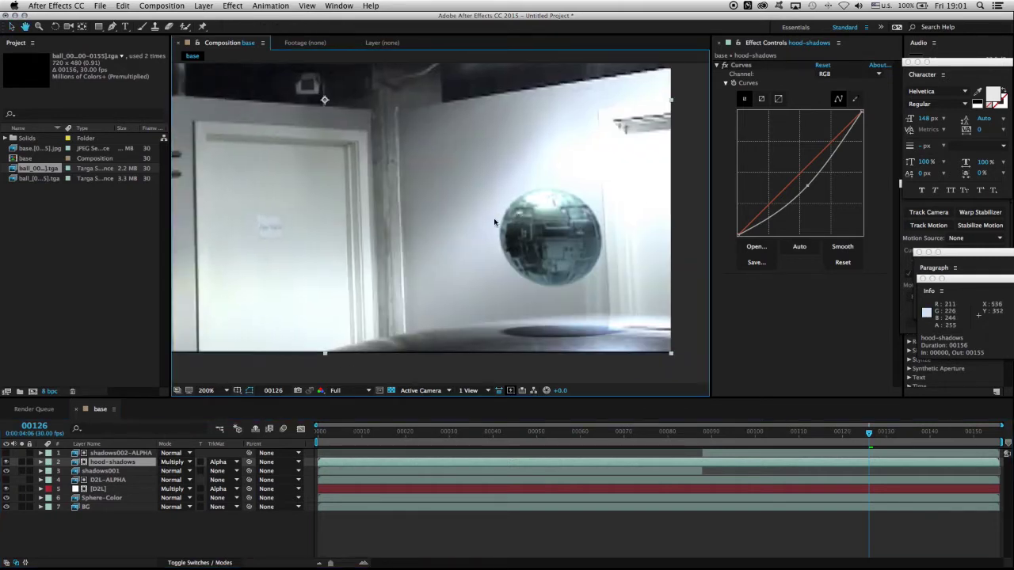
scroll(489, 326, "up", 1)
left_click_drag(506, 320, 263, 163)
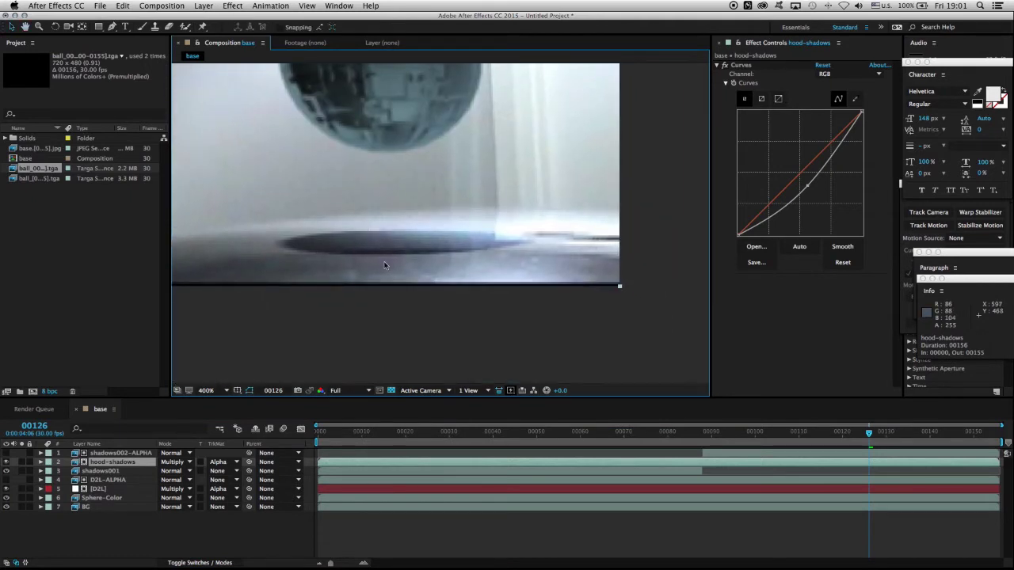
Apply the Channel Blur effect to the shadows002-ALPHA matte layer
left_click(123, 454)
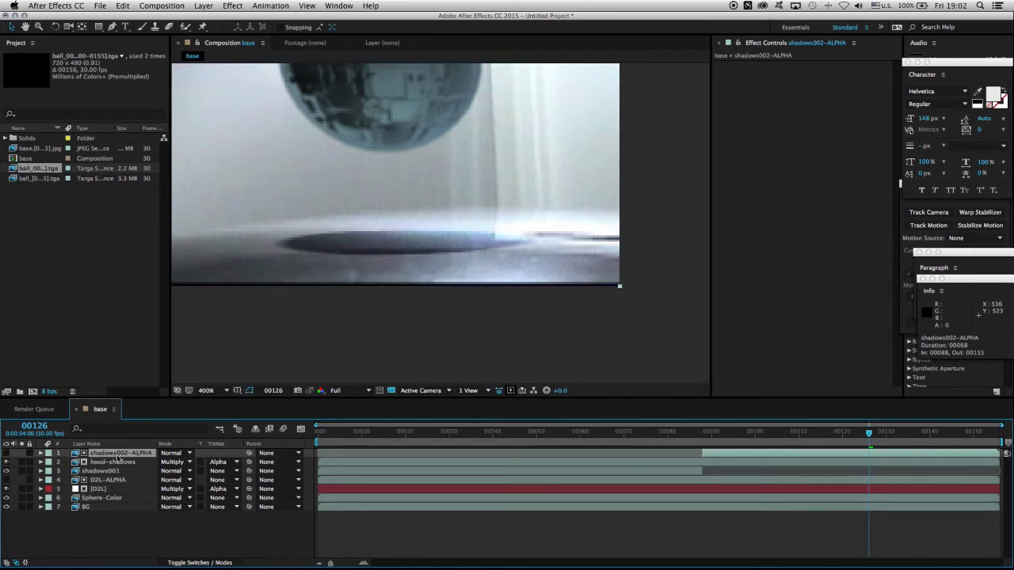
left_click(119, 463)
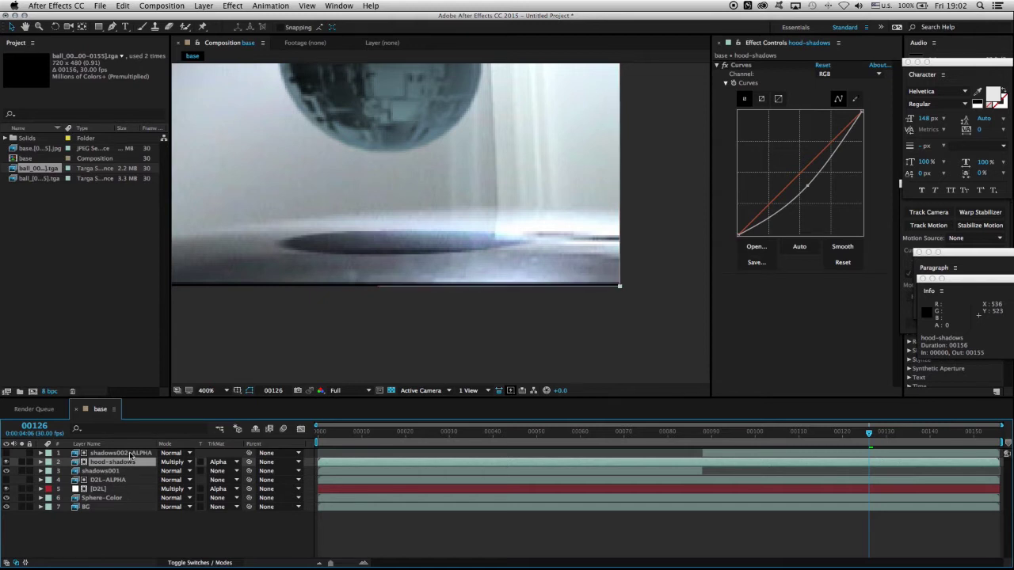
left_click(130, 454)
left_click(231, 7)
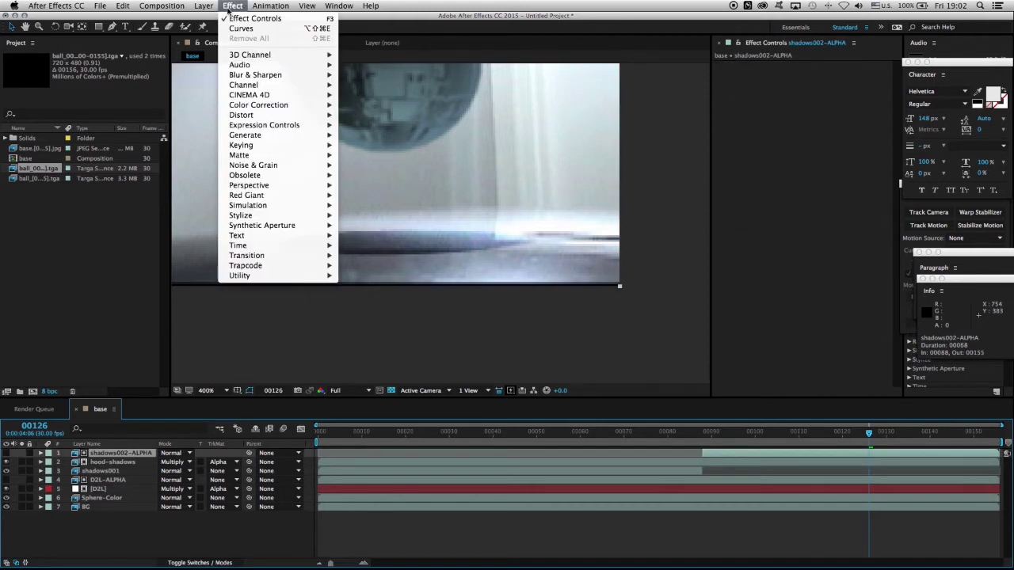
mouse_move(245, 79)
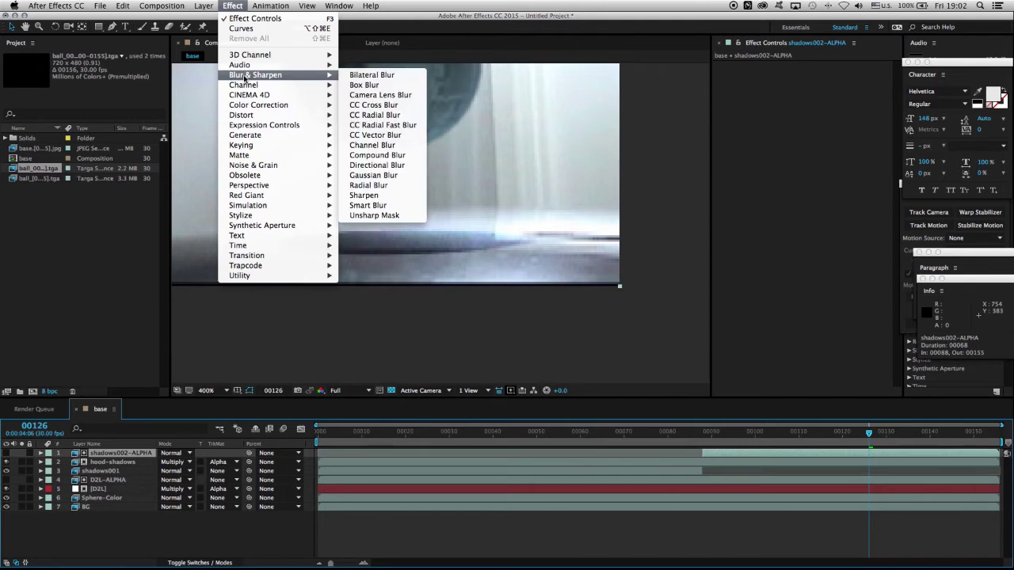
left_click(371, 145)
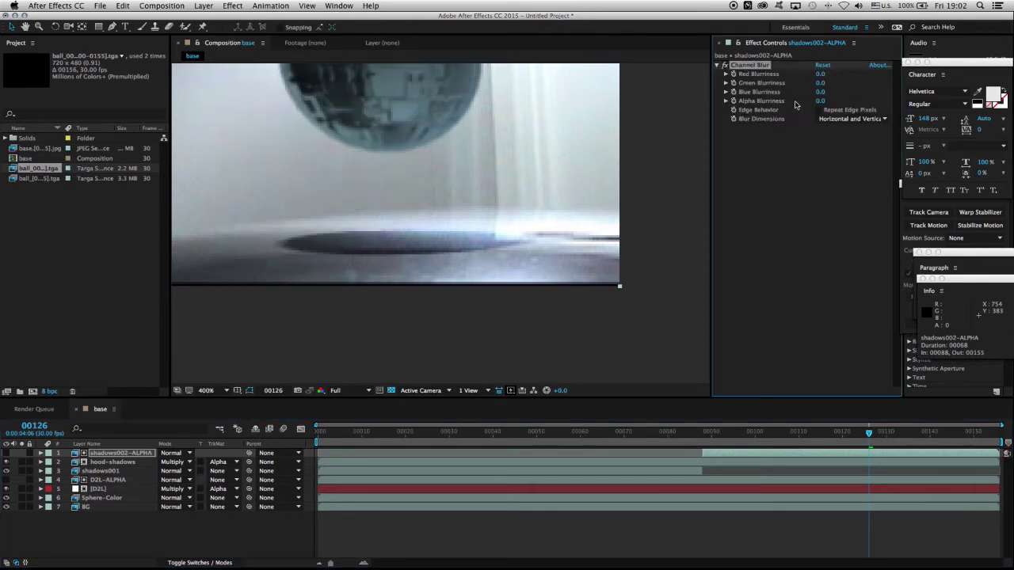
Set the Channel Blur's Alpha Blurriness to 2.5 to soften the hood shadow's edges
left_click(726, 101)
left_click(819, 101)
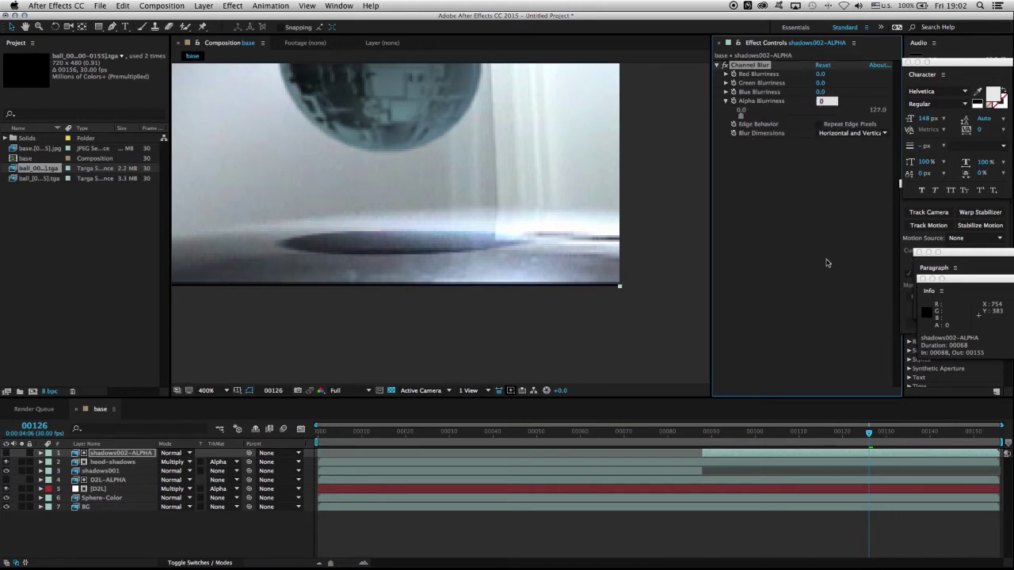
type("2.5")
key("Return")
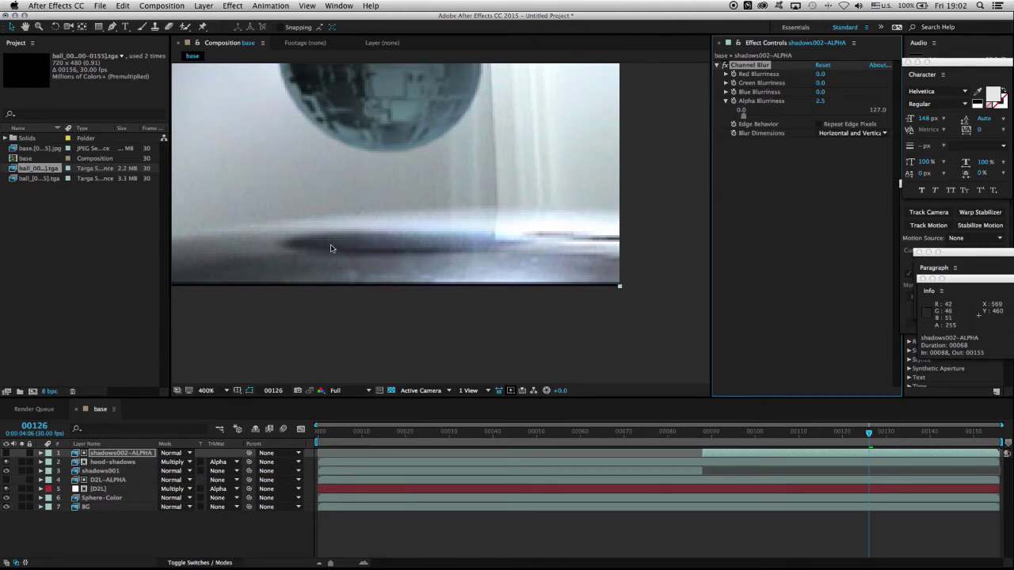
scroll(371, 231, "down", 1)
left_click_drag(371, 187, 480, 277)
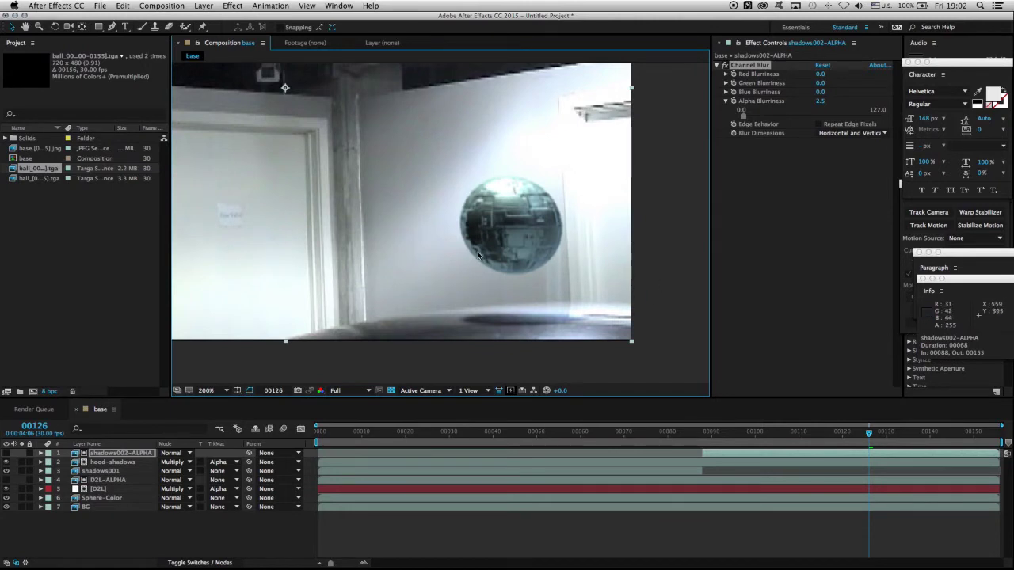
Duplicate the Sphere-Color layer, rename the copy as reflections, and move it to the top of the layer stack
left_click(110, 498)
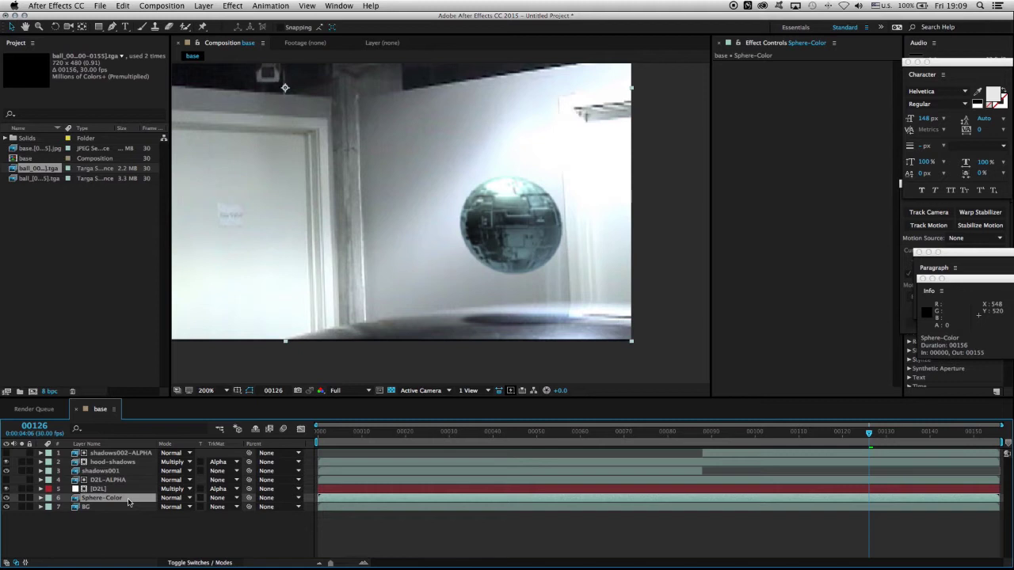
key("super+d")
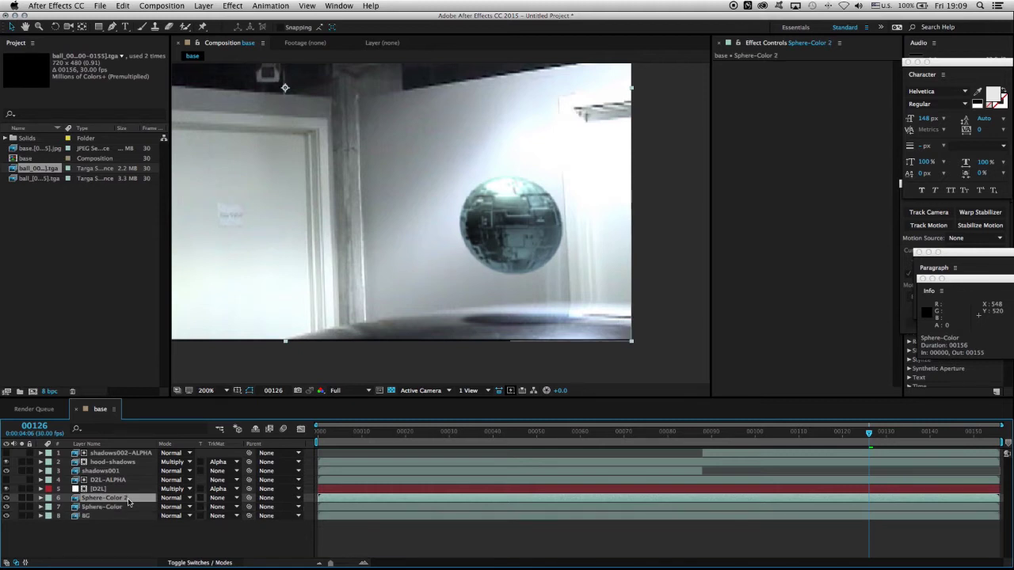
key("Return")
type("reflections")
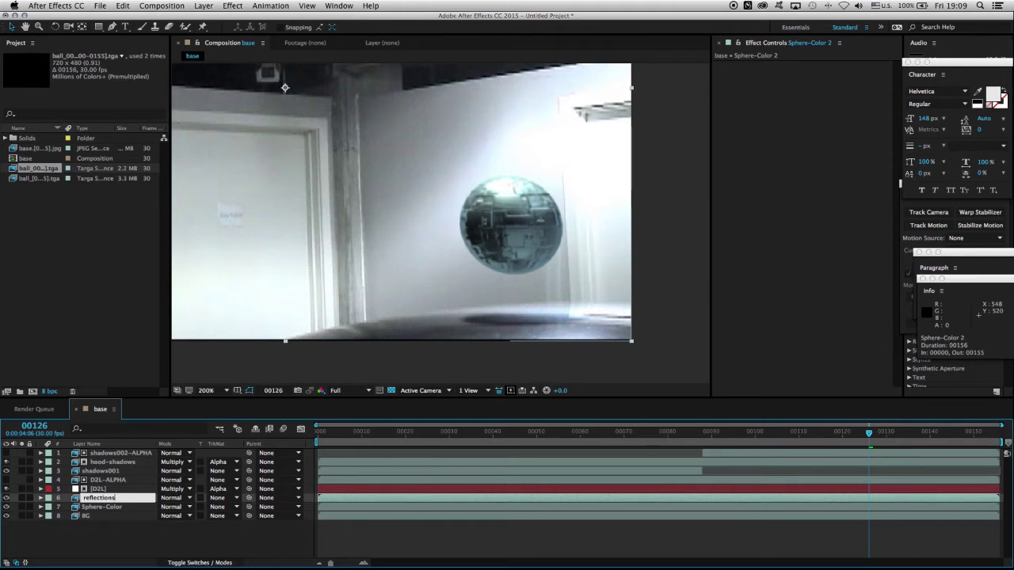
key("Return")
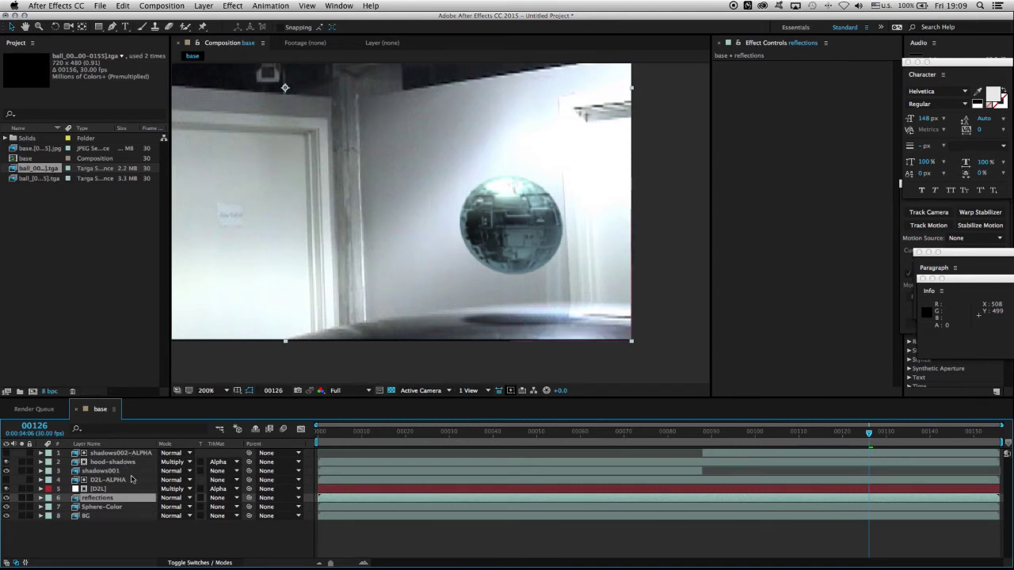
left_click_drag(119, 498, 120, 452)
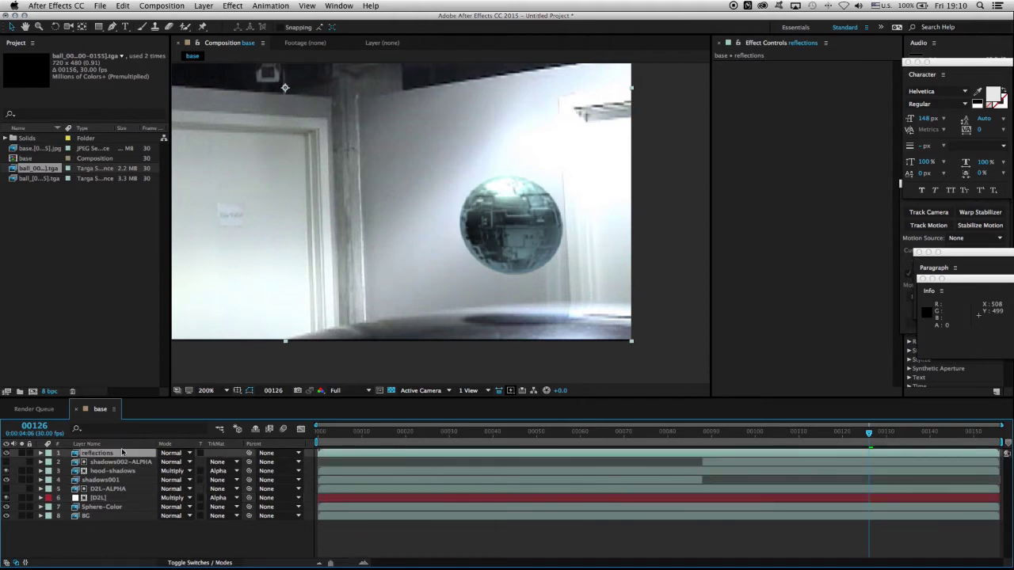
Flip the reflections layer vertically by unlinking its Scale and setting it to 100.0, -100.0%
left_click(41, 453)
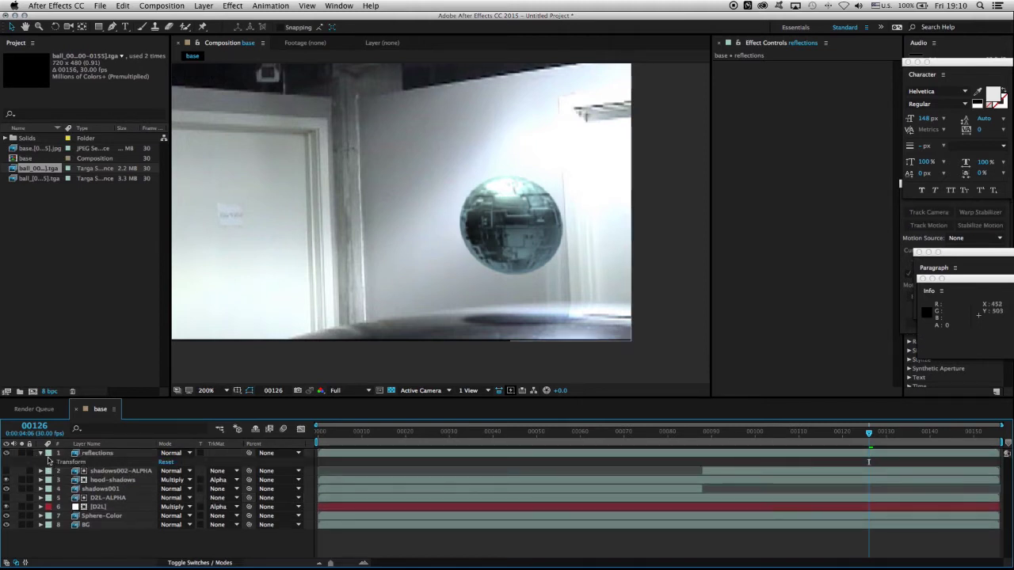
left_click(50, 461)
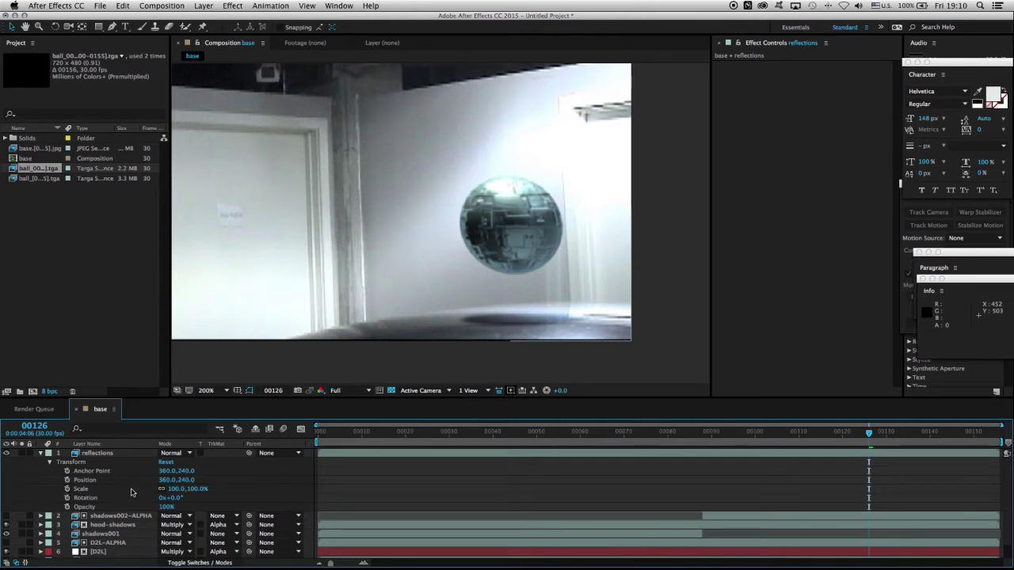
left_click(162, 489)
left_click(198, 488)
key("Return")
scroll(238, 63, "down", 1)
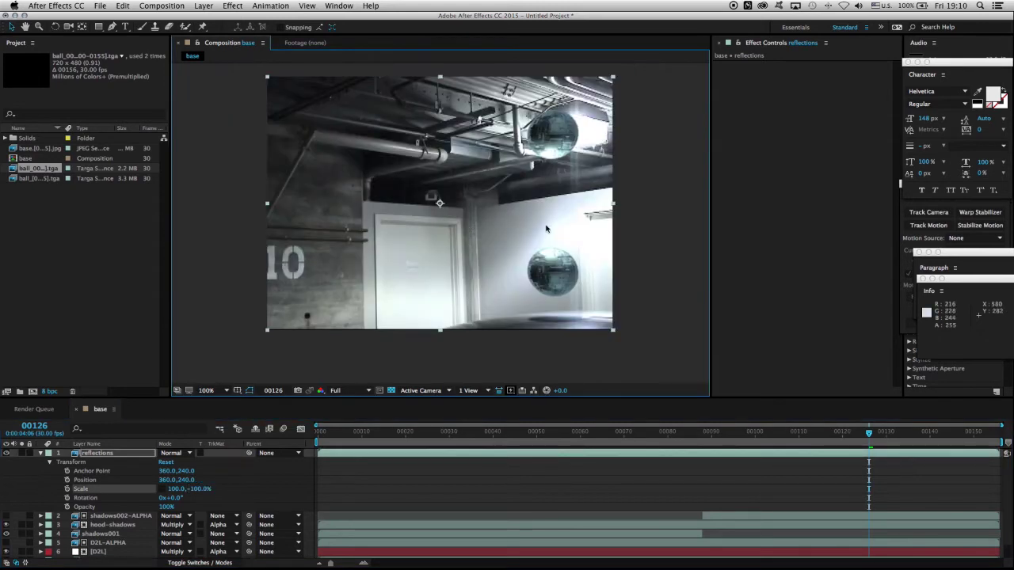
Move the reflections layer down to Position 360.0, 634.5 so the flipped sphere falls on the car hood at frame 120
left_click_drag(704, 433, 702, 461)
left_click(129, 454)
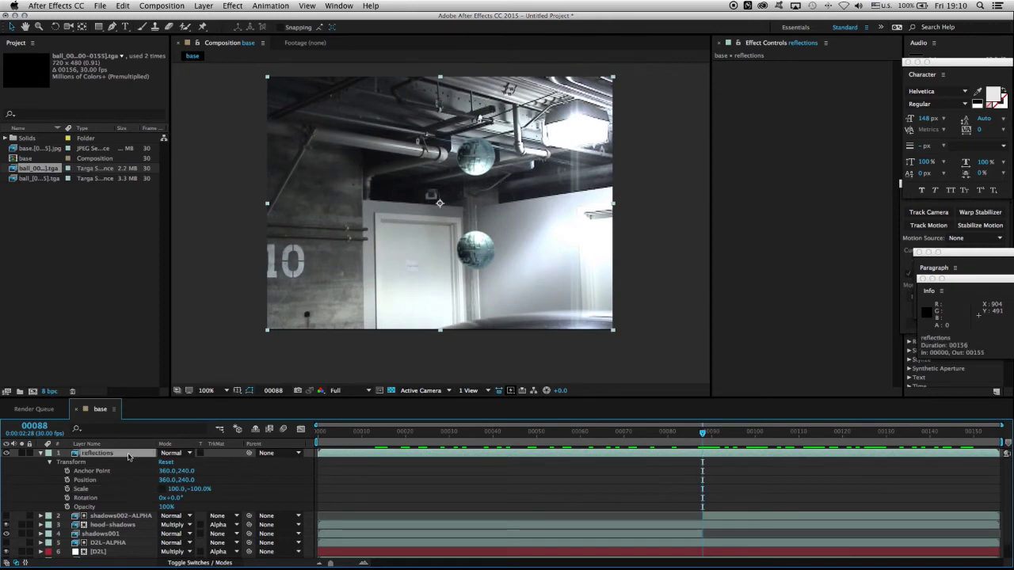
scroll(505, 145, "up", 2)
scroll(470, 283, "down", 1)
left_click_drag(449, 322, 415, 233)
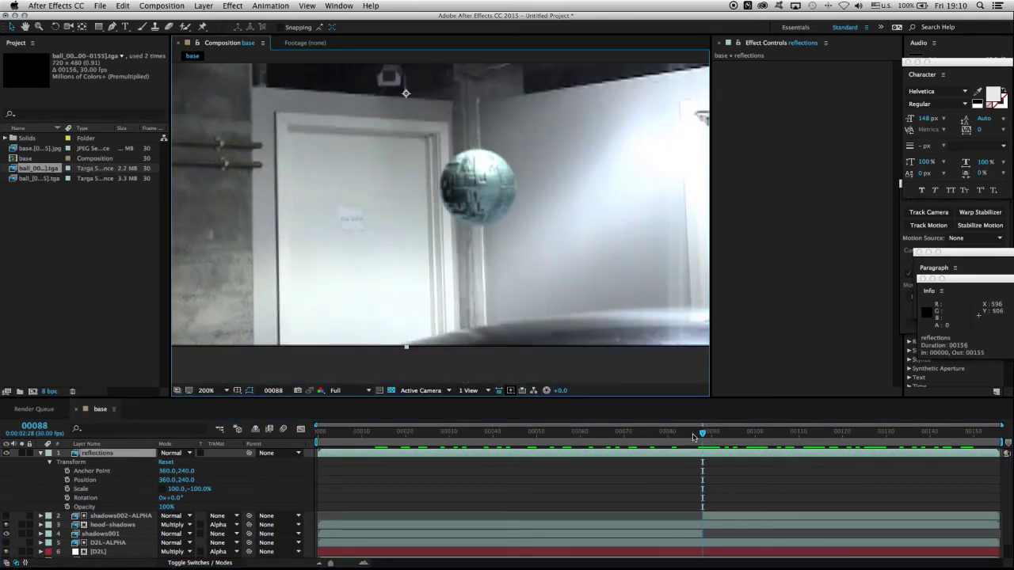
left_click_drag(709, 436, 755, 441)
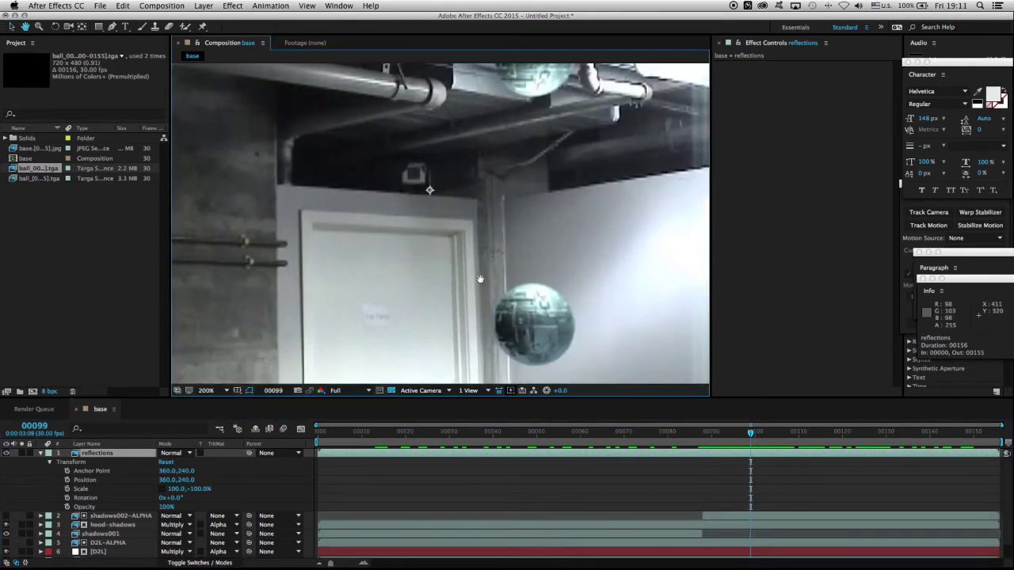
left_click(135, 453)
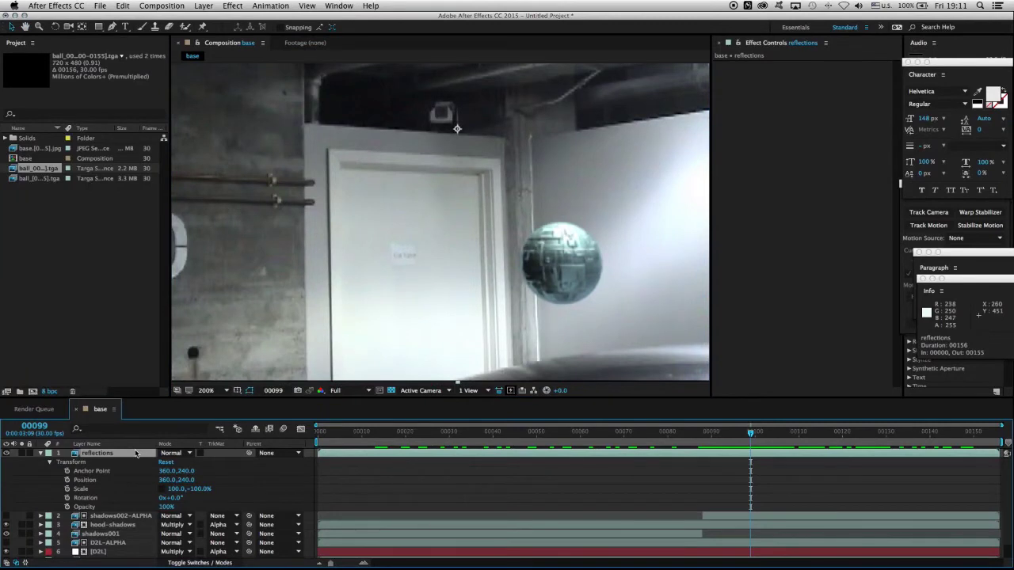
key("Down")
key("Down")
key("Down")
key("Down")
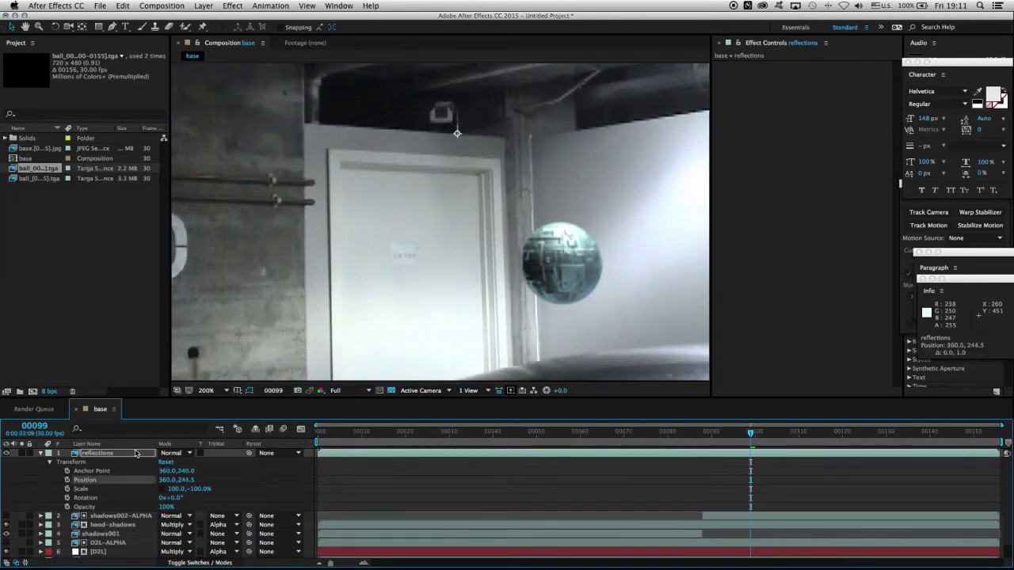
key("Down")
key("Down")
key("Down")
key("Down")
key("Down")
key("Down")
key("Down")
key("Down")
key("Down")
key("Down")
key("Down")
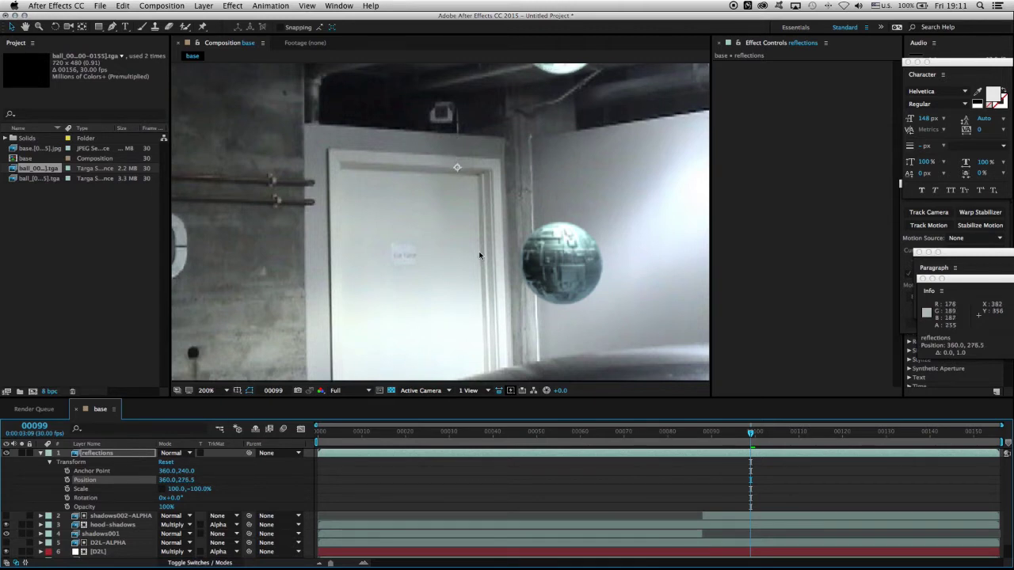
left_click_drag(444, 242, 454, 200)
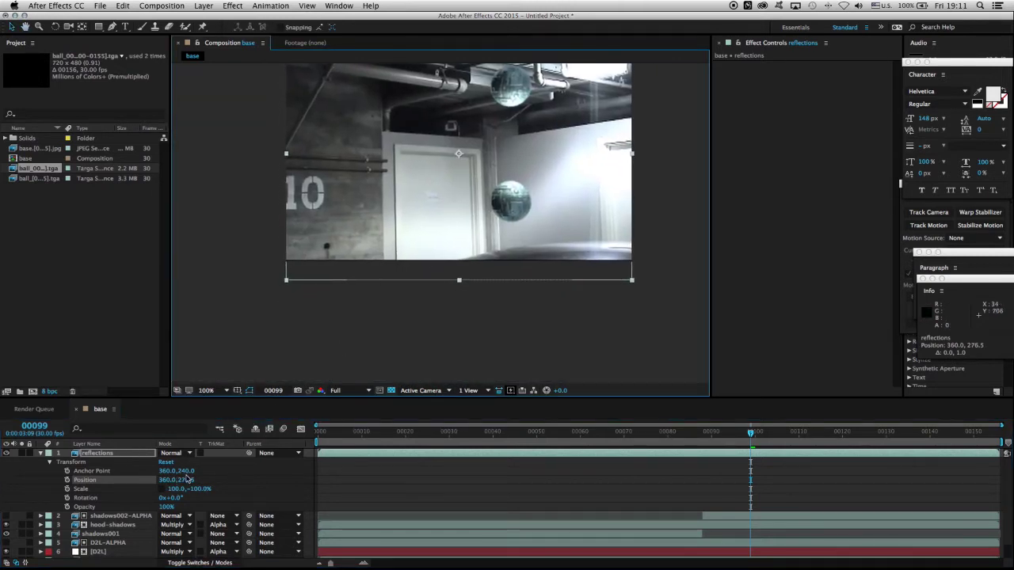
left_click_drag(182, 481, 345, 502)
left_click_drag(706, 442, 843, 425)
Apply the Mesh Warp distort effect to the reflections layer
left_click(130, 453)
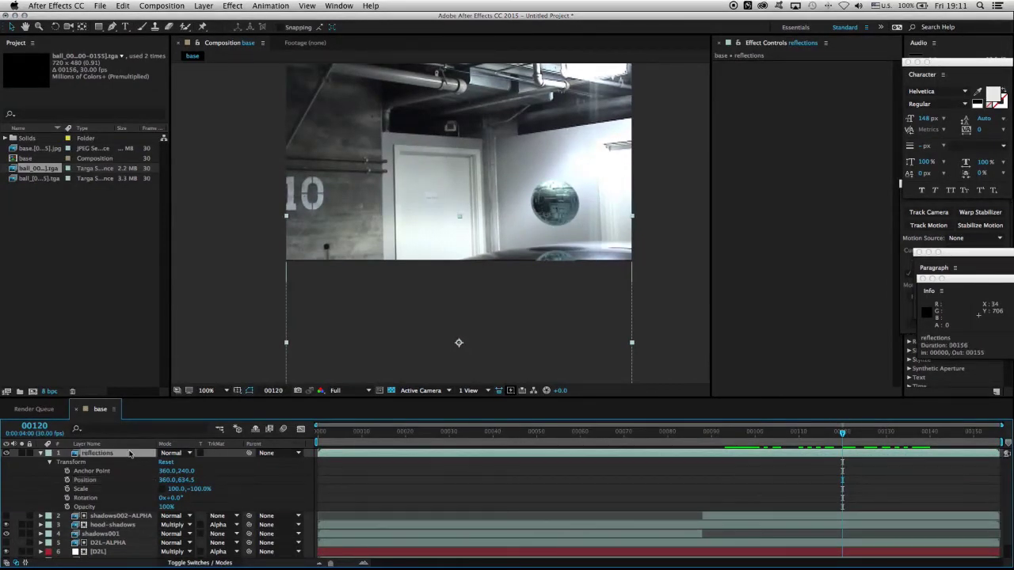
key("period")
left_click_drag(573, 287, 362, 203)
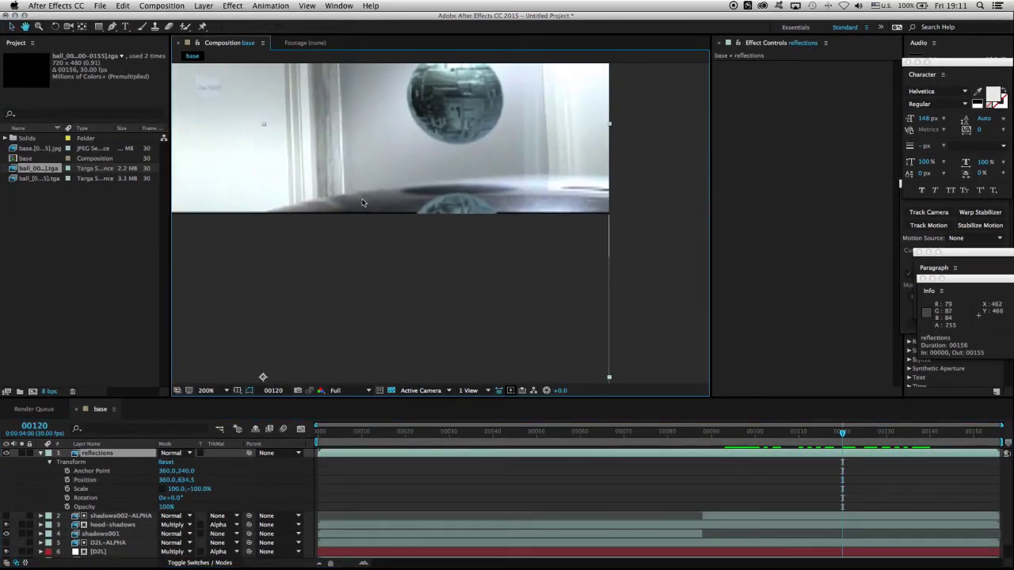
left_click(230, 4)
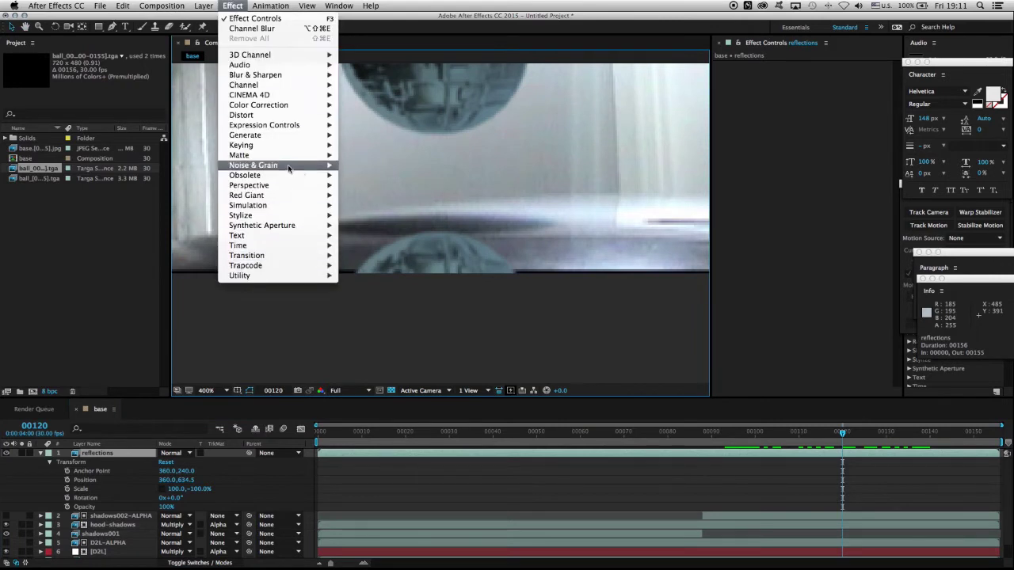
mouse_move(280, 117)
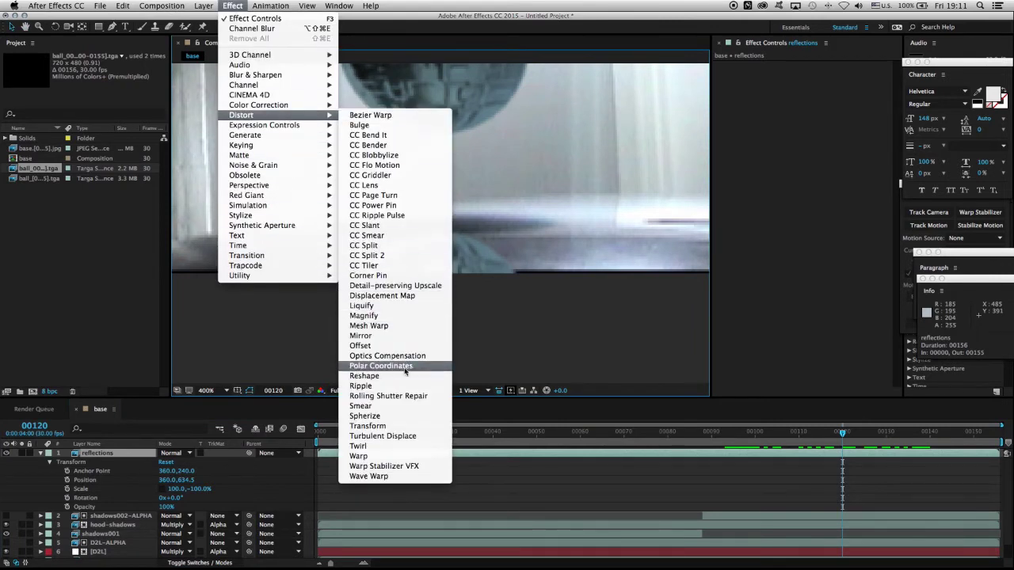
left_click(370, 326)
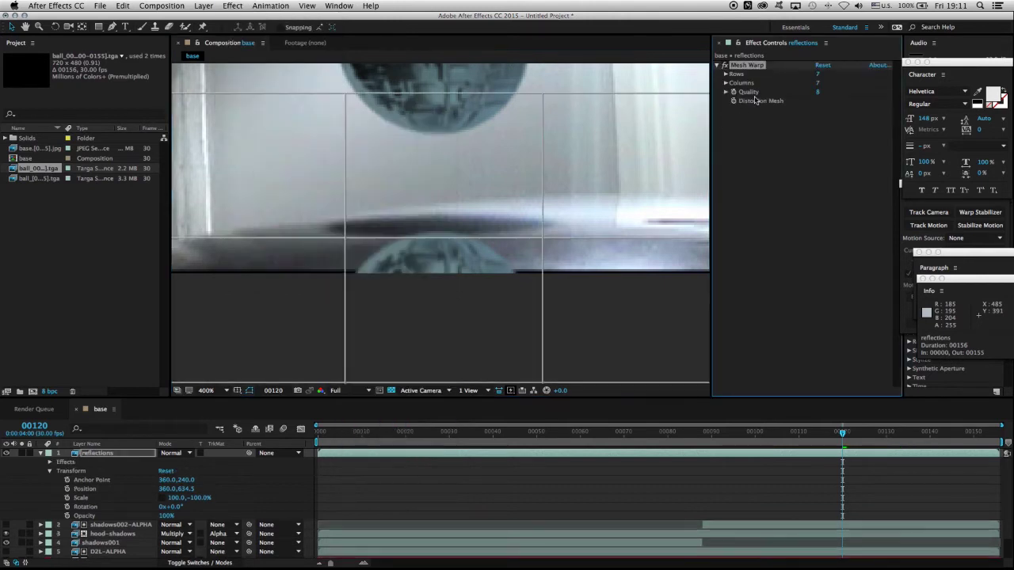
Set the Mesh Warp's Rows and Columns both to 9
left_click(819, 75)
type("9")
key("Tab")
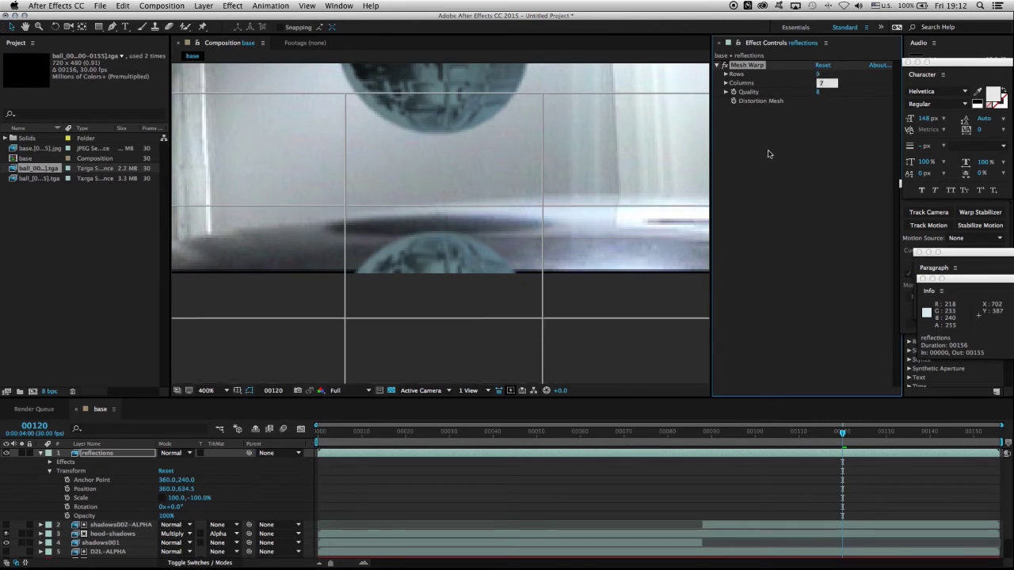
key("Return")
Raise the two rightmost mesh points near the hood's top edge so the grid line follows that edge
key("space")
left_click_drag(550, 245, 488, 262)
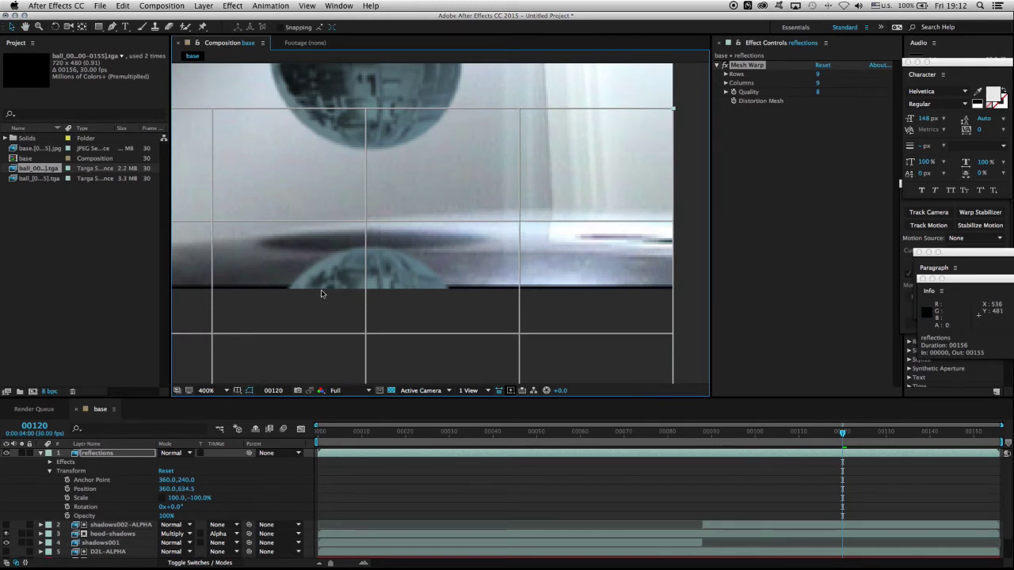
left_click(120, 455)
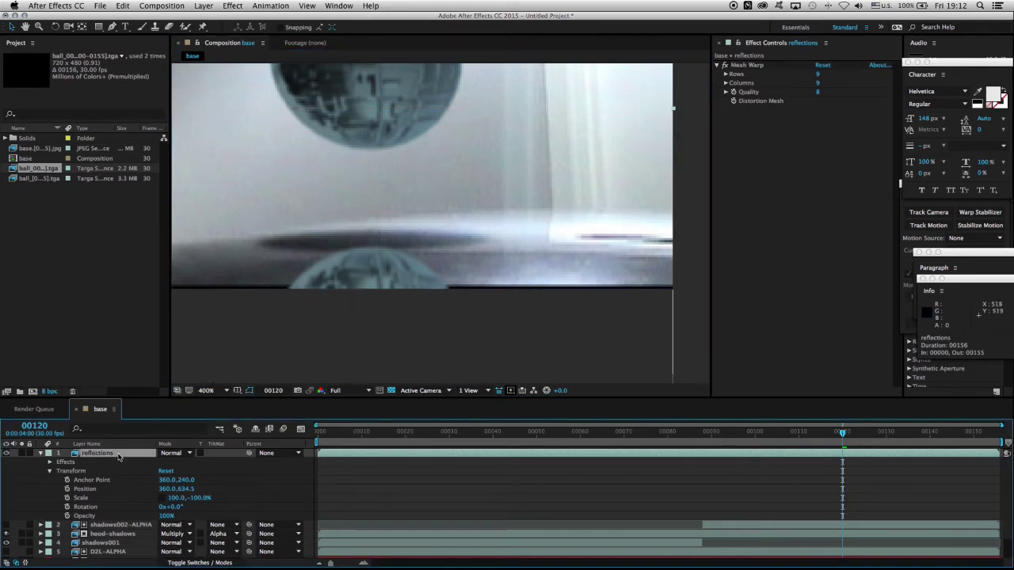
left_click(748, 65)
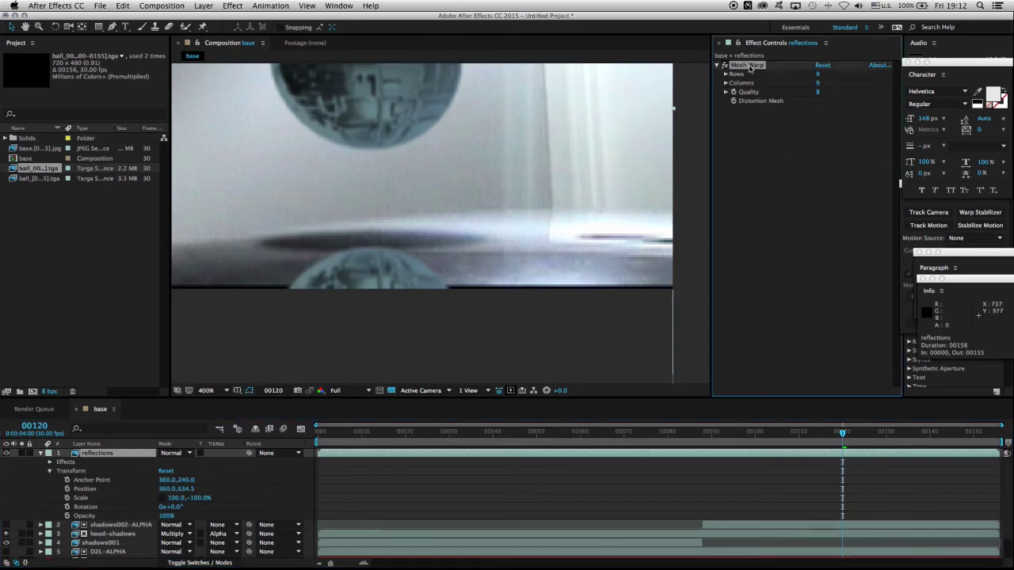
left_click(520, 225)
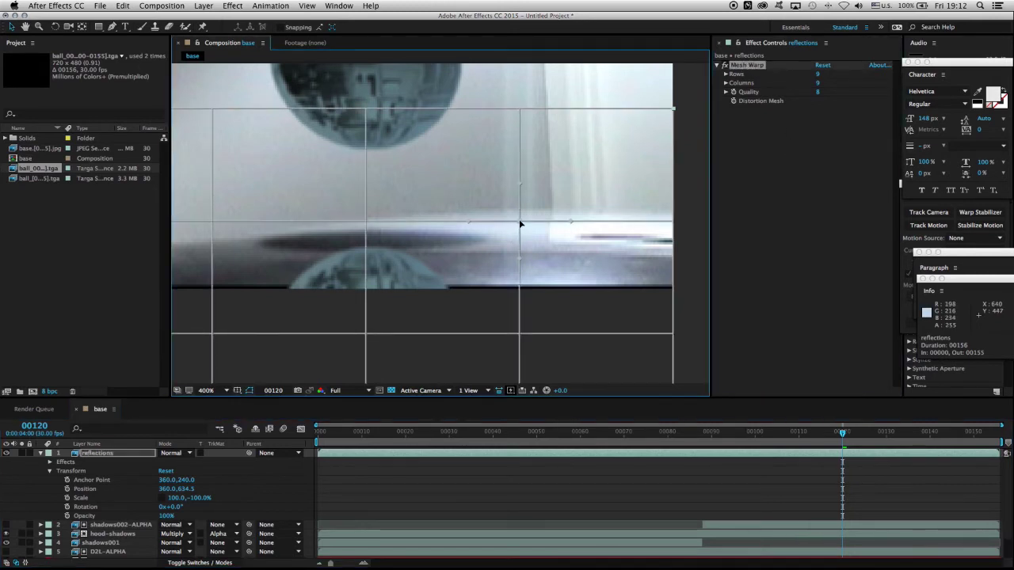
left_click_drag(519, 225, 519, 213)
left_click(673, 221)
left_click_drag(671, 221, 671, 216)
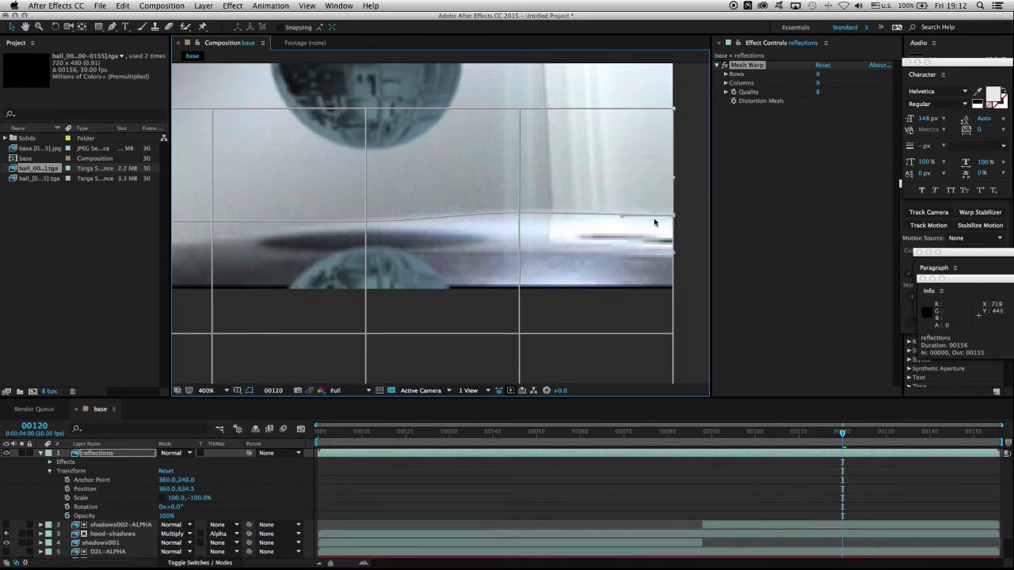
Fit the mesh points above and left of the sphere reflection to the hood's upper edge and tilt their handles along its slope
left_click(366, 222)
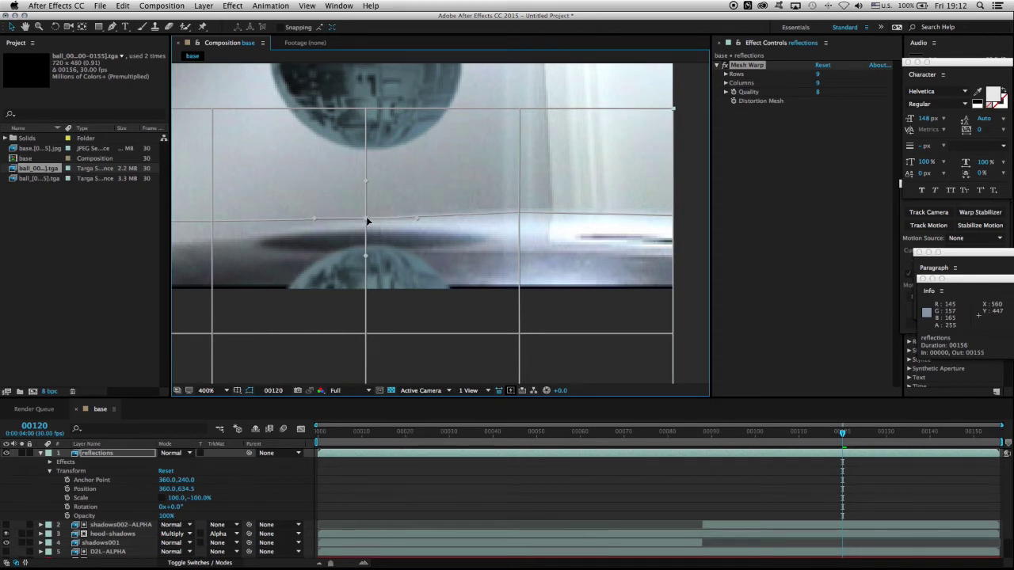
key("period")
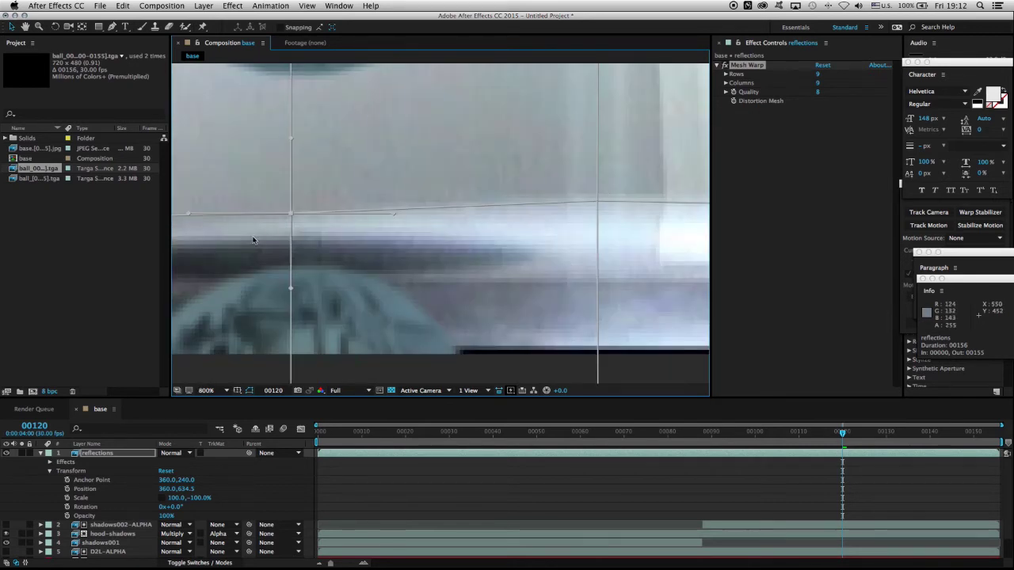
mouse_move(394, 213)
left_mouse_down()
mouse_move(398, 203)
mouse_move(378, 205)
left_mouse_up()
left_click_drag(344, 238, 593, 244)
left_click_drag(236, 230, 241, 265)
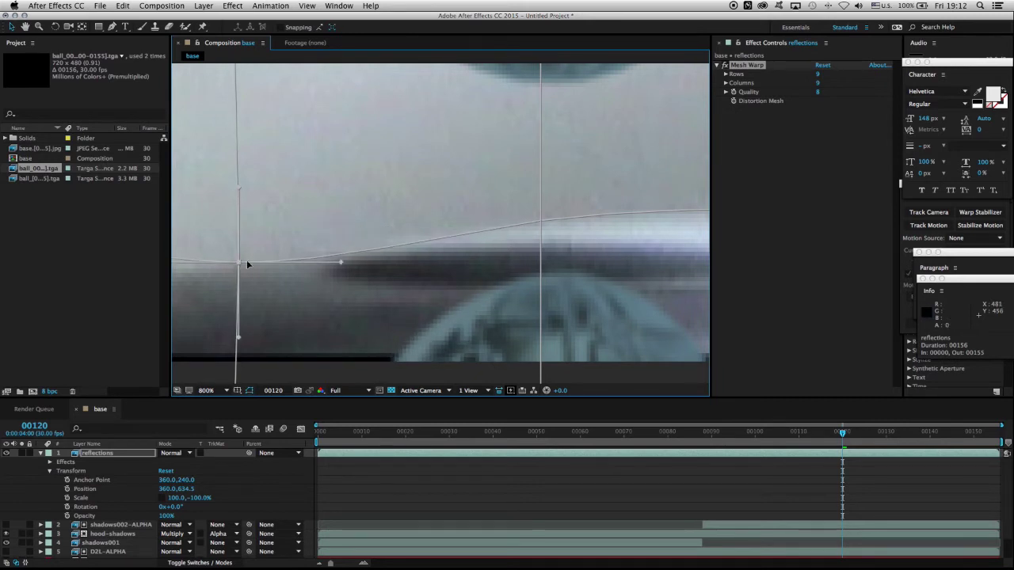
left_click_drag(341, 262, 294, 255)
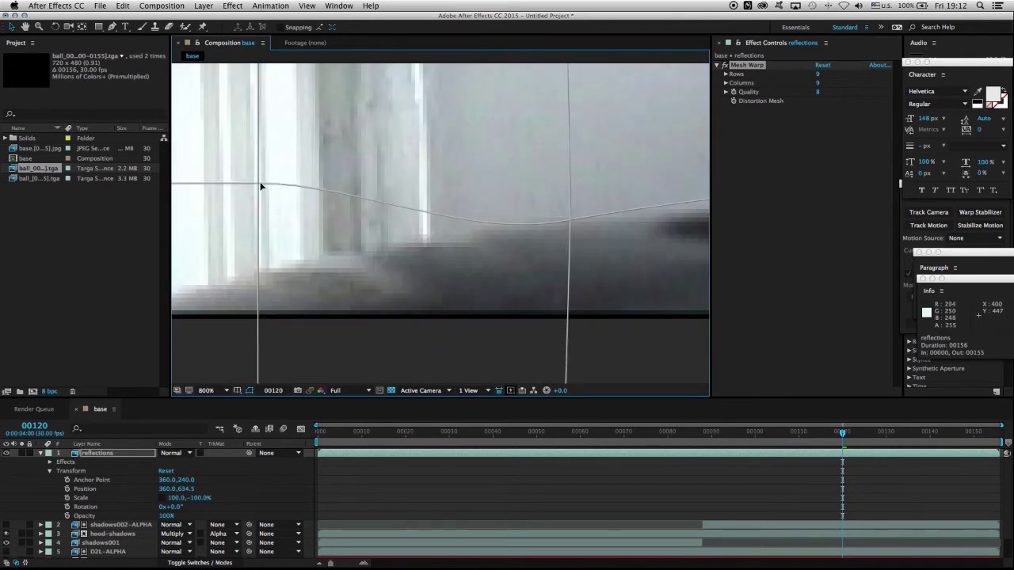
Lower the two mesh points near the door's base to continue the hood's curve and angle their handles up to the right
left_click(260, 183)
left_click_drag(260, 186, 266, 270)
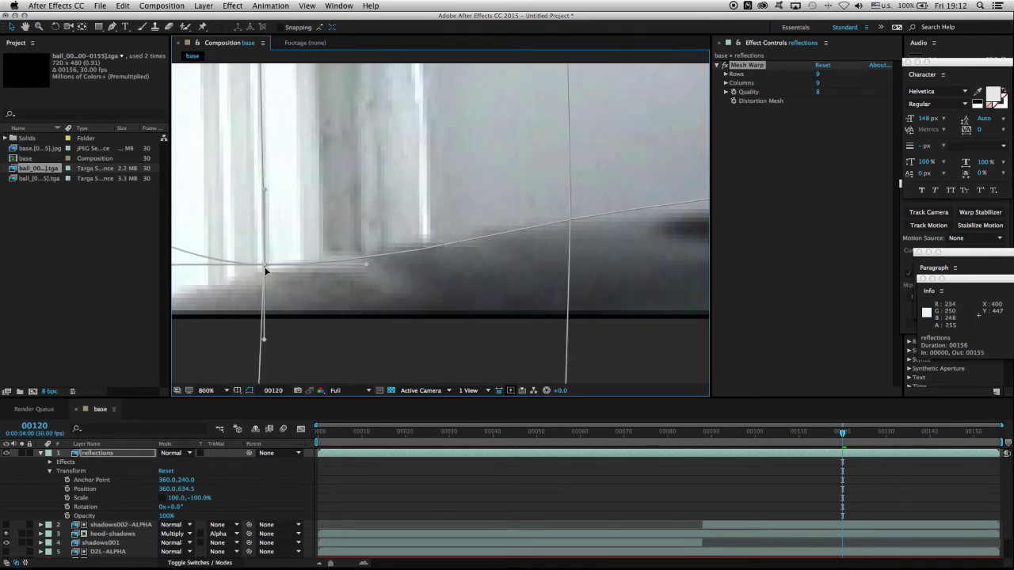
left_click_drag(367, 264, 368, 252)
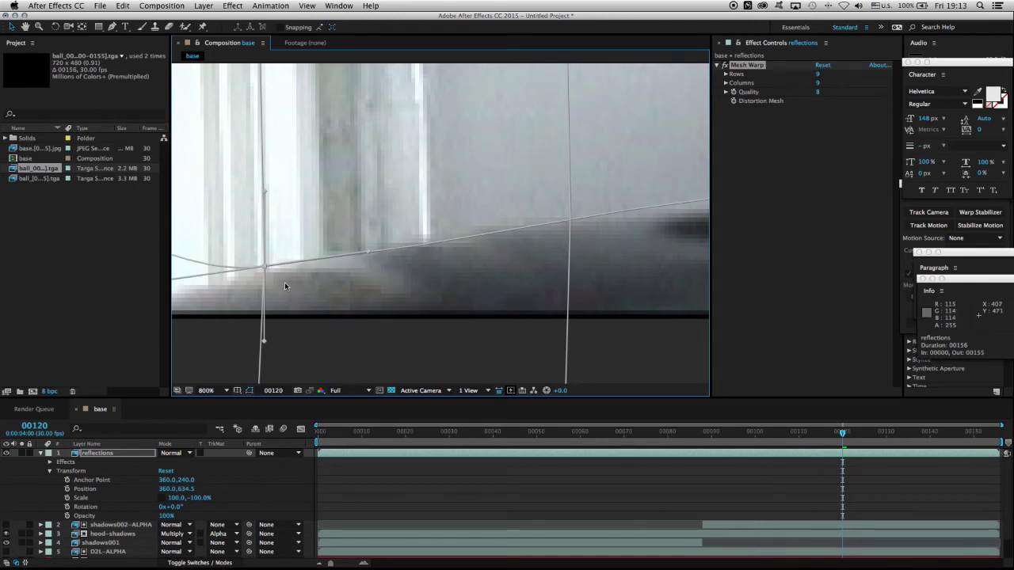
left_click_drag(284, 283, 603, 297)
left_click(269, 196)
left_click_drag(270, 199, 280, 352)
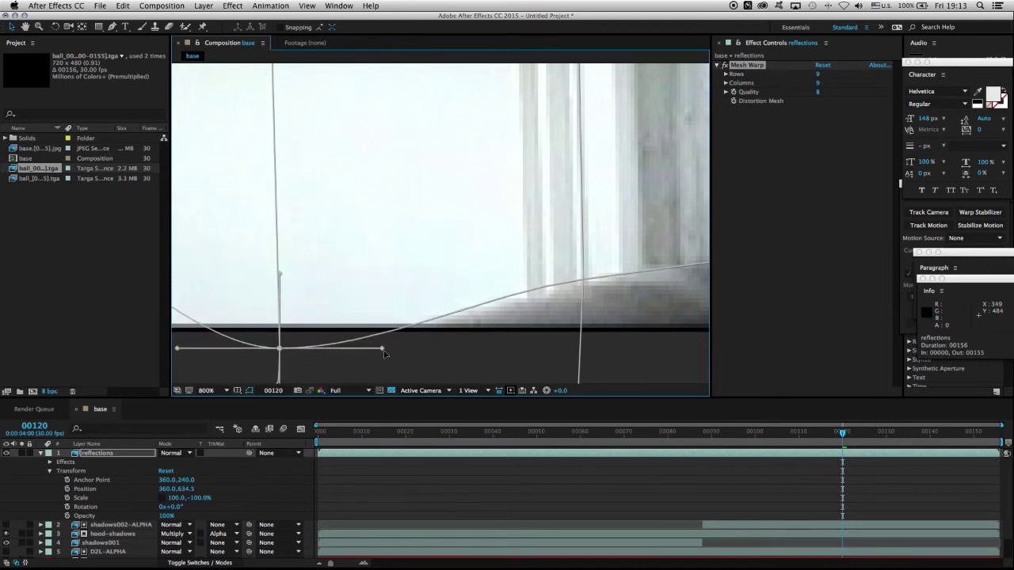
left_click_drag(380, 346, 379, 340)
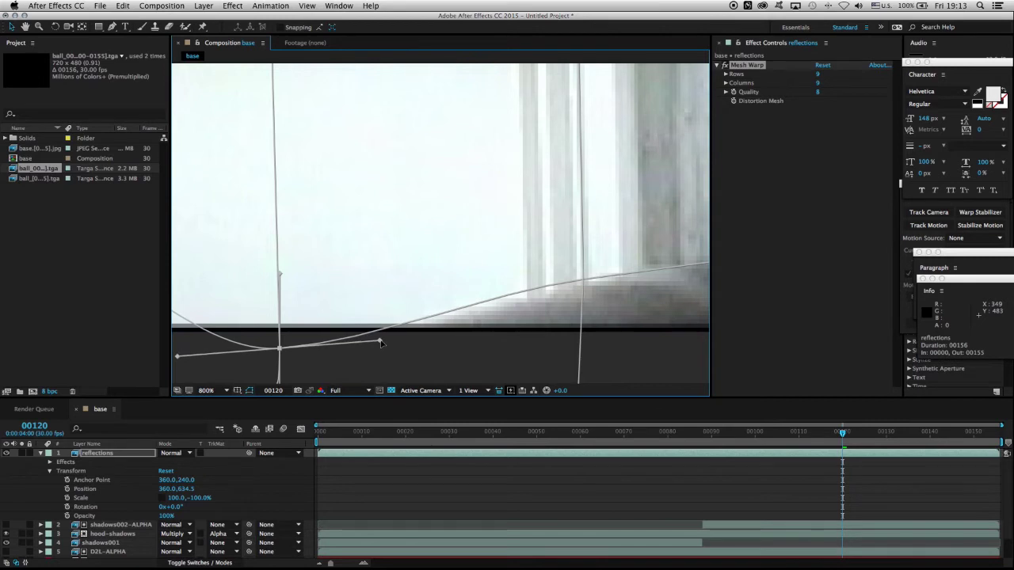
Raise the next lower row's four rightmost mesh points to the bottom edge of the footage
left_click_drag(556, 298, 106, 251)
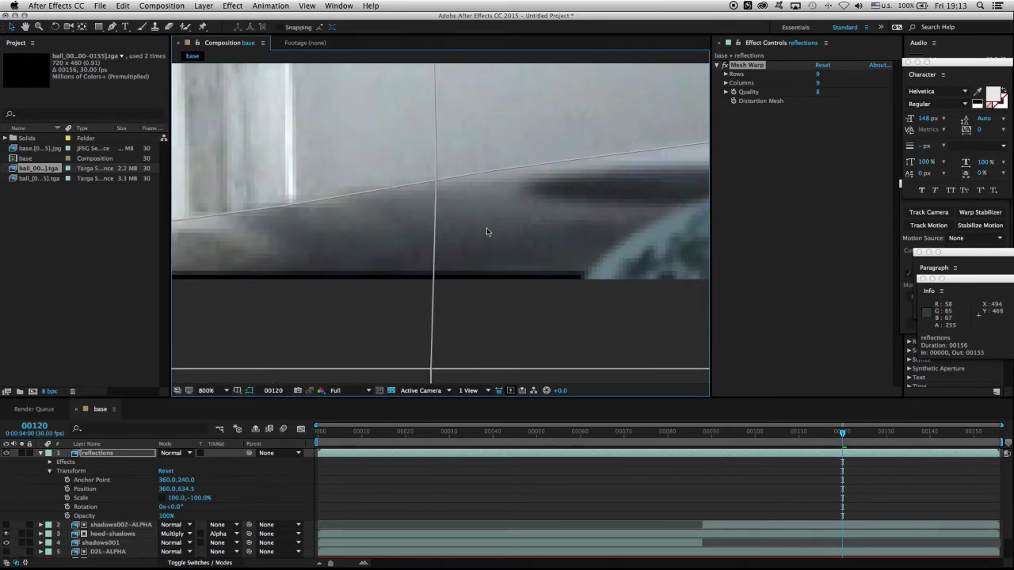
scroll(477, 233, "down", 1)
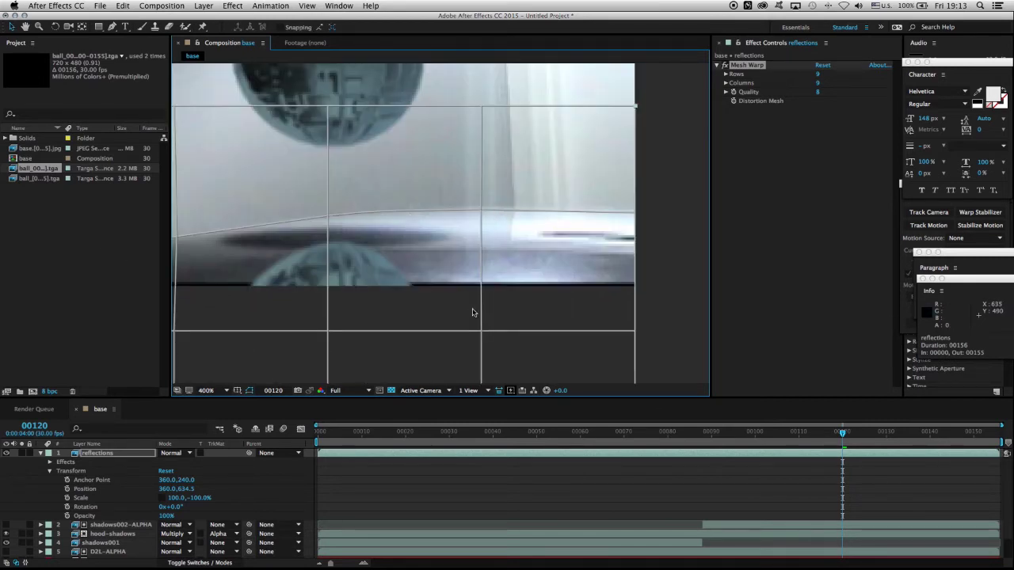
left_click_drag(481, 334, 483, 285)
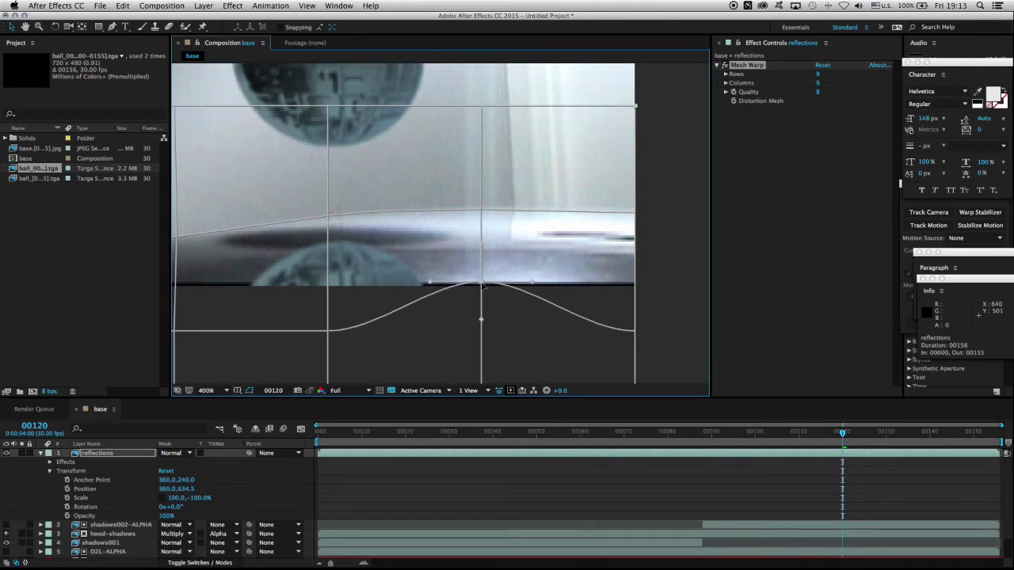
left_click_drag(635, 335, 635, 287)
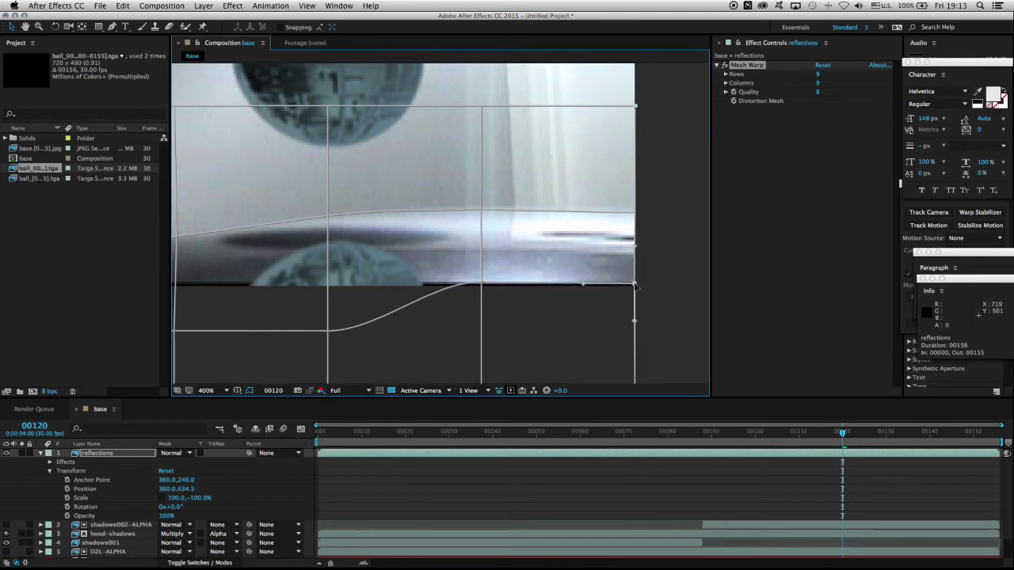
left_click_drag(330, 333, 555, 273)
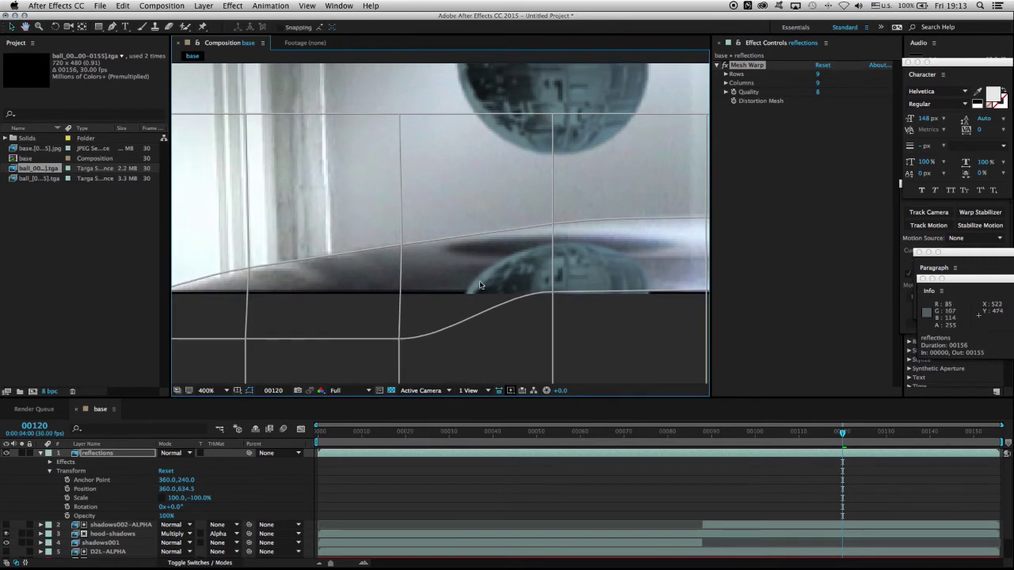
left_click_drag(398, 340, 403, 293)
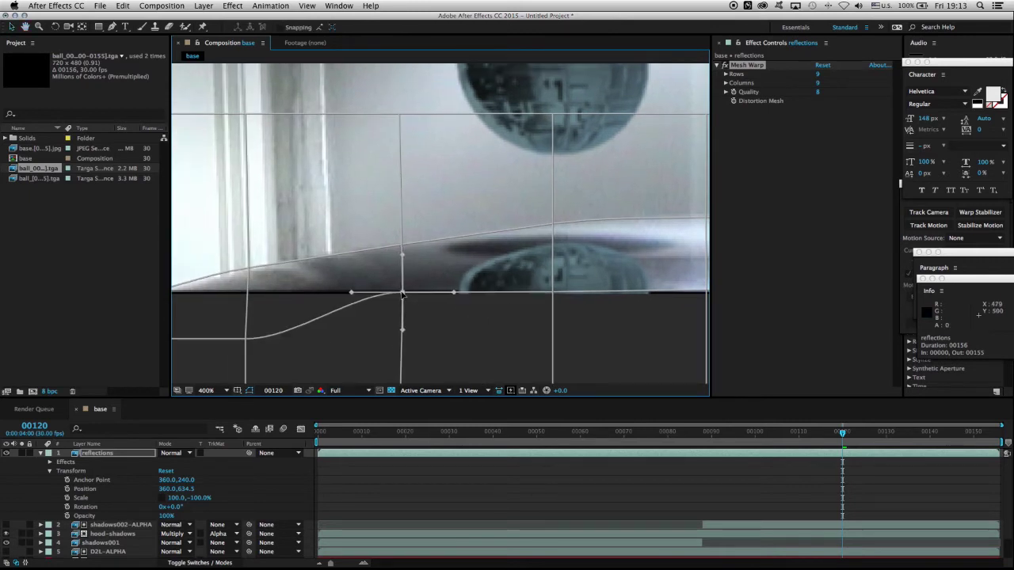
Raise the lower row's three rightmost mesh points slightly above the footage's bottom edge to bend the reflection along the hood
left_click(552, 291)
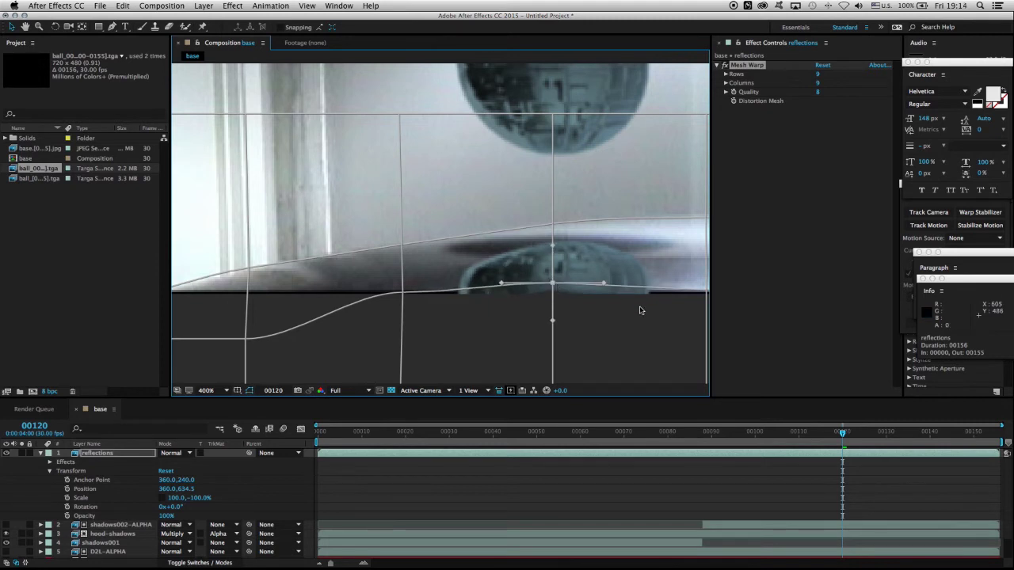
left_click_drag(639, 309, 513, 317)
left_click(577, 300)
left_click_drag(579, 301, 578, 290)
left_click_drag(636, 325, 448, 333)
left_click_drag(541, 308, 540, 292)
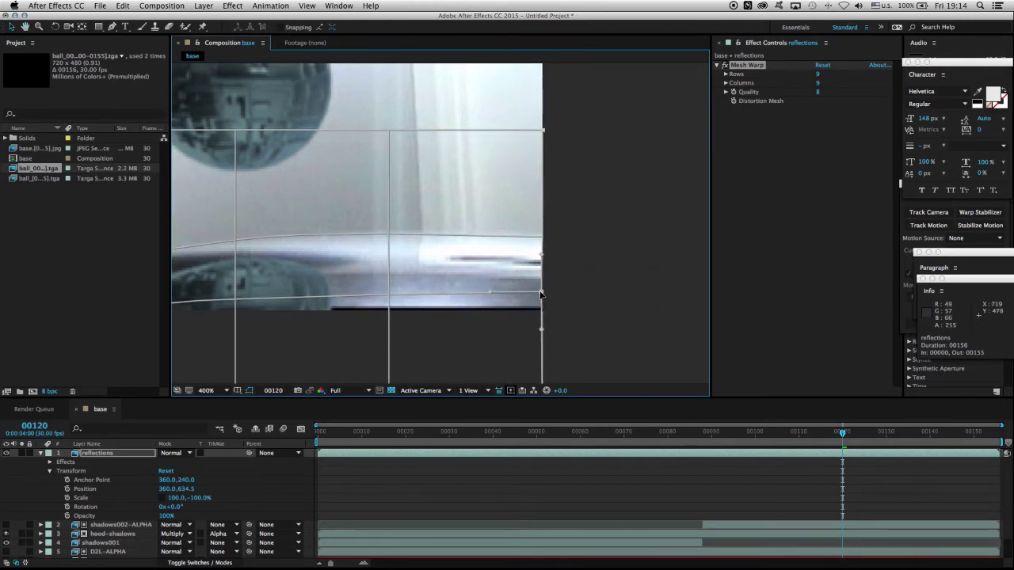
left_click_drag(267, 309, 598, 321)
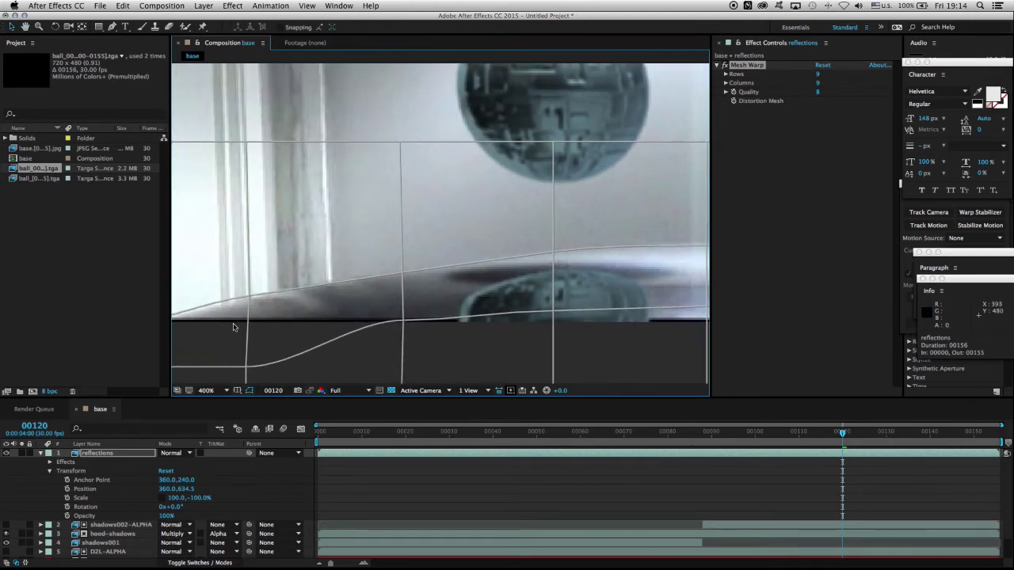
Raise the lower row's mesh point below the door frame to the footage's bottom edge and select its left neighbour
left_click_drag(248, 370, 252, 323)
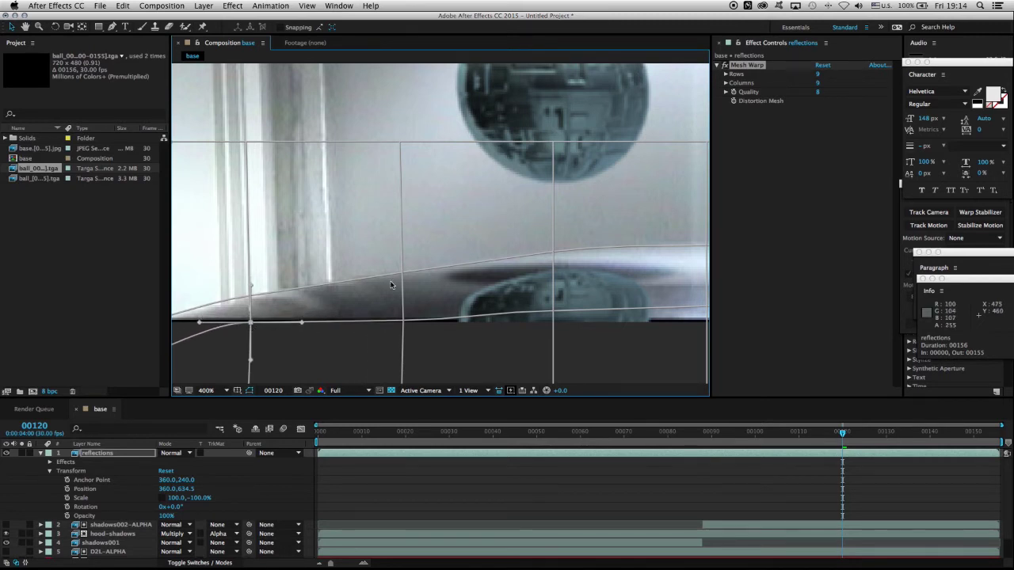
left_click_drag(211, 370, 430, 353)
left_click_drag(315, 349, 317, 348)
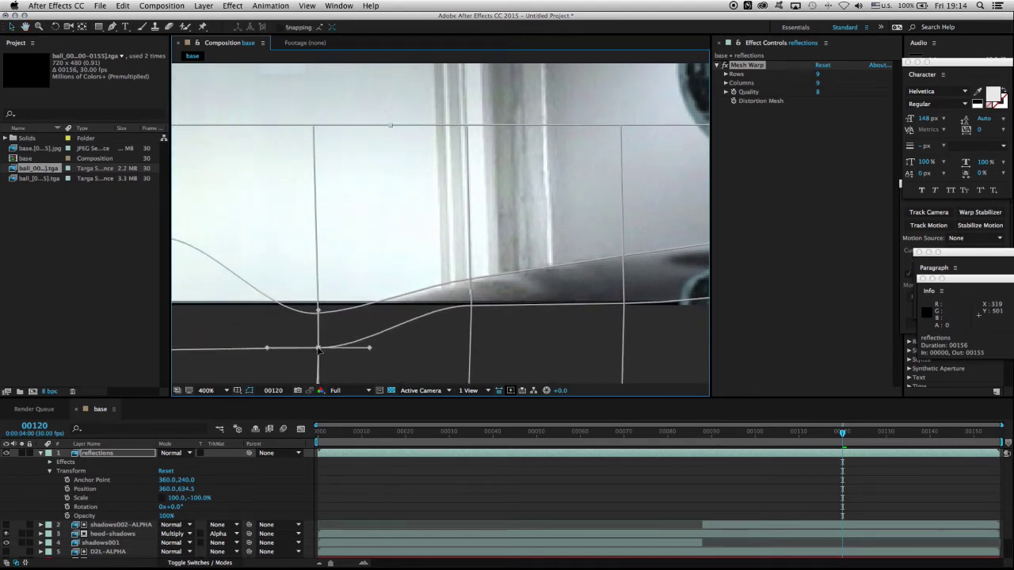
Go to frame 136 and add a Box Blur effect to the reflections layer
key("comma")
left_click_drag(321, 441, 912, 448)
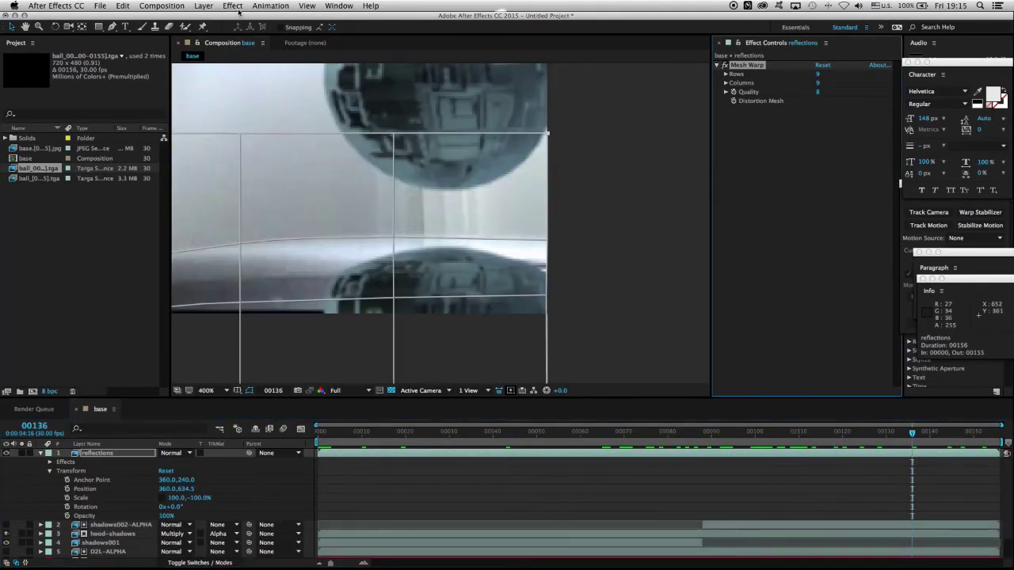
left_click(238, 8)
mouse_move(268, 78)
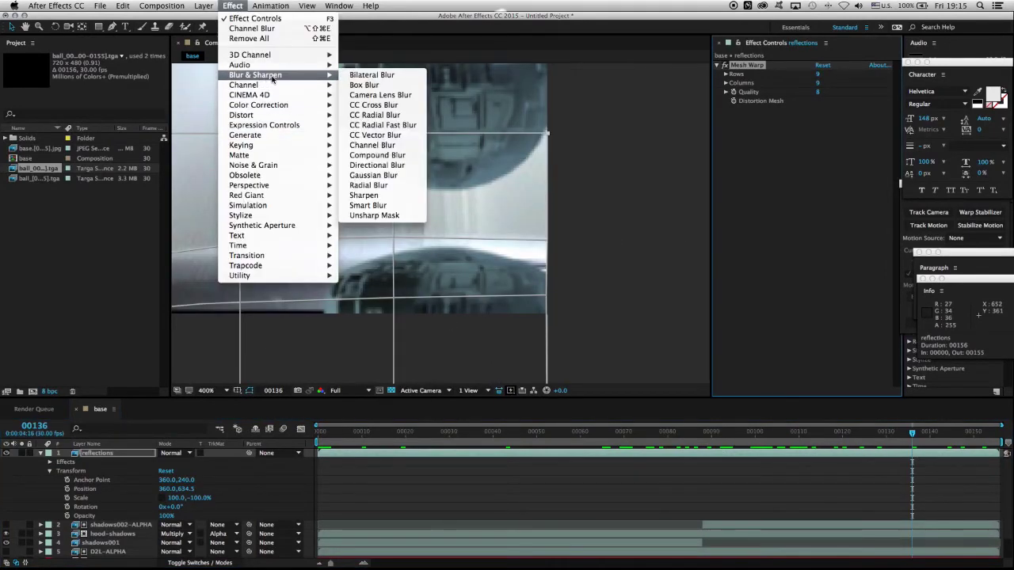
left_click(381, 85)
Try Box Blur radii of 3.5 and 2.2 on the reflection, then set the radius to 1.4
left_click(821, 119)
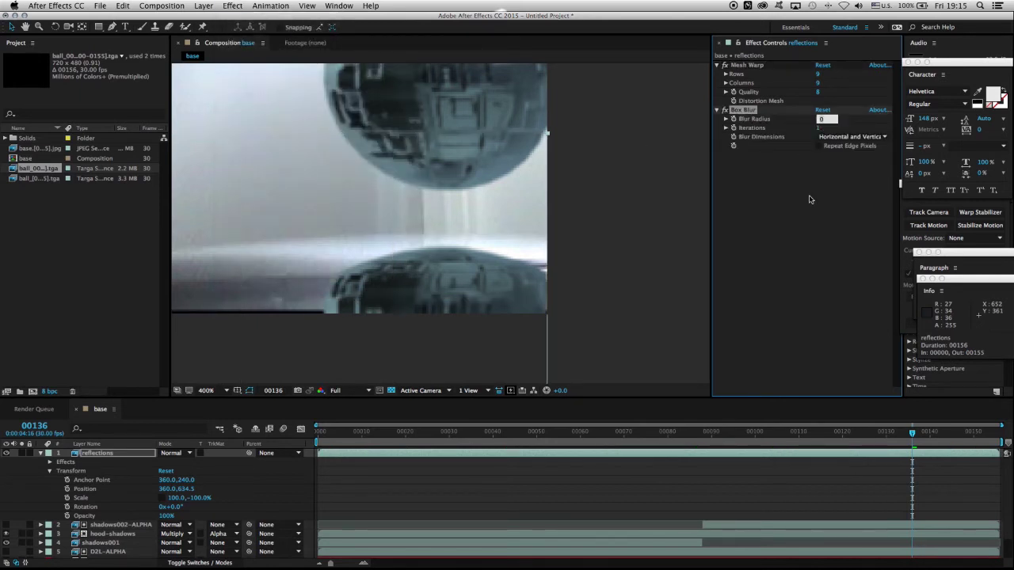
type("3.5")
key("Return")
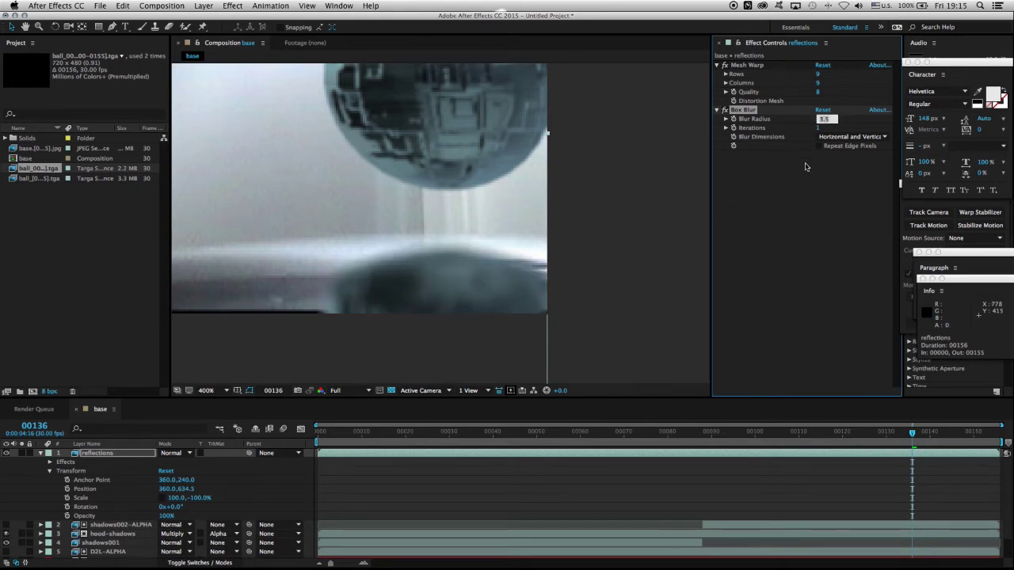
type("2.2")
key("Return")
left_click(824, 122)
type("1.4")
key("Return")
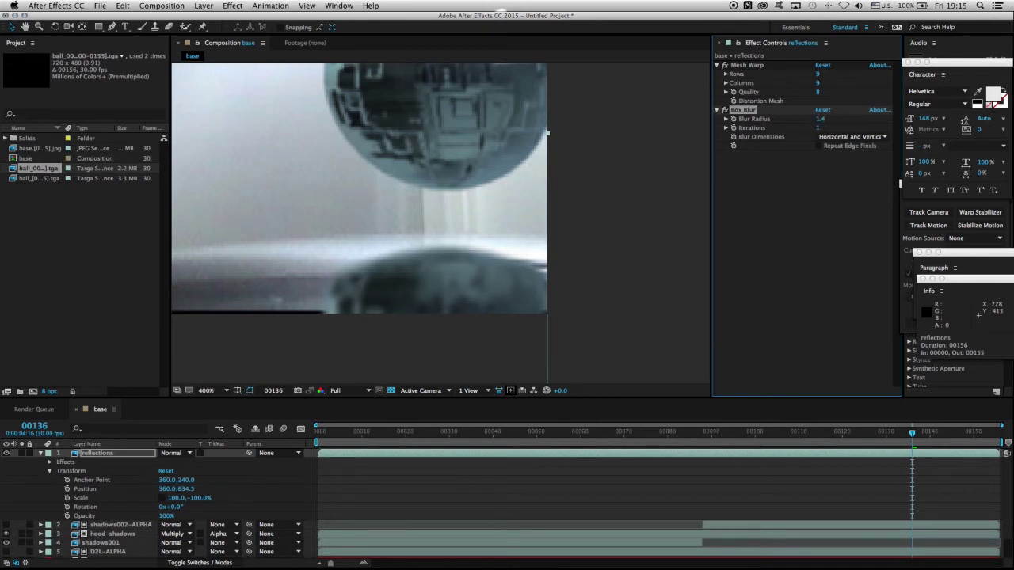
Collapse the reflections layer's properties and move the layer directly below hood-shadows in the layer stack
key("comma")
left_click_drag(324, 246, 503, 254)
left_click_drag(639, 262, 578, 287)
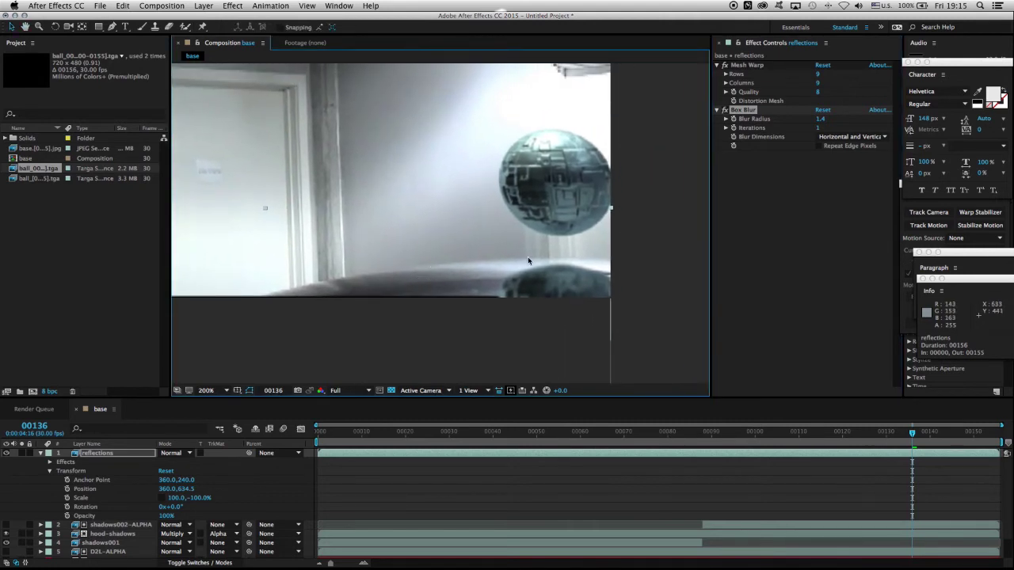
left_click(132, 454)
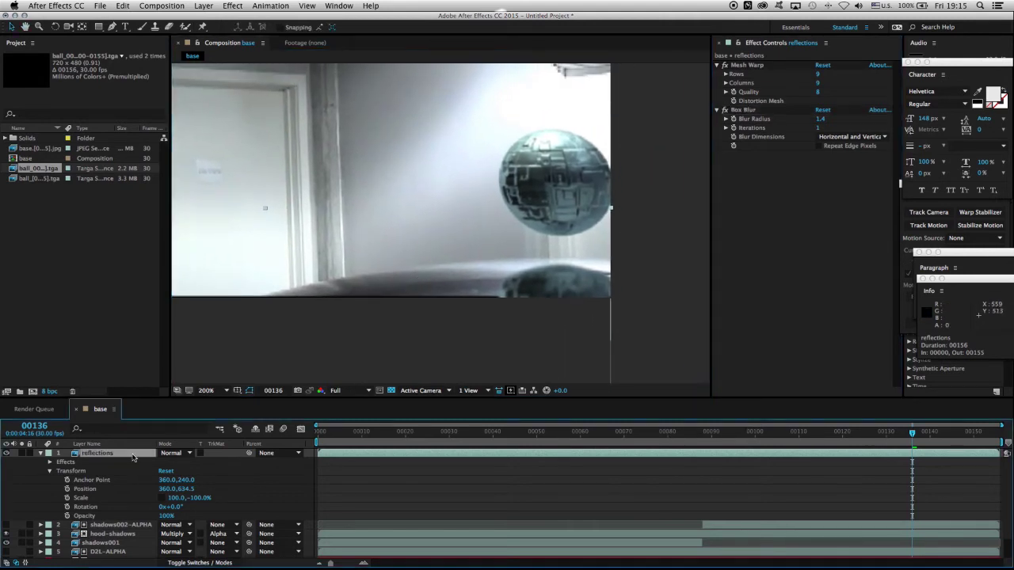
left_click(40, 455)
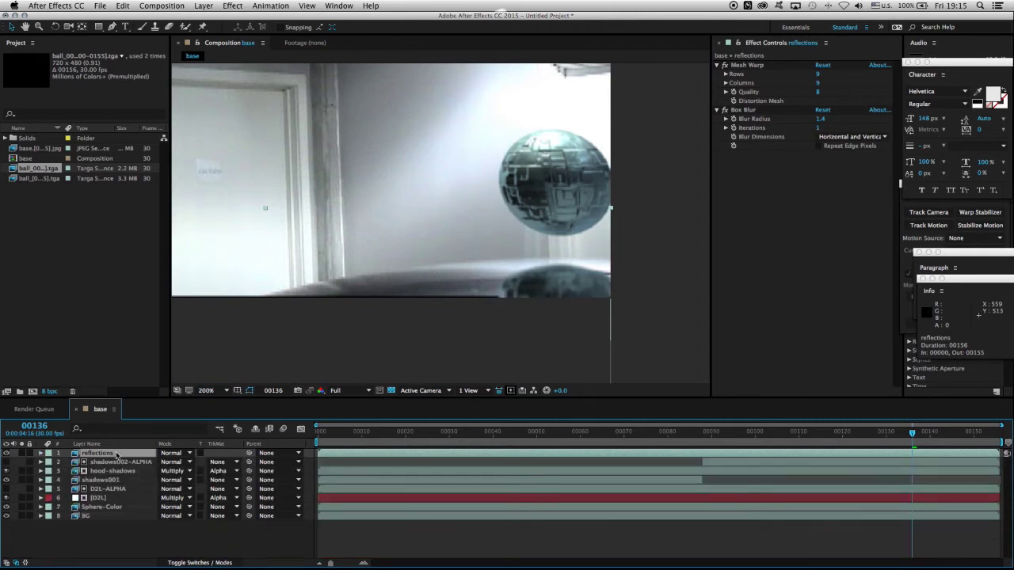
left_click_drag(117, 454, 125, 480)
Add Hue/Saturation to the reflections layer between Mesh Warp and Box Blur, with Master Saturation -31 and Master Lightness 11
scroll(548, 287, "up", 3)
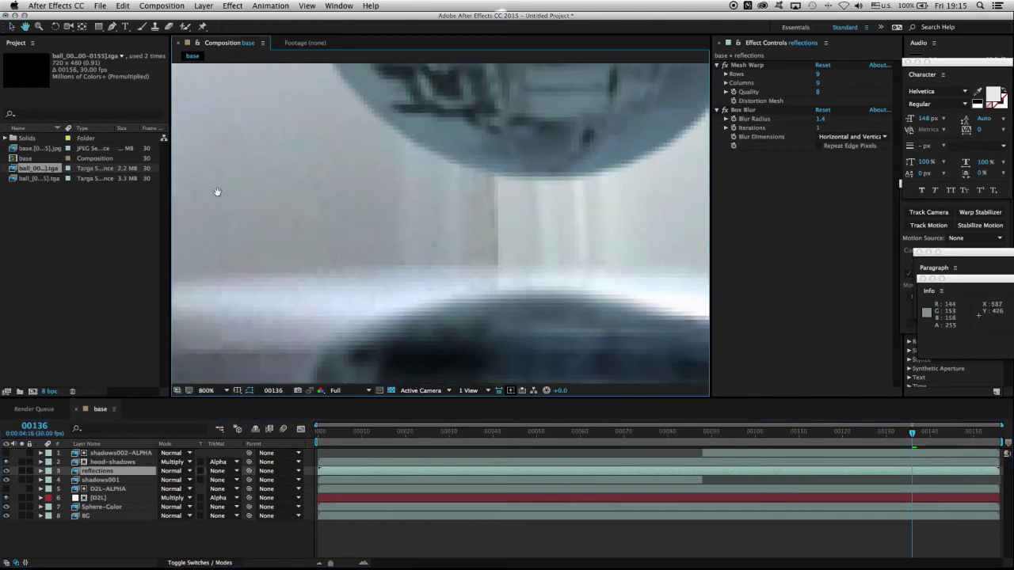
scroll(385, 267, "down", 1)
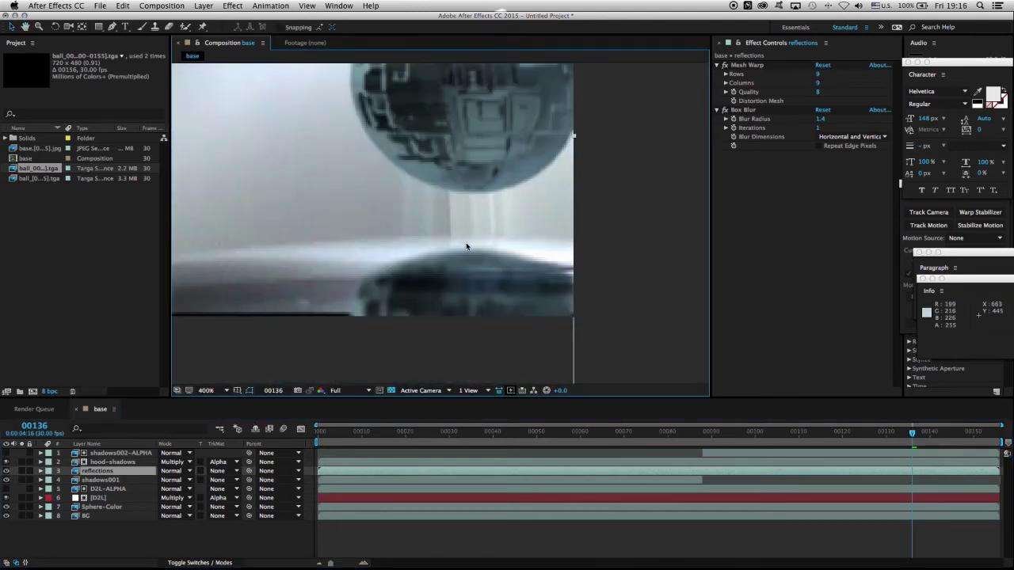
left_click(743, 110)
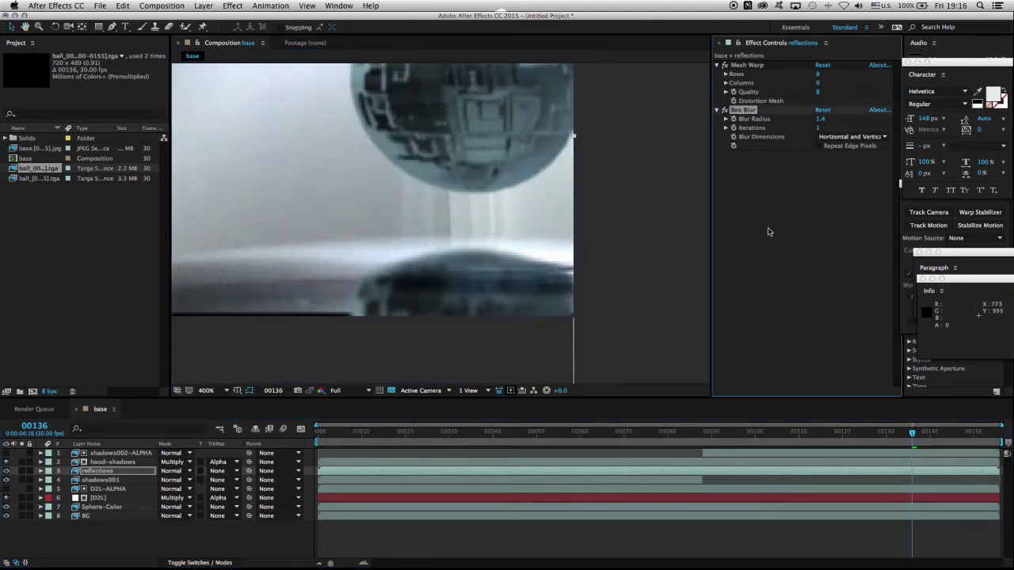
left_click(226, 7)
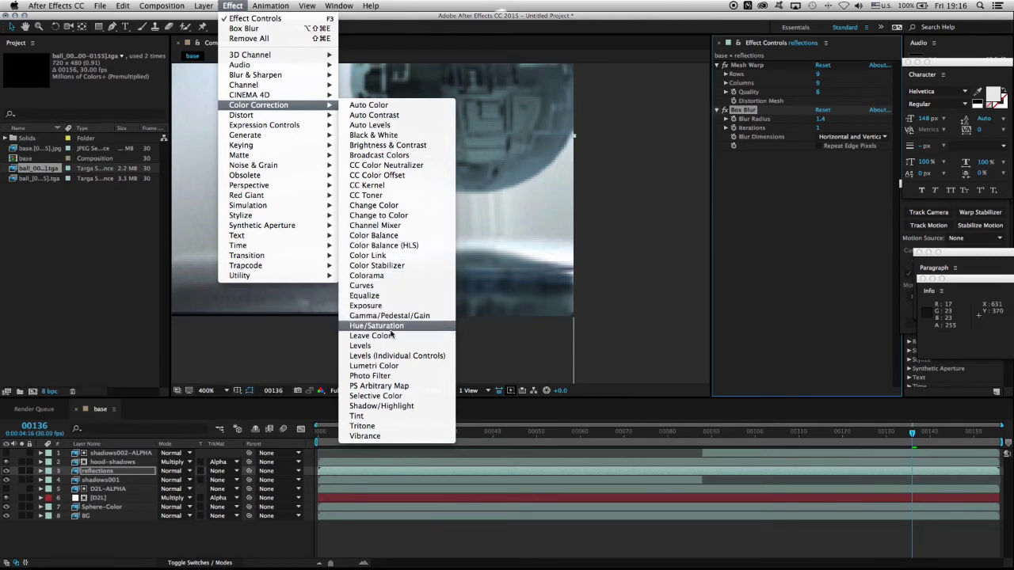
left_click(380, 325)
left_click_drag(753, 157, 751, 108)
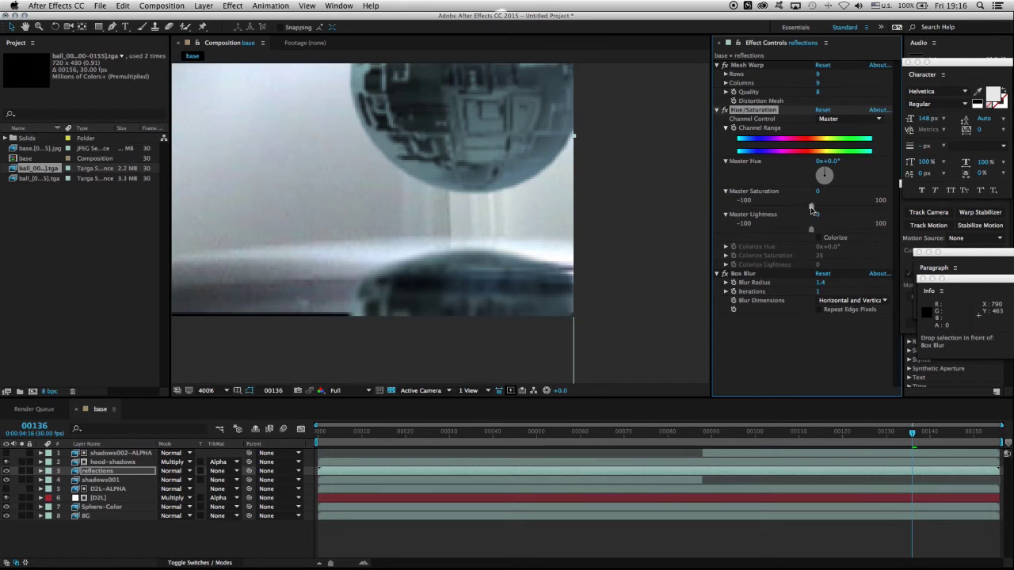
left_click_drag(813, 232, 820, 232)
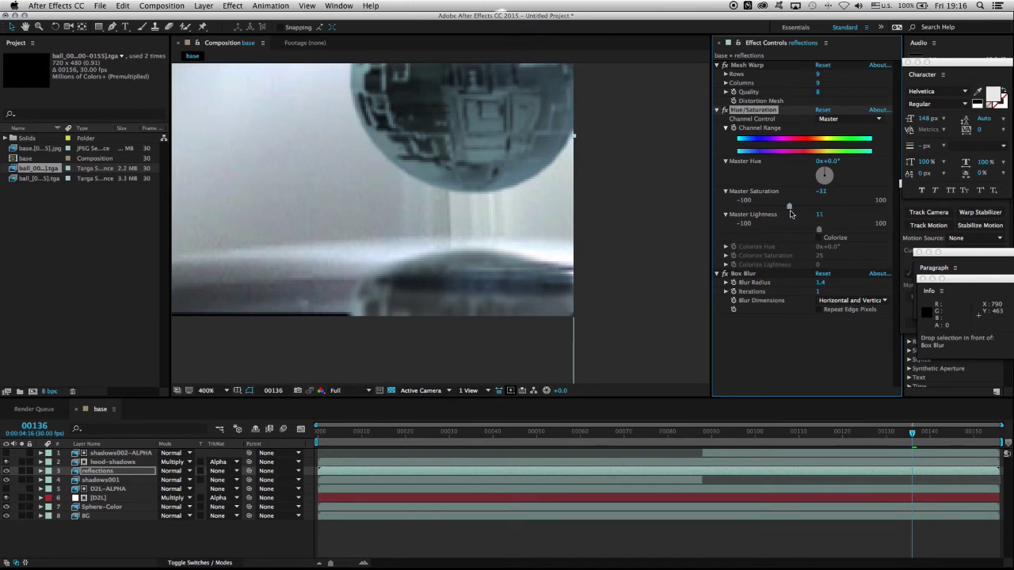
Set the reflections layer's blending mode to Overlay and scrub to frame 140 to check the reflection
scroll(438, 205, "down", 4)
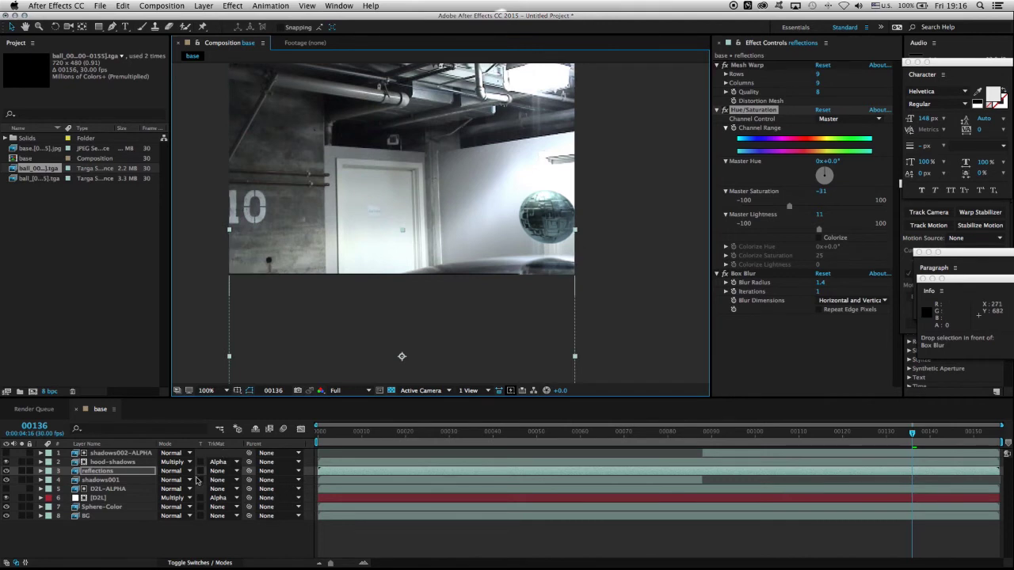
left_click(175, 471)
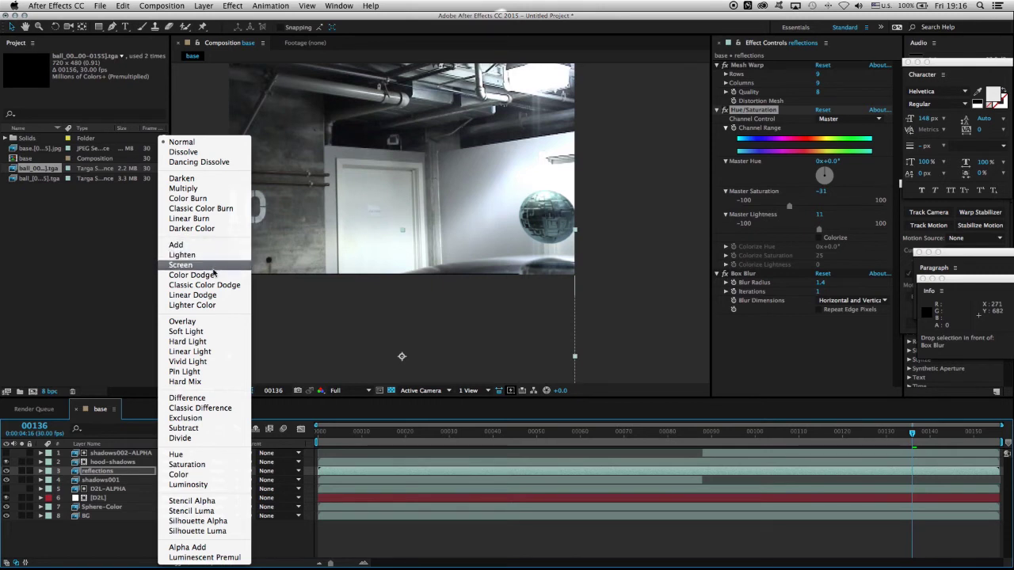
left_click(207, 321)
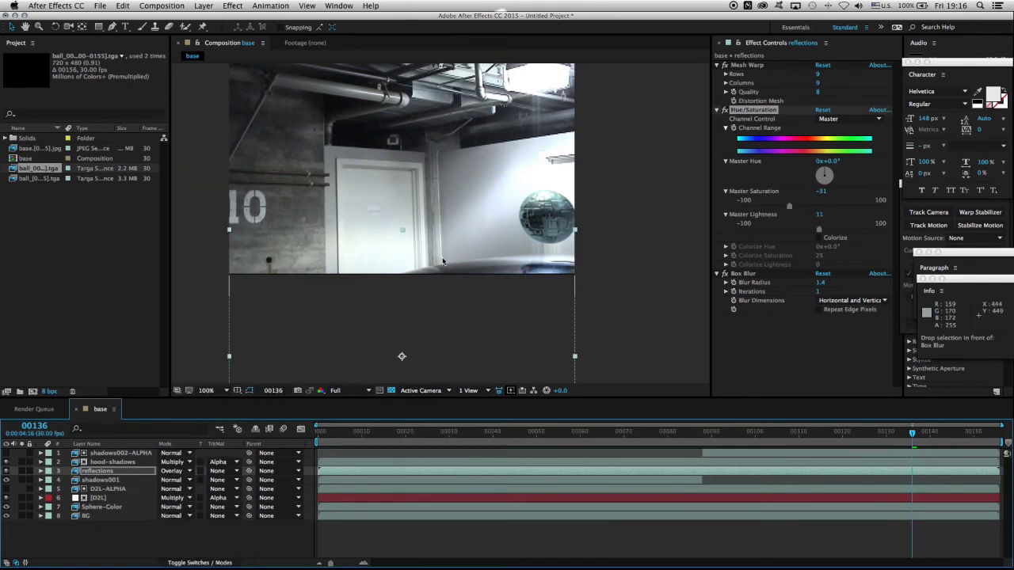
scroll(536, 266, "up", 1)
left_click(720, 433)
left_click_drag(698, 435, 931, 434)
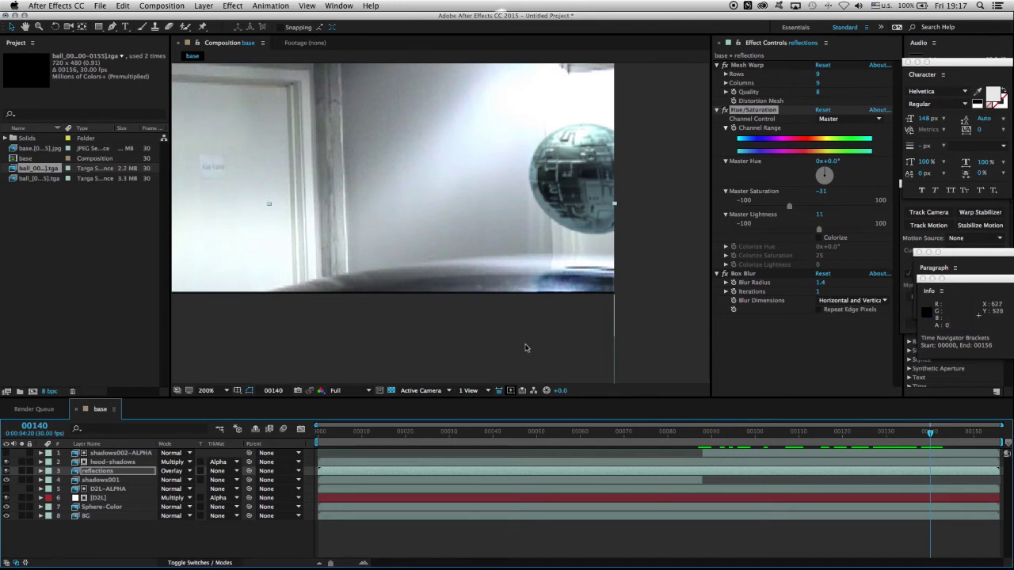
Set the reflections layer's opacity to 75% and scrub the footage to frame 130 to check the blend
scroll(544, 316, "down", 1)
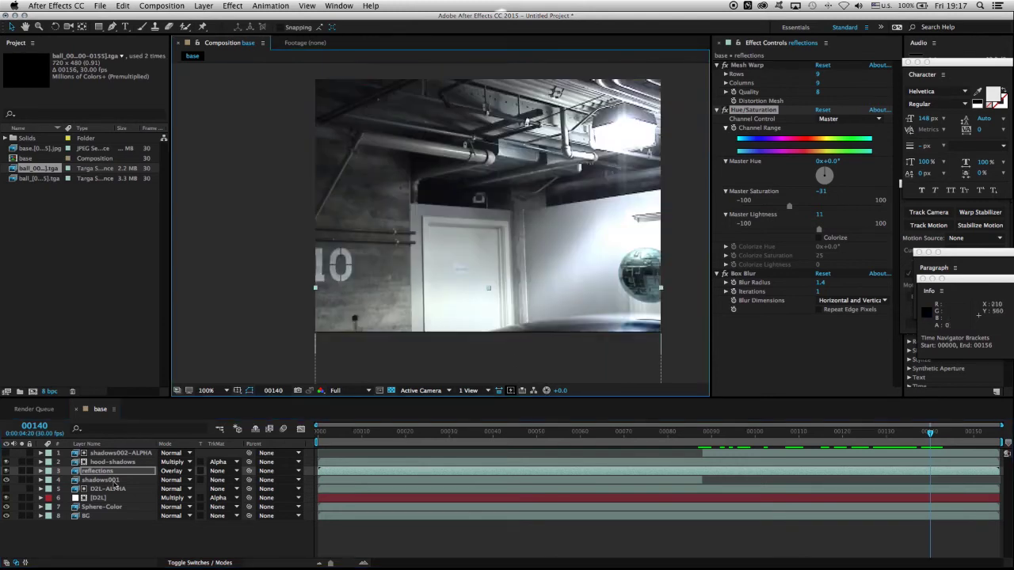
left_click(41, 470)
left_click(165, 534)
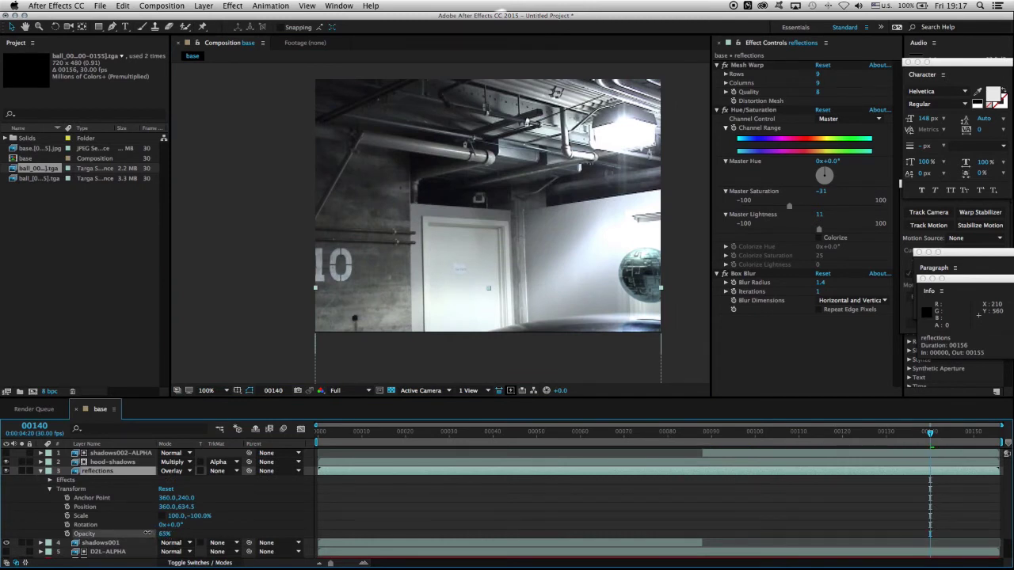
left_click(708, 433)
left_click_drag(698, 438, 888, 419)
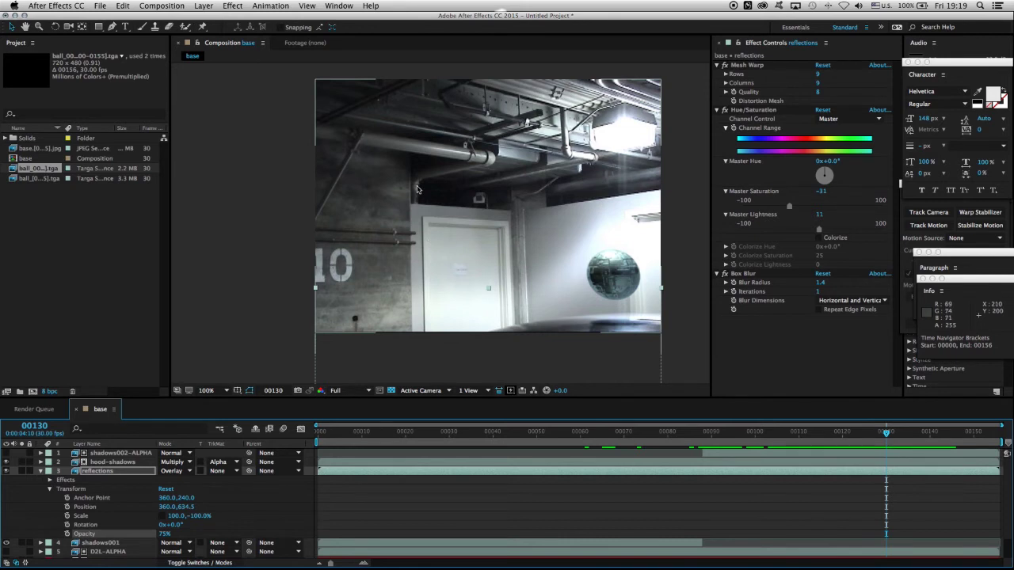
At frame 9, duplicate the BG layer, name the copy FG, and move it to the top of the layer stack
left_click_drag(340, 432, 359, 413)
scroll(483, 105, "up", 1)
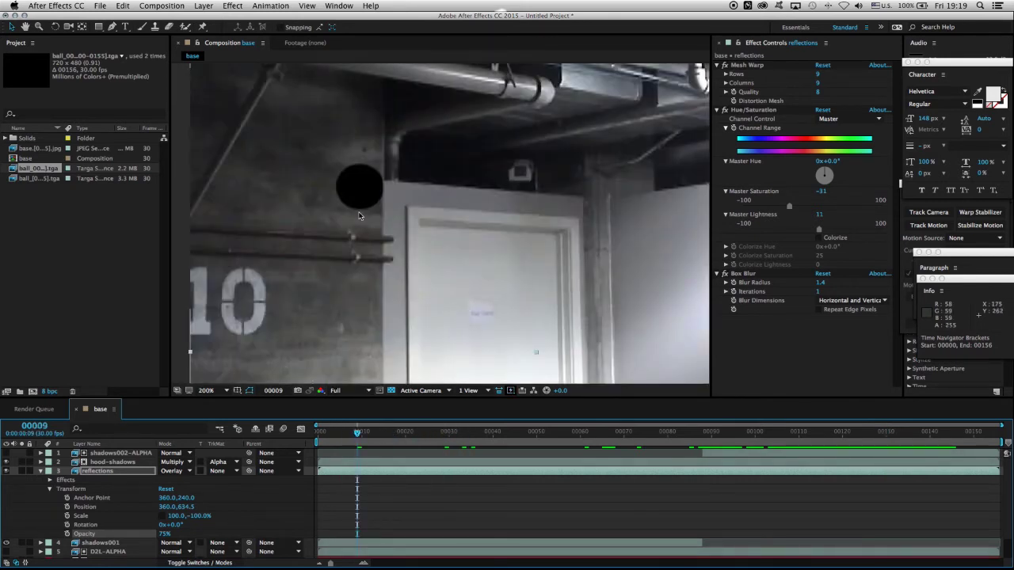
scroll(483, 105, "up", 1)
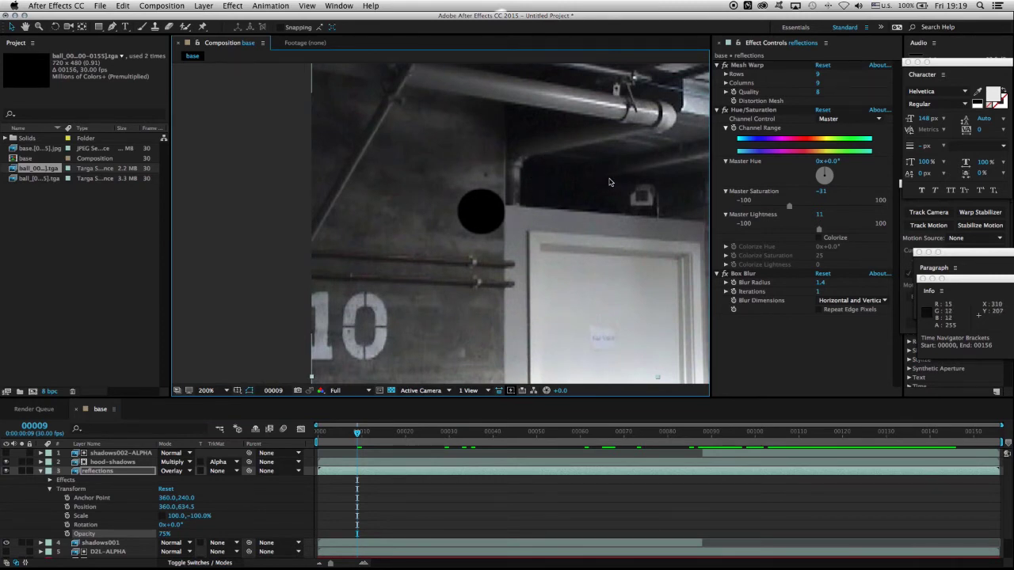
left_click(40, 471)
left_click(110, 517)
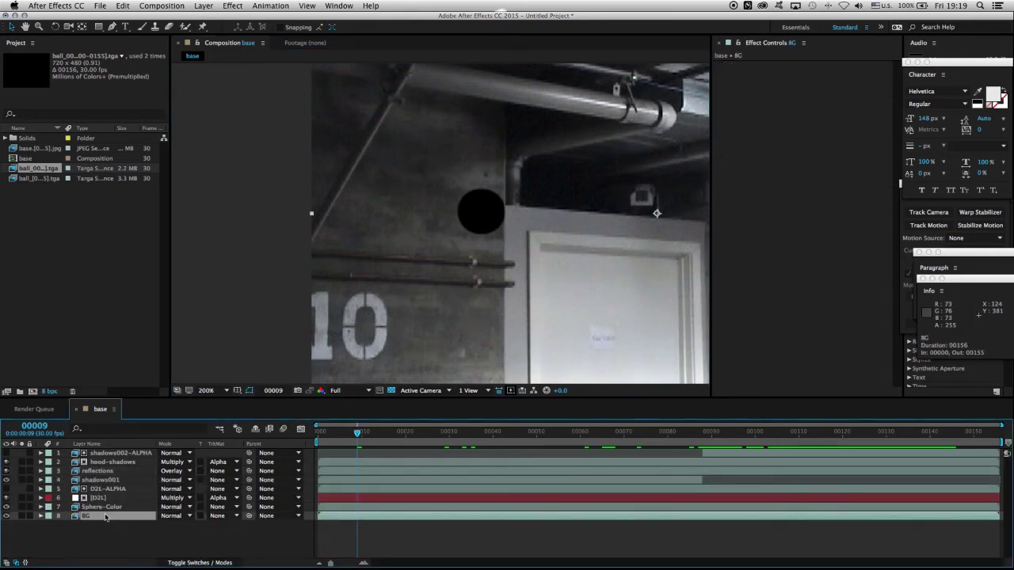
key("super+d")
key("Return")
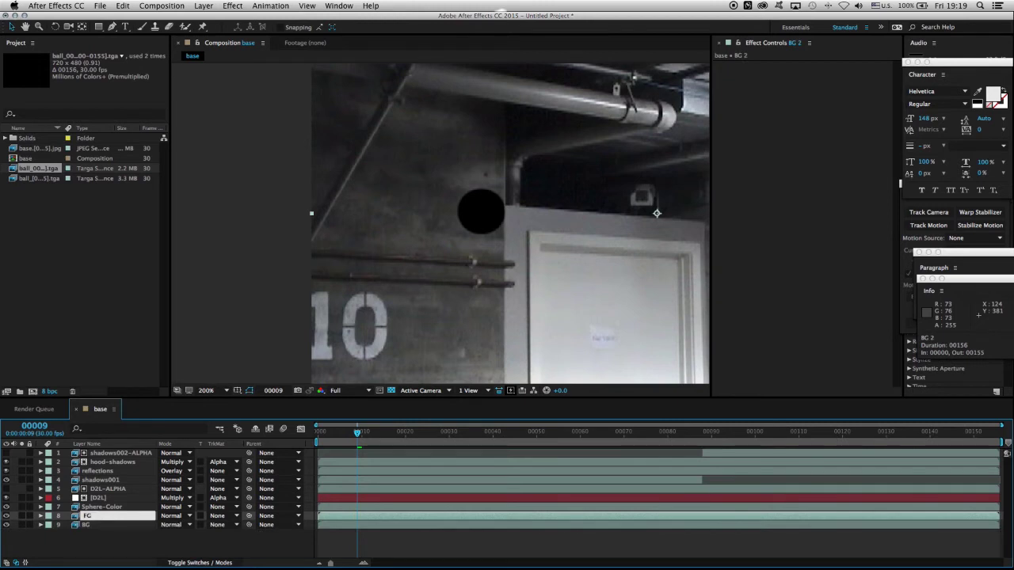
type("FG")
key("Return")
left_click_drag(115, 516, 121, 452)
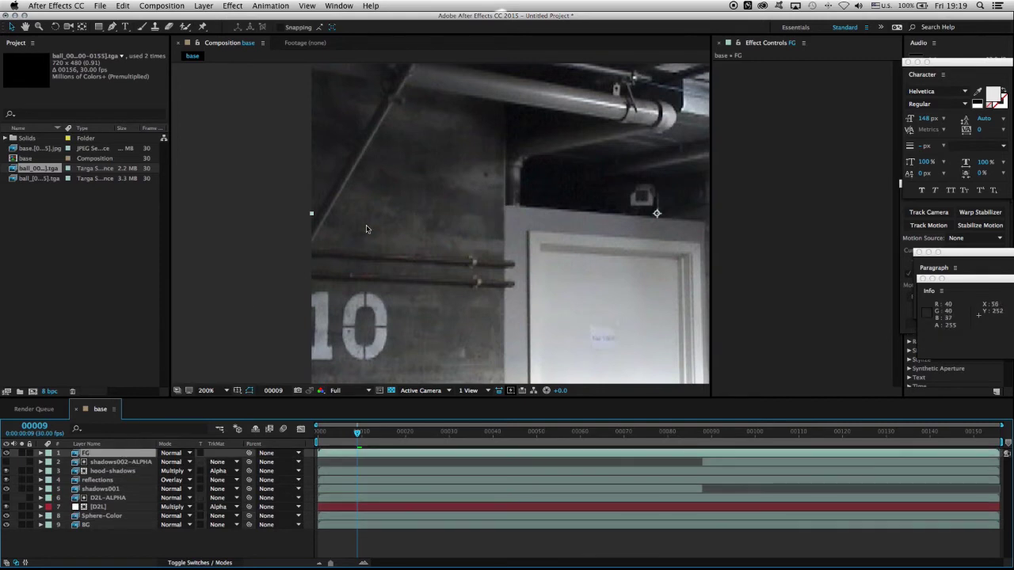
Draw a rectangular mask on the FG layer over the wall and door, starting at the door frame's upper edge
left_click_drag(513, 194, 444, 248)
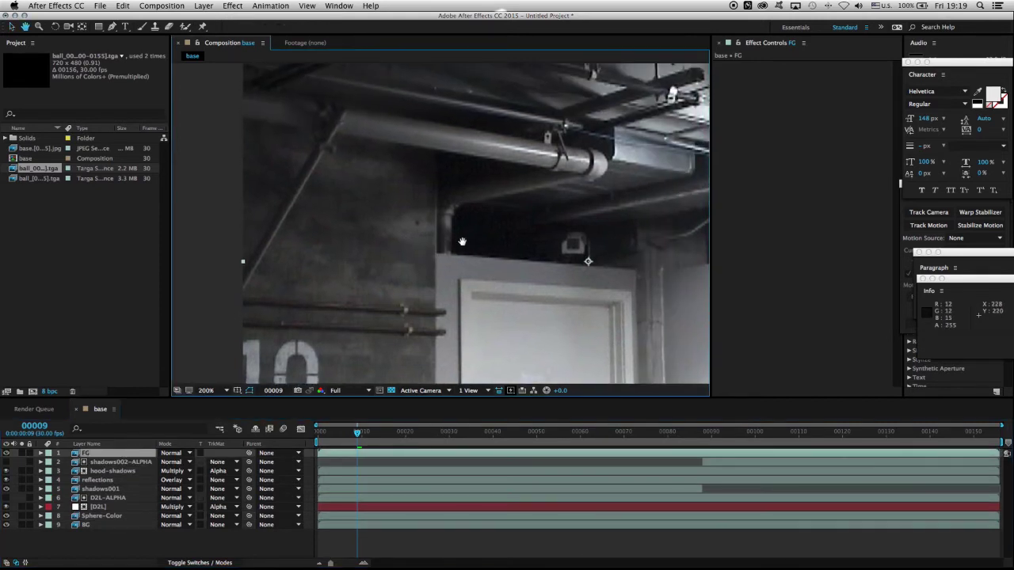
left_click(99, 26)
mouse_move(527, 266)
left_mouse_down()
mouse_move(299, 325)
mouse_move(296, 408)
left_mouse_up()
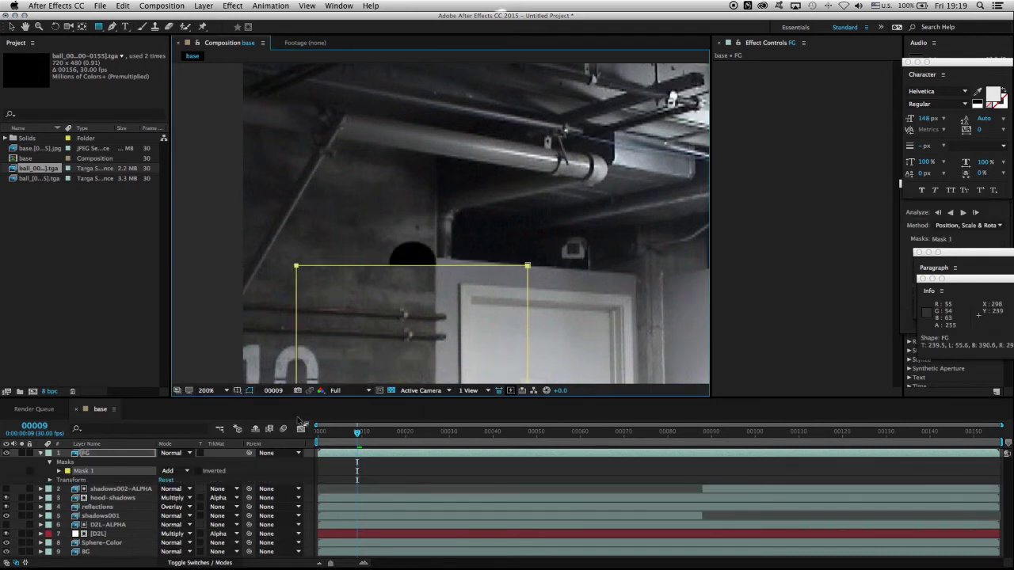
Raise the mask's upper-left corner and pull its right side inward so its top edge follows the door frame's slope
key("v")
left_click_drag(461, 298, 479, 280)
left_click_drag(314, 236, 314, 222)
left_click_drag(544, 298, 504, 294)
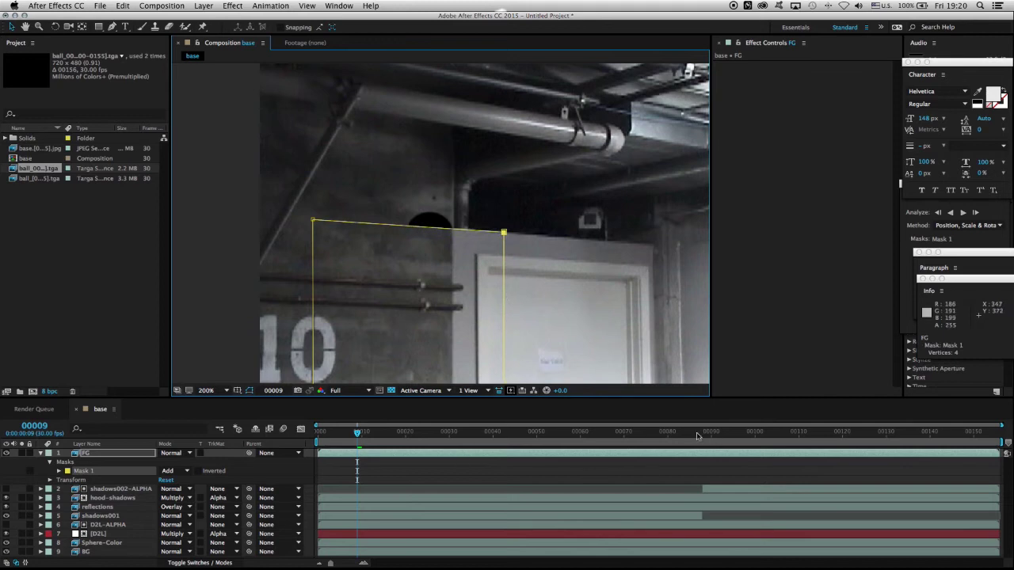
At frame 28, nudge the top edge of the FG layer's Mask 1 slightly upward to meet the door frame
left_click(423, 434)
left_click(488, 434)
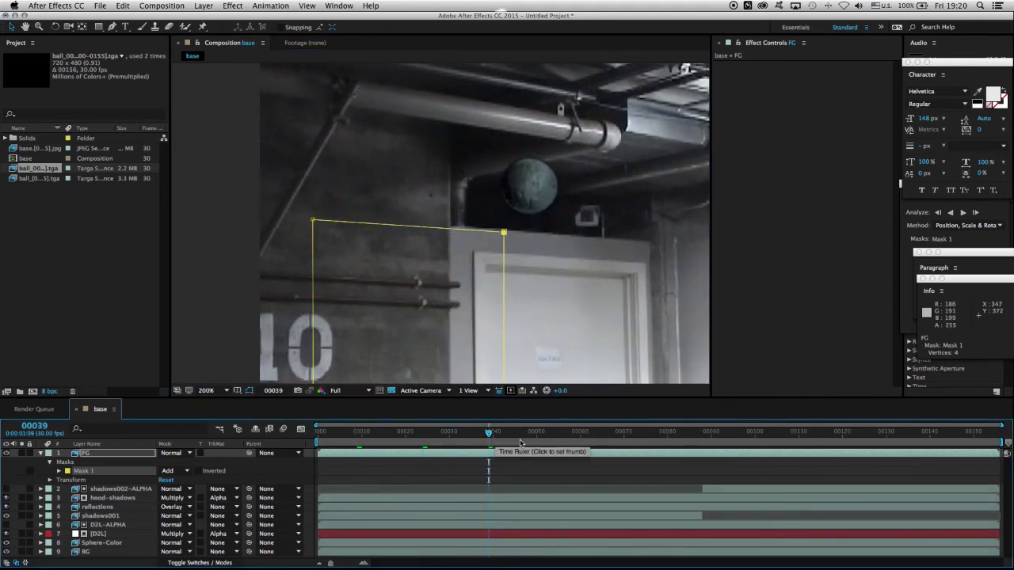
left_click_drag(497, 439, 440, 440)
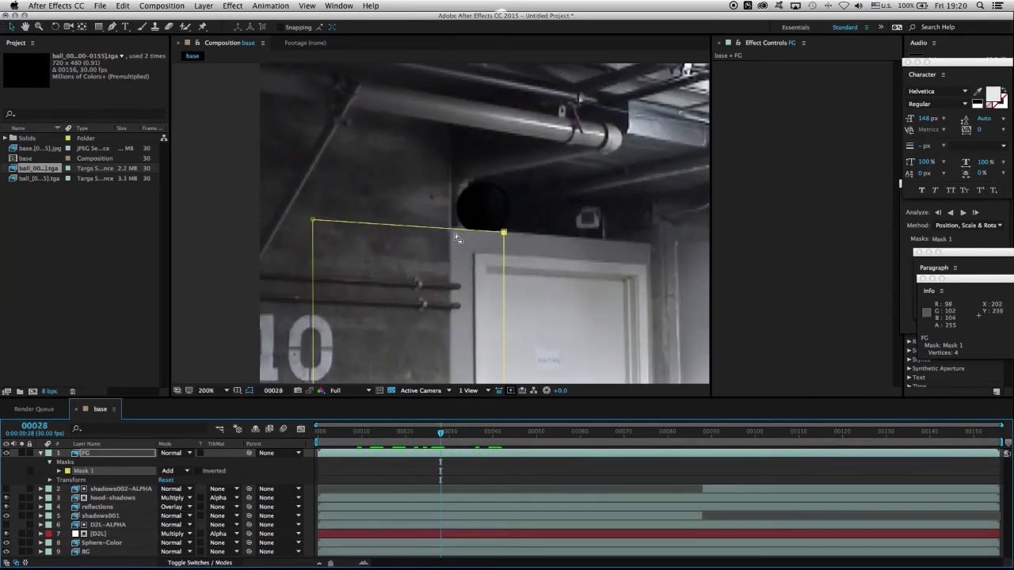
left_click_drag(460, 226, 458, 226)
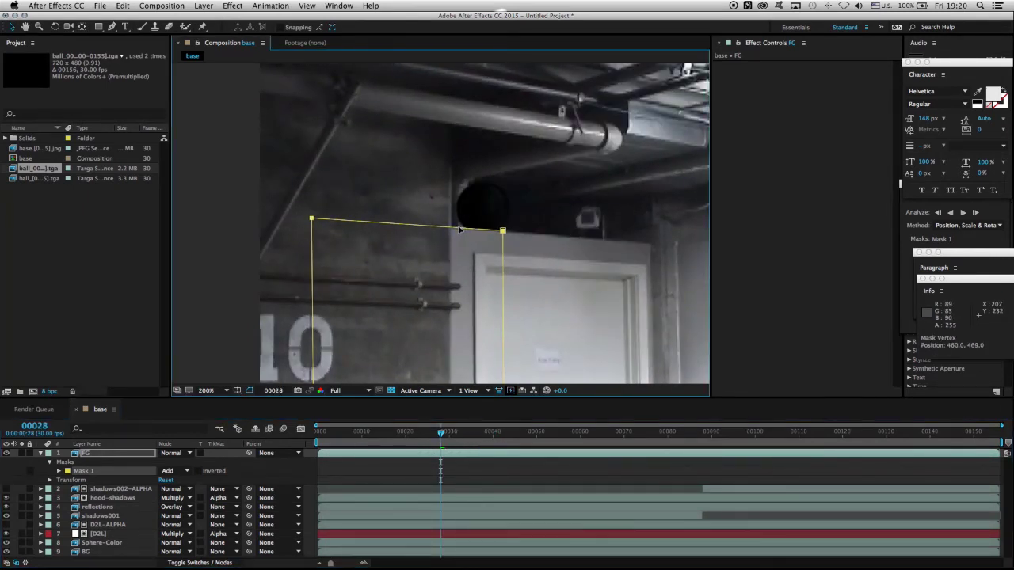
left_click(59, 472)
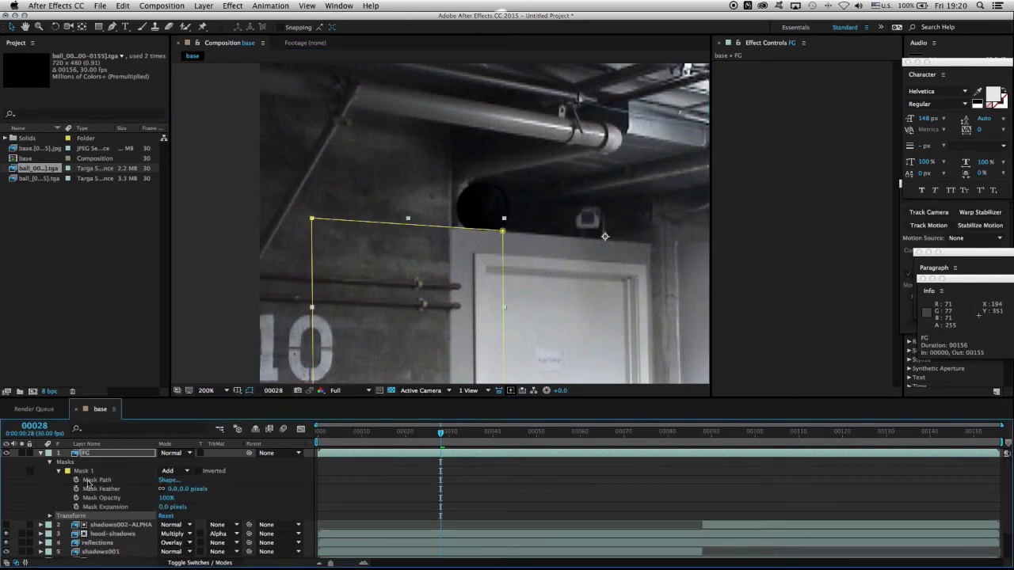
Start a second RotoBezier pen mask on the FG layer, tracing the large ceiling pipe's upper edge, rounded end and start of its underside
left_click(114, 26)
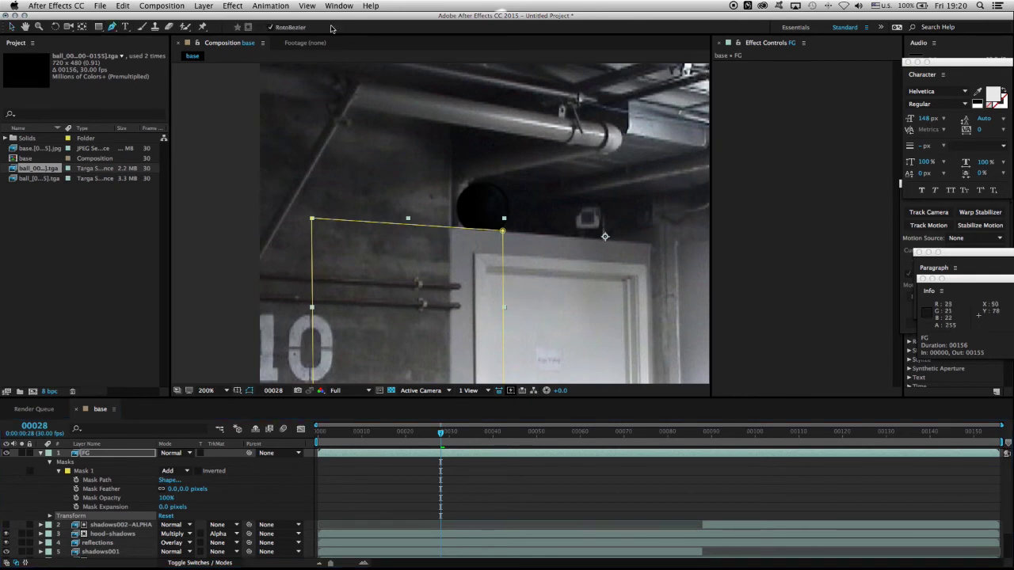
key(".")
left_click_drag(609, 156, 400, 266)
left_click(334, 93)
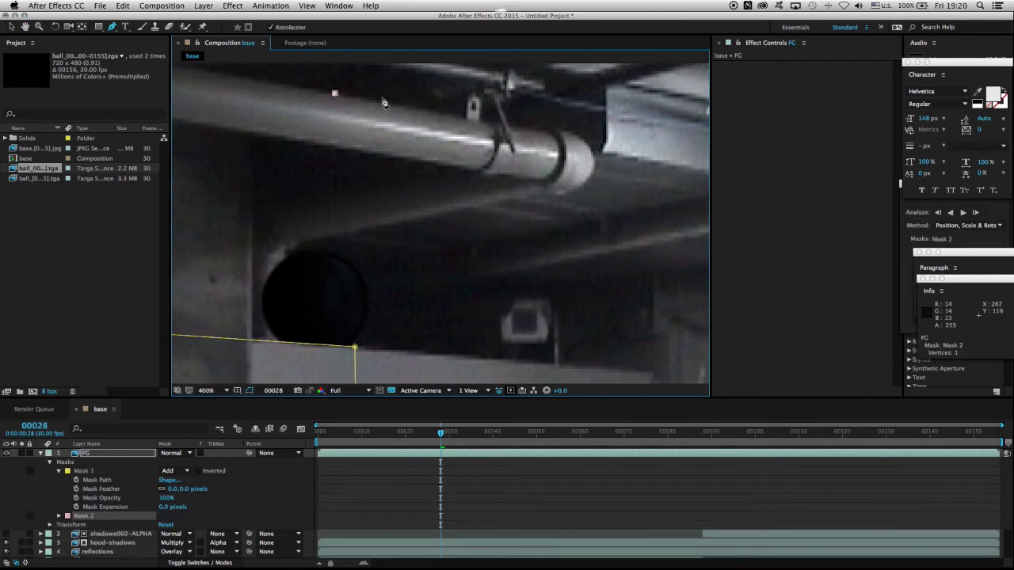
left_click(412, 108)
left_click(517, 127)
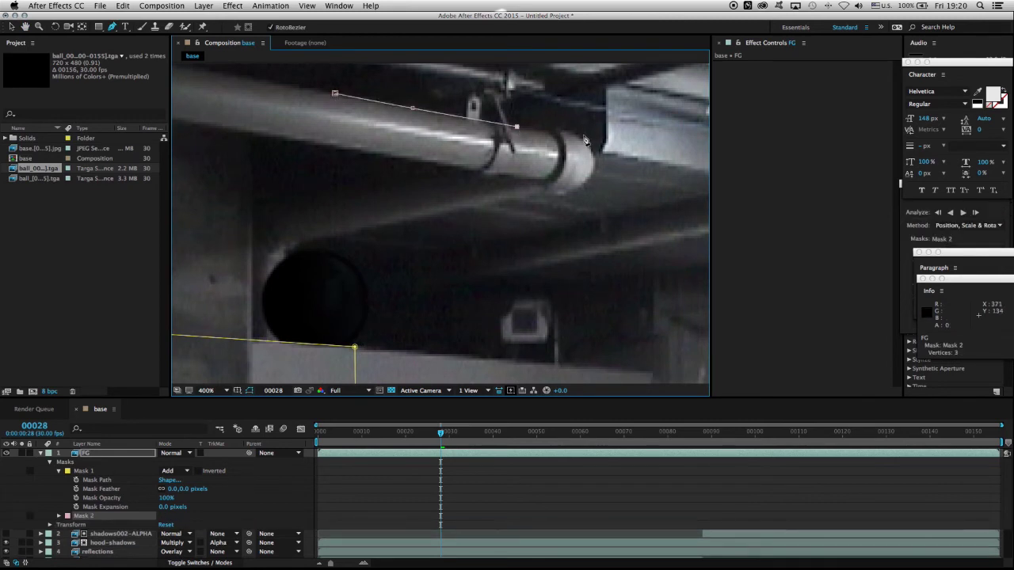
left_click(577, 136)
left_click(593, 154)
left_click(575, 189)
left_click(472, 205)
Continue the second mask along the diagonal pipe to the wall corner, down past the door frame's upper edge and across the wall
left_click_drag(375, 217, 539, 148)
left_click(588, 148)
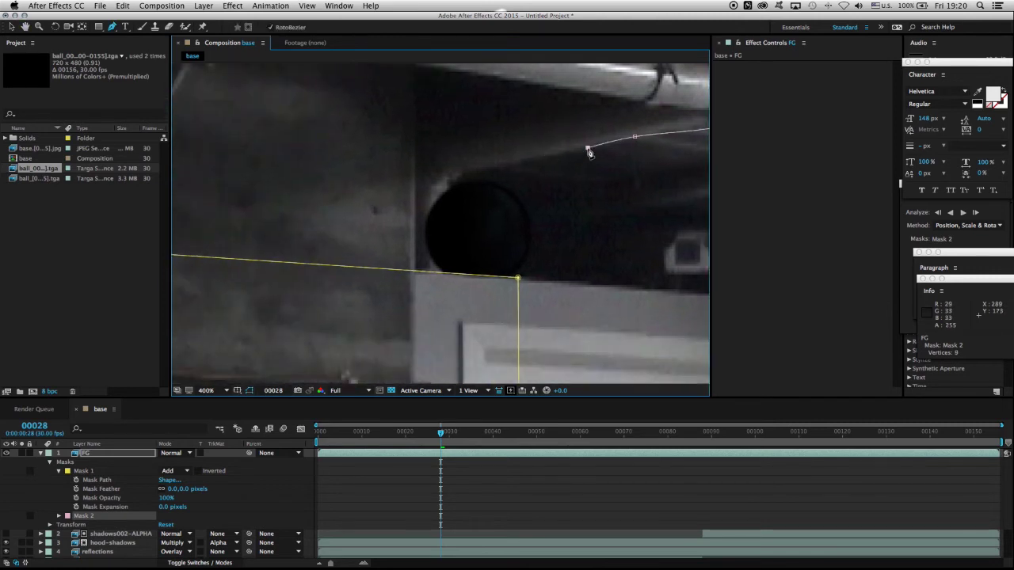
left_click(520, 159)
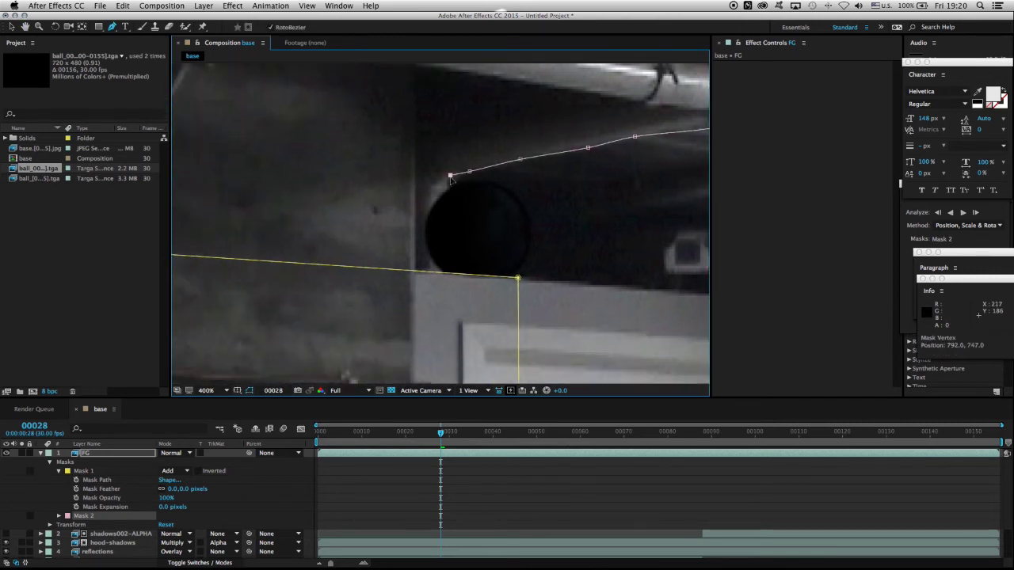
left_click(447, 188)
left_click(453, 308)
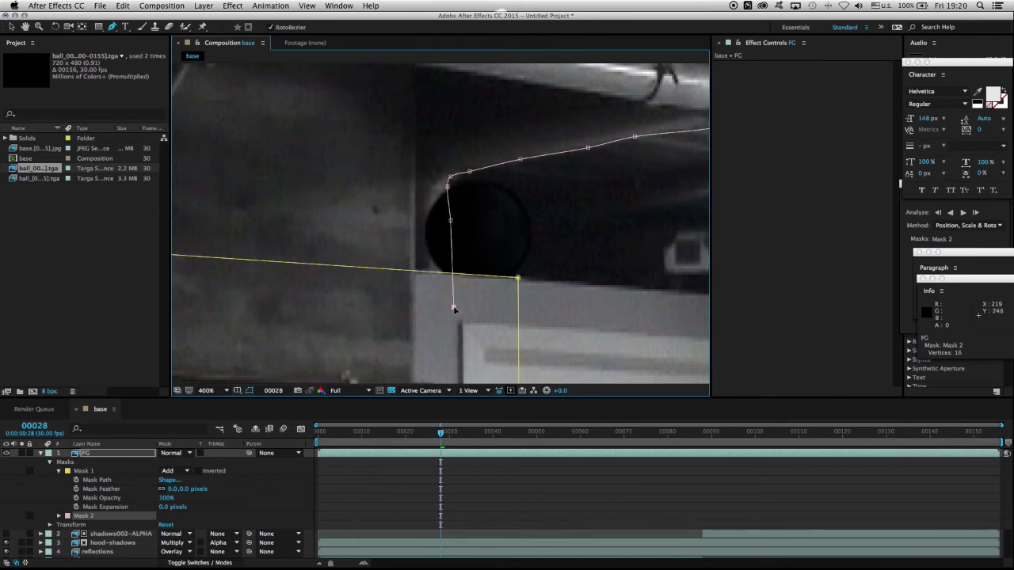
left_click(215, 322)
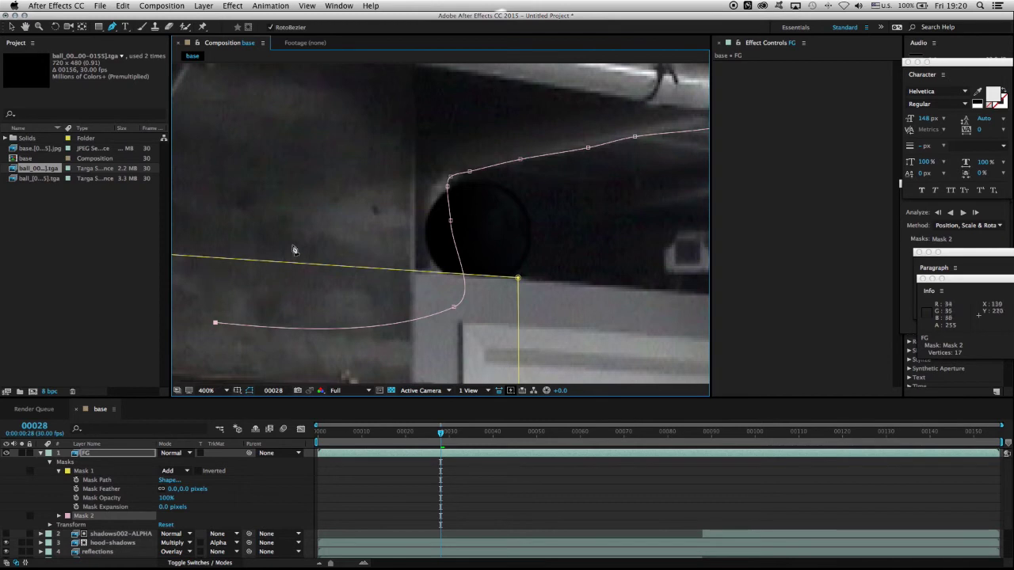
Close the second mask up the concrete wall and along the ceiling pipe to its starting point, then scrub the frames to check it
left_click_drag(290, 143, 363, 185)
key("comma")
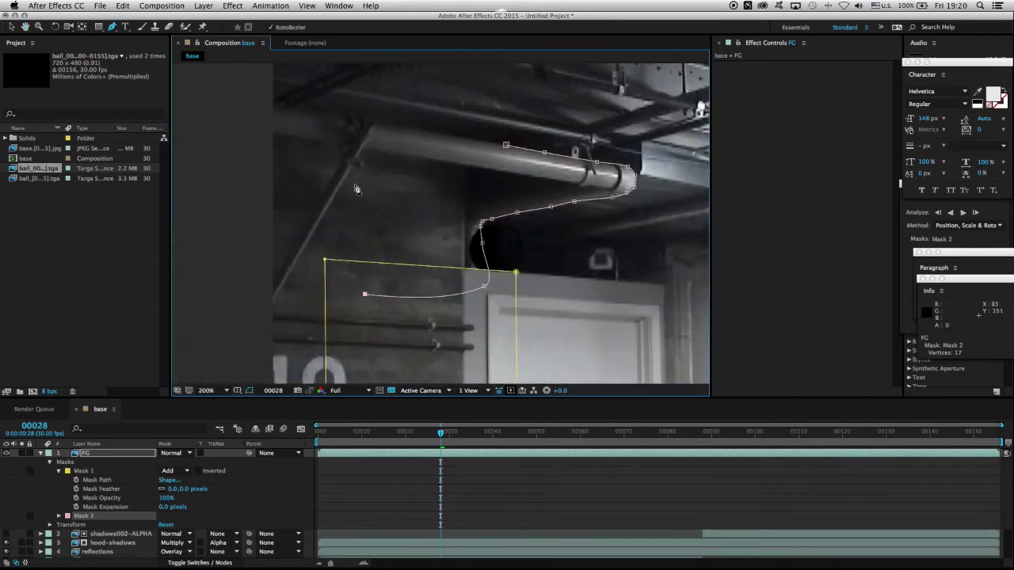
left_click(363, 213)
left_click(368, 138)
left_click(468, 134)
left_click(505, 146)
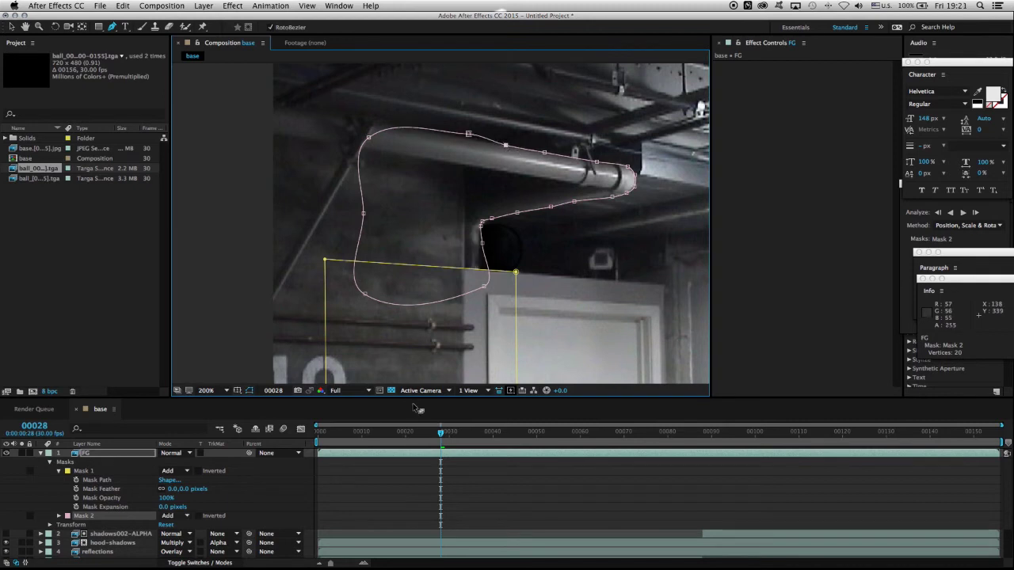
left_click_drag(439, 435, 473, 439)
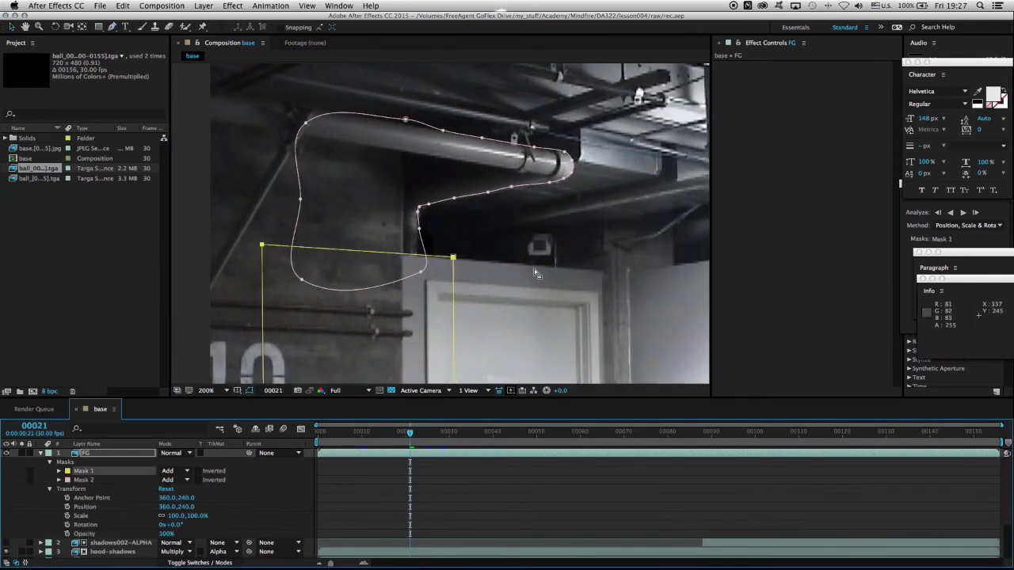
Inspect the vertical light streak below the ceiling lamp, then create a white 720 × 480 px solid named sphere-flares
key("h")
left_click_drag(535, 240, 217, 178)
key("space")
left_click_drag(404, 164, 374, 292)
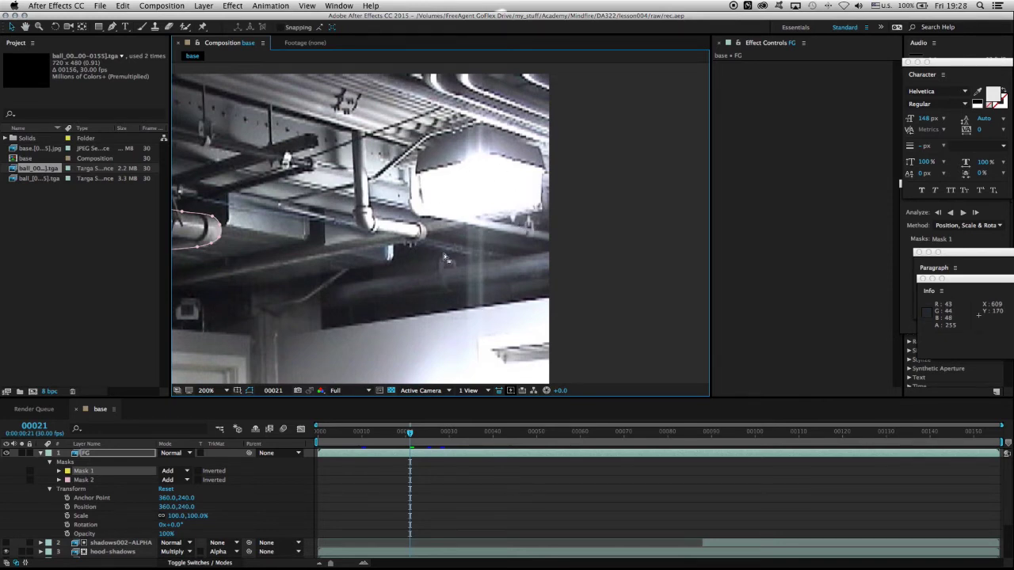
key("period")
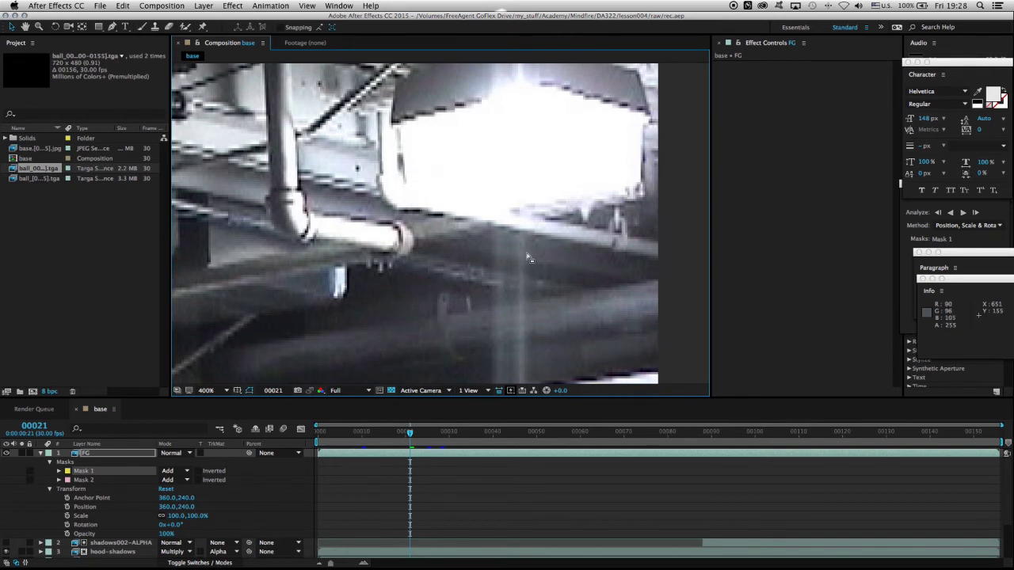
left_click(203, 5)
mouse_move(238, 18)
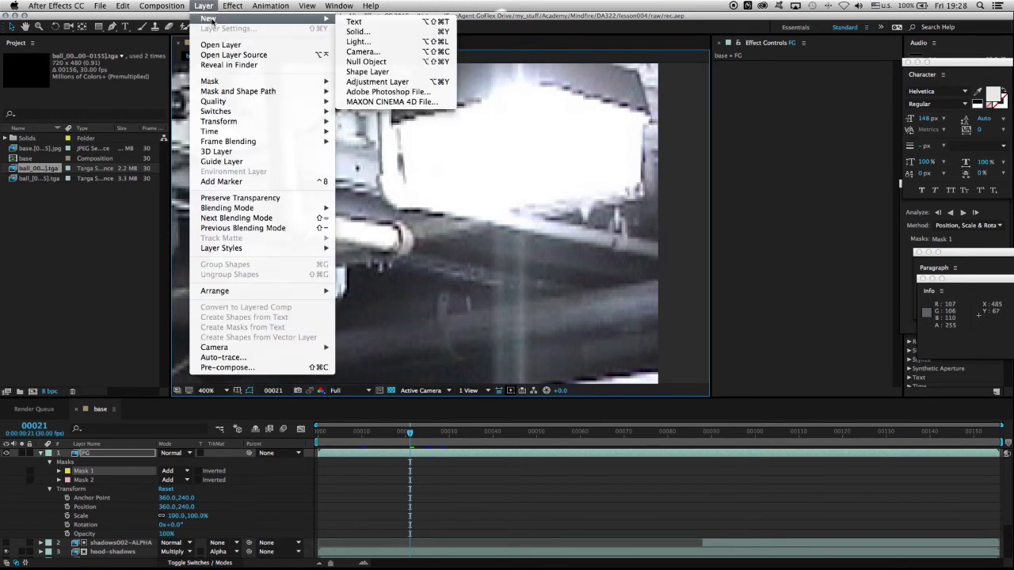
left_click(382, 31)
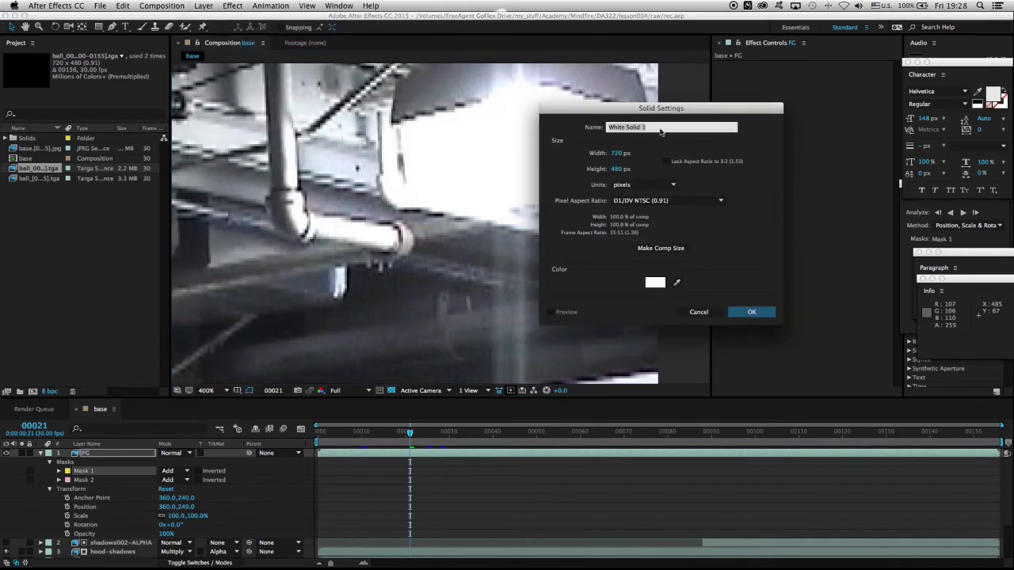
type("sphere-flares")
key("Return")
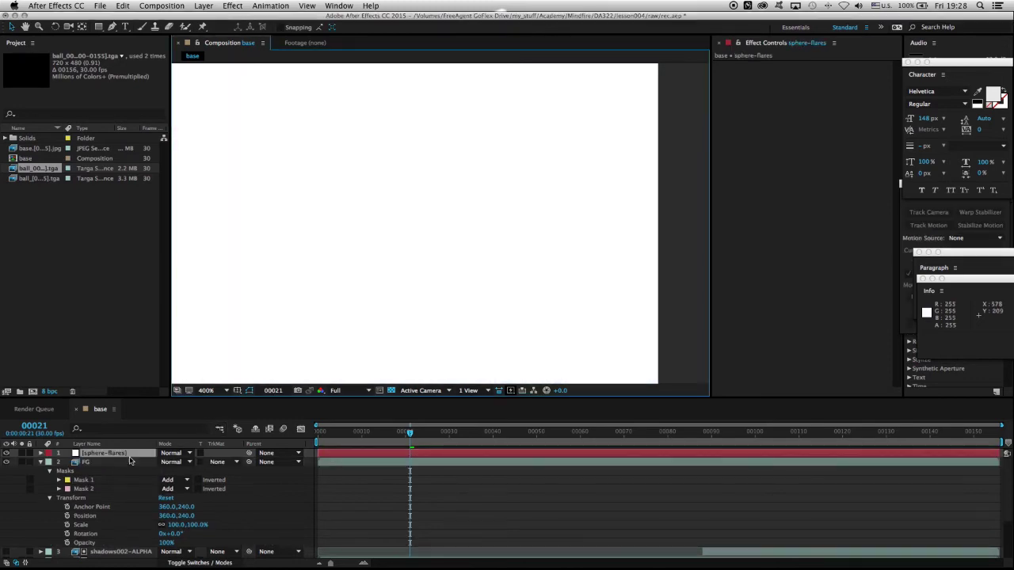
Set the sphere-flares layer's blending mode to Multiply and move to frame 133, where the sphere passes the bright wall
left_click(175, 453)
left_click(184, 188)
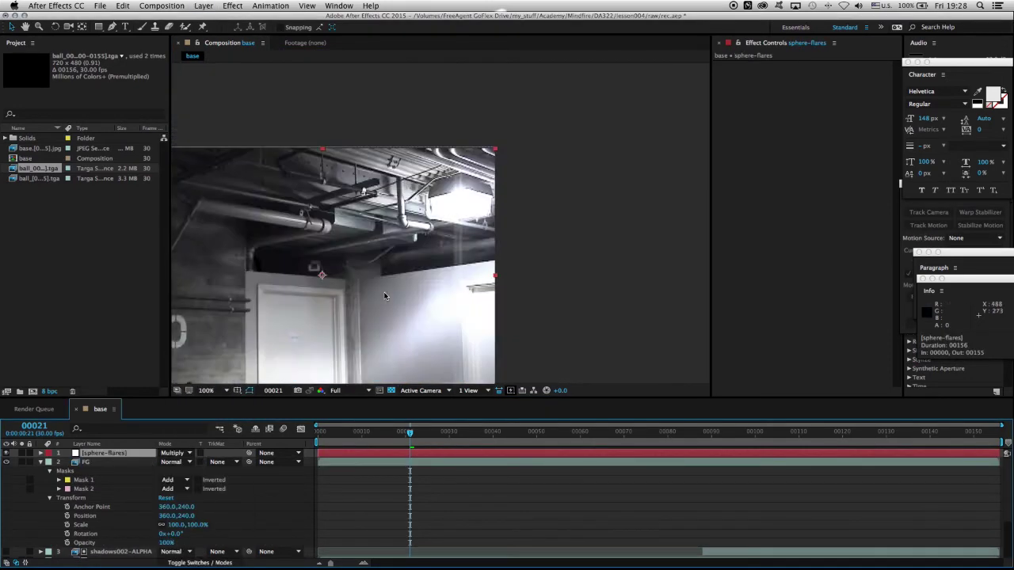
scroll(384, 295, "up", 1)
left_click_drag(384, 295, 374, 181)
left_click_drag(411, 437, 897, 454)
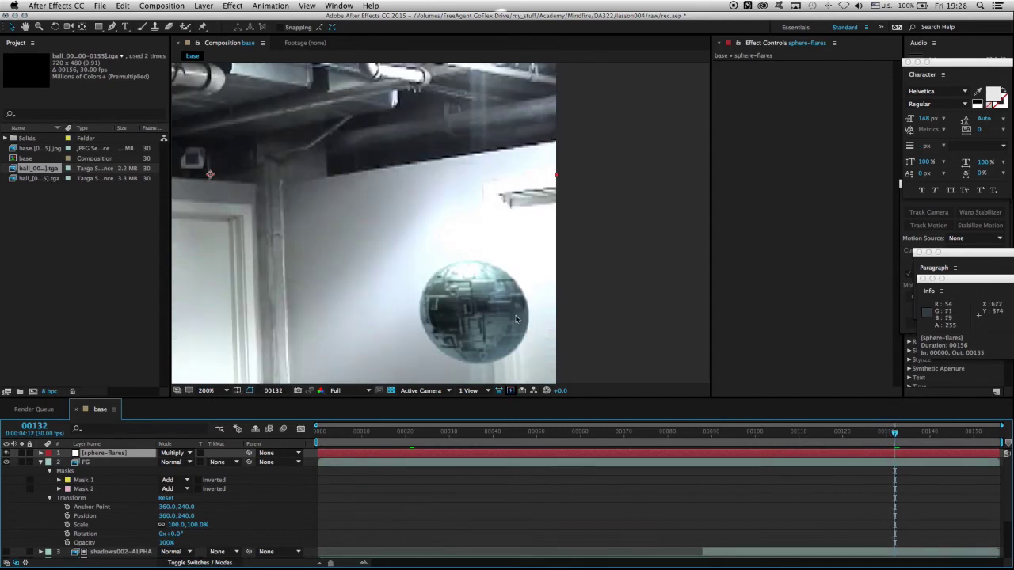
key("Page_Down")
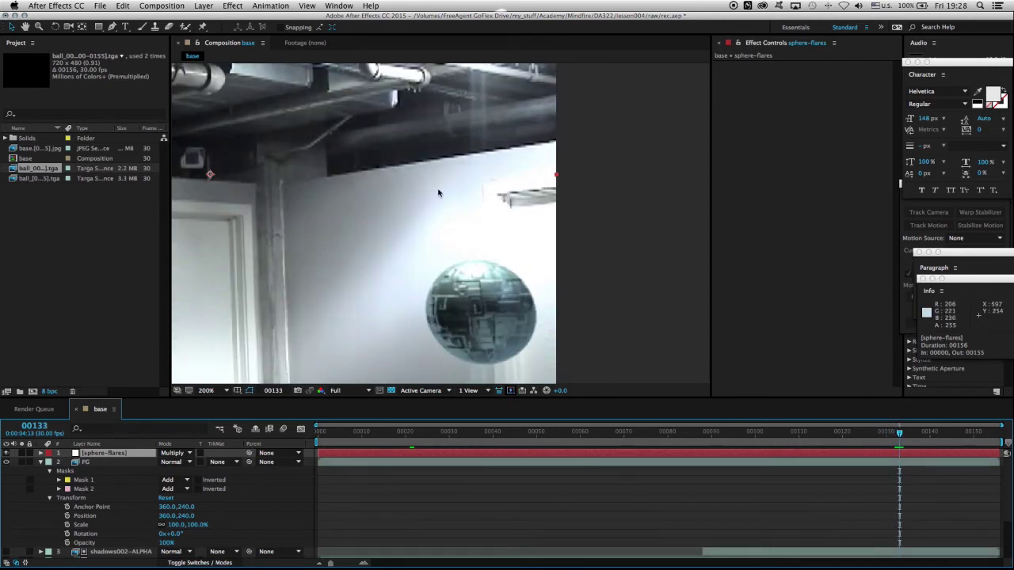
Draw a very thin vertical rectangular mask on the sphere-flares layer, running from just below the sphere up through its middle
left_click_drag(103, 28, 152, 33)
left_click(151, 454)
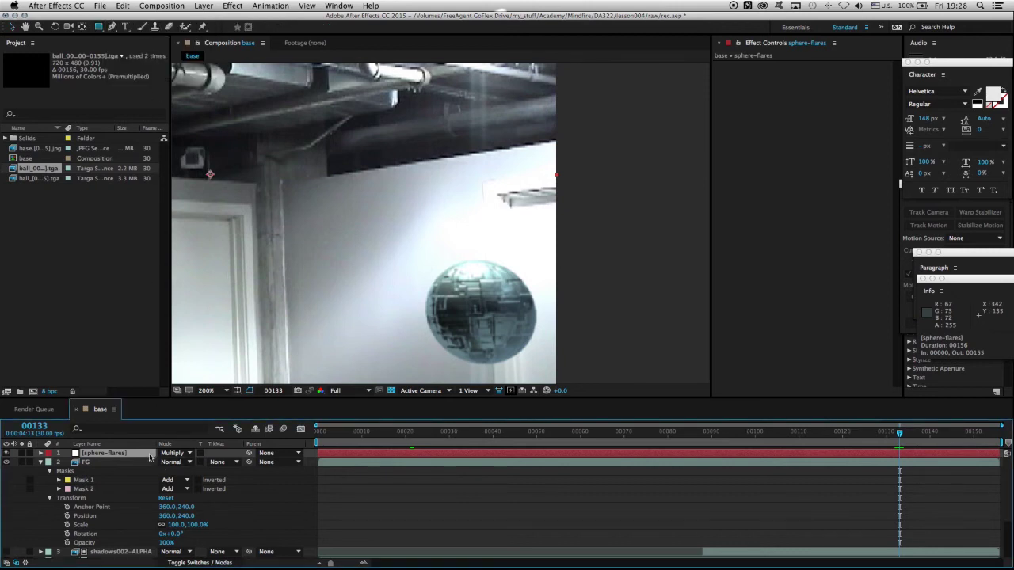
scroll(467, 297, "up", 1)
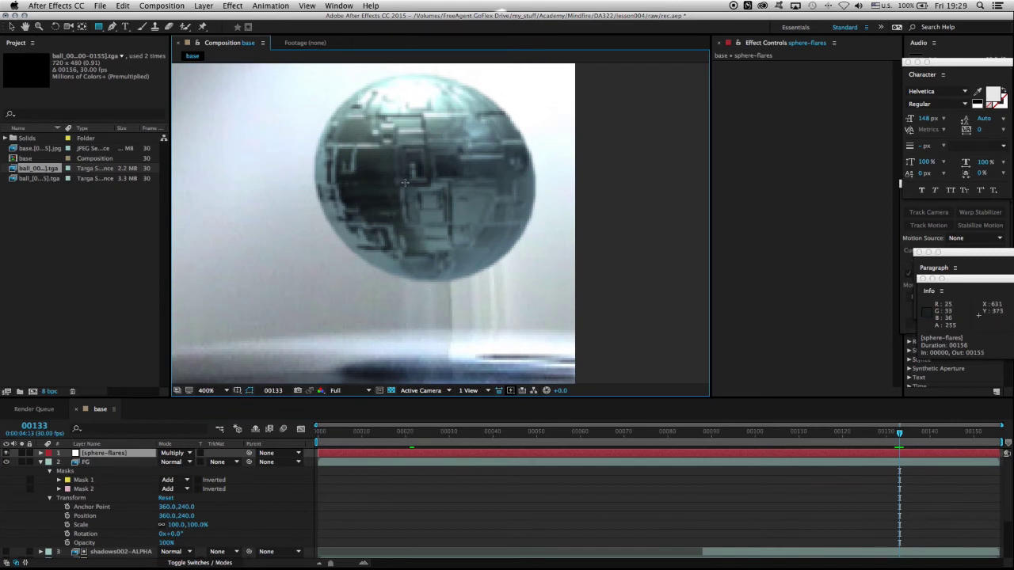
left_click_drag(428, 297, 431, 44)
left_click(83, 27)
left_click_drag(440, 104, 439, 102)
left_click_drag(376, 203, 356, 151)
Extend the lower end of the thin sphere-flares mask slightly further below the sphere
left_click(90, 478)
left_click(92, 472)
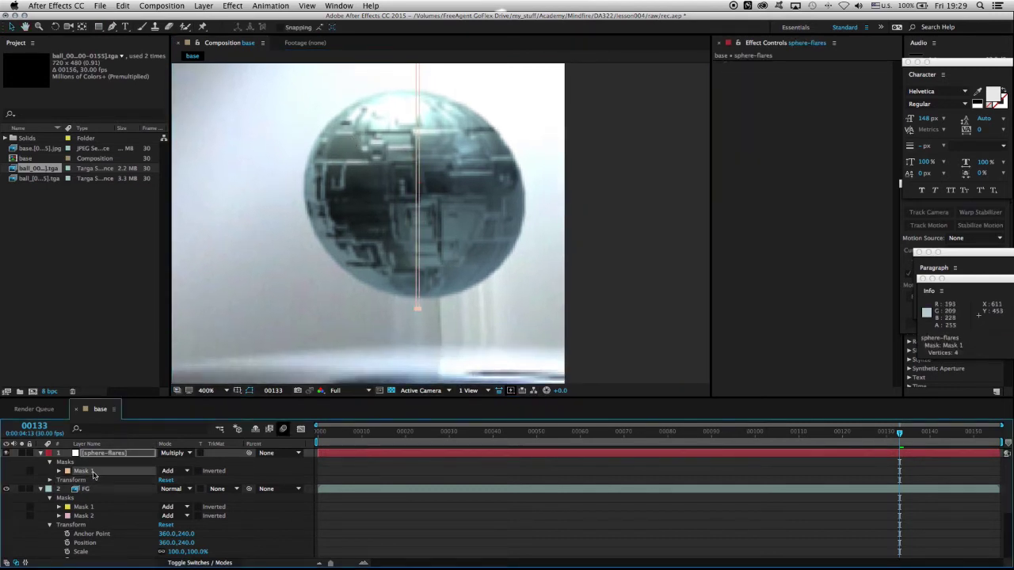
left_click(420, 312)
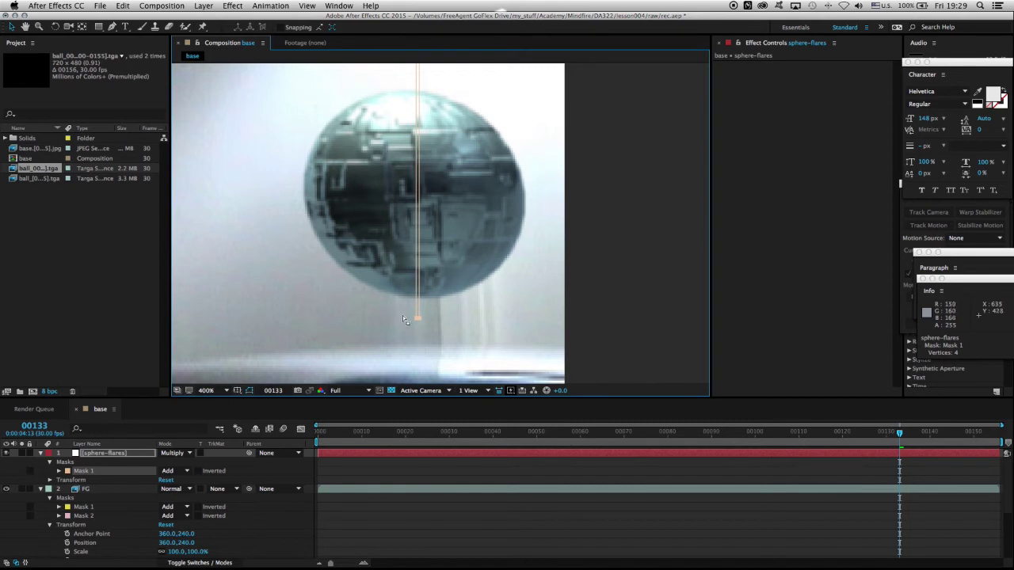
mouse_move(354, 162)
left_mouse_down()
mouse_move(356, 191)
mouse_move(357, 145)
left_mouse_up()
Rename the sphere-flares mask as Mask 1-core, duplicate it, and name the copy Mask 1-falloff
left_click(124, 476)
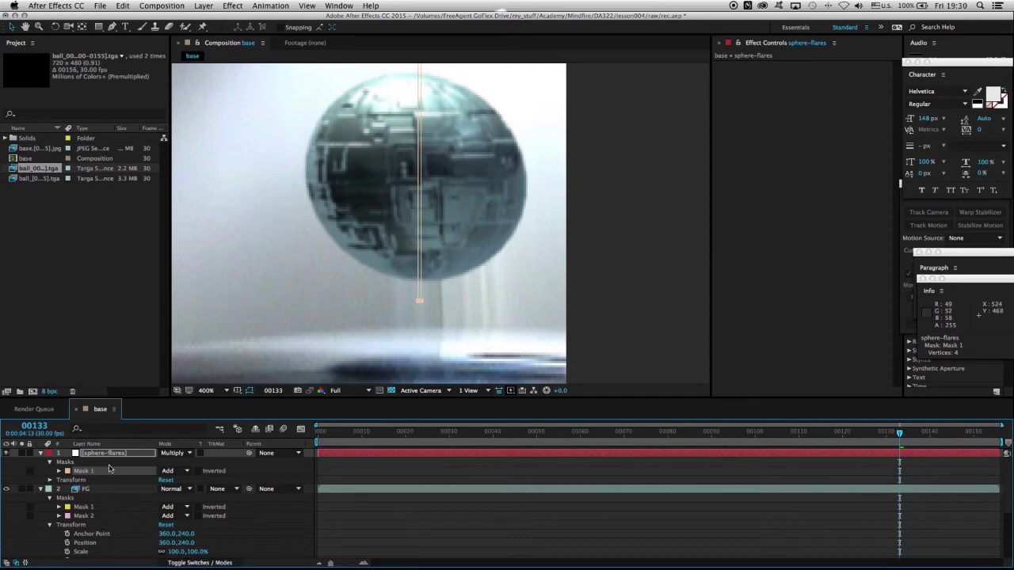
left_click(104, 475)
key("Return")
key("Return")
key("super+d")
key("Return")
key("Right")
key("BackSpace")
type("f")
key("Return")
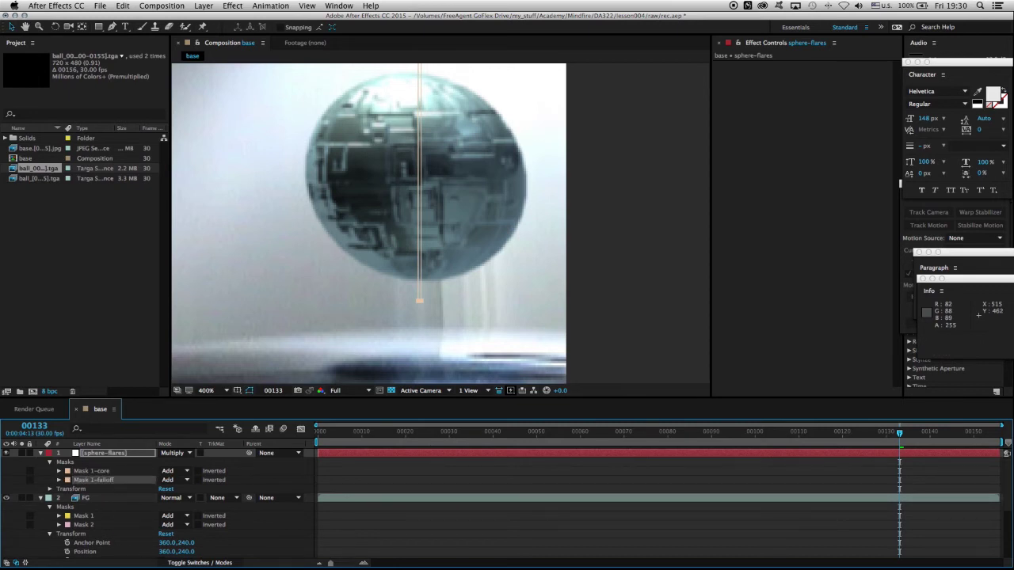
Solo the sphere-flares layer and turn off the transparency grid to view the streak against black
left_click(59, 480)
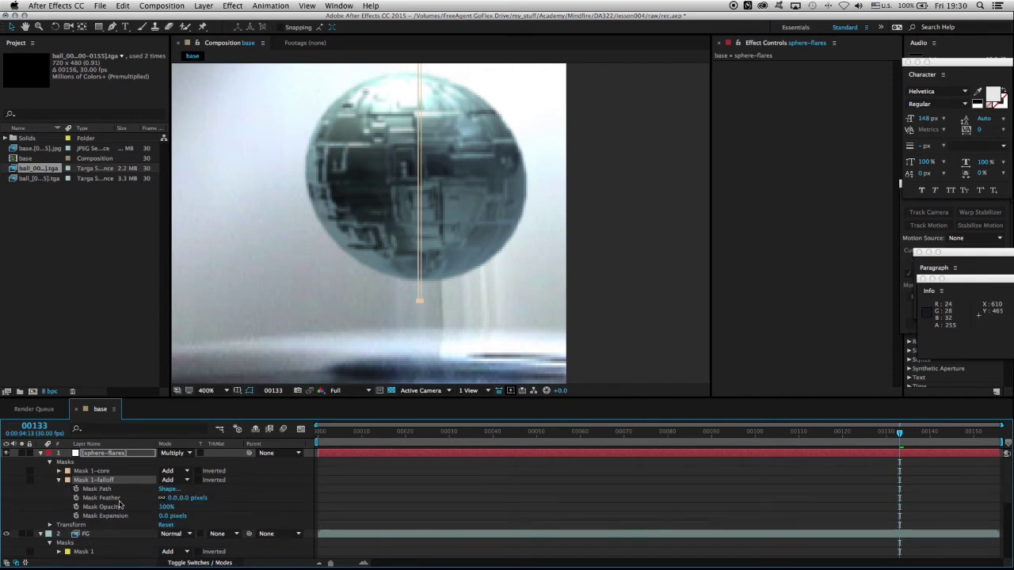
left_click(22, 454)
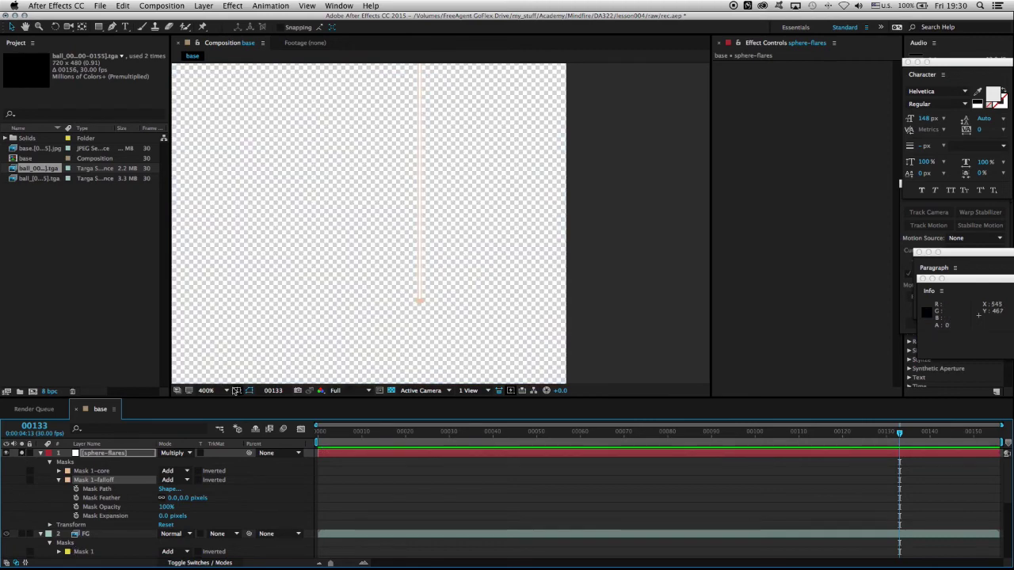
left_click(392, 391)
left_click(393, 394)
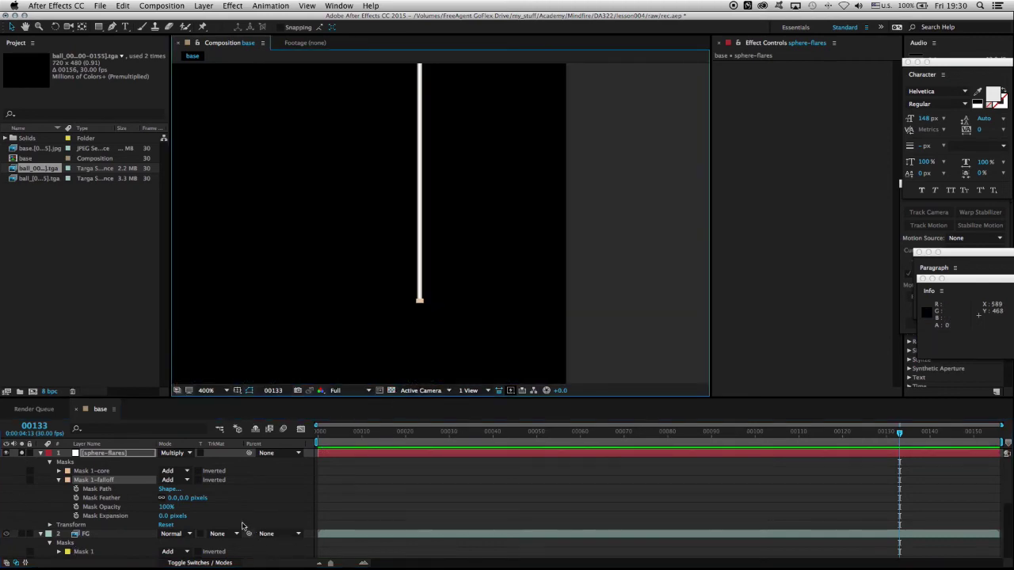
Set Mask 1-falloff's feather to 2.5 pixels and its opacity to 35%
left_click(176, 499)
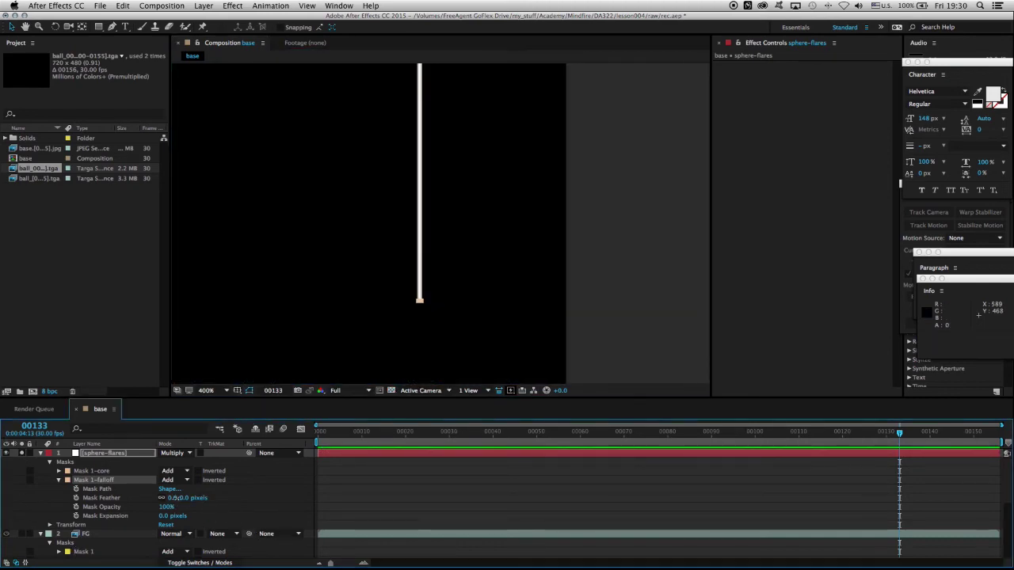
type("4")
key("Return")
left_click(173, 498)
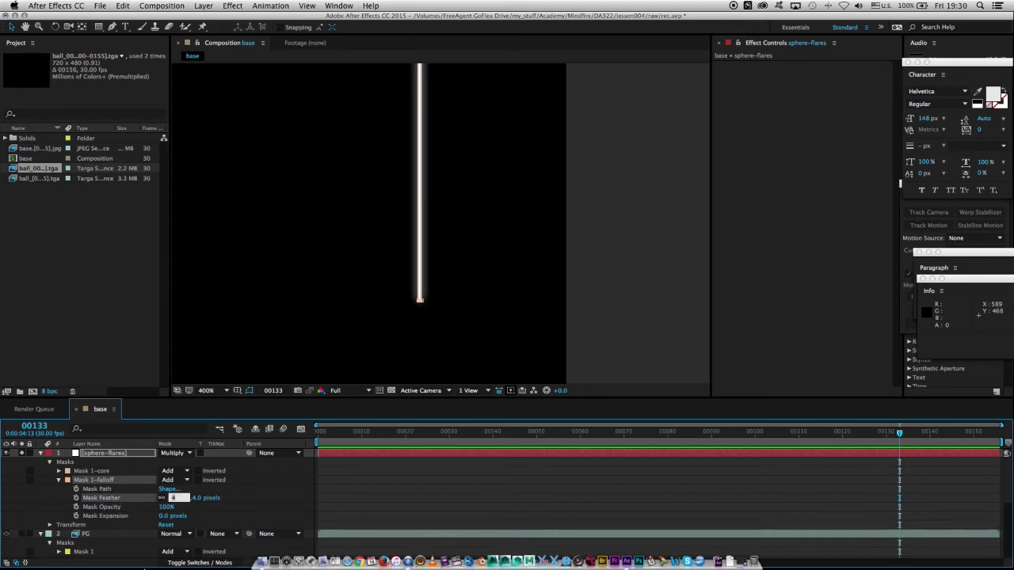
type("2.5")
key("Return")
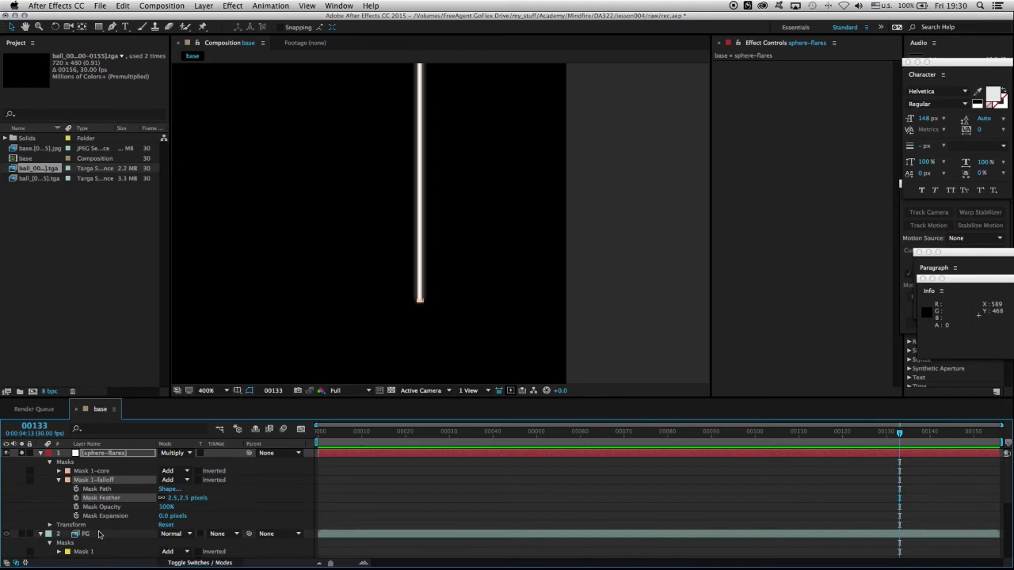
left_click(165, 507)
type("35")
key("Return")
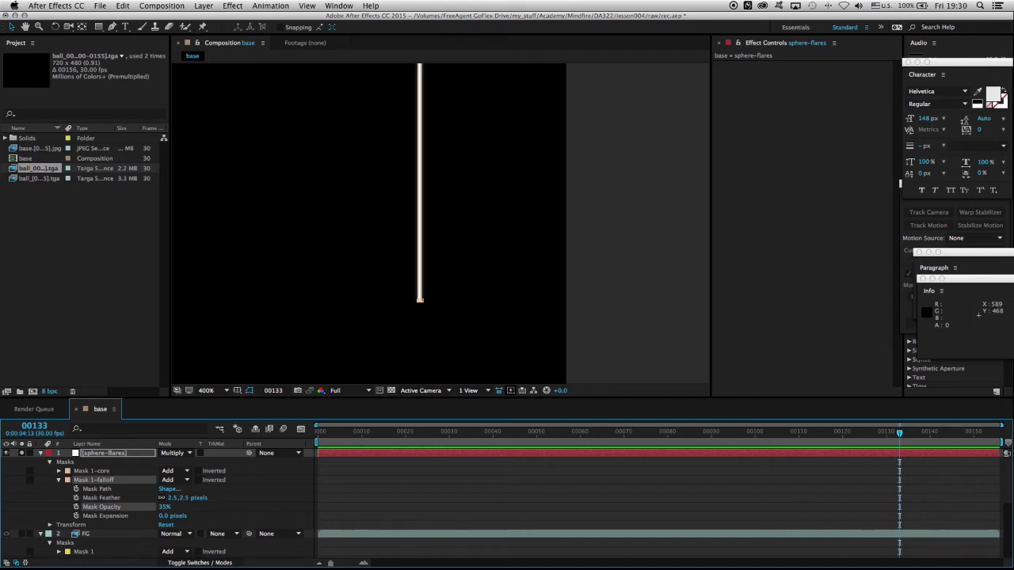
Set Mask 1-core's feather to 0.1 pixels and its opacity to 50%, and hide the mask outlines
left_click(57, 472)
left_click(172, 489)
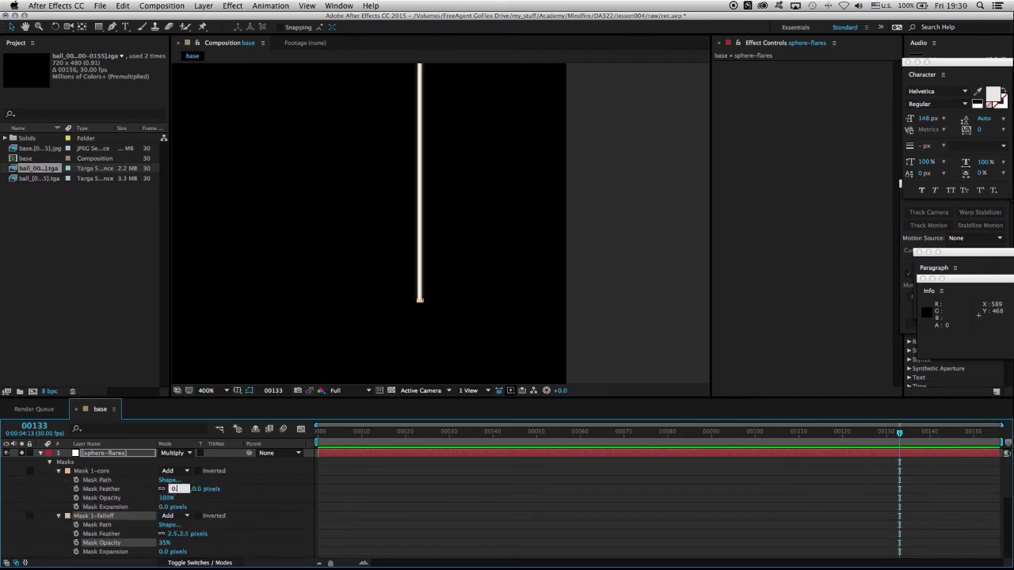
type("0.3")
key("Return")
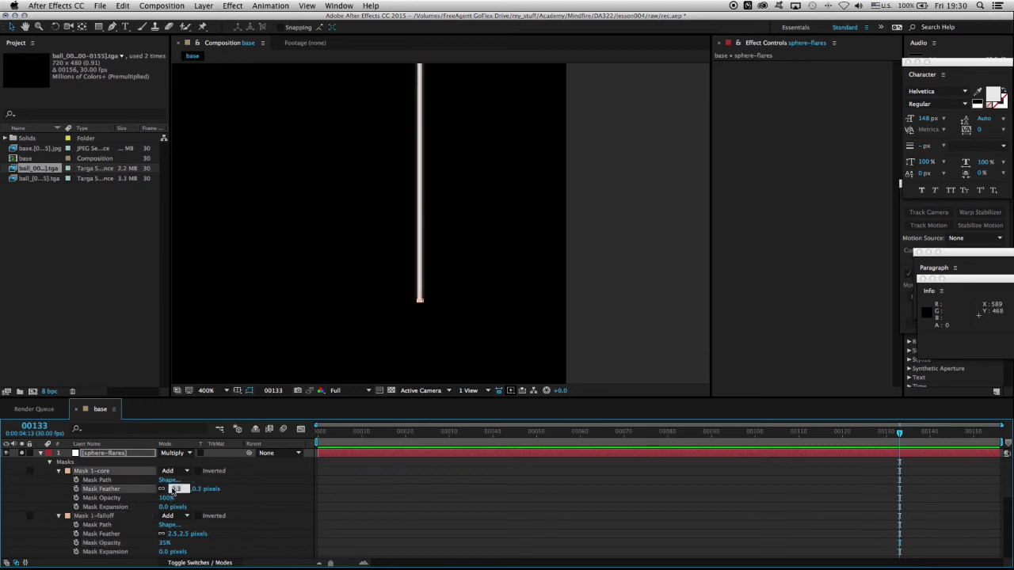
left_click(166, 497)
type("50")
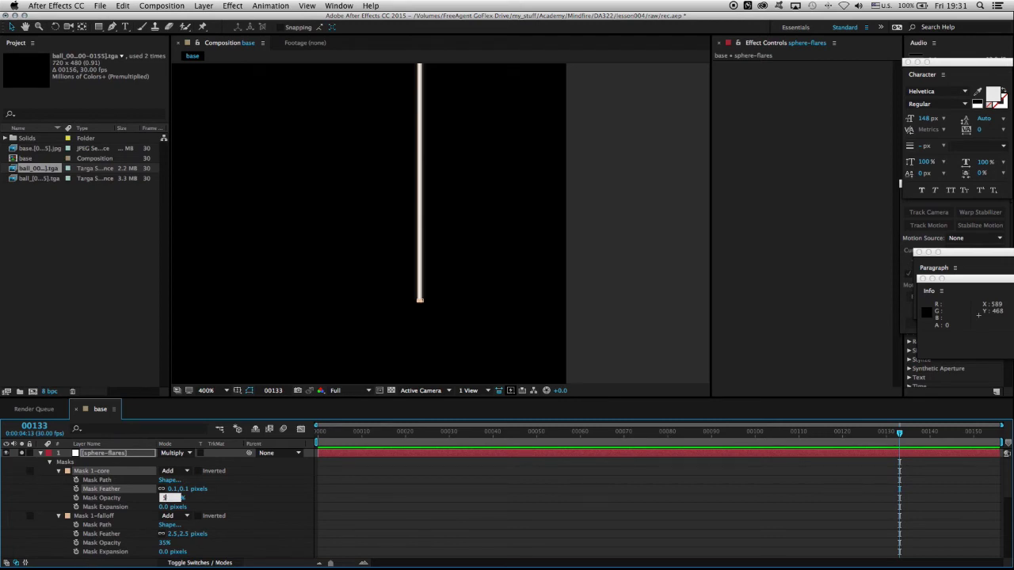
key("Return")
left_click(249, 390)
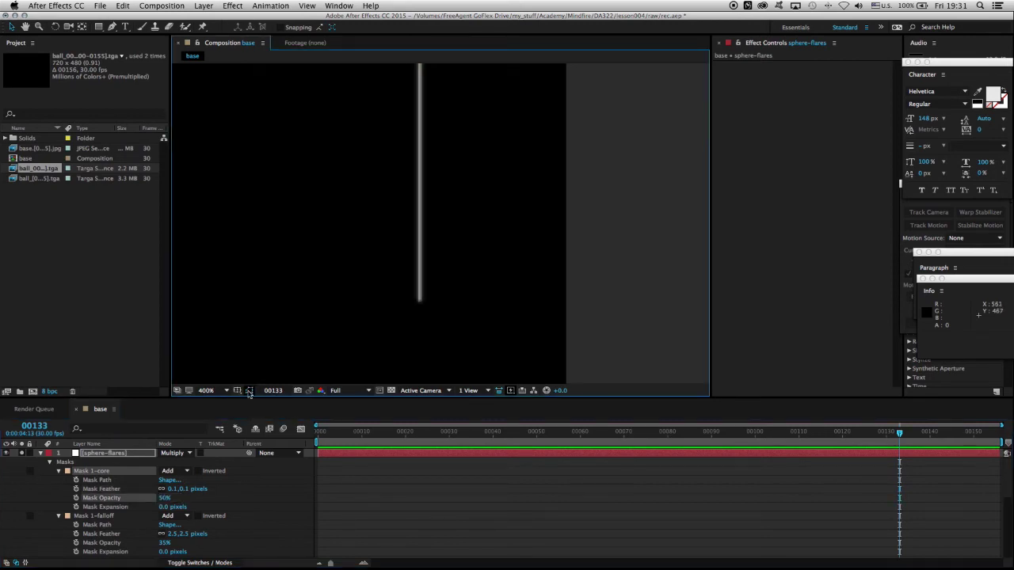
key("space")
left_click_drag(369, 180, 383, 236)
key("v")
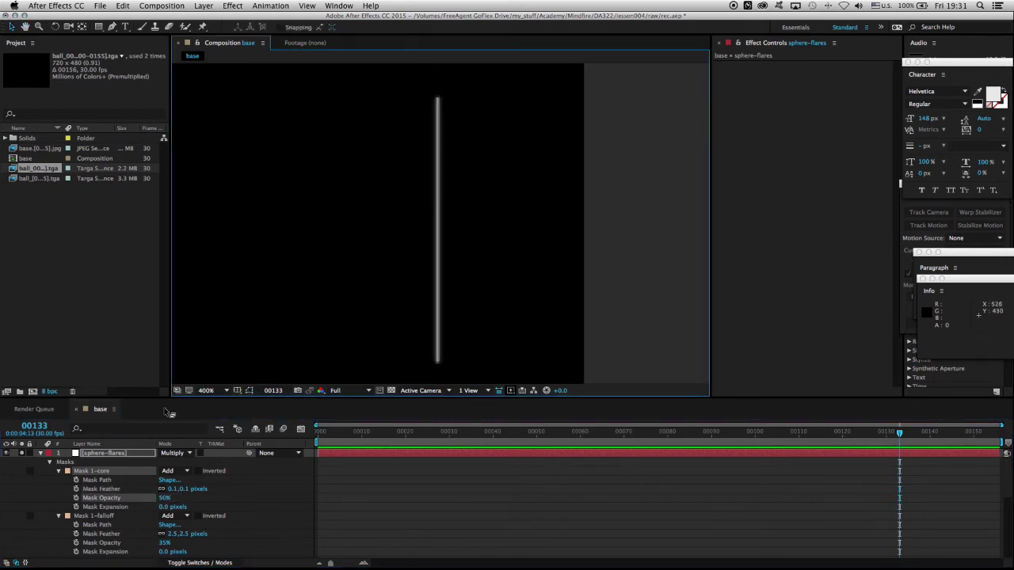
Collapse the settings of Mask 1-core and Mask 1-falloff and duplicate both masks on the sphere-flares layer
left_click(48, 466)
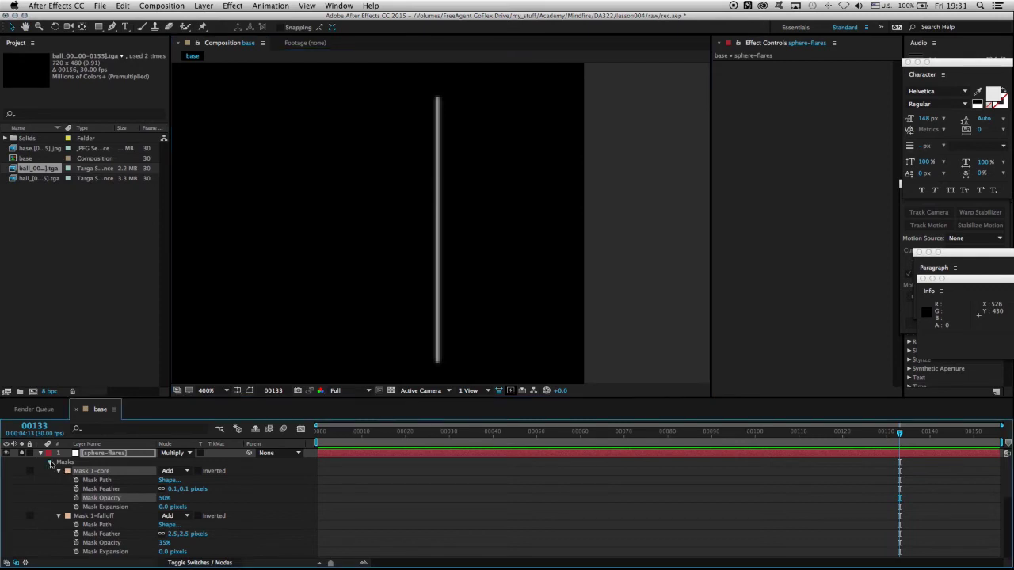
left_click(58, 470)
left_click(59, 480)
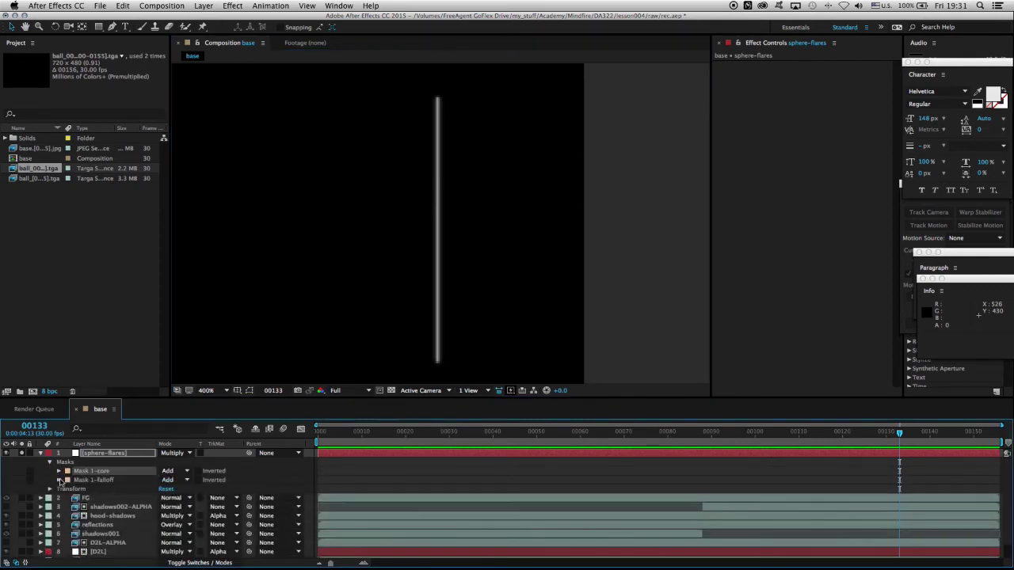
left_click(94, 480, "shift")
key("super+d")
left_click(103, 462)
left_click(118, 480)
mouse_move(121, 487)
left_mouse_down()
mouse_move(123, 511)
mouse_move(119, 499)
left_mouse_up()
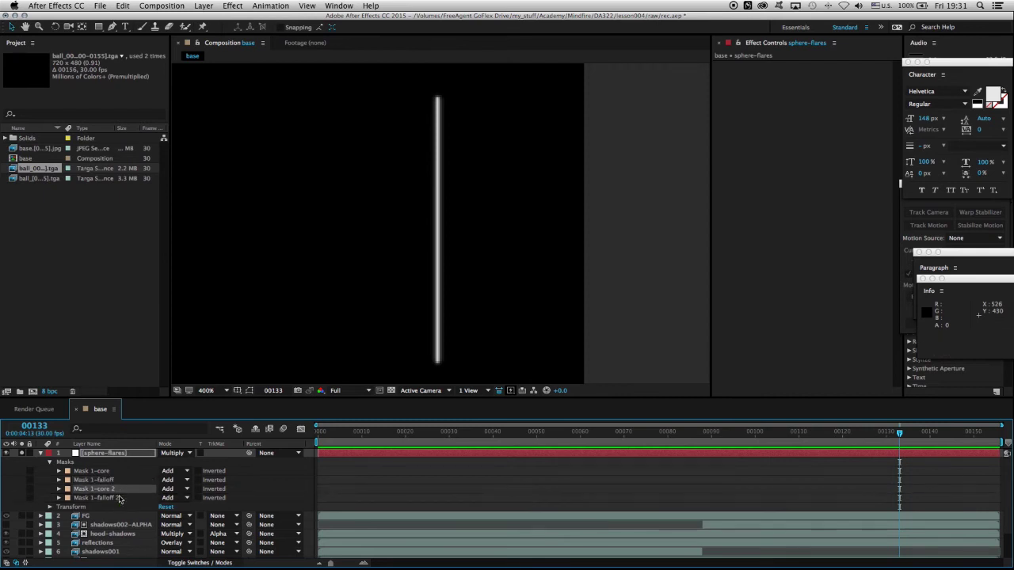
Change the mask colour of Mask 1-core 2 and Mask 1-falloff 2 to a saturated orange
left_click(68, 490)
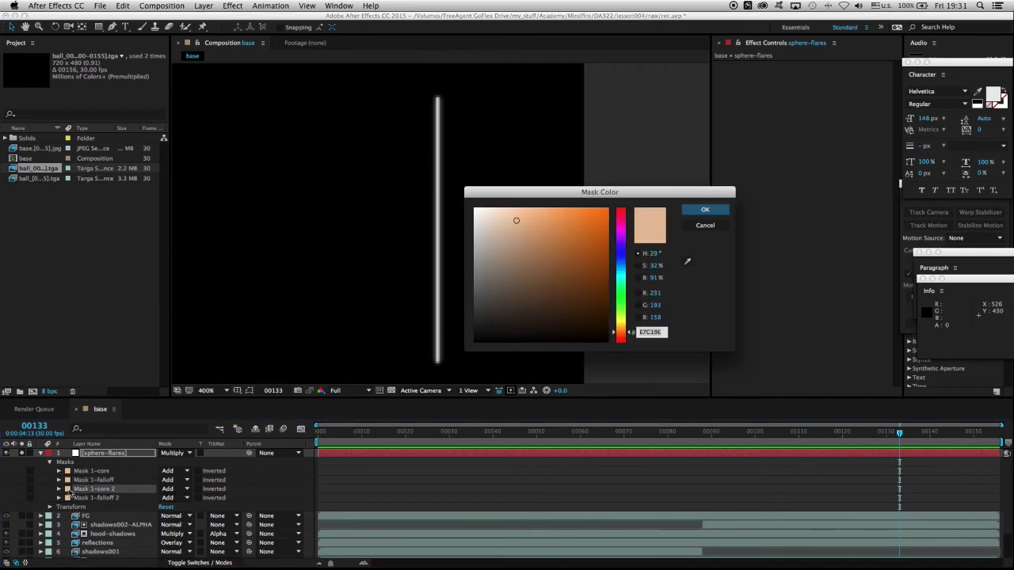
left_click(560, 239)
left_click(705, 209)
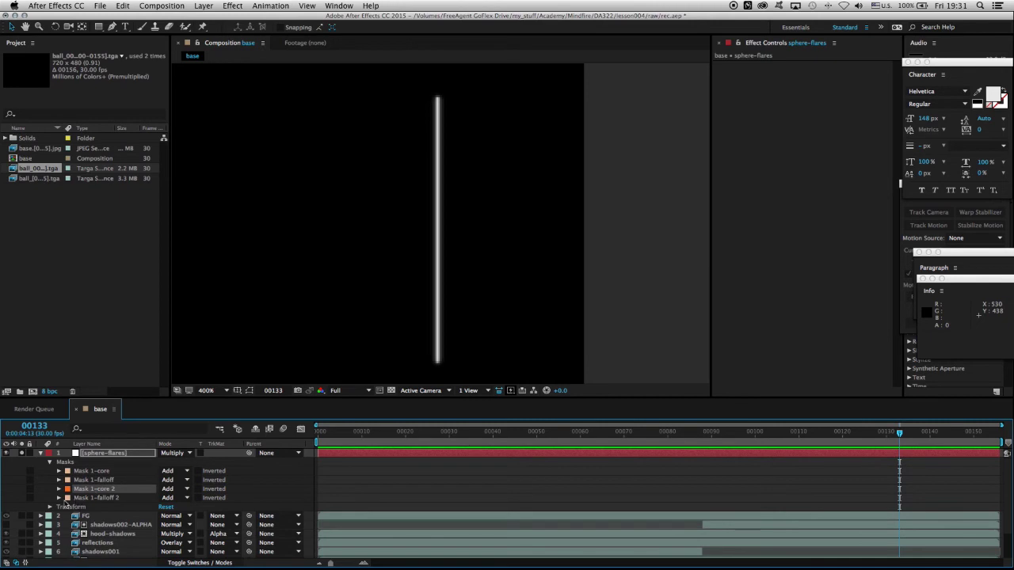
left_click(68, 498)
left_click_drag(578, 263, 662, 184)
left_click(704, 210)
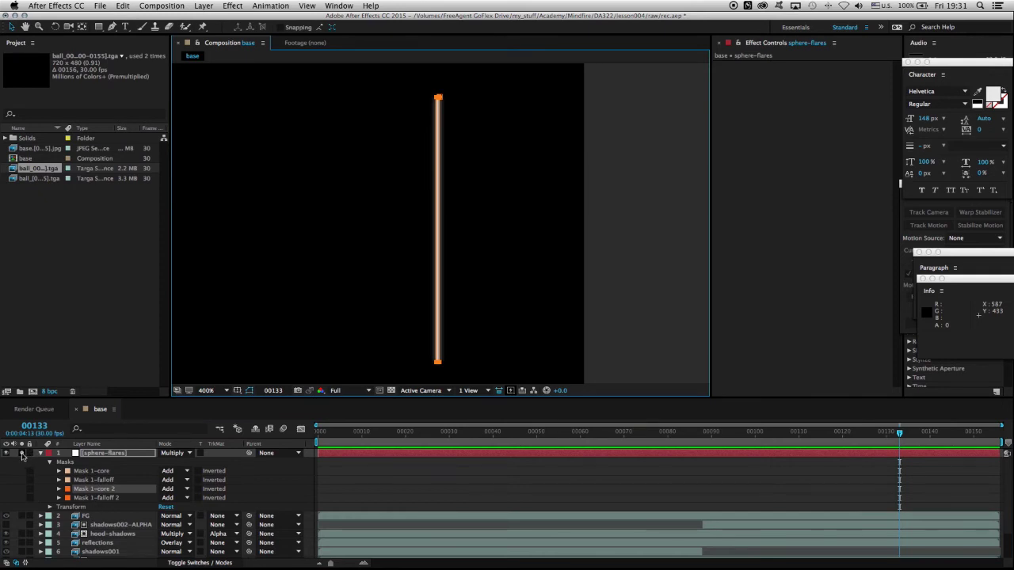
Turn off the sphere-flares solo and nudge both duplicated masks left to form a second parallel streak beside the original
left_click(21, 453)
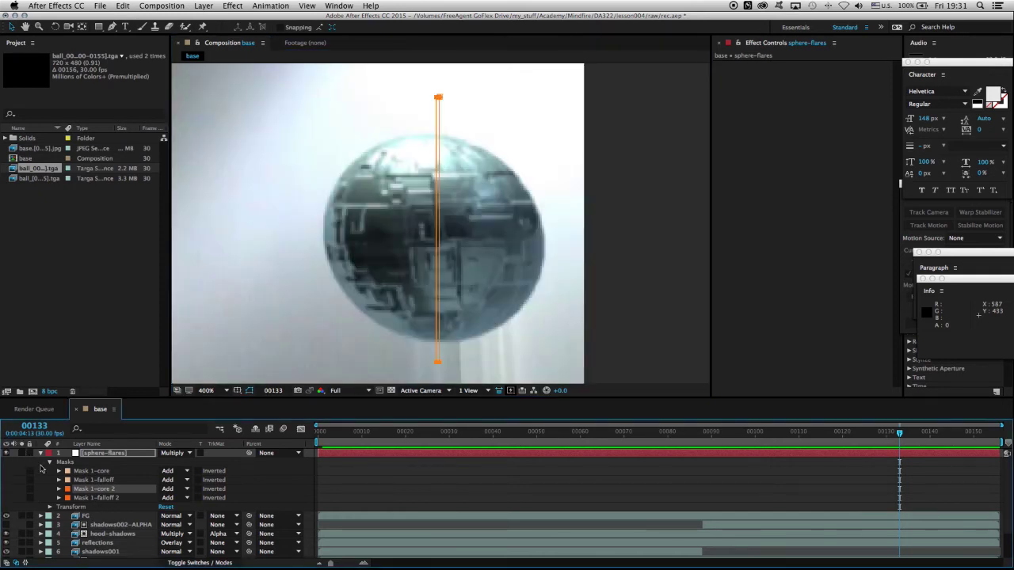
left_click(105, 500, "shift")
key("Left")
key("Left")
key("Left")
key("Left")
key("Left")
key("Left")
key("Left")
key("Left")
key("Left")
key("Left")
key("Left")
key("Left")
key("Left")
key("Left")
key("Left")
key("Left")
key("Left")
key("Left")
key("Left")
key("Left")
key("Left")
key("Left")
key("Left")
key("Left")
key("Left")
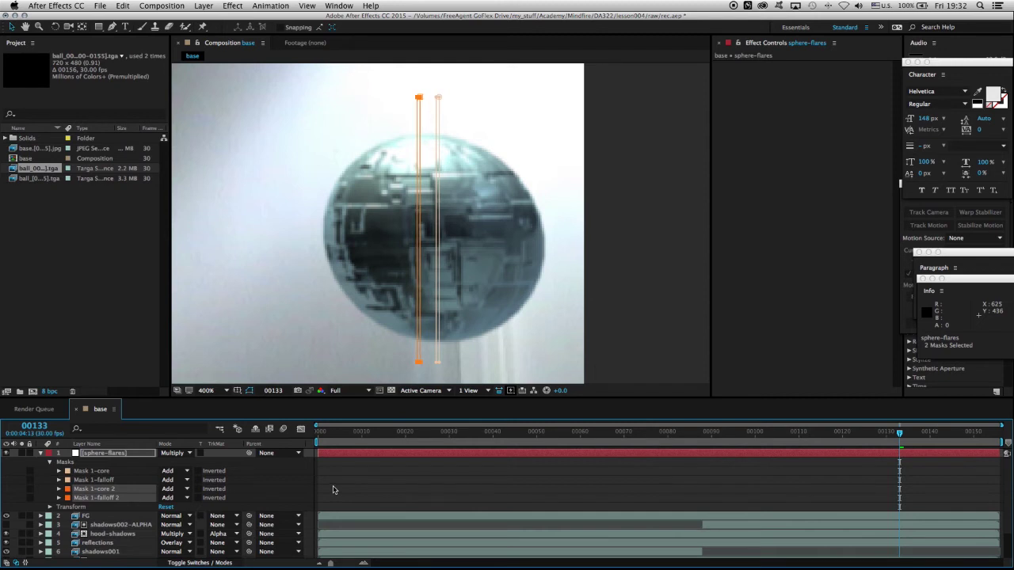
Collapse and solo the sphere-flares layer to check both streaks against black
left_click(113, 459)
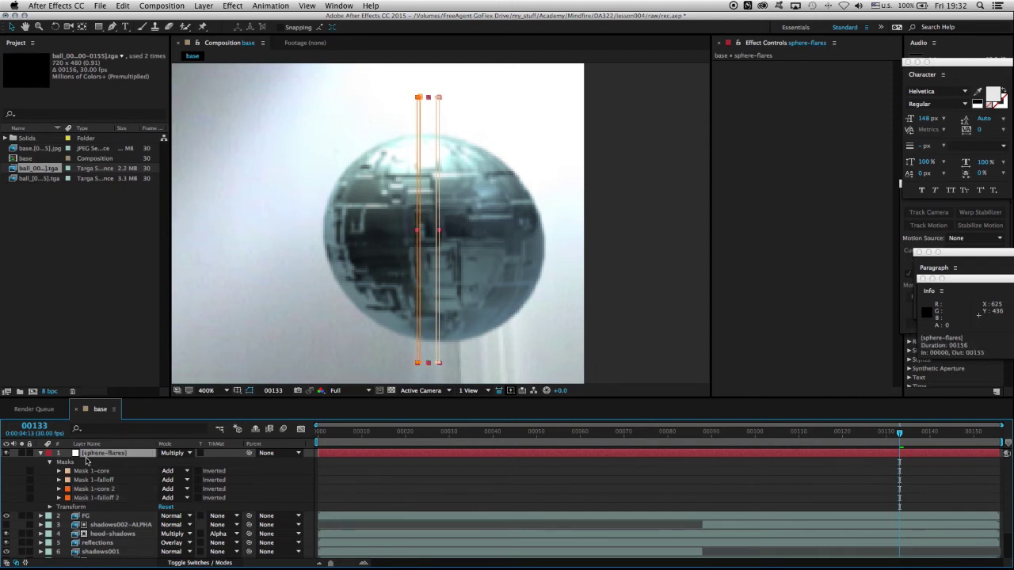
left_click(41, 454)
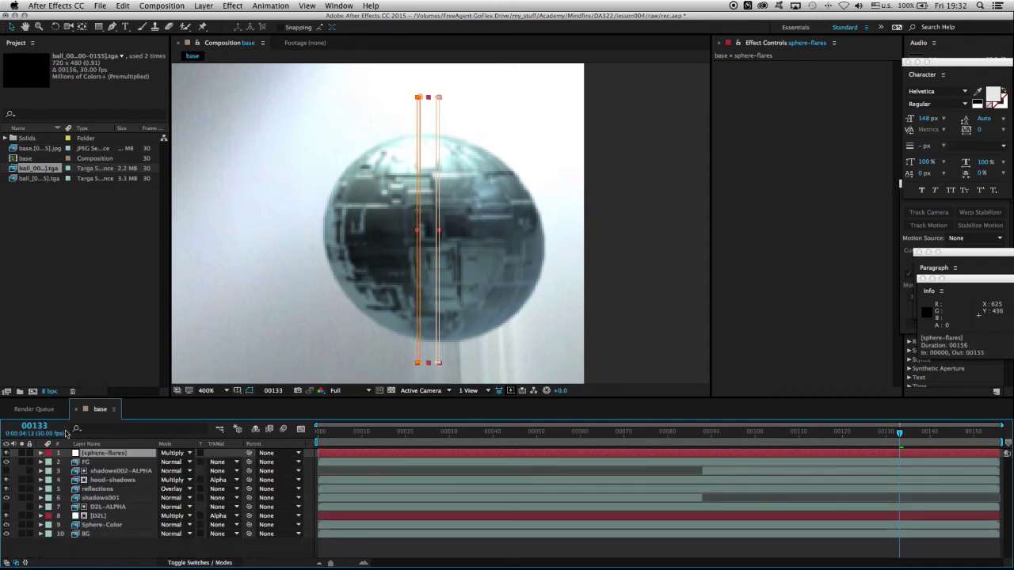
left_click(22, 453)
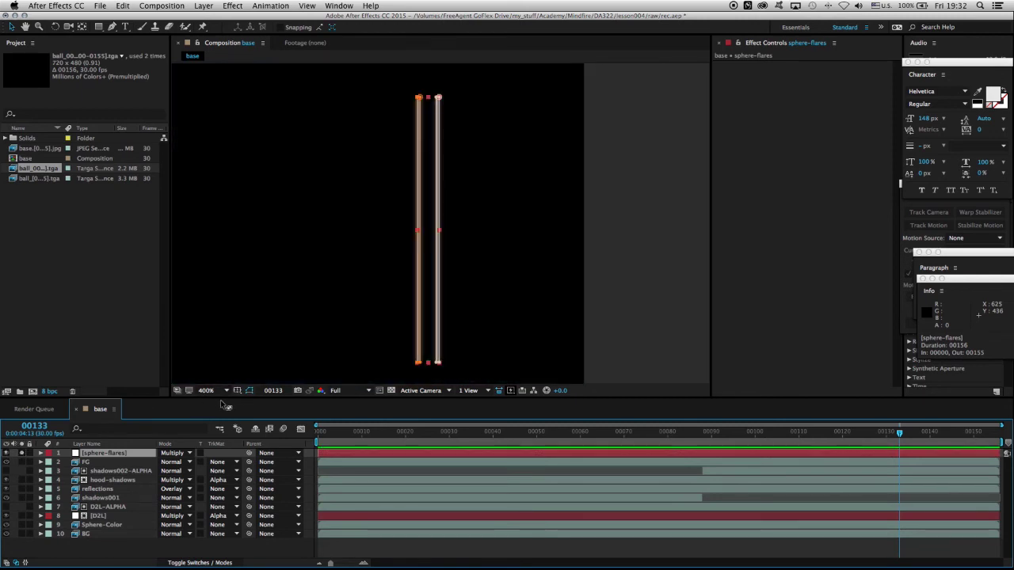
key("comma")
key("comma")
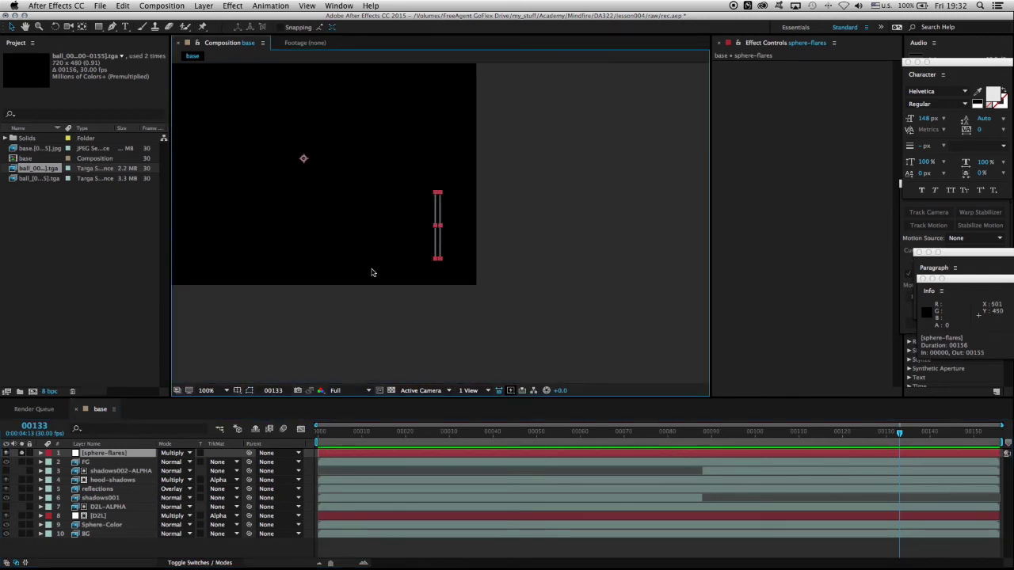
left_click(424, 314)
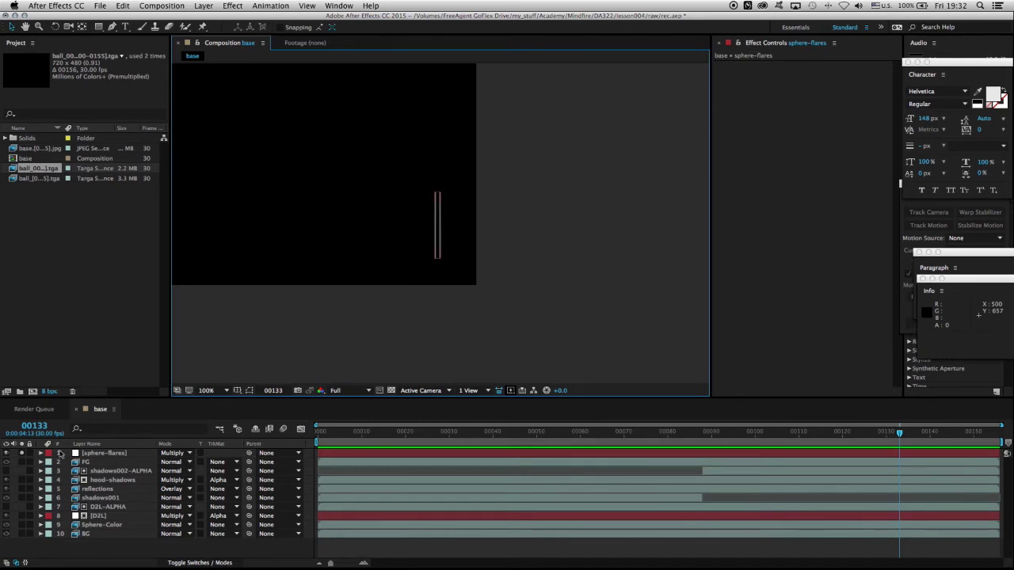
Set the sphere-flares layer's blending mode to Normal and turn off its solo
left_click(105, 454)
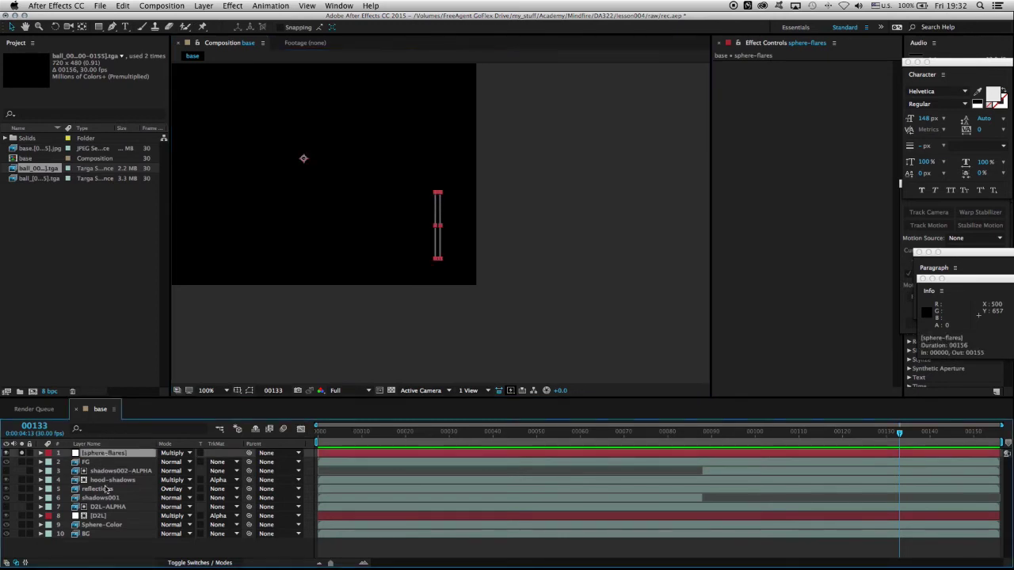
left_click(188, 455)
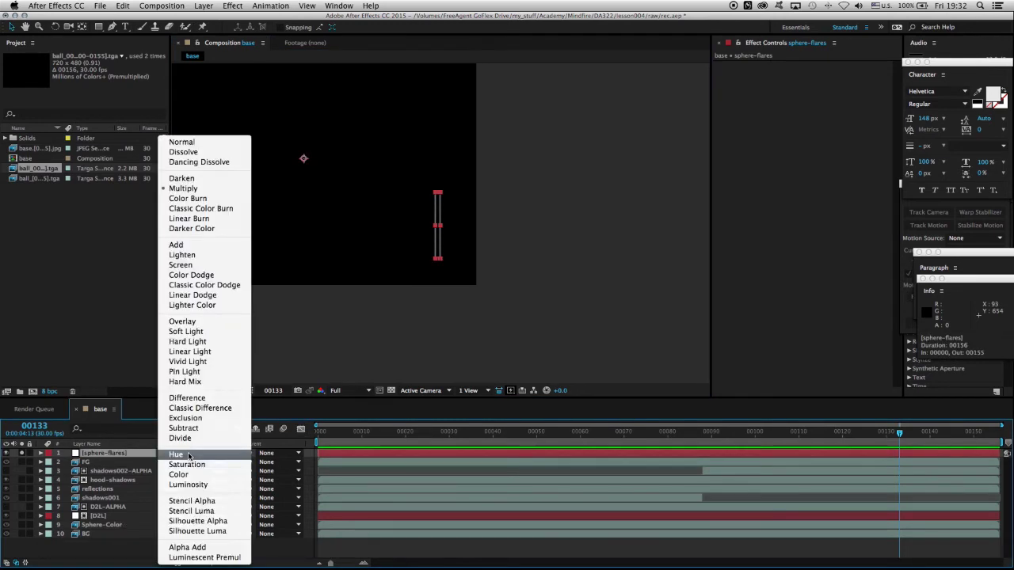
left_click(182, 145)
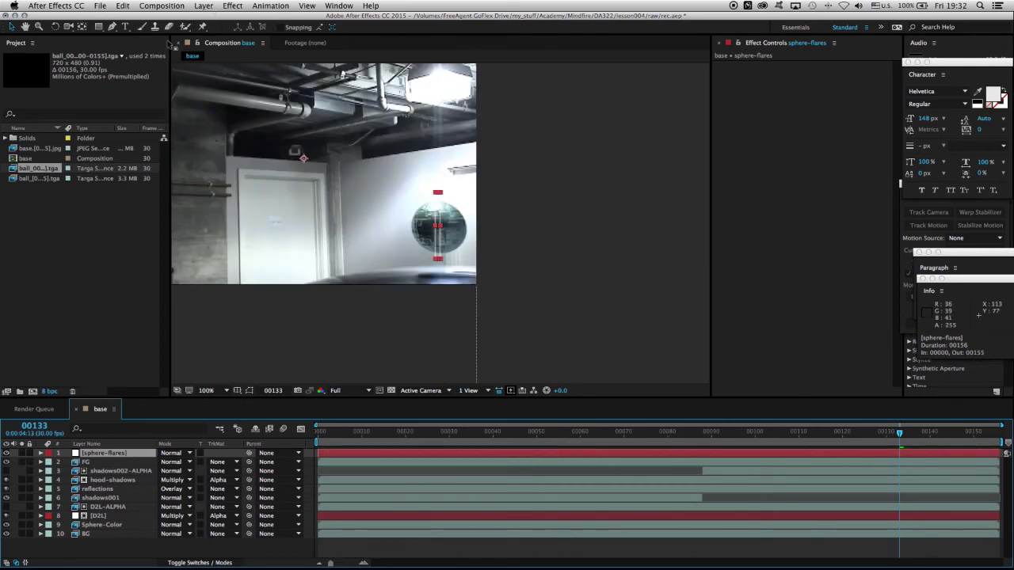
Pre-compose the sphere-flares layer as sphere-flares-all, moving all attributes into the new composition
left_click(203, 5)
left_click(253, 369)
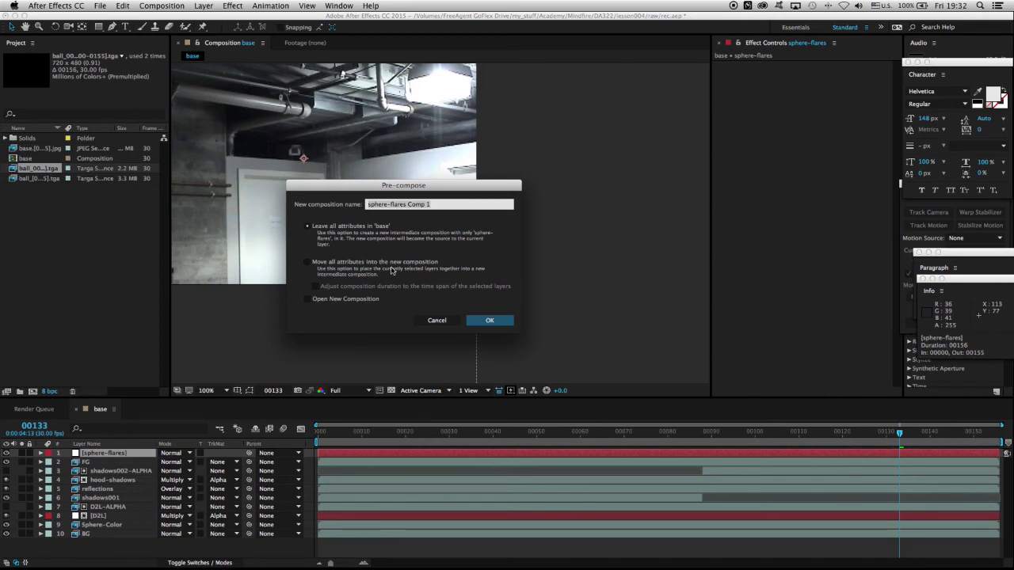
left_click(308, 262)
left_click_drag(434, 204, 368, 203)
type("sphere-flares")
key("BackSpace")
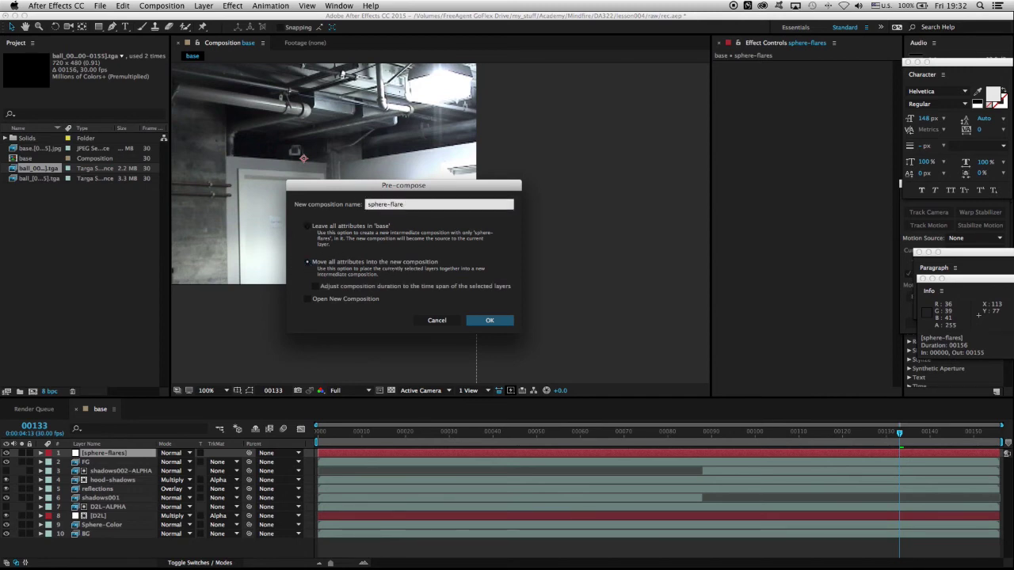
left_click(480, 321)
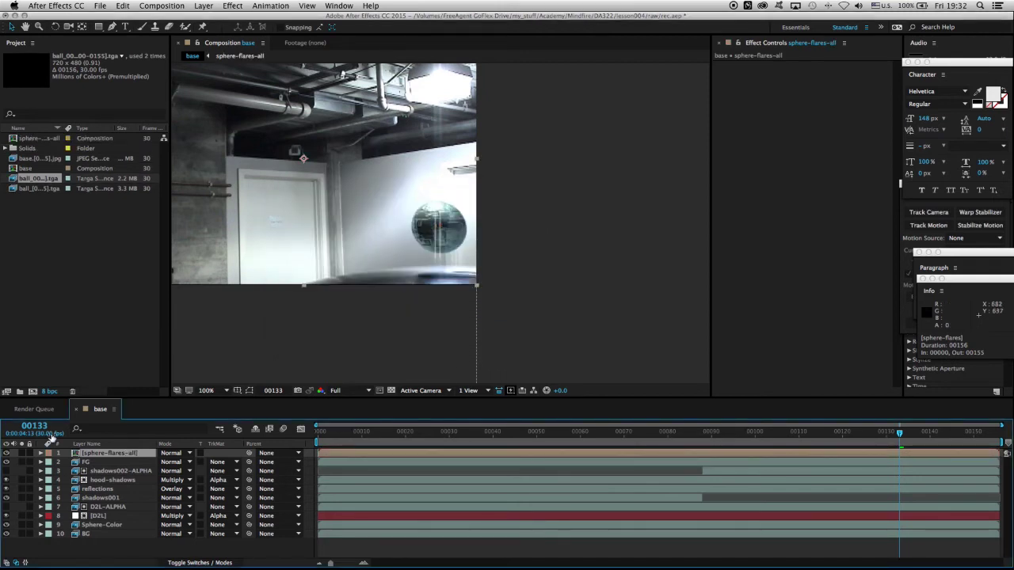
Draw a circular ellipse mask on the sphere-flares-all layer, roughly covering the sphere
key("period")
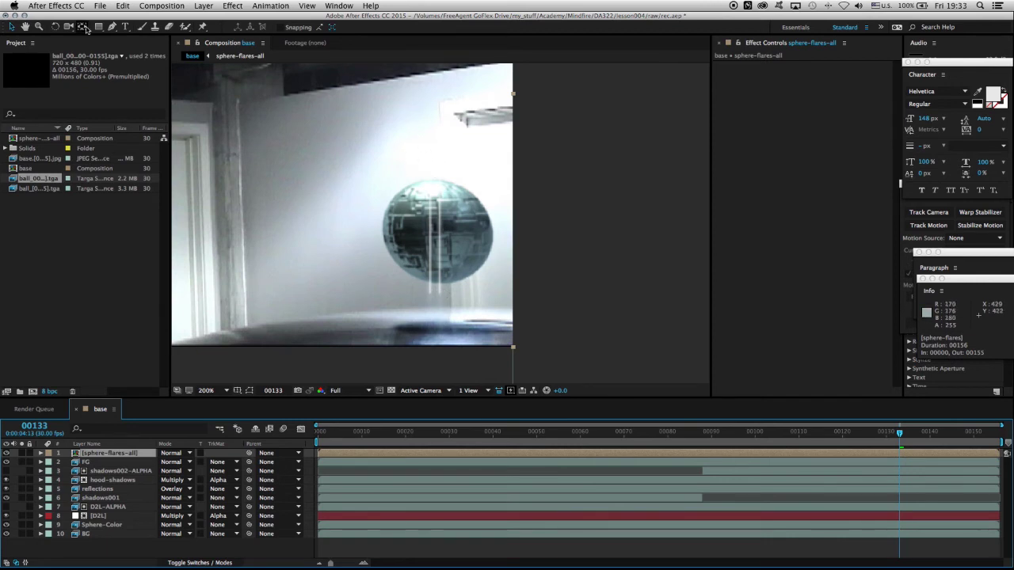
left_click_drag(100, 29, 134, 50)
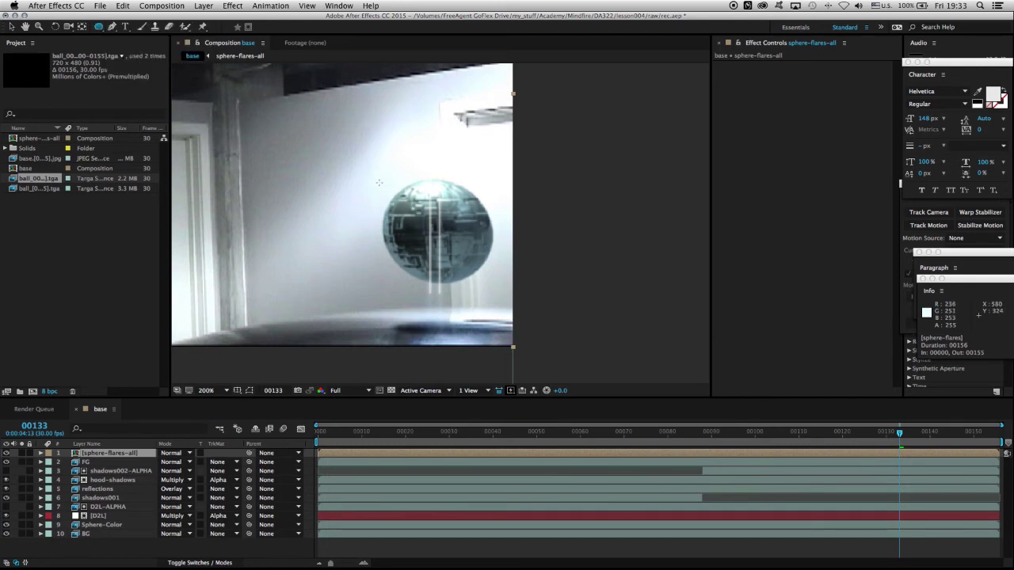
left_click(141, 455)
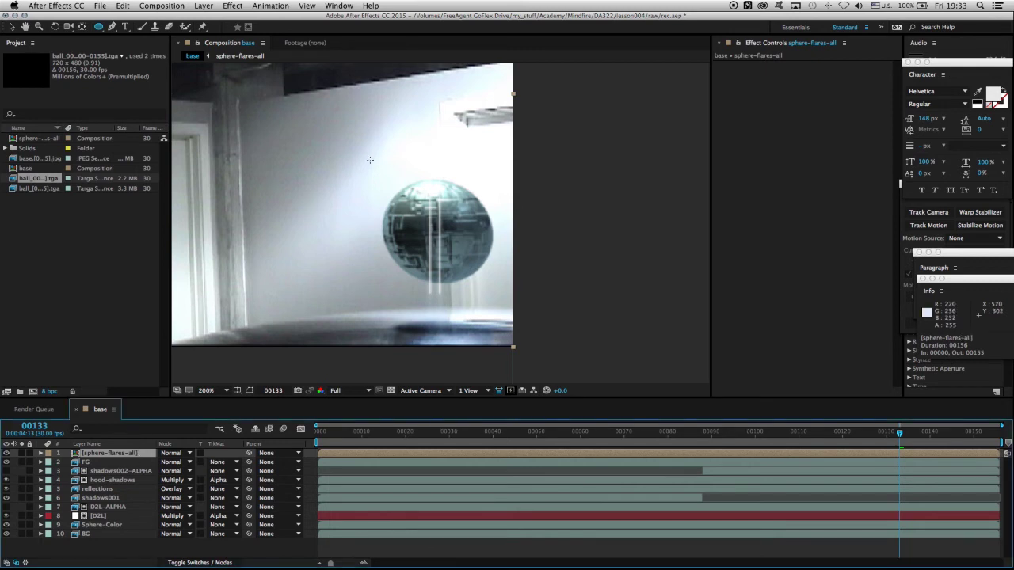
mouse_move(377, 184)
left_mouse_down()
mouse_move(499, 305)
mouse_move(491, 272)
left_mouse_up()
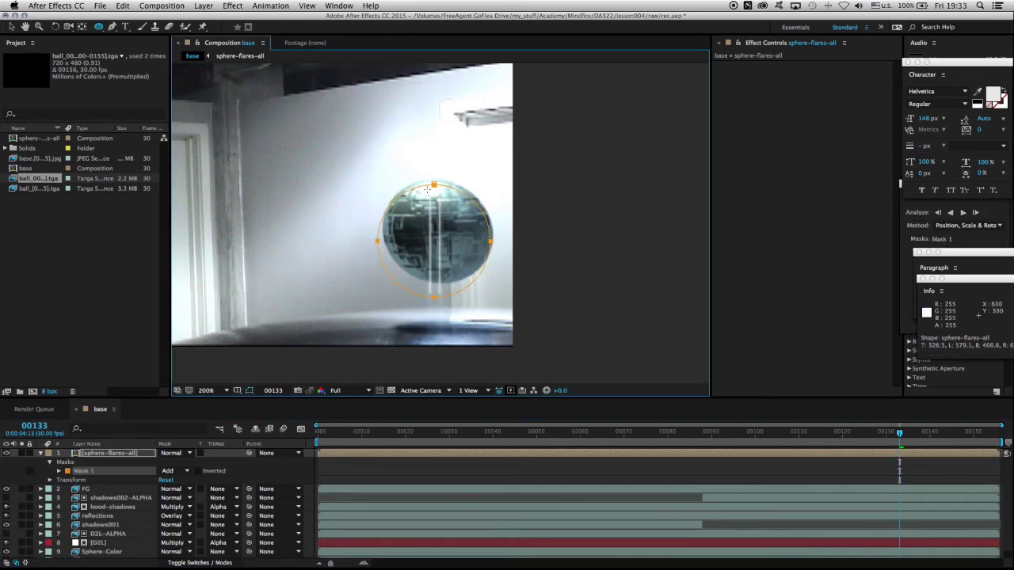
Move the circular mask over the sphere and enlarge it slightly so it surrounds the sphere's outline
key("v")
left_click_drag(433, 185, 437, 175)
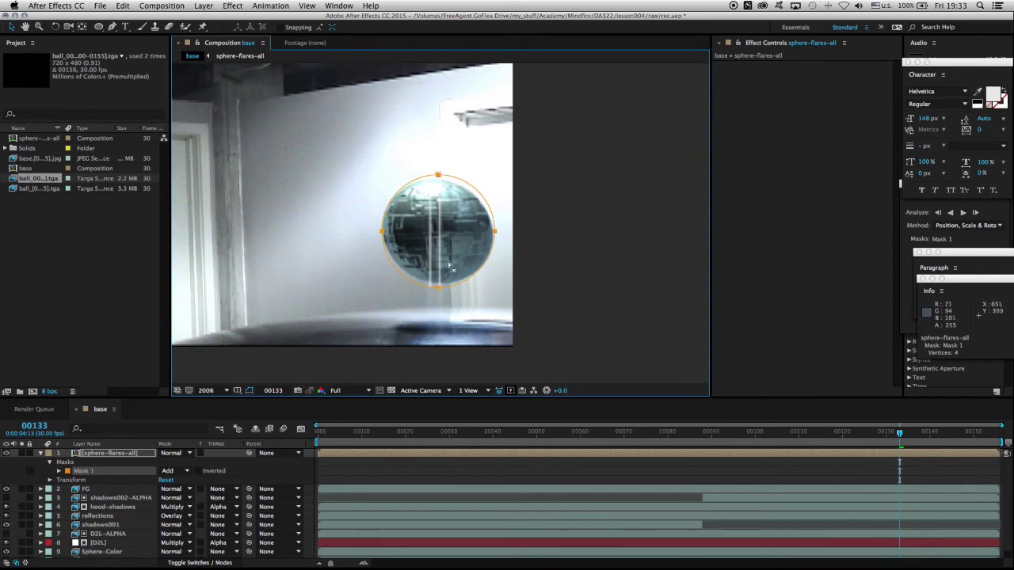
double_click(437, 177)
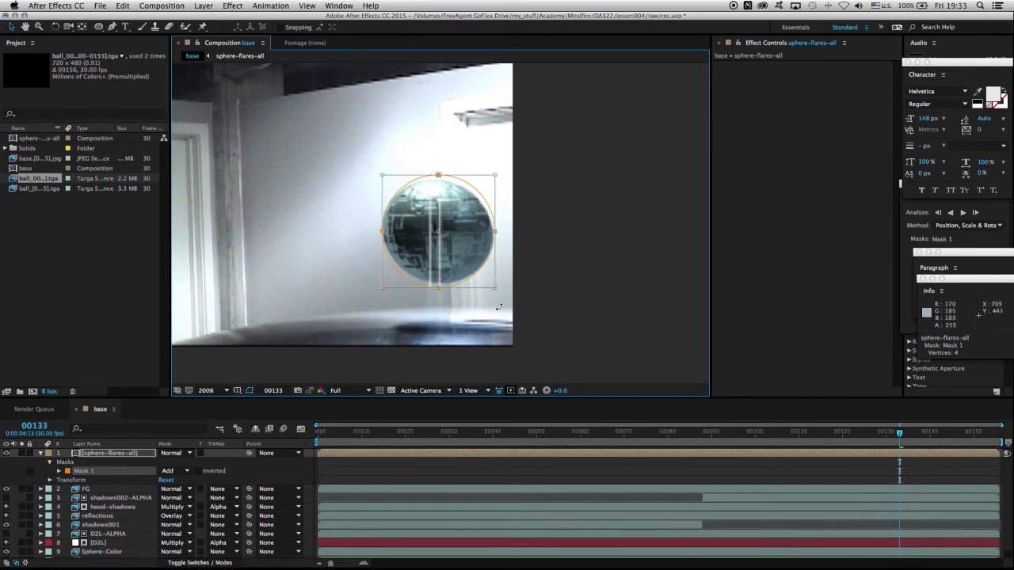
mouse_move(492, 289)
left_mouse_down()
mouse_move(507, 301)
mouse_move(499, 296)
left_mouse_up()
left_click_drag(453, 255, 450, 256)
key("Return")
left_click(254, 428)
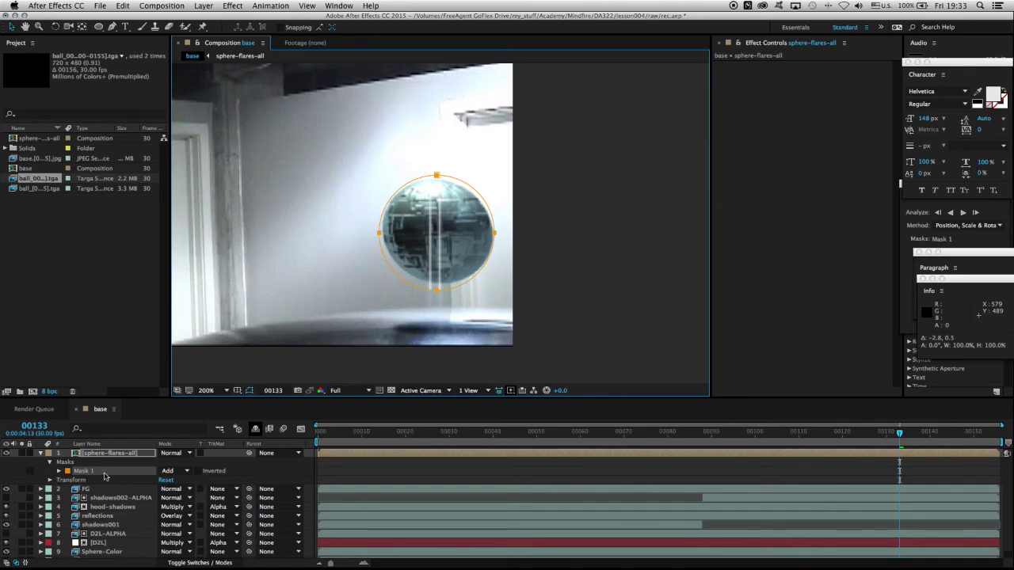
Set the circular mask's feather to 12 pixels and hide the mask outlines
left_click(59, 471)
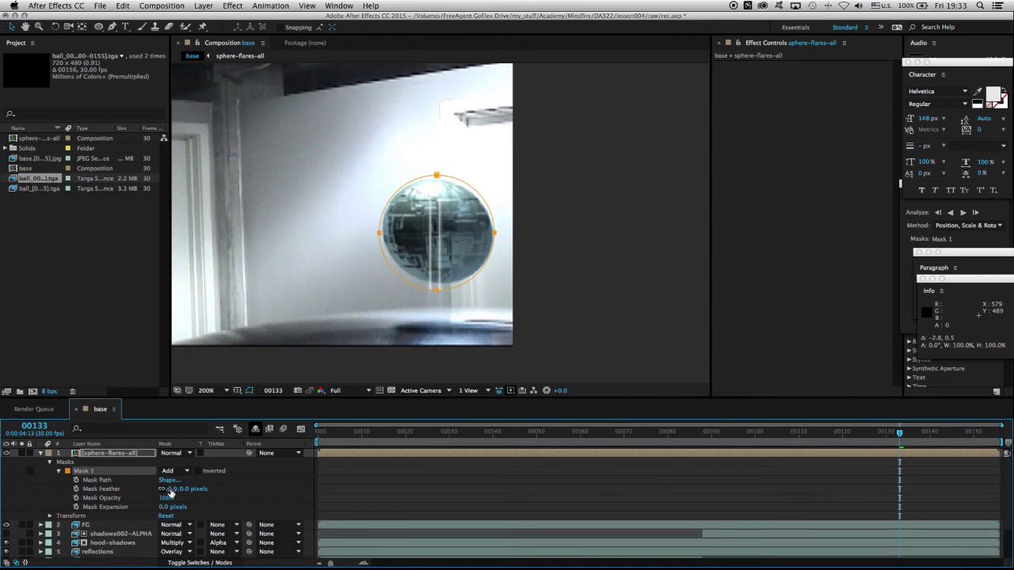
left_click_drag(173, 488, 319, 367)
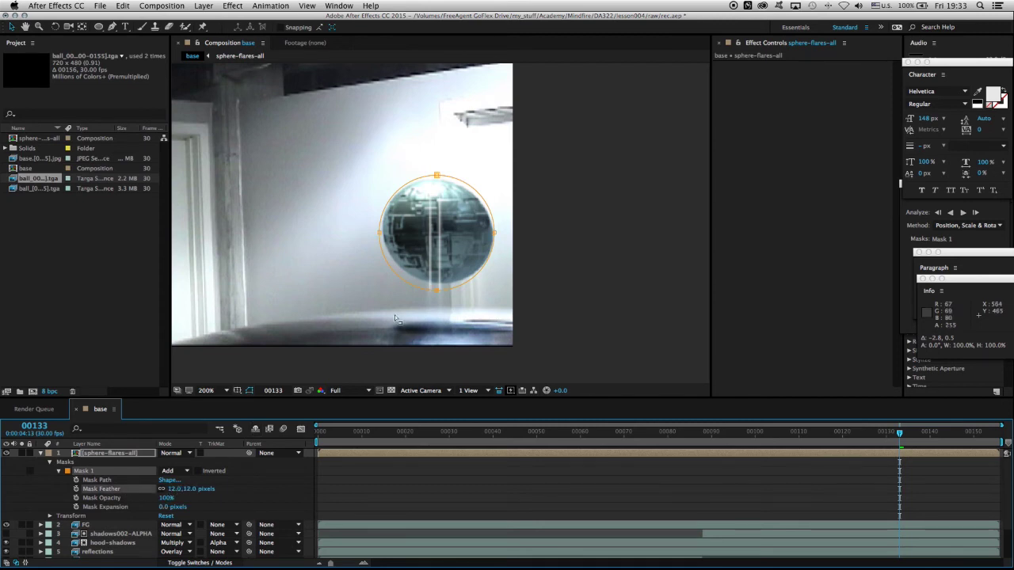
left_click(249, 391)
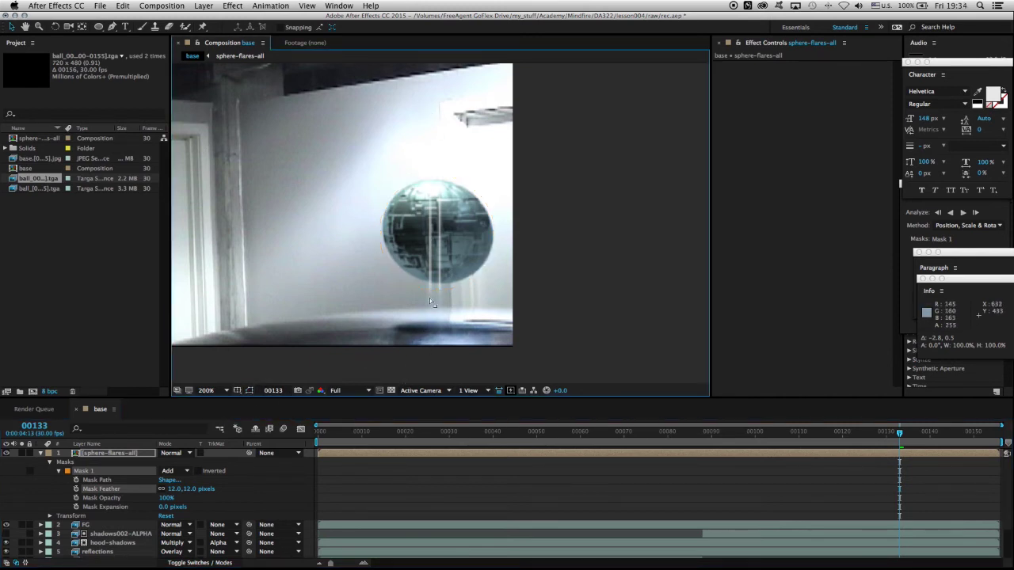
Set the circular mask's expansion to 5 pixels and its opacity to 30%
left_click(283, 429)
left_click(164, 508)
mouse_move(165, 507)
left_mouse_down()
mouse_move(176, 507)
mouse_move(132, 497)
left_mouse_up()
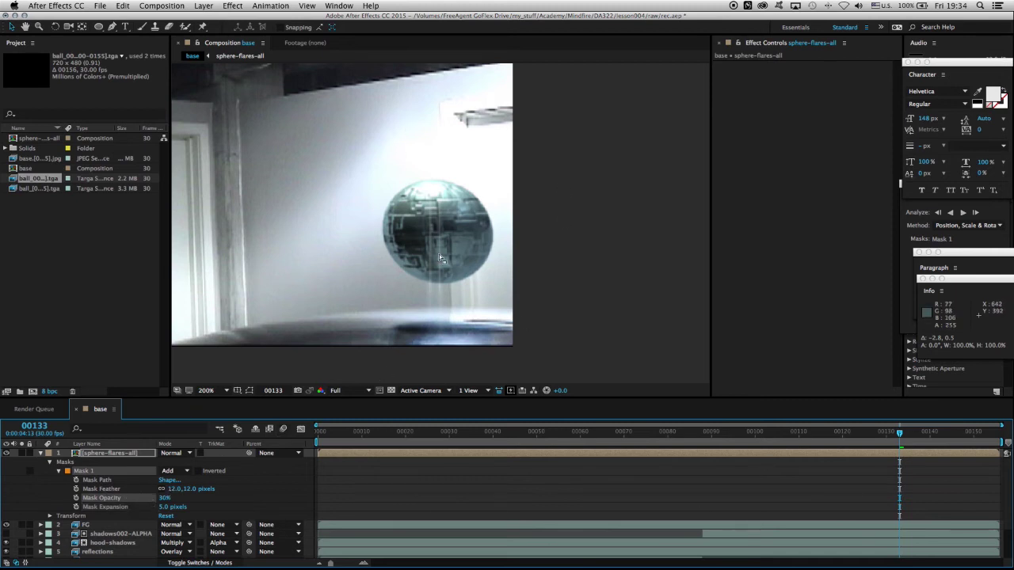
Start keyframing the flare mask's opacity, feather and expansion at frame 133
left_click(76, 498)
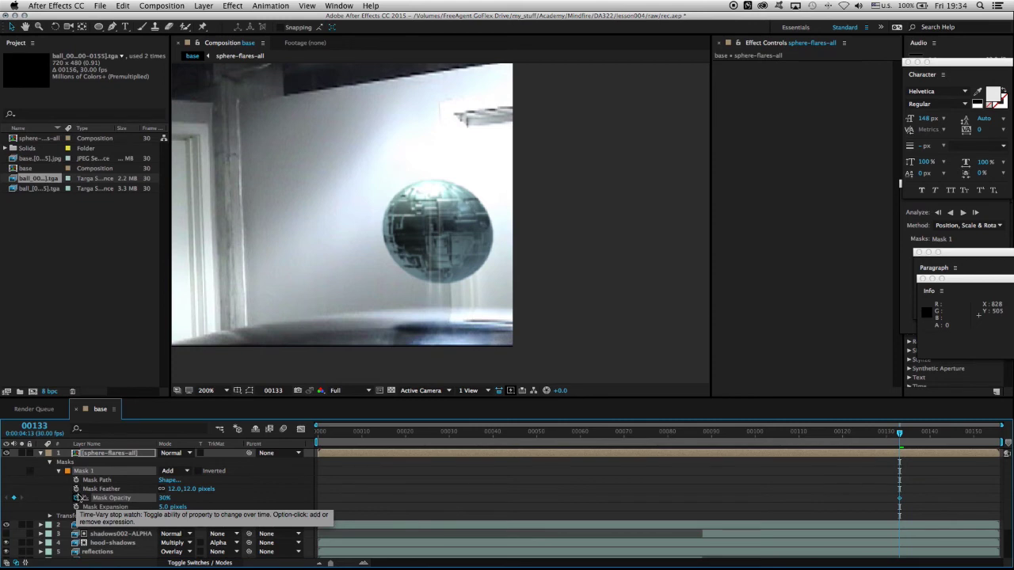
left_click(76, 489)
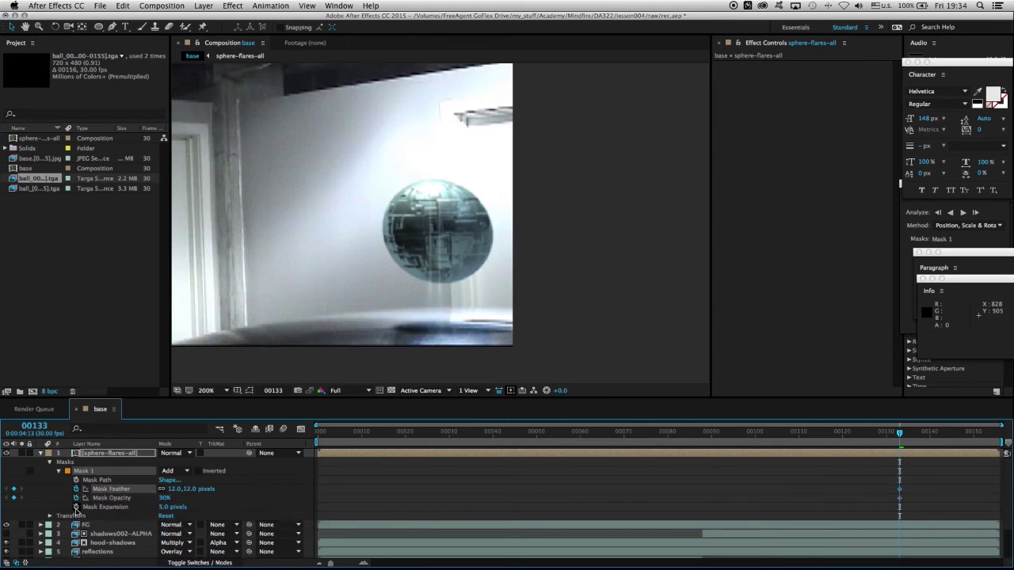
left_click(76, 506)
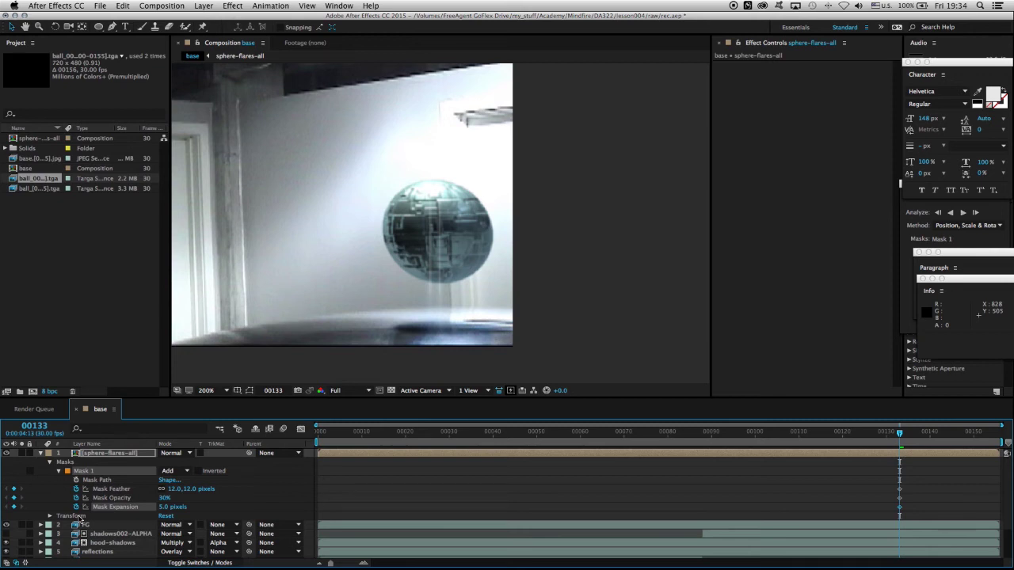
At frame 127, set a mask opacity keyframe of 0% for the sphere-flares-all mask
key("Page_Up")
key("Page_Up")
key("Page_Up")
key("Page_Up")
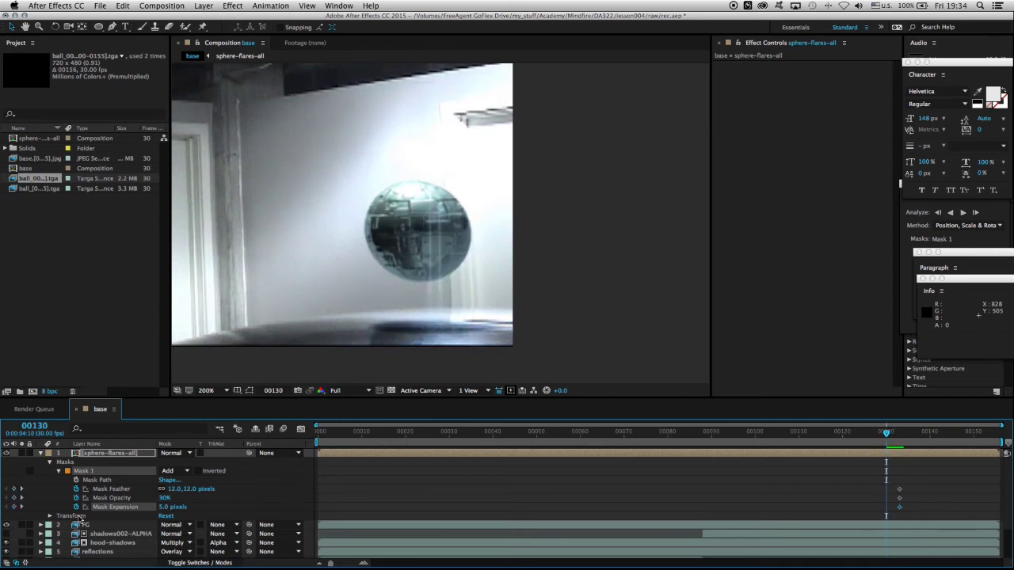
key("Page_Up")
key("Page_Up")
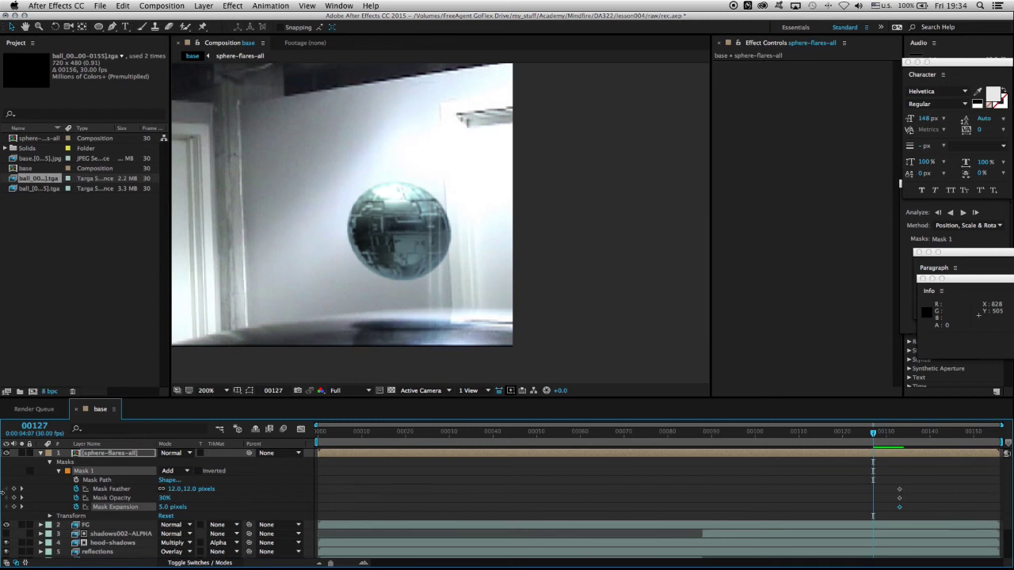
left_click(164, 497)
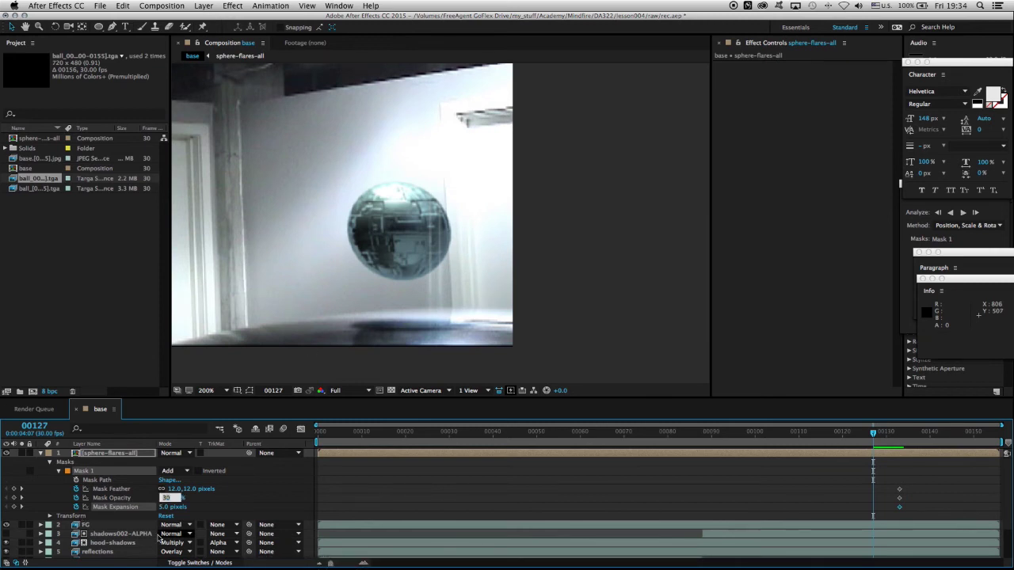
type("0")
key("Return")
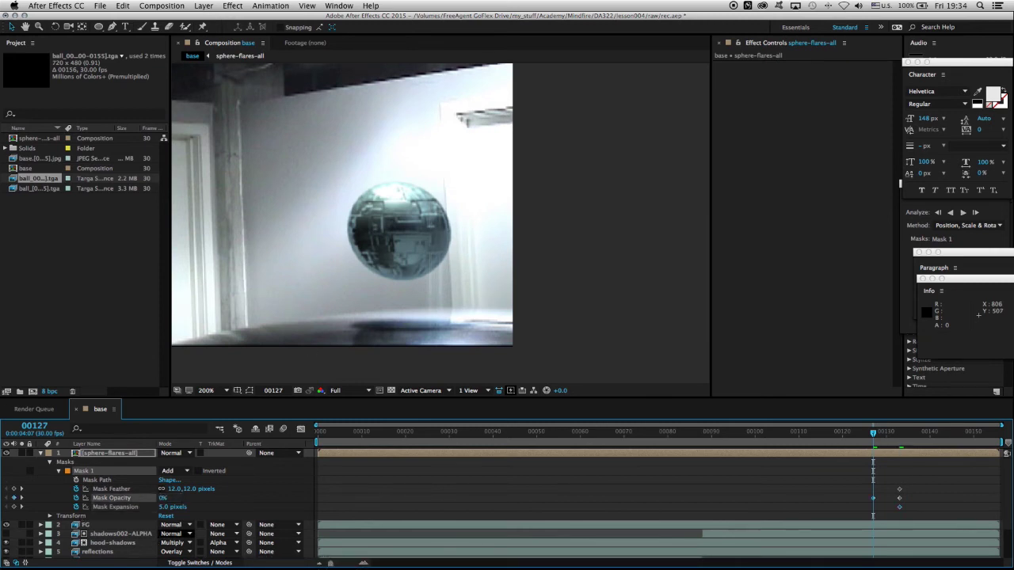
Keyframe the mask feather to 0 pixels and the mask expansion to -5 pixels at frame 127
left_click(175, 489)
type("0")
key("Return")
left_click(164, 508)
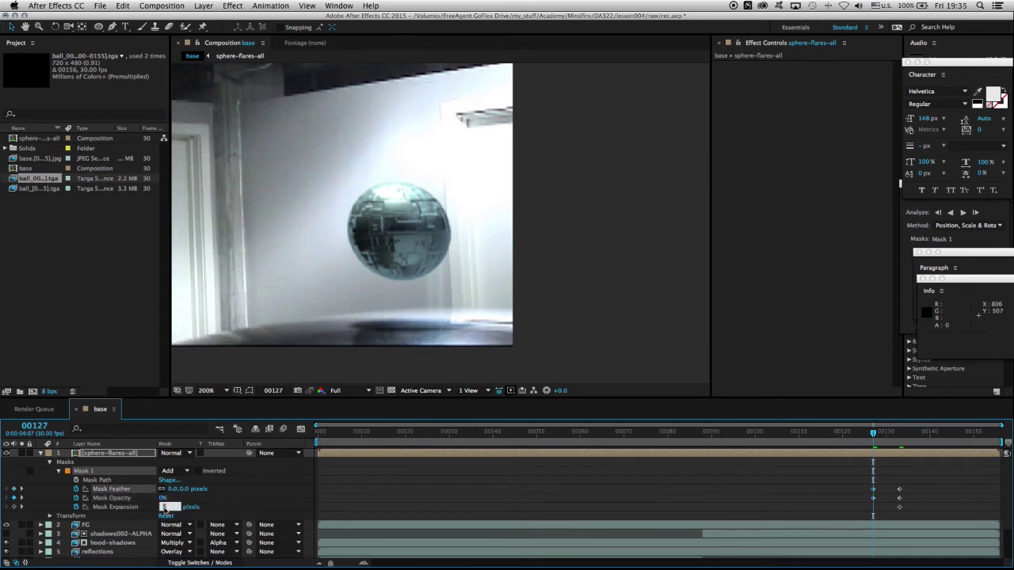
type("-5")
key("Return")
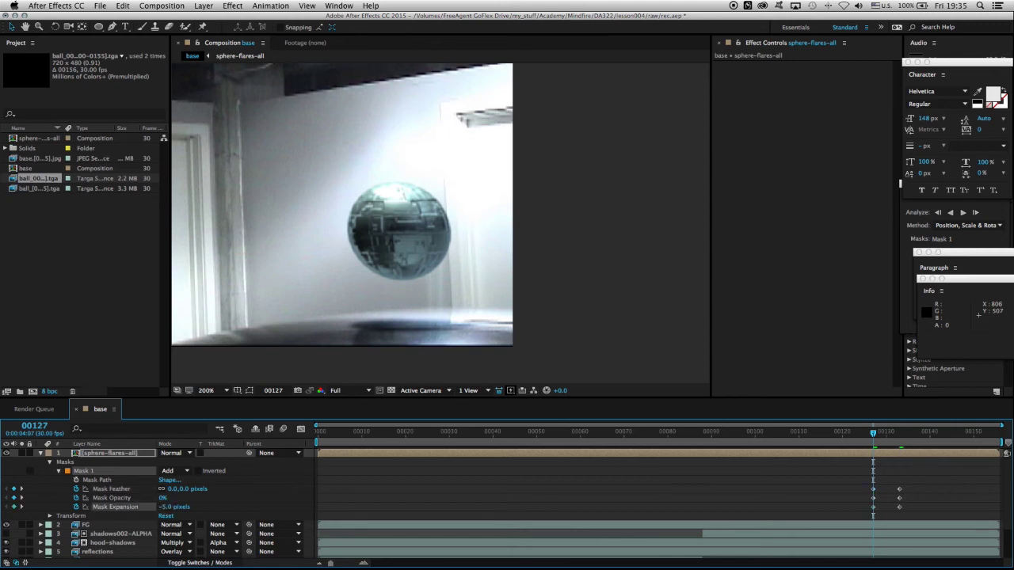
Play forward from frame 133 and keyframe the flare mask's opacity to 0% at frame 140
left_click(27, 492)
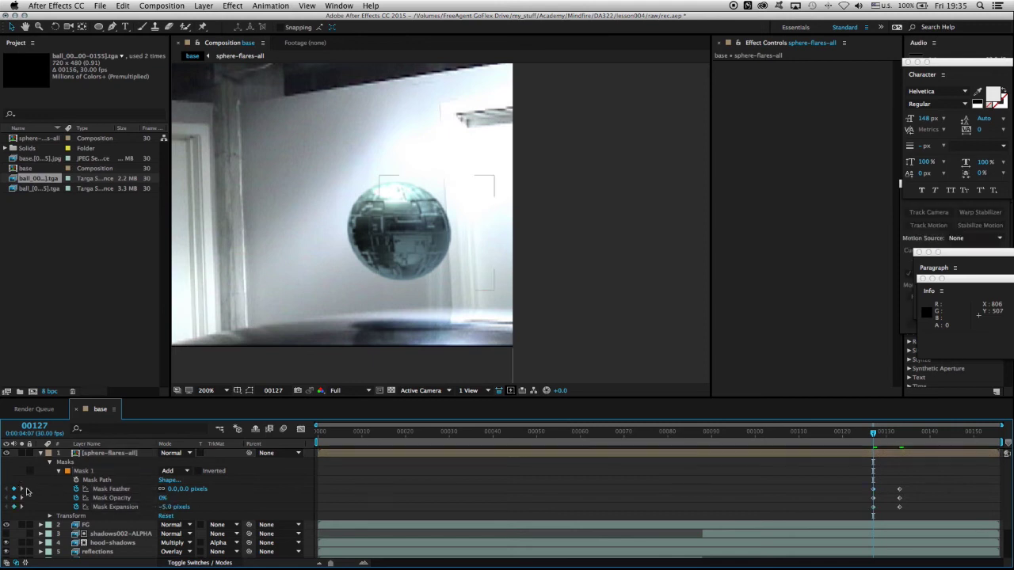
left_click(899, 433)
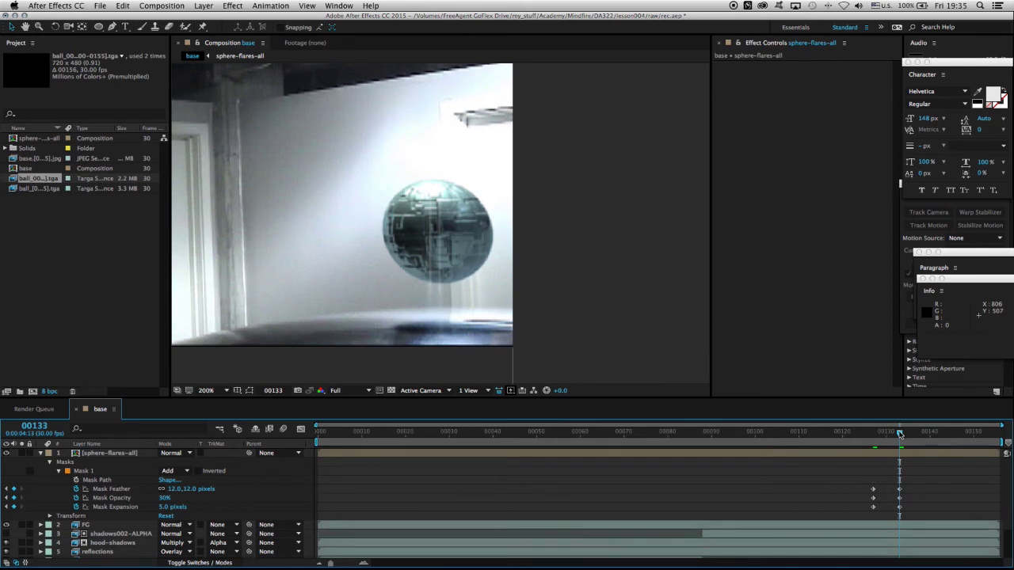
left_click_drag(892, 480, 914, 516)
left_click(900, 438)
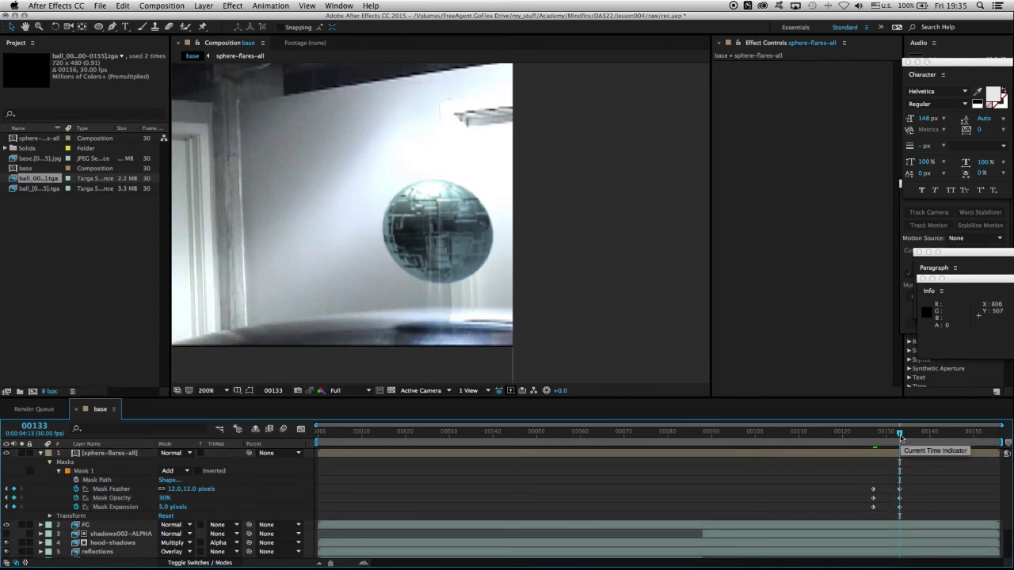
key("space")
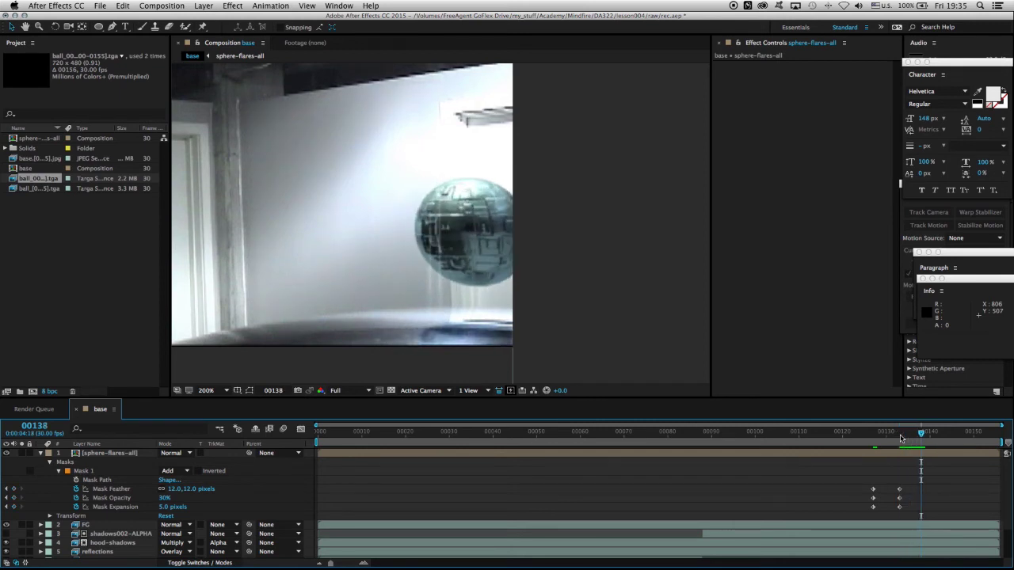
key("space")
left_click(164, 498)
key("Return")
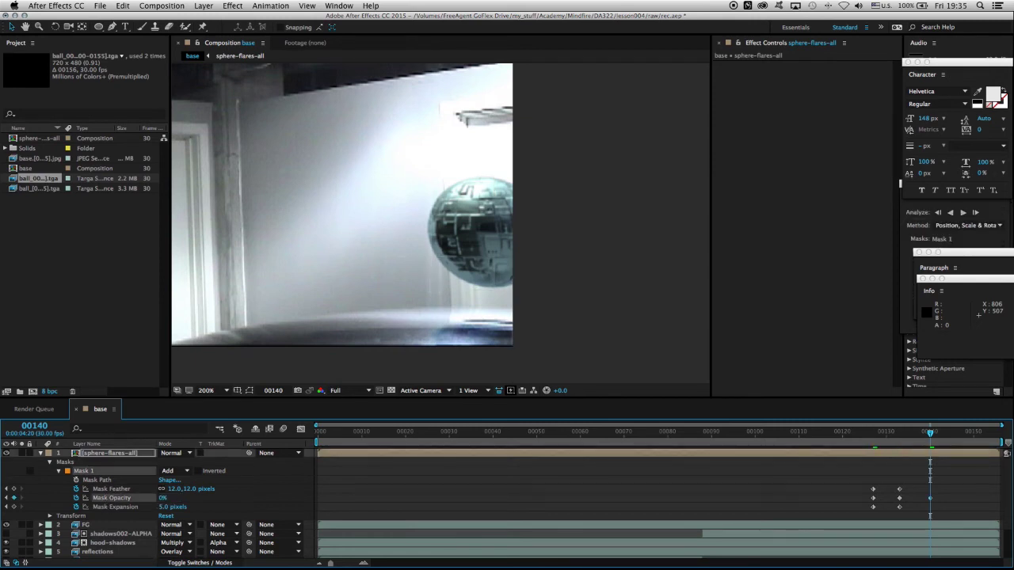
Keyframe the mask feather to 0 pixels and the mask expansion to -5 pixels at frame 140
left_click(190, 488)
type("0")
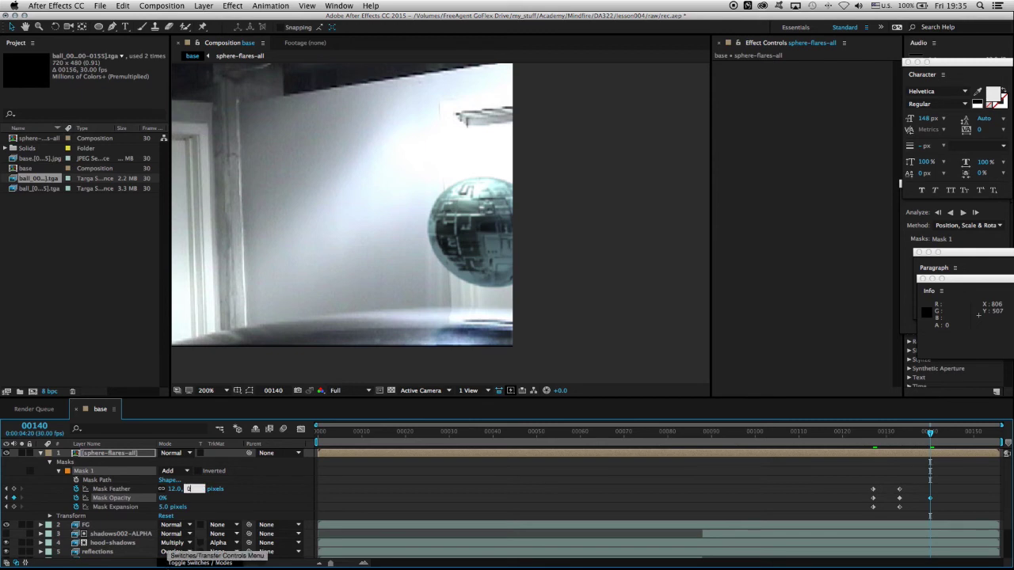
key("Return")
left_click(161, 507)
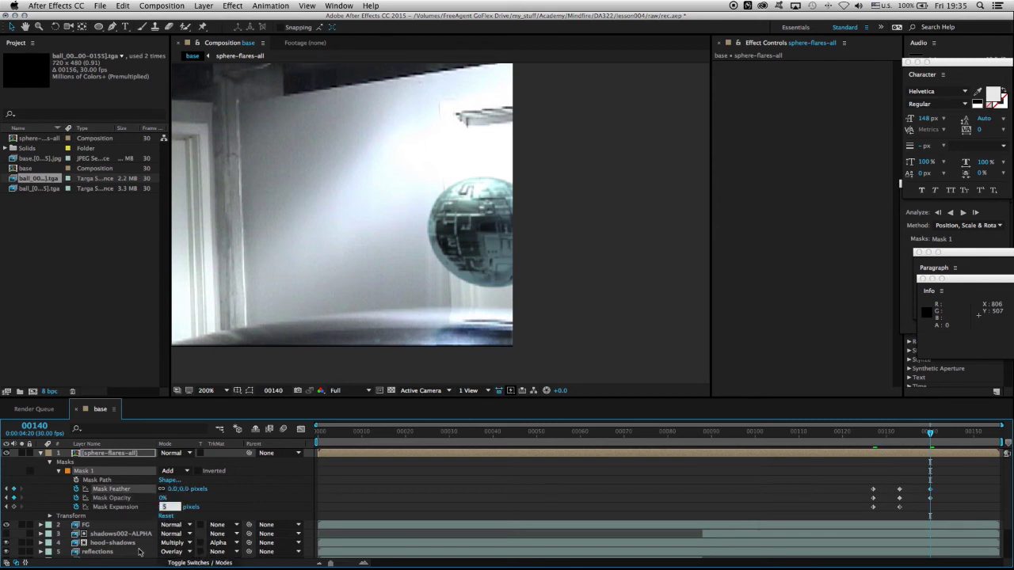
type("-5")
key("Return")
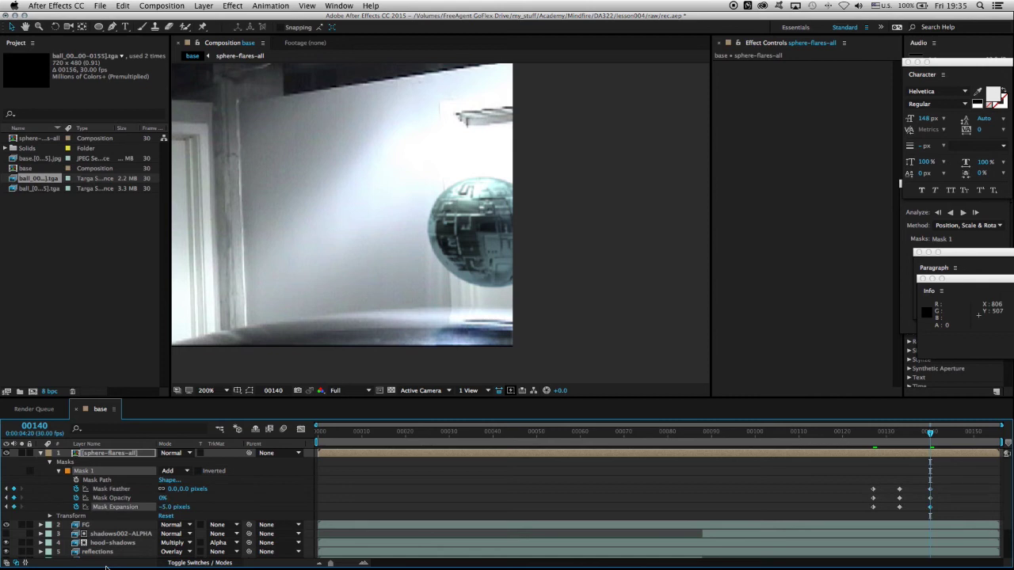
Preview the animated flare mask in the base composition and save the project
left_click(857, 434)
key("space")
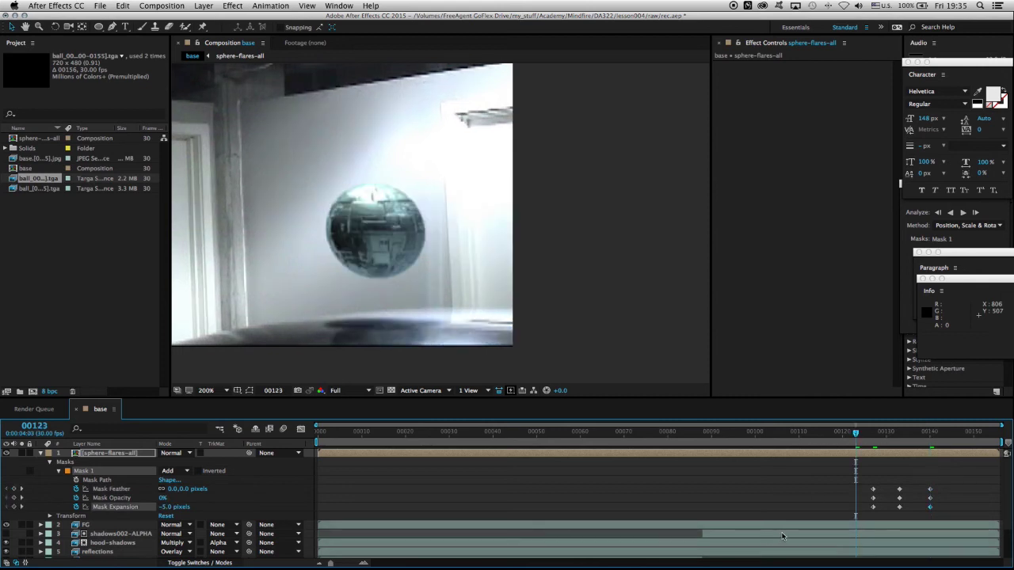
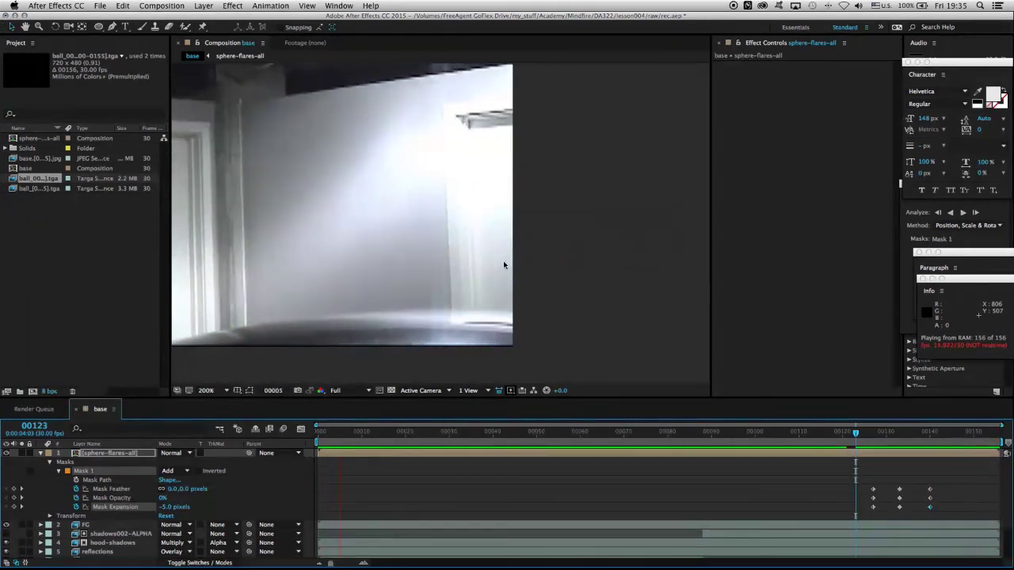
key("space")
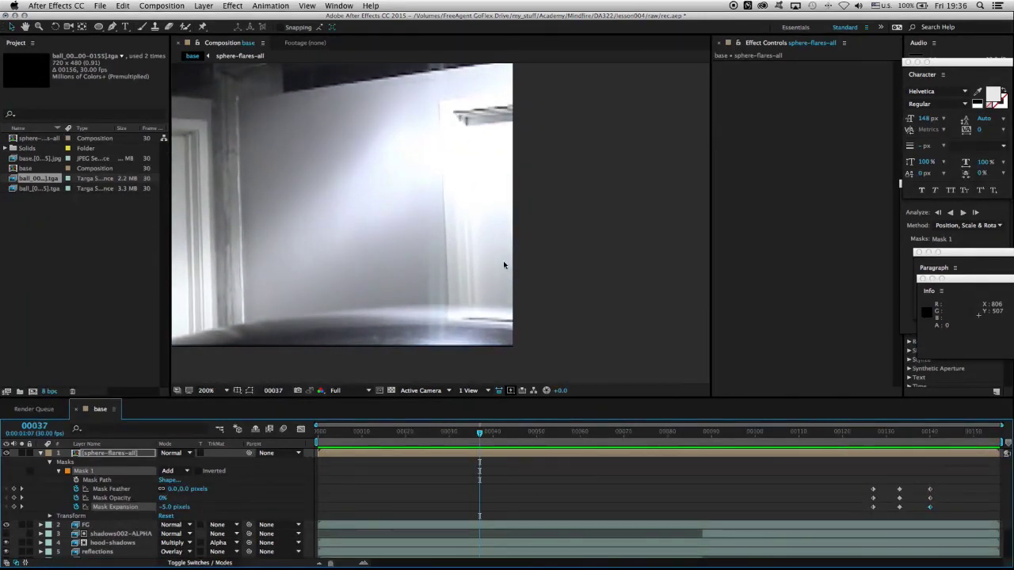
key("super+s")
Go to frame 77 and examine the sphere and the ceiling light at 200% magnification
key("comma")
key("h")
left_click_drag(342, 188, 507, 260)
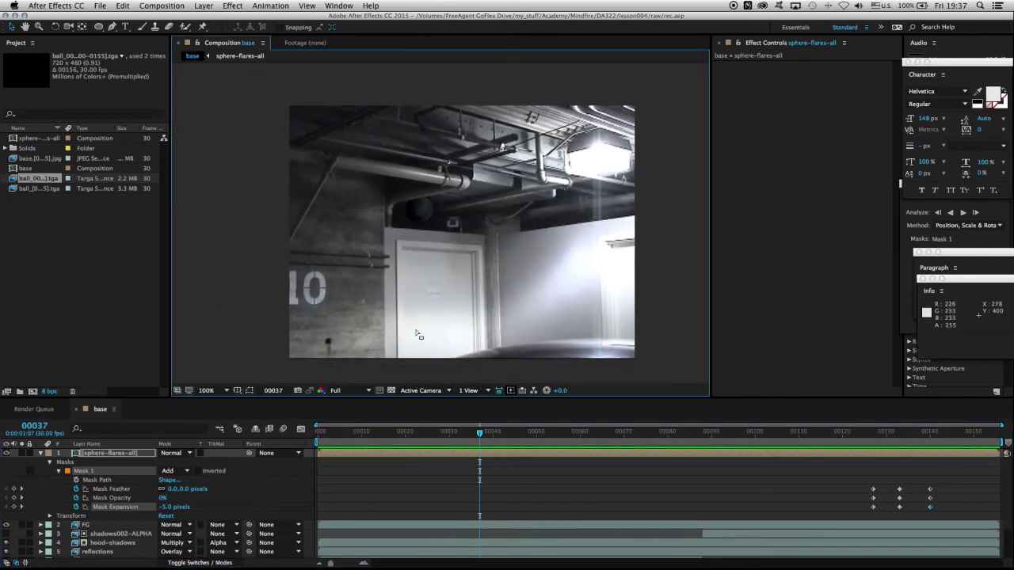
left_click_drag(452, 434, 654, 475)
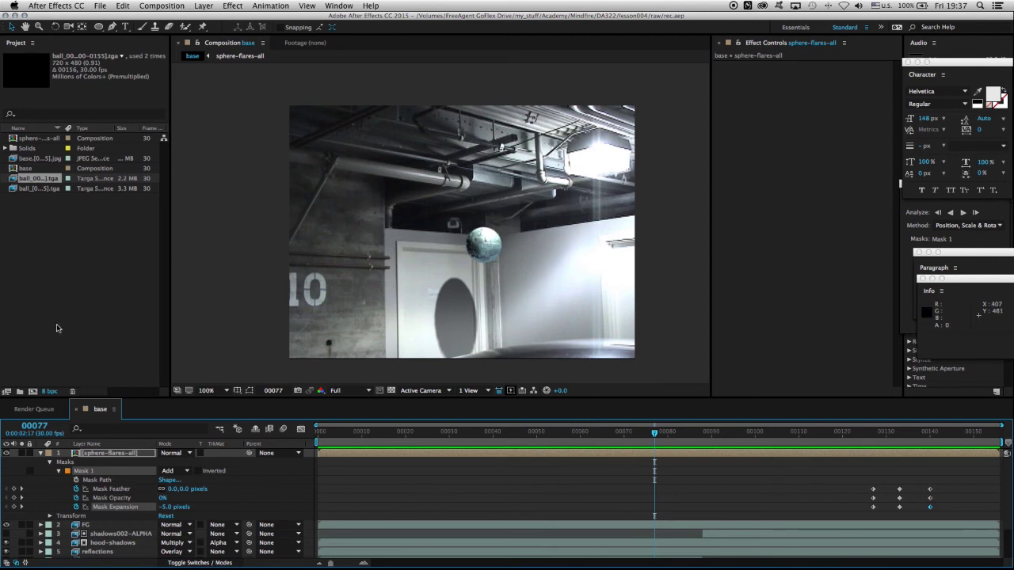
left_click(76, 245)
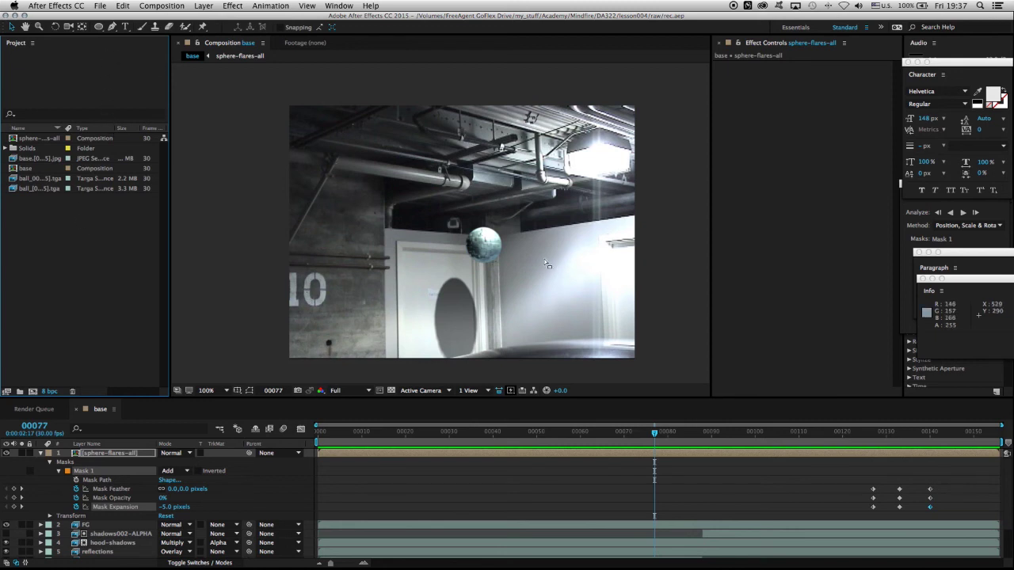
key("period")
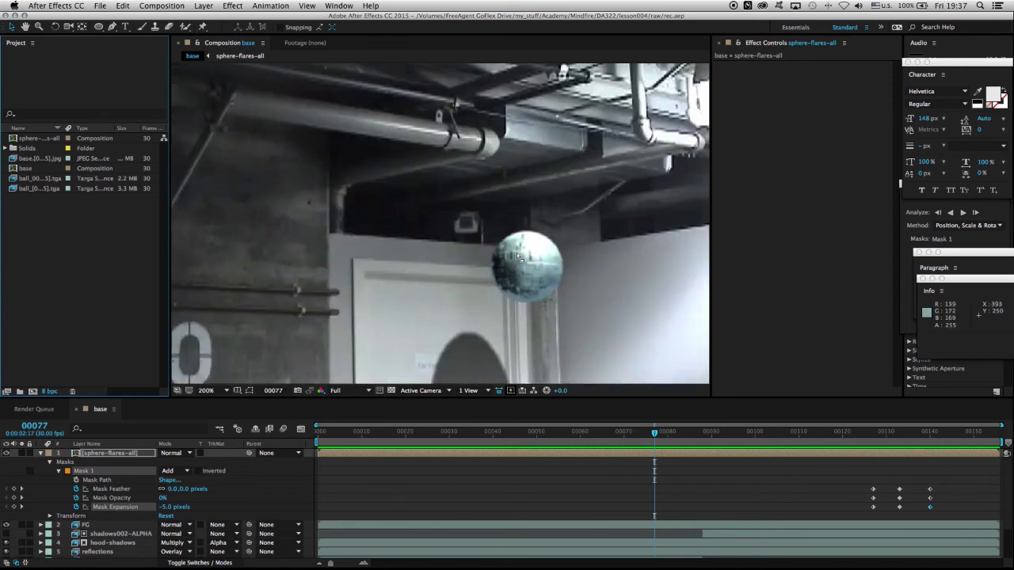
key("space")
left_click_drag(596, 204, 456, 229)
key("v")
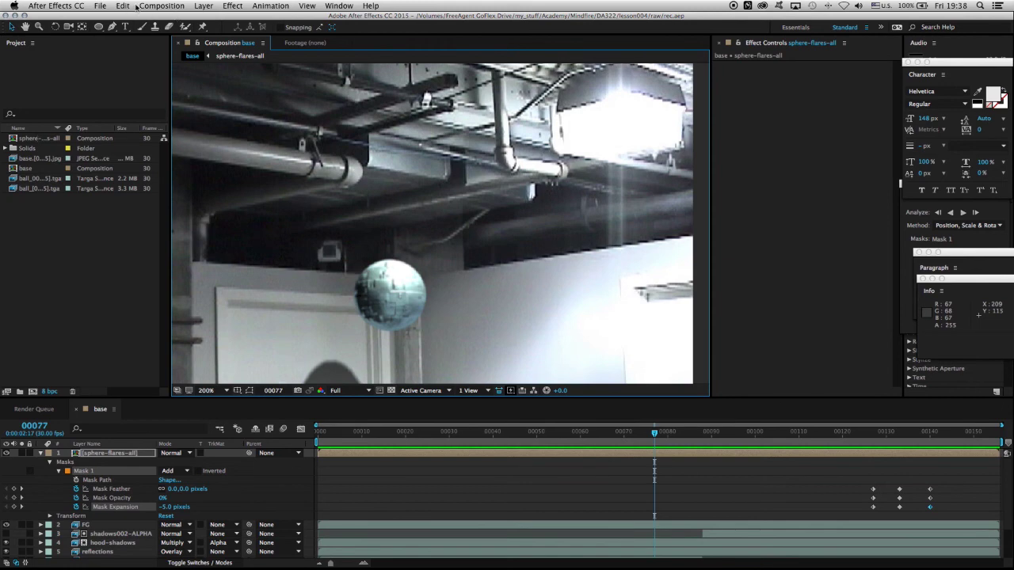
Import the ball_000000_Specular Targa sequence from the CG specs folder, ignoring its alpha channel
left_click(102, 6)
mouse_move(158, 141)
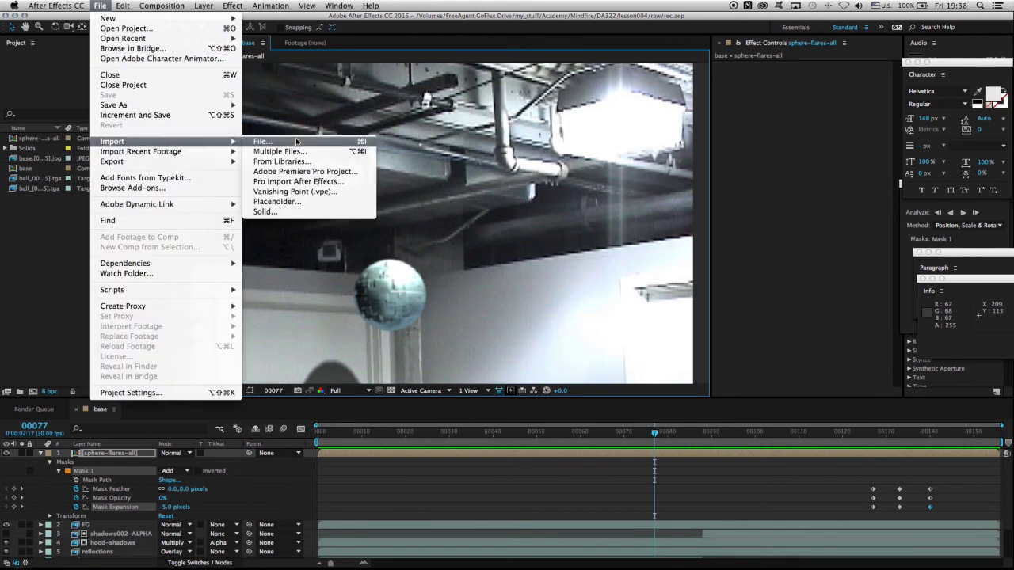
left_click(297, 141)
left_click(574, 112)
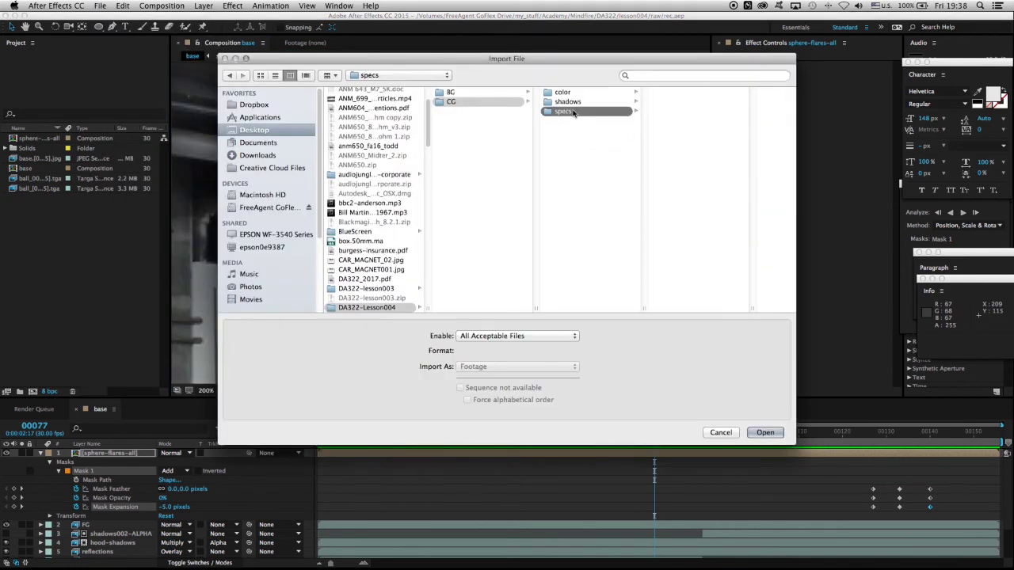
left_click(654, 93)
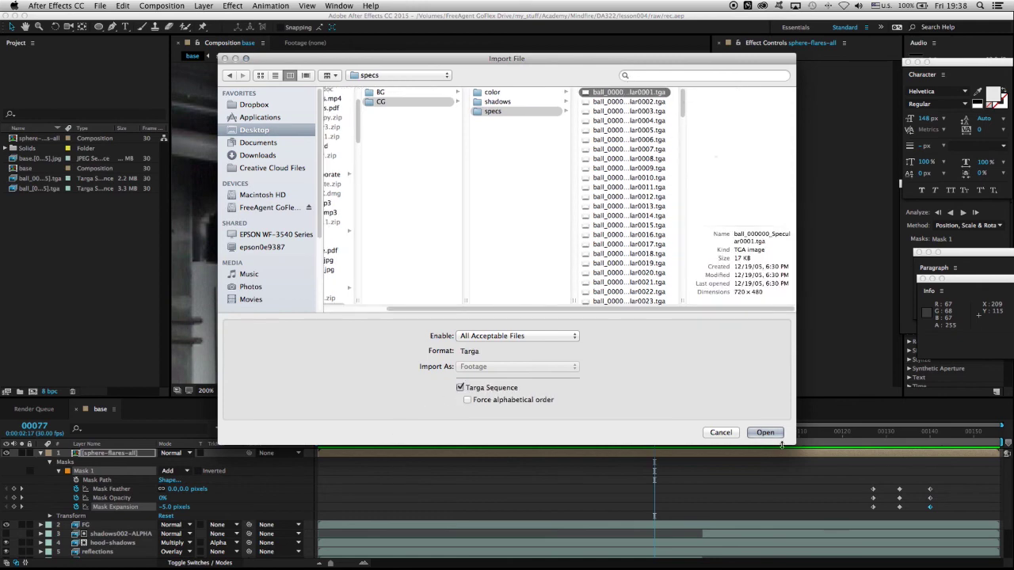
key("Return")
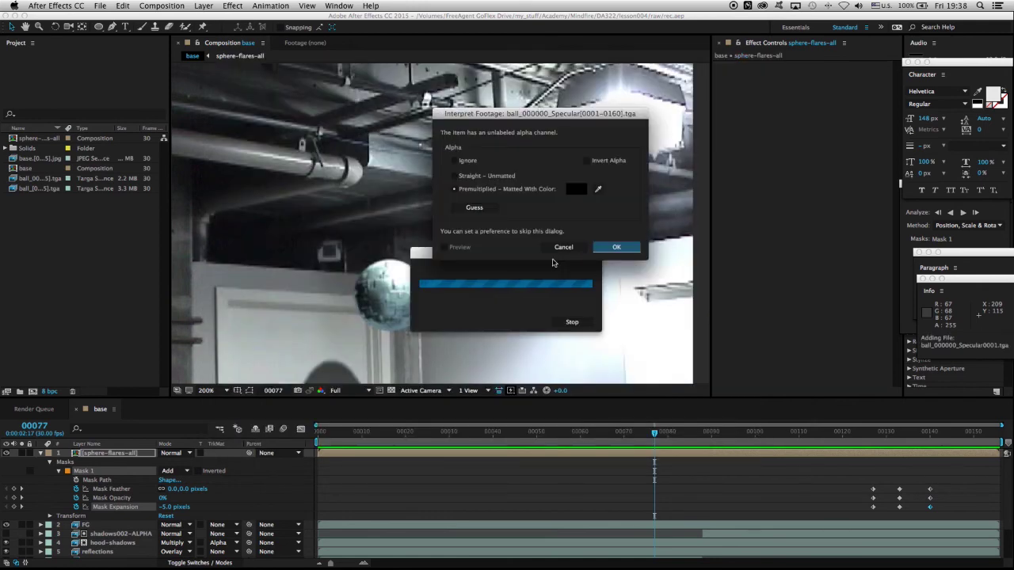
left_click(467, 162)
left_click(610, 247)
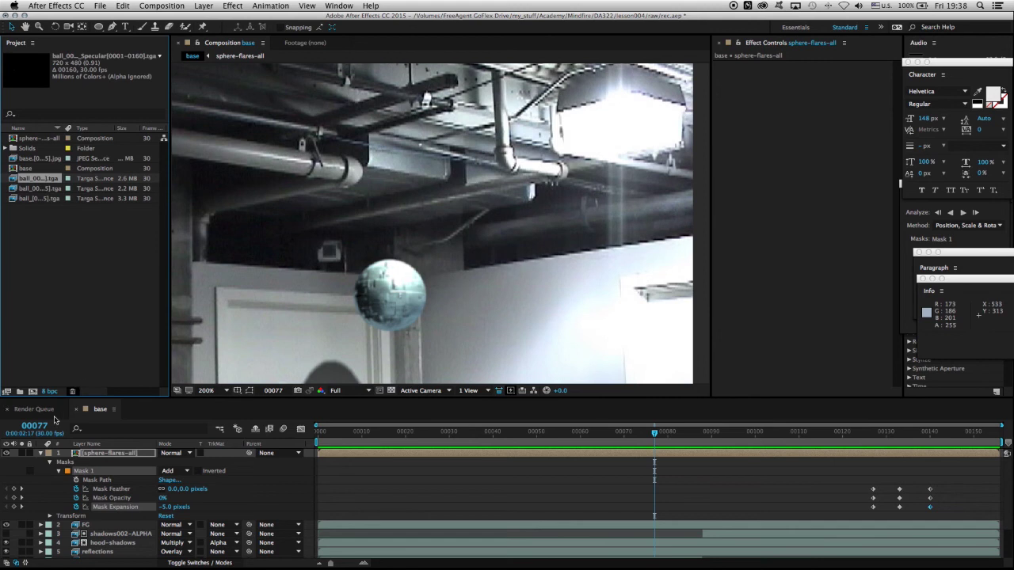
Place the specular sequence directly above the Sphere-Color layer and rename the new layer sphere-specs
left_click(41, 453)
left_click_drag(11, 181, 113, 526)
key("Return")
type("sphere-specs")
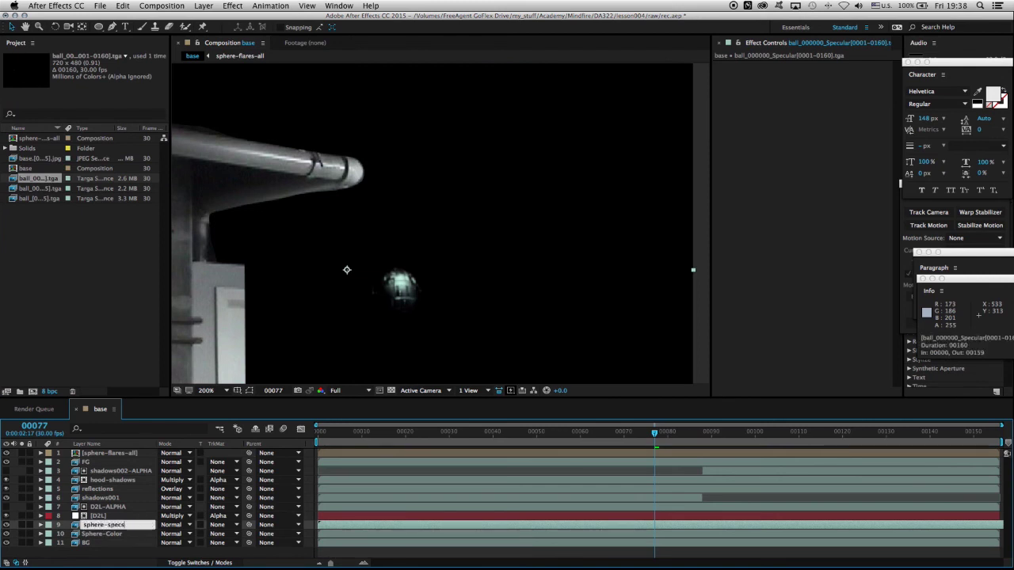
key("Return")
Set the sphere-specs layer's blending mode to Screen and expand its transform properties
left_click(174, 525)
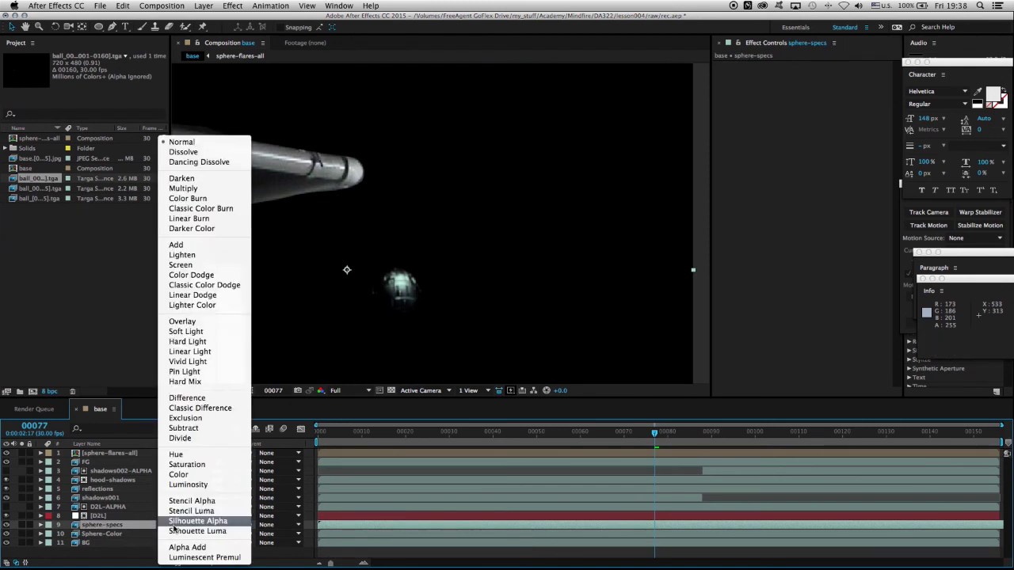
left_click(182, 264)
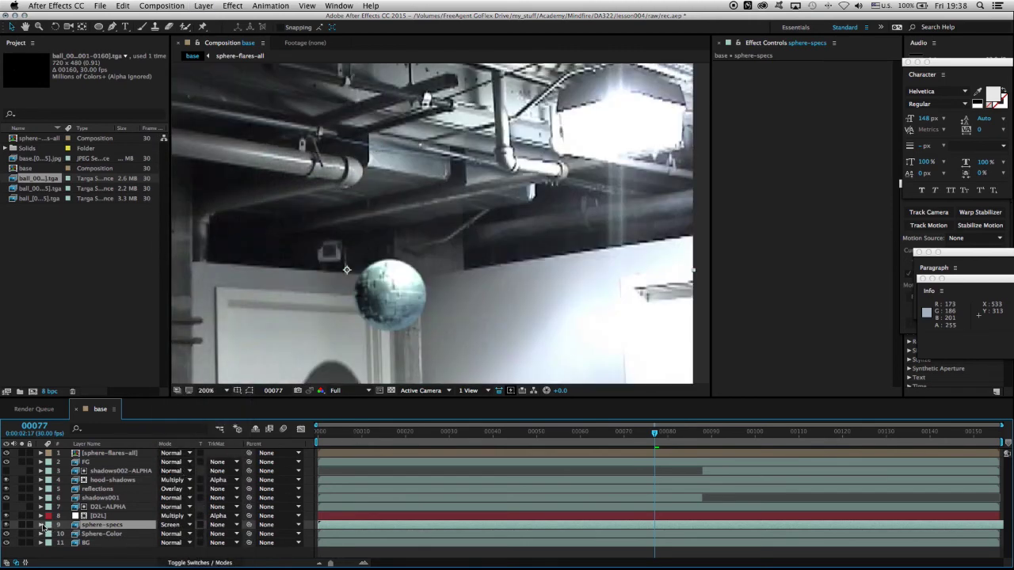
left_click(41, 526)
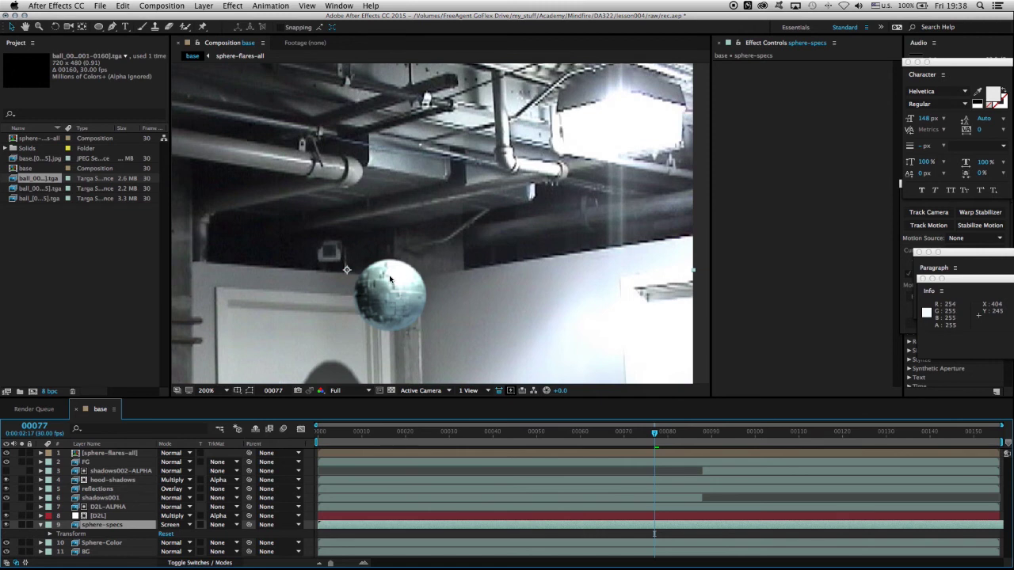
left_click(49, 535)
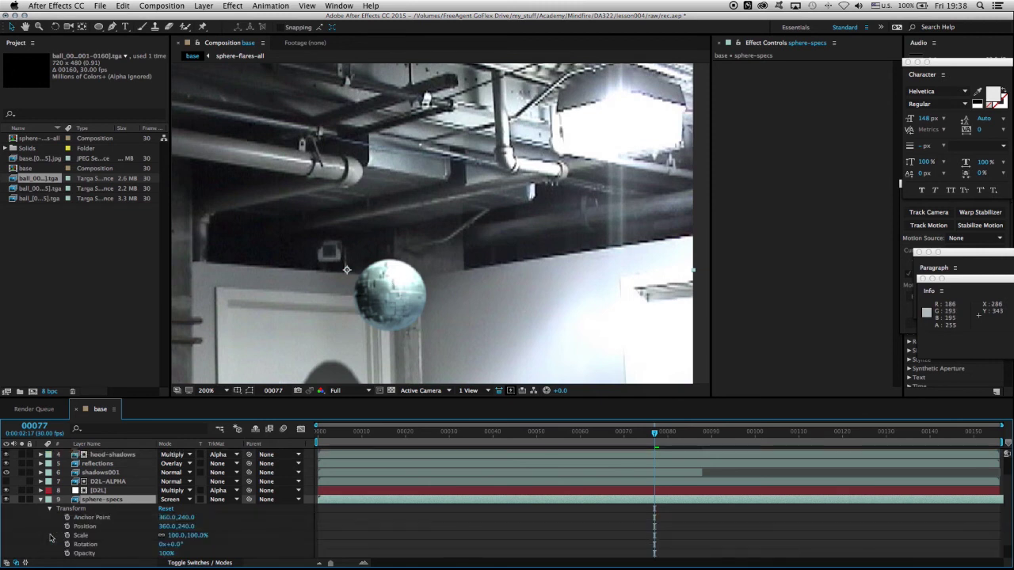
Set the sphere-specs layer's opacity to 50% and collapse its properties
left_click(167, 554)
type("50")
key("Return")
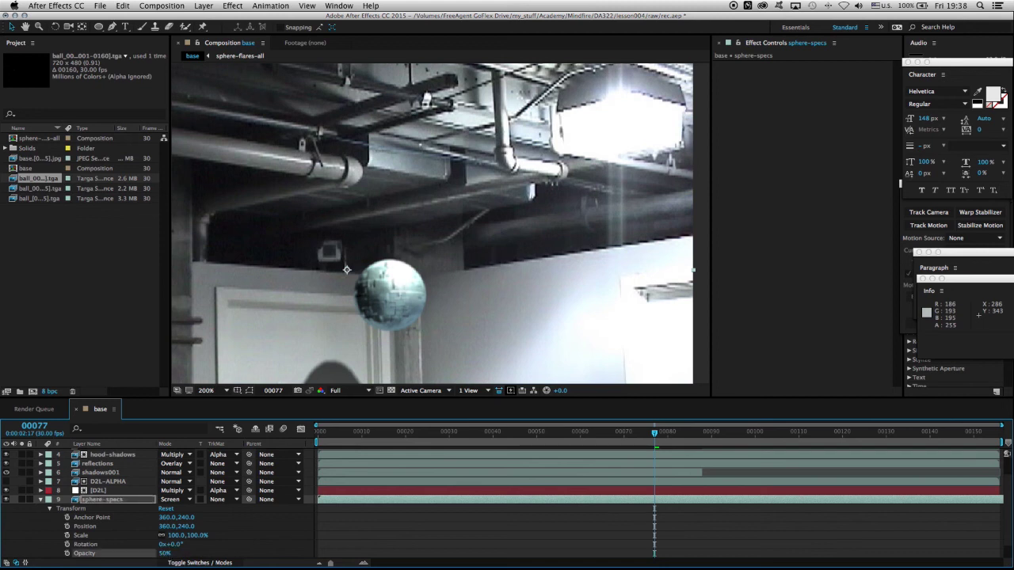
left_click(104, 502)
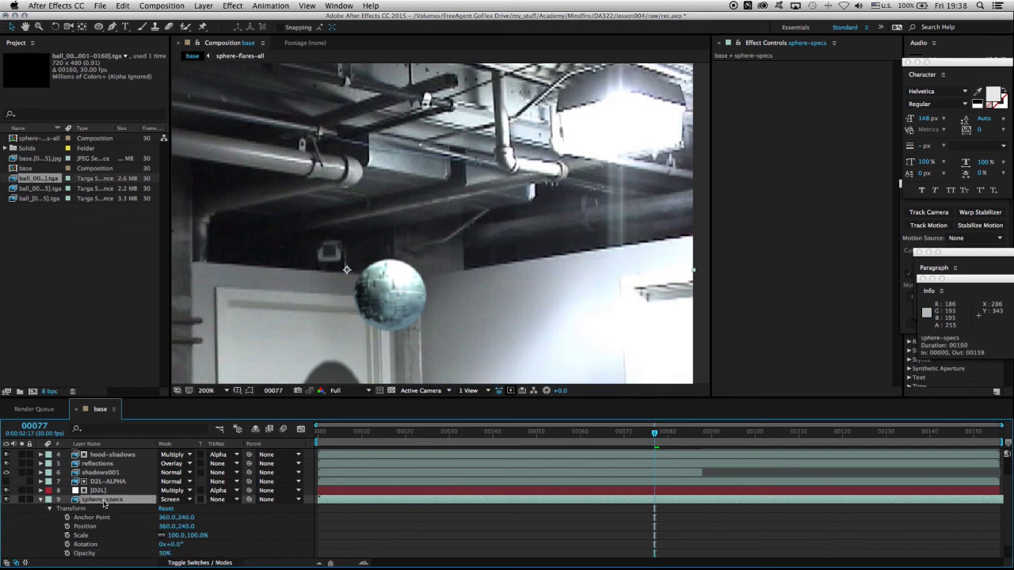
left_click(42, 501)
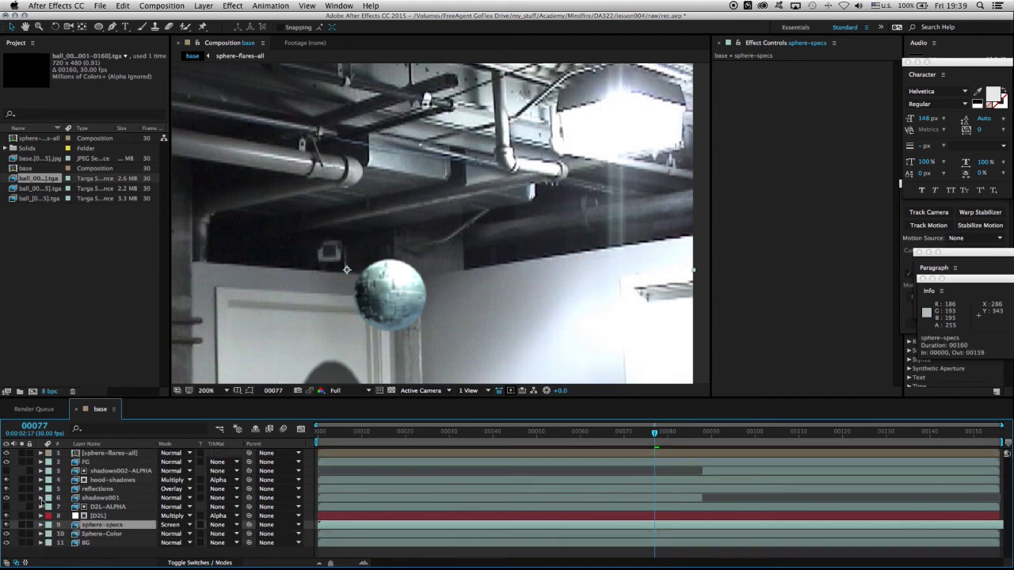
Apply the Add Grain effect to the Sphere-Color layer and frame the sphere at 400% magnification
left_click(110, 536)
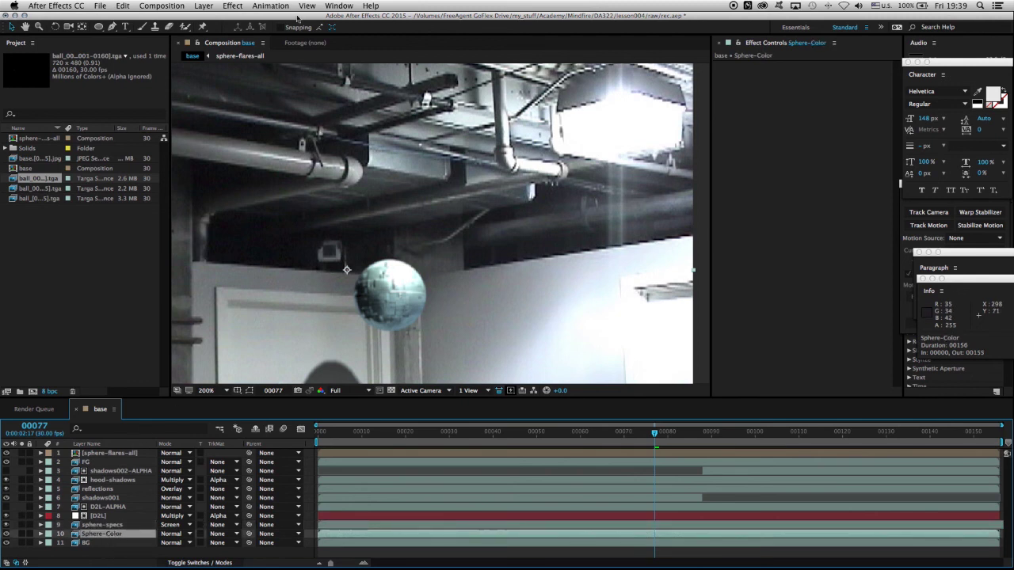
left_click(233, 6)
mouse_move(283, 53)
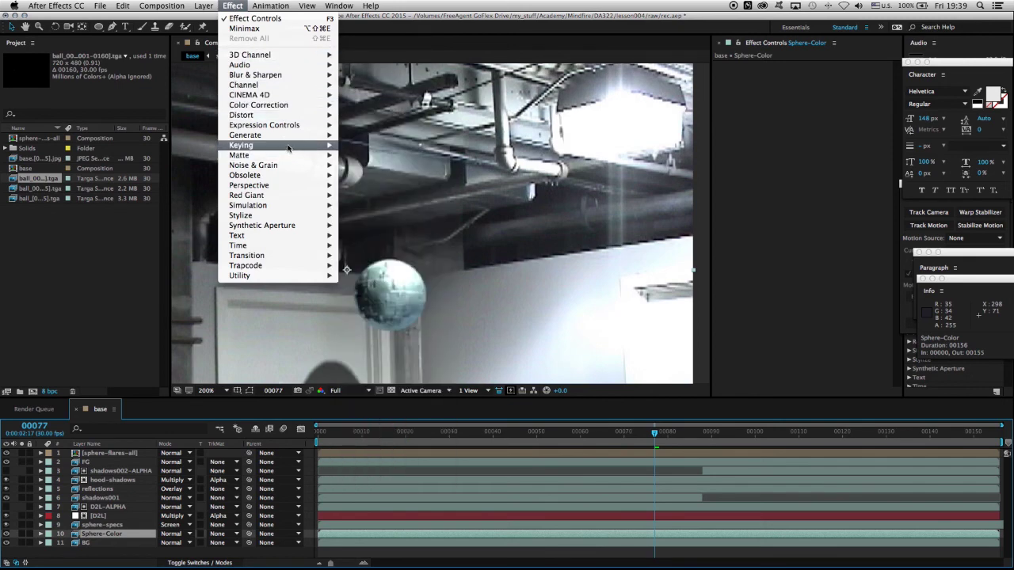
mouse_move(261, 165)
left_click(369, 165)
key("period")
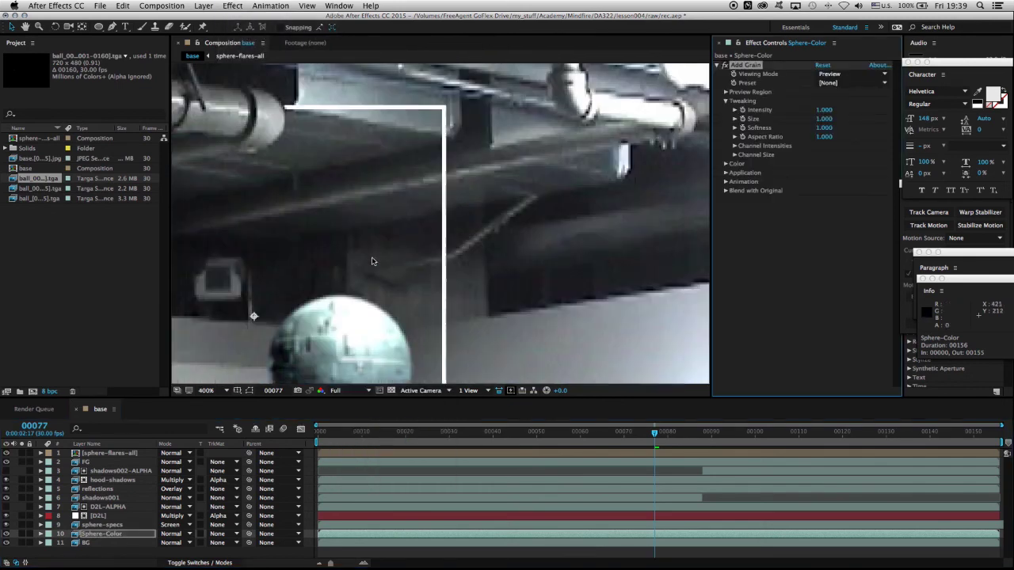
left_click_drag(344, 320, 476, 174)
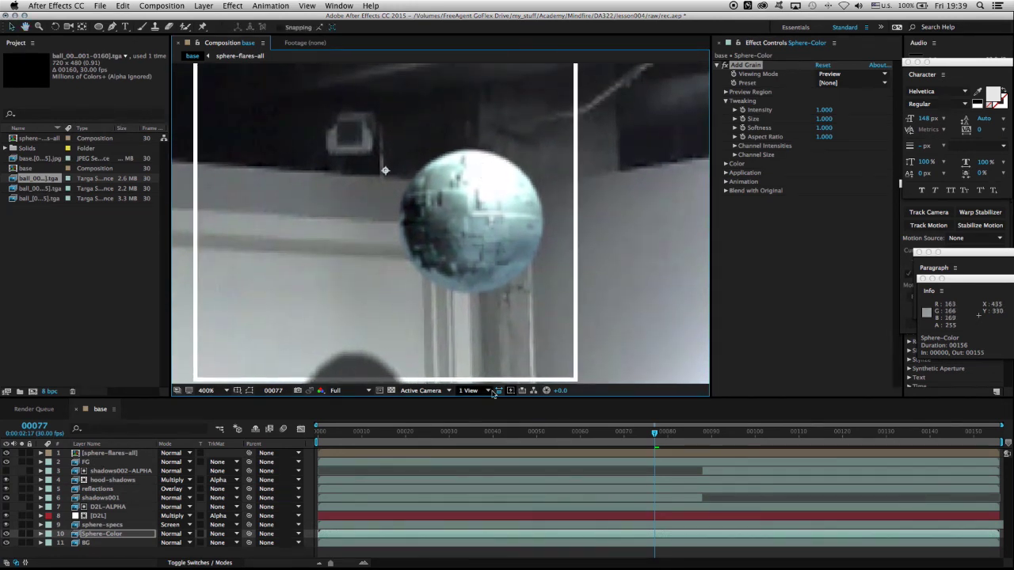
Display only the red channel and set the grain's aspect ratio to 0.91 to match the base footage
left_click(321, 391)
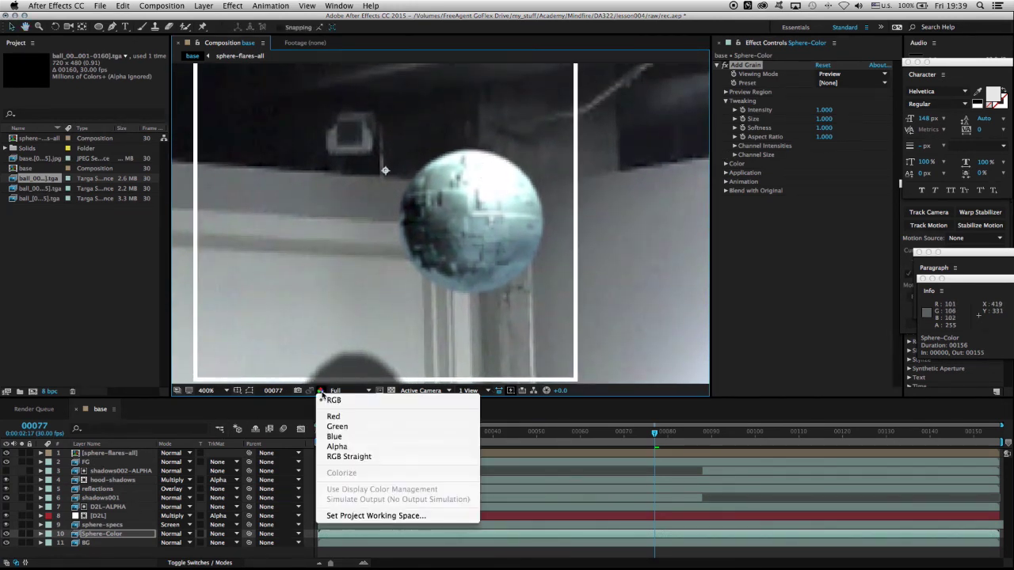
left_click(333, 417)
left_click(734, 109)
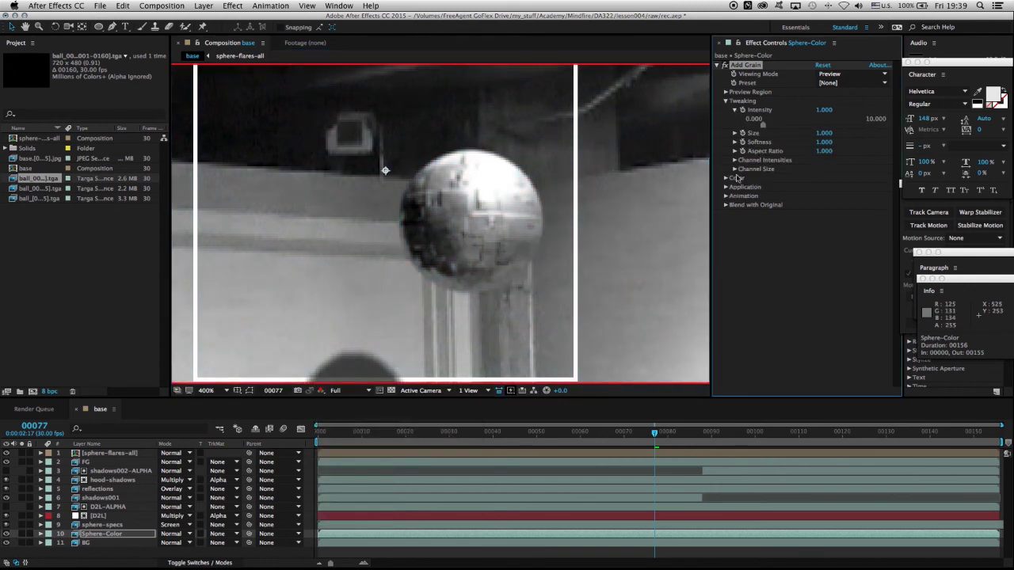
left_click(820, 153)
type("0.91")
key("Return")
left_click(47, 158)
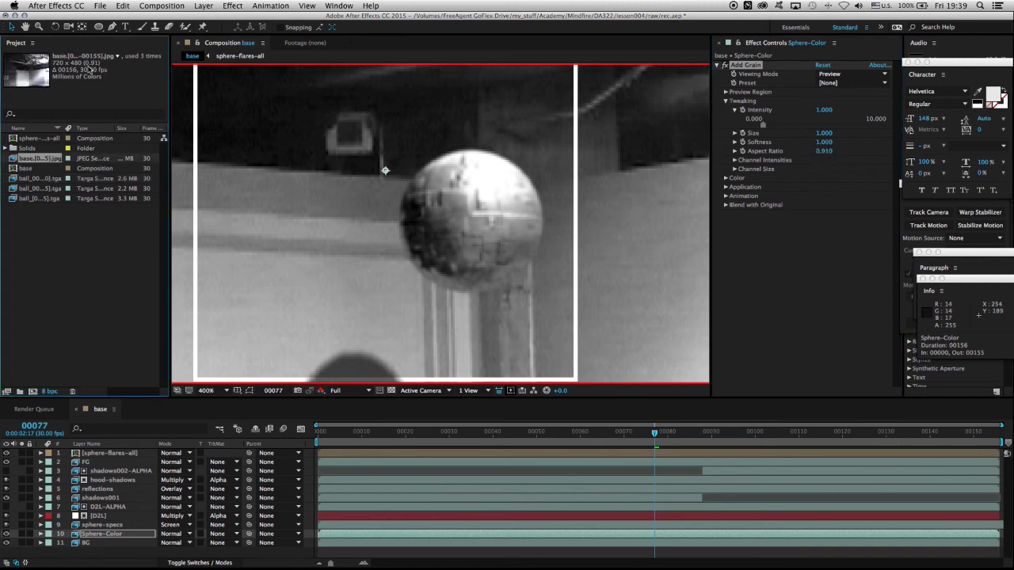
At frame 75, set the Sphere-Color grain's softness to 1.68, size to 0.76 and intensity to 1.72
mouse_move(654, 434)
left_mouse_down()
mouse_move(647, 448)
mouse_move(657, 448)
mouse_move(646, 448)
left_mouse_up()
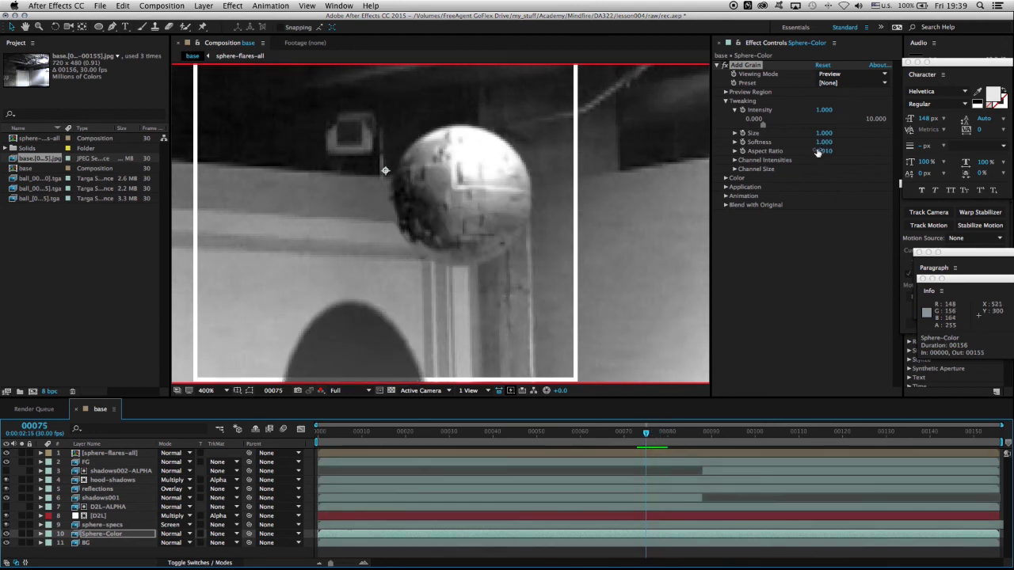
left_click(735, 142)
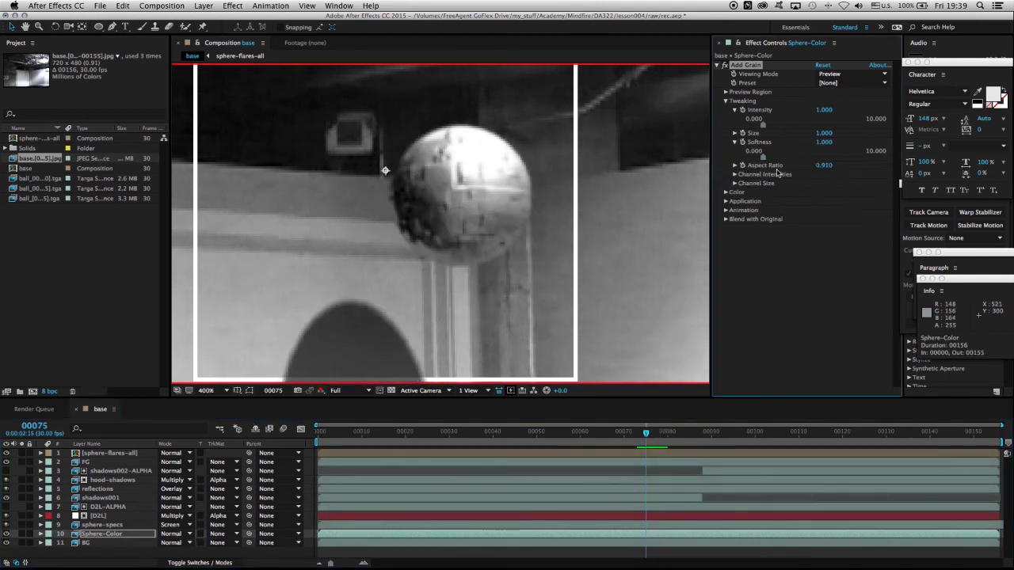
left_click_drag(762, 156, 772, 160)
left_click(735, 133)
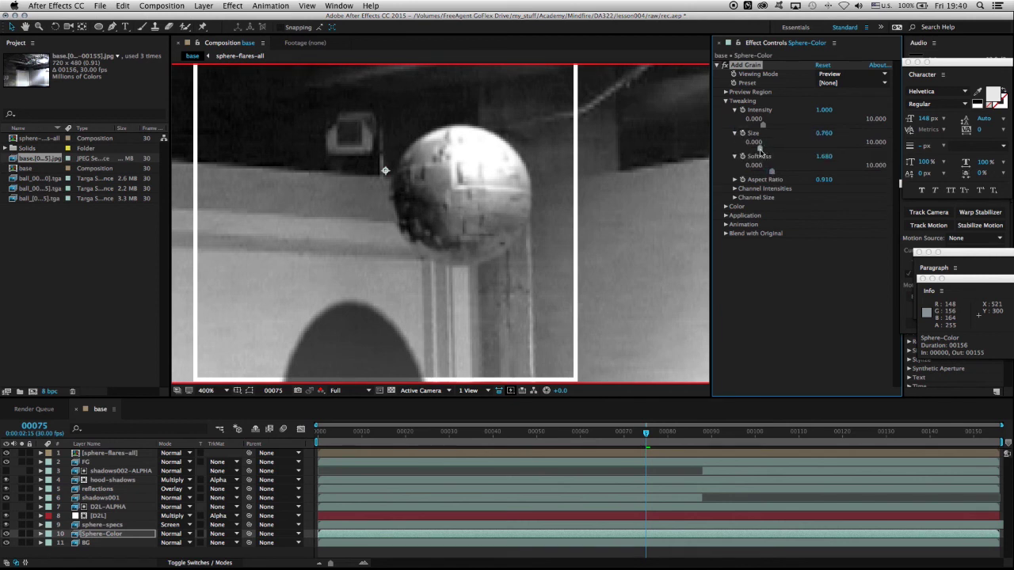
left_click_drag(764, 125, 768, 129)
Expand the grain's color, channel intensity and channel size settings, and set the red intensity to 1.1
left_click(725, 207)
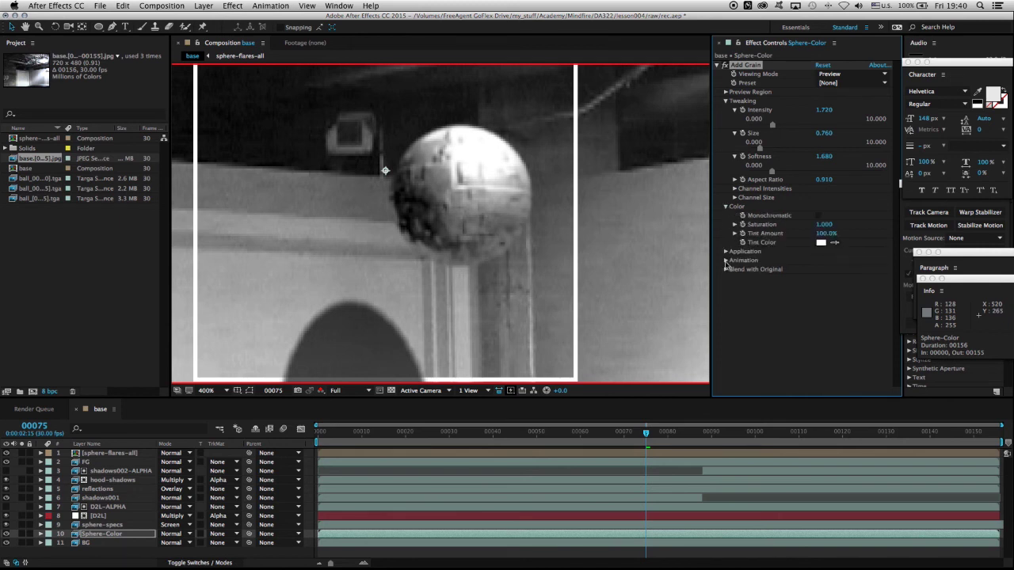
left_click(735, 189)
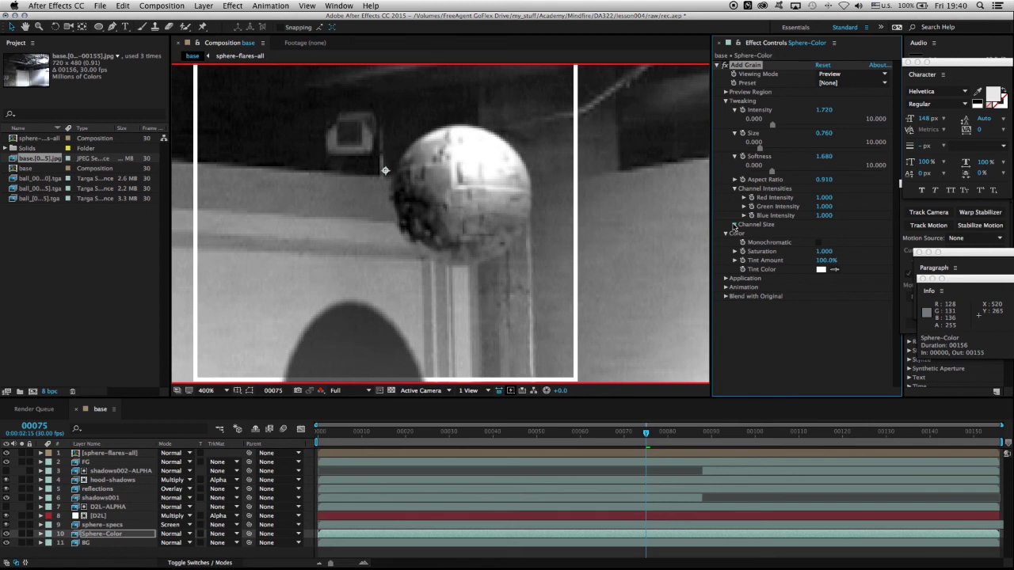
left_click(734, 225)
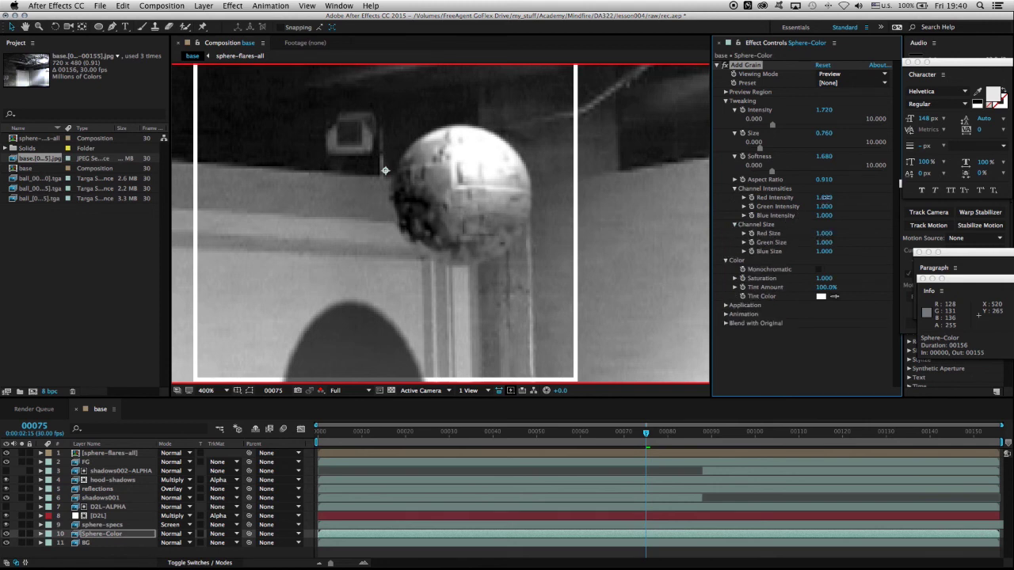
mouse_move(824, 197)
left_mouse_down()
mouse_move(861, 196)
mouse_move(827, 199)
left_mouse_up()
Compare the green channel across neighbouring frames, and set the grain's green size to 1.09 and green intensity to 0.8
left_click(321, 391)
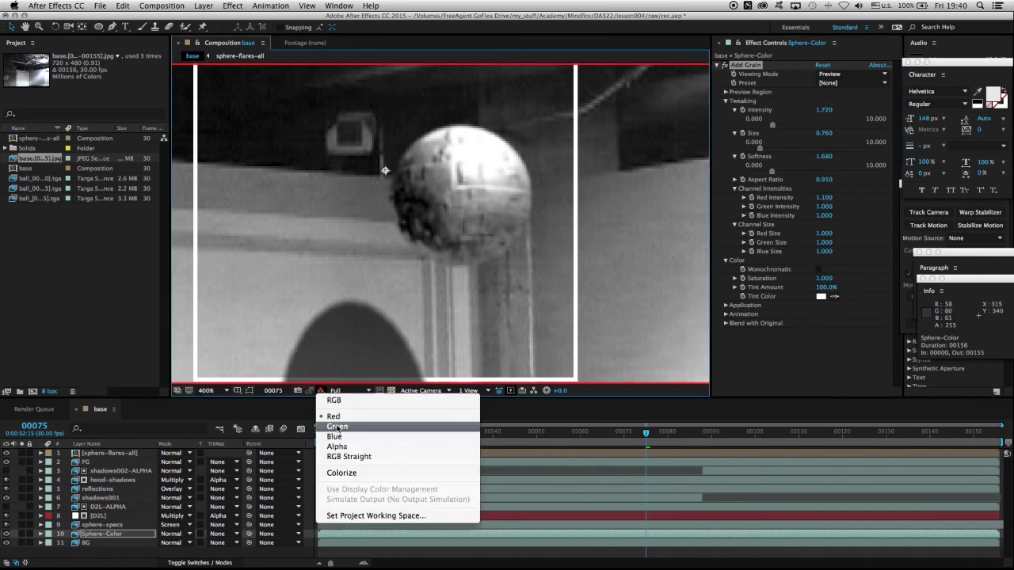
left_click(337, 426)
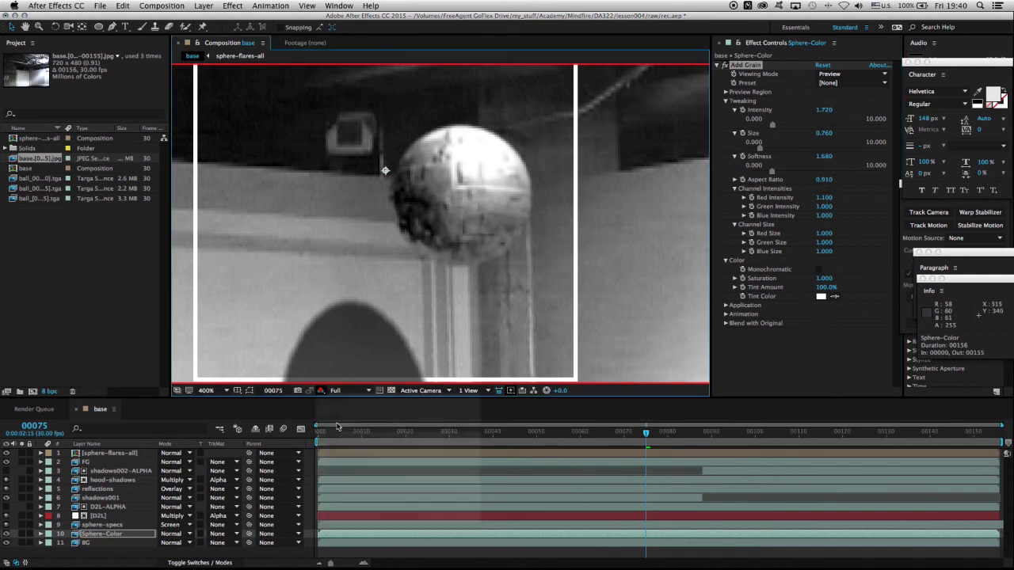
key("Page_Up")
key("Page_Up")
key("Page_Down")
key("Page_Down")
key("Page_Down")
left_click(824, 243)
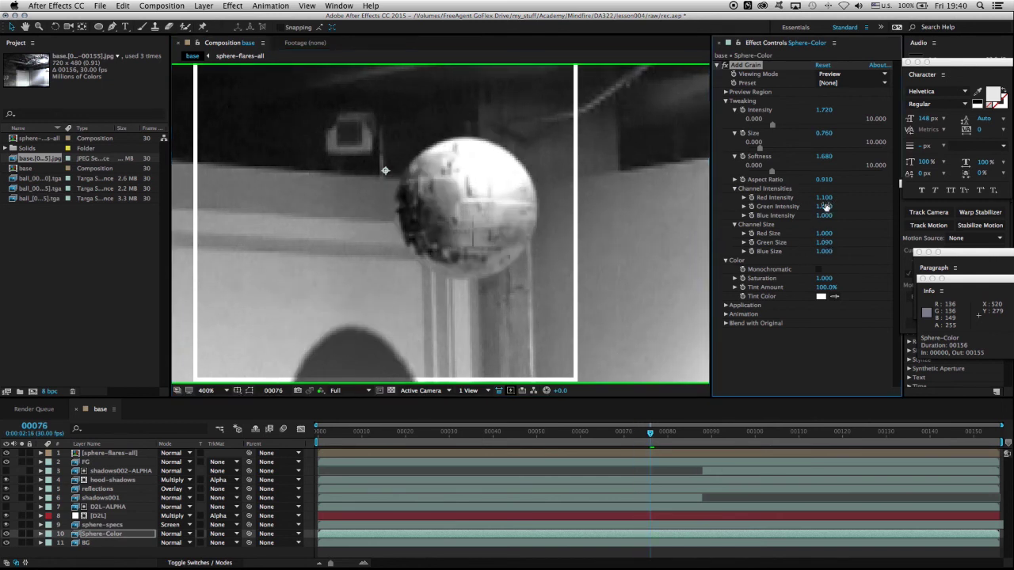
left_click_drag(824, 205, 828, 205)
Compare the blue channel across neighbouring frames, and set the grain's blue size to 1.21 and blue intensity to 1.2
left_click(321, 390)
left_click(334, 436)
key("Page_Up")
key("Page_Up")
key("Page_Up")
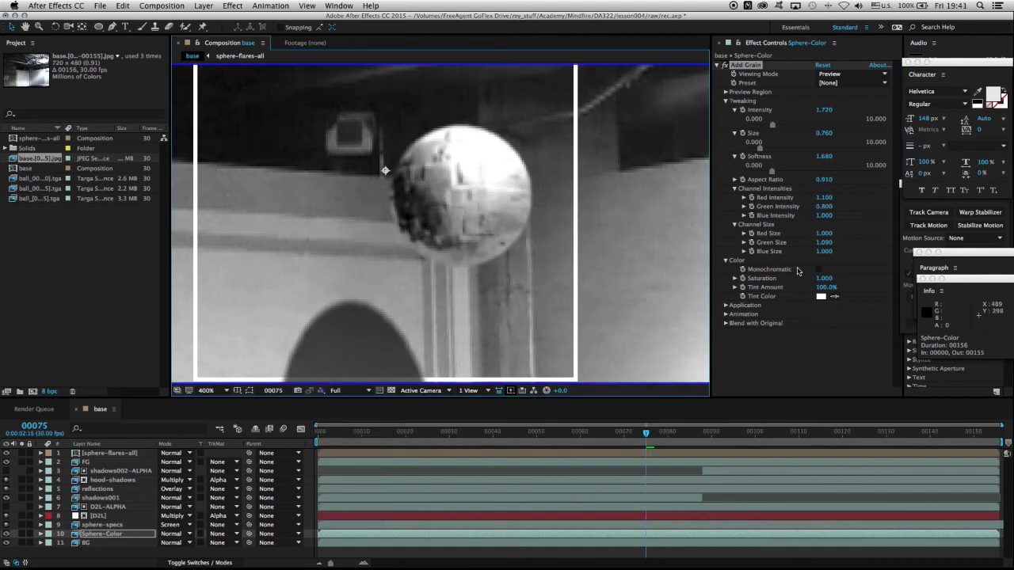
key("Page_Down")
key("Page_Down")
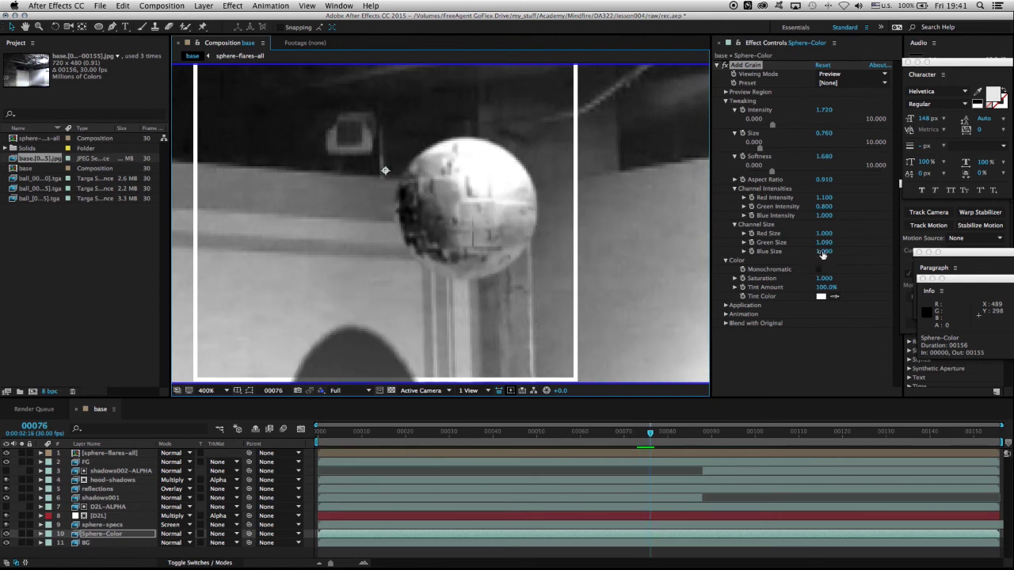
left_click_drag(825, 251, 794, 226)
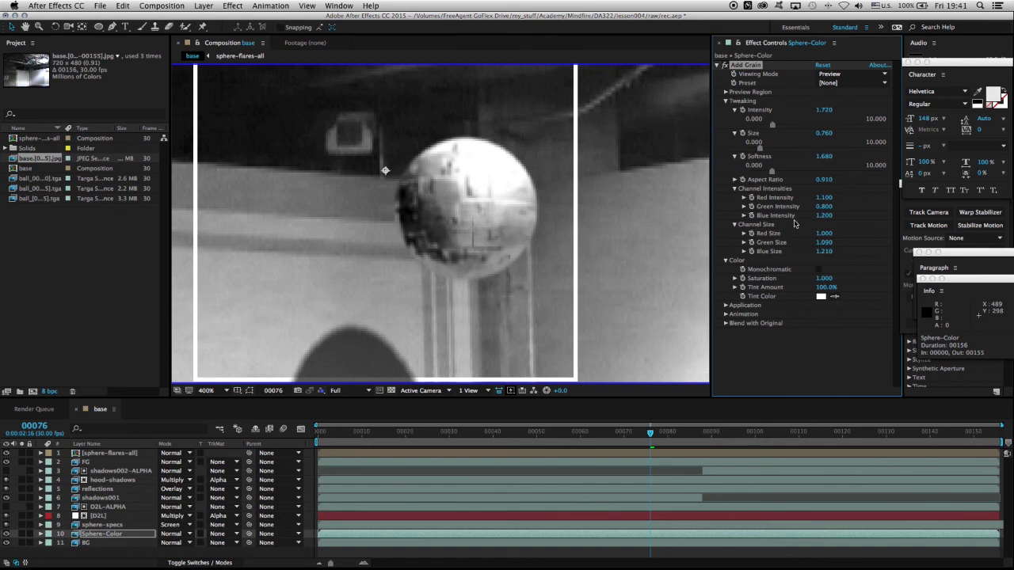
Return the view to RGB, check neighbouring frames, and set the grain's intensity to 1.04 and Blend with Original amount to 43%
left_click(321, 390)
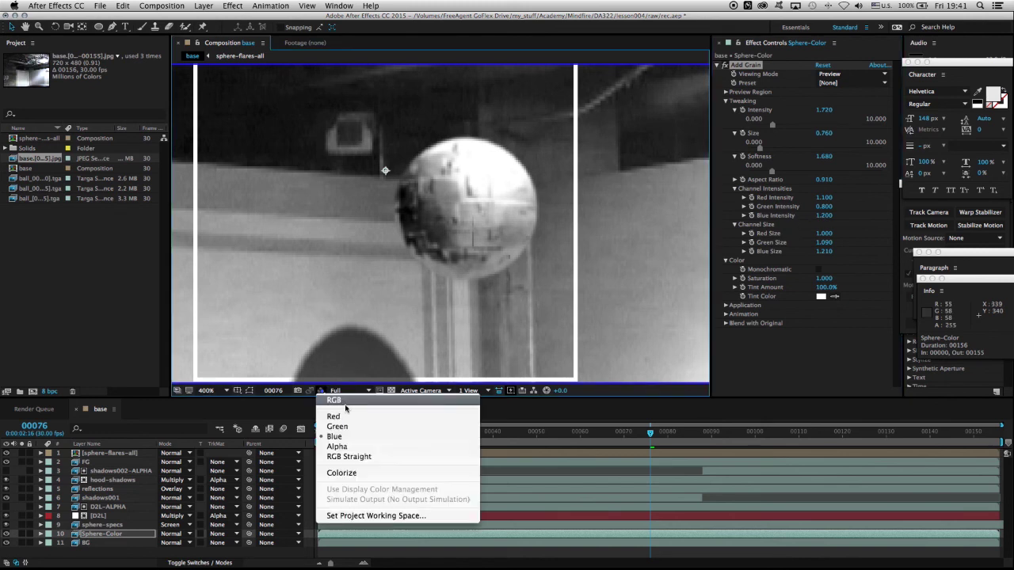
left_click(344, 403)
key("Page_Up")
key("Page_Up")
key("Page_Up")
key("Page_Up")
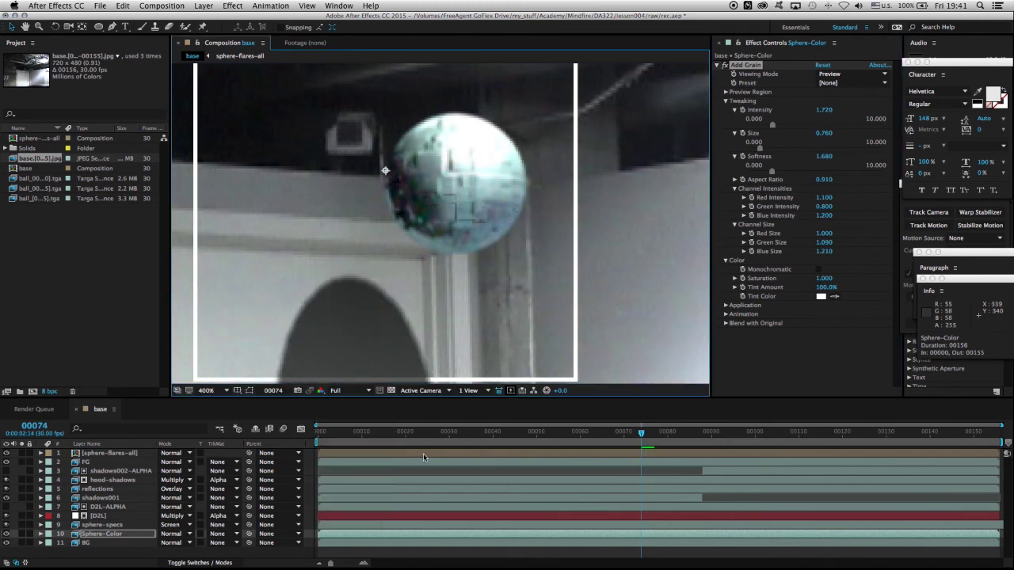
key("Page_Down")
key("Page_Down")
key("Page_Down")
key("Page_Down")
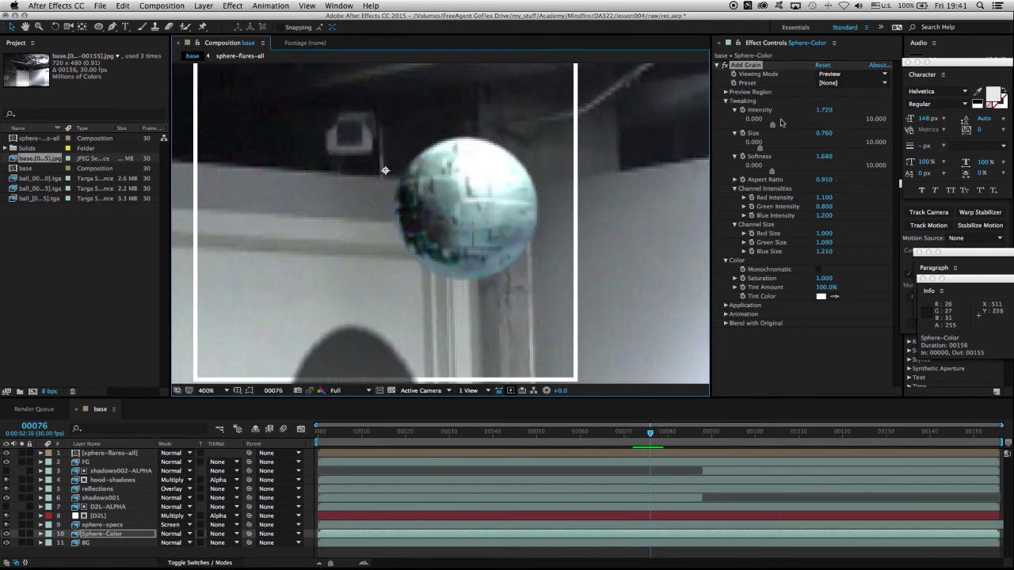
left_click_drag(773, 127, 763, 129)
left_click(726, 324)
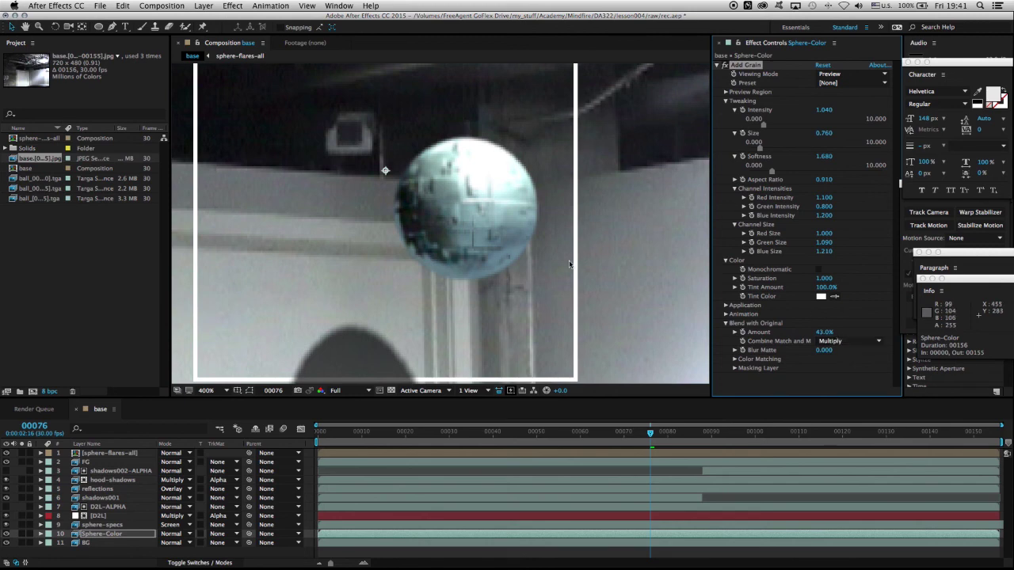
Examine the sphere's grain against the background footage frame by frame around frame 74
key("Page_Up")
key("Page_Up")
key("Page_Up")
key("Page_Up")
key("Page_Up")
key("Page_Down")
key("Page_Down")
key("Page_Down")
key("Page_Down")
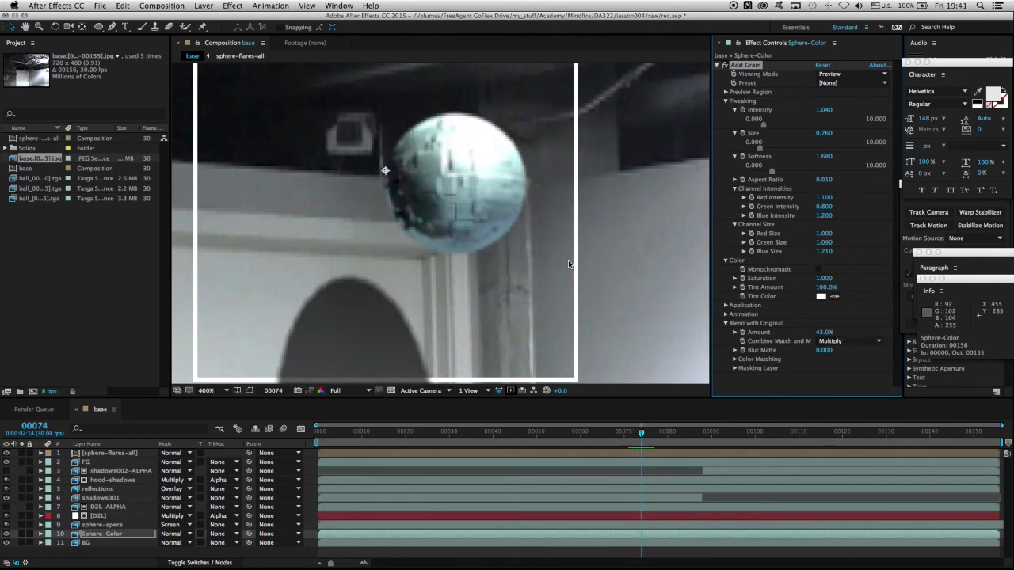
Switch the Add Grain effect's viewing mode to Final Output with the composition shown at 100%
key("comma")
key("comma")
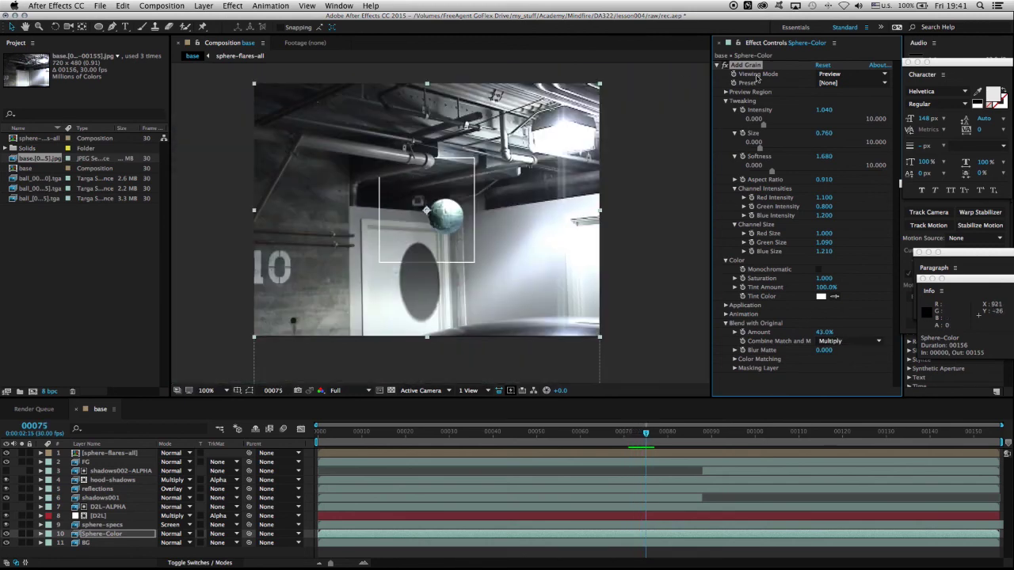
left_click(832, 73)
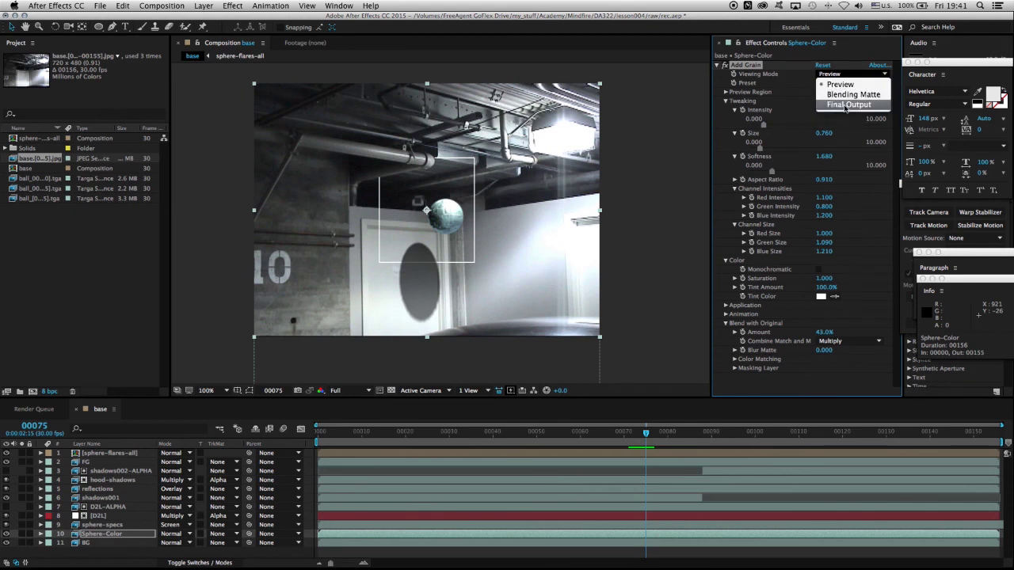
left_click(845, 104)
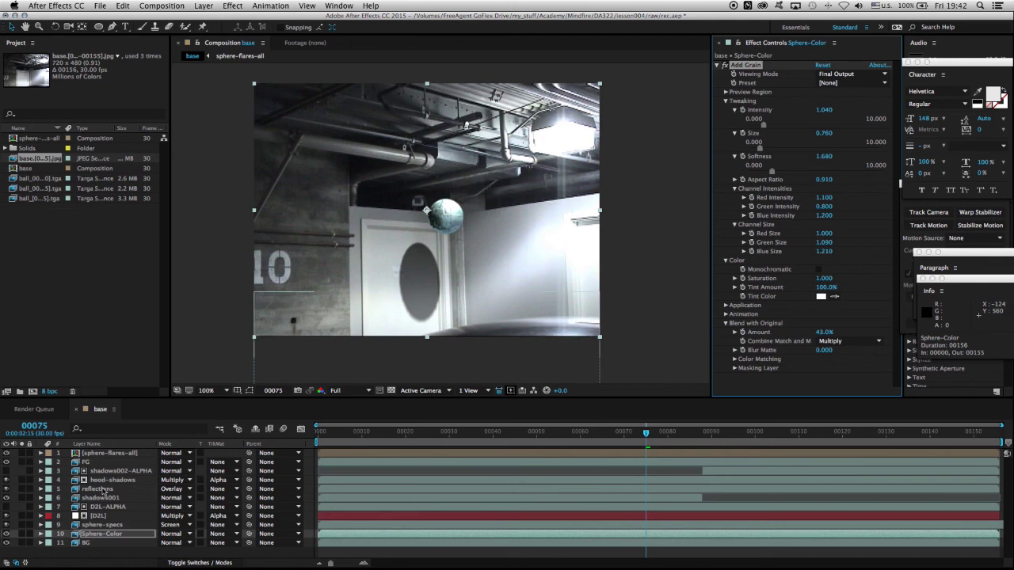
Paste the Sphere-Color layer's Add Grain effect onto the reflections layer, viewing the car hood reflection at frame 132
left_click(101, 490)
left_click_drag(646, 433, 895, 434)
scroll(498, 318, "up", 1)
left_click_drag(579, 341, 329, 51)
scroll(405, 187, "up", 1)
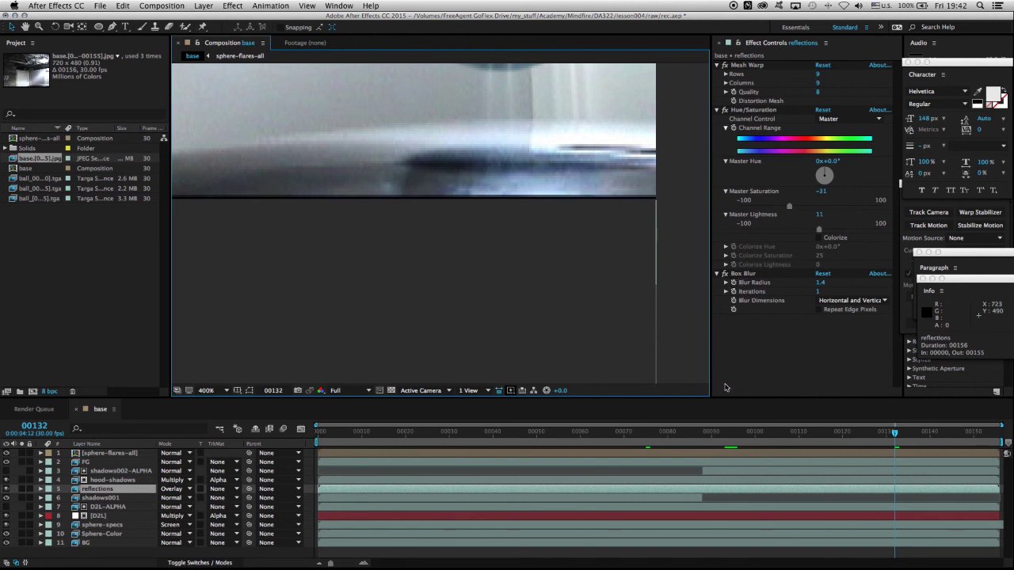
key("super+v")
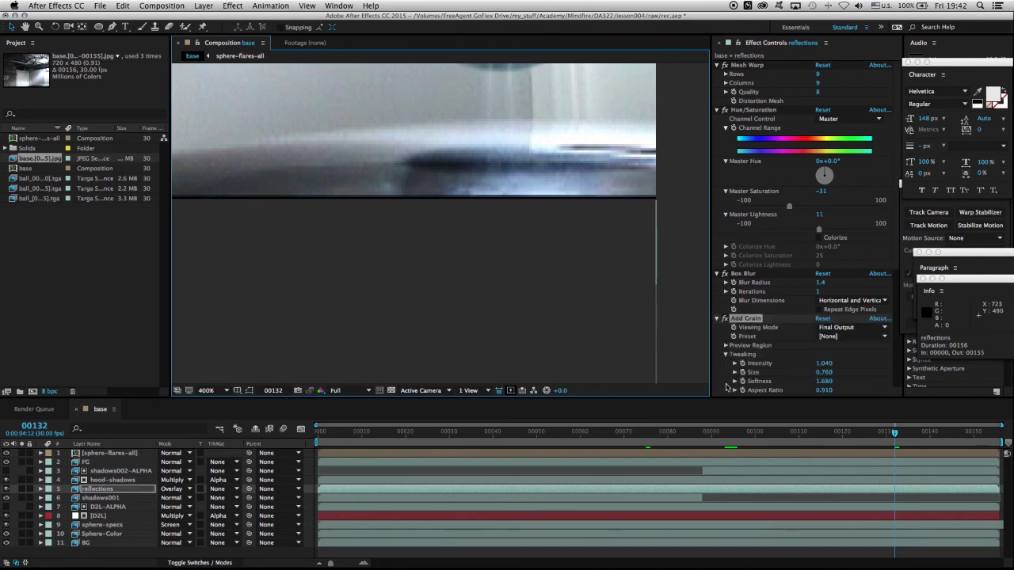
Set the reflections layer's grain Blend with Original amount to 72%
scroll(805, 335, "down", 8)
scroll(809, 361, "down", 1)
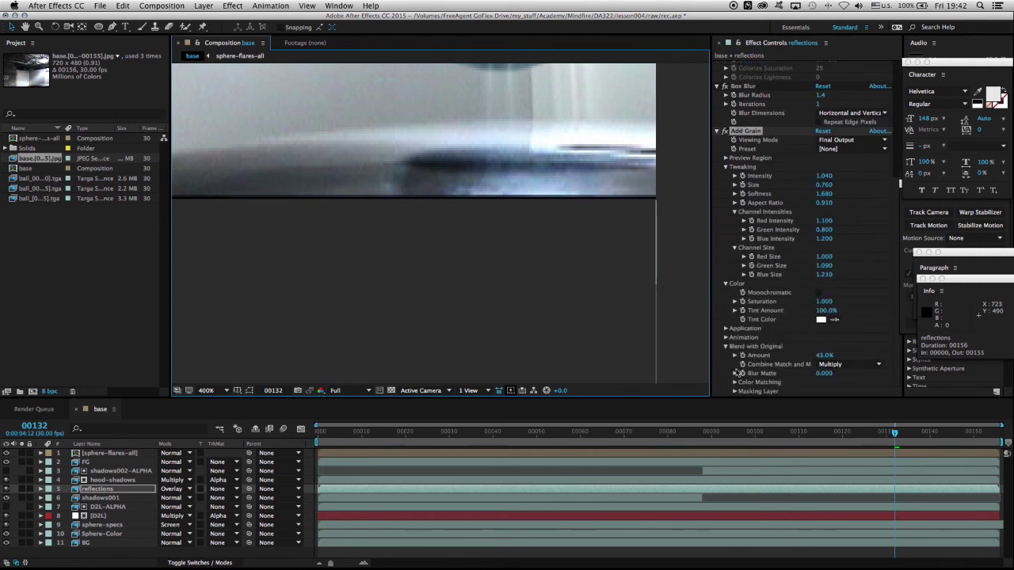
left_click_drag(825, 356, 846, 357)
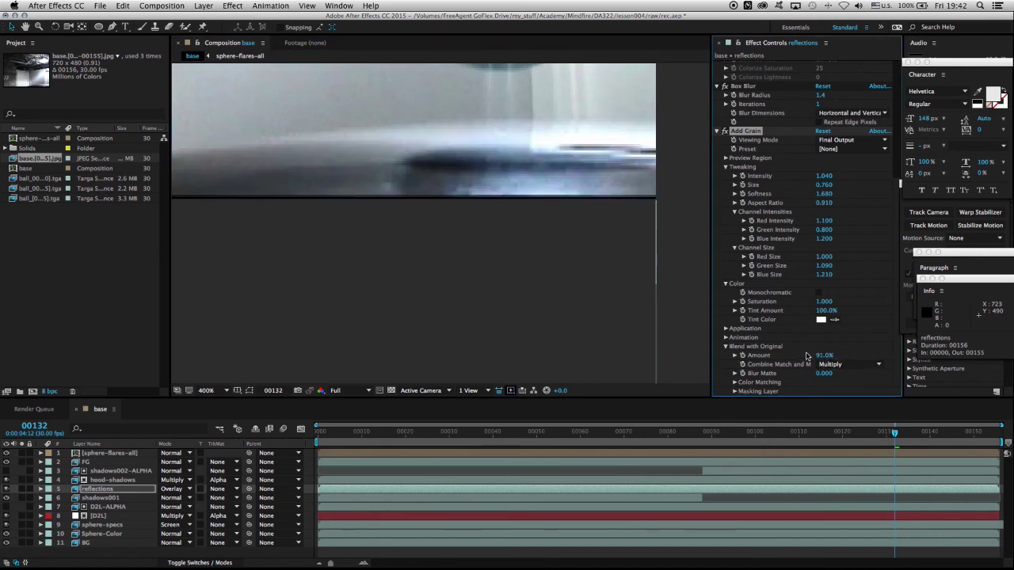
left_click_drag(820, 357, 824, 357)
Examine the whole composition at 100% magnification and go to frame 30
scroll(430, 140, "down", 2)
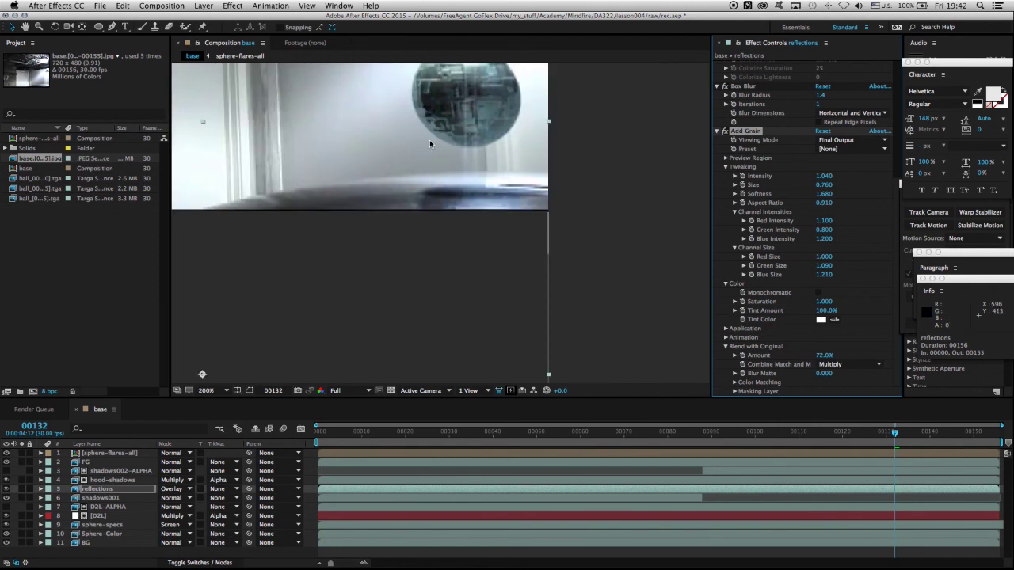
scroll(381, 116, "down", 1)
scroll(415, 205, "down", 1)
left_click_drag(415, 204, 447, 222)
left_click(449, 433)
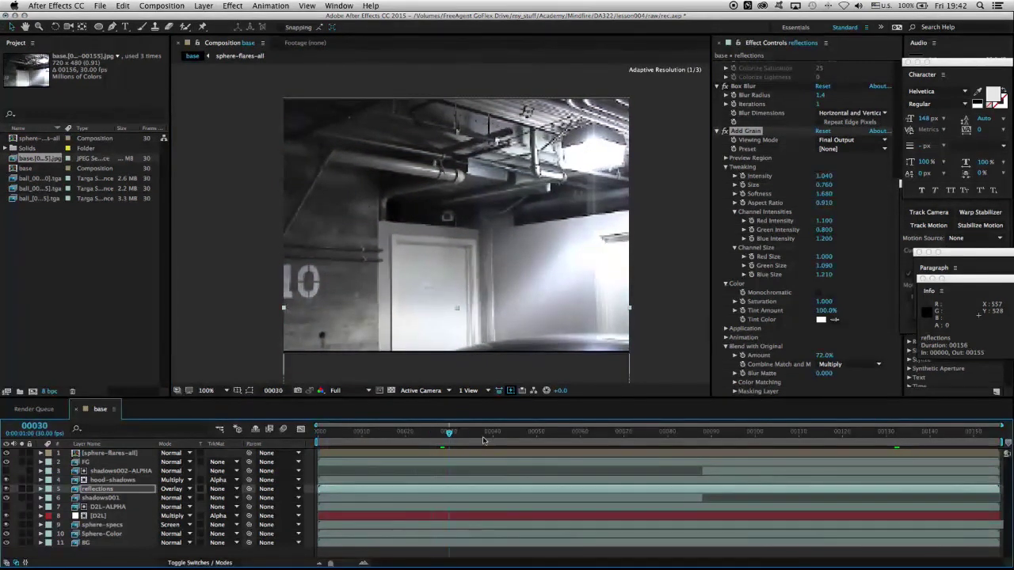